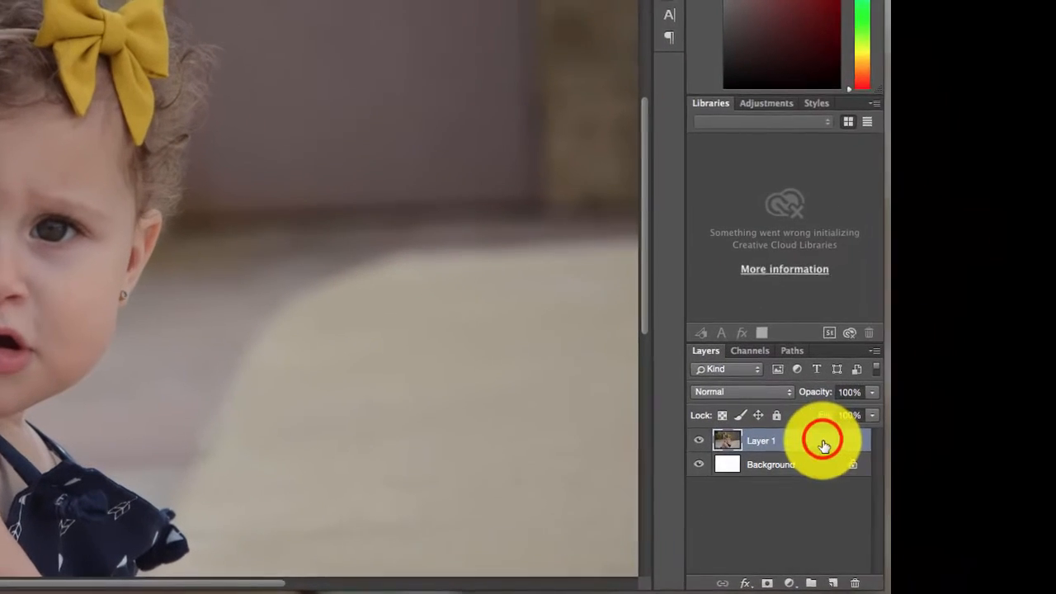
- Duplicate Layer 1 and add a Brightness/Contrast adjustment layer above the copy with brightness 35 and contrast -6
{"action": "left_click_drag", "start_coordinate": [828, 583], "coordinate": [825, 581]}
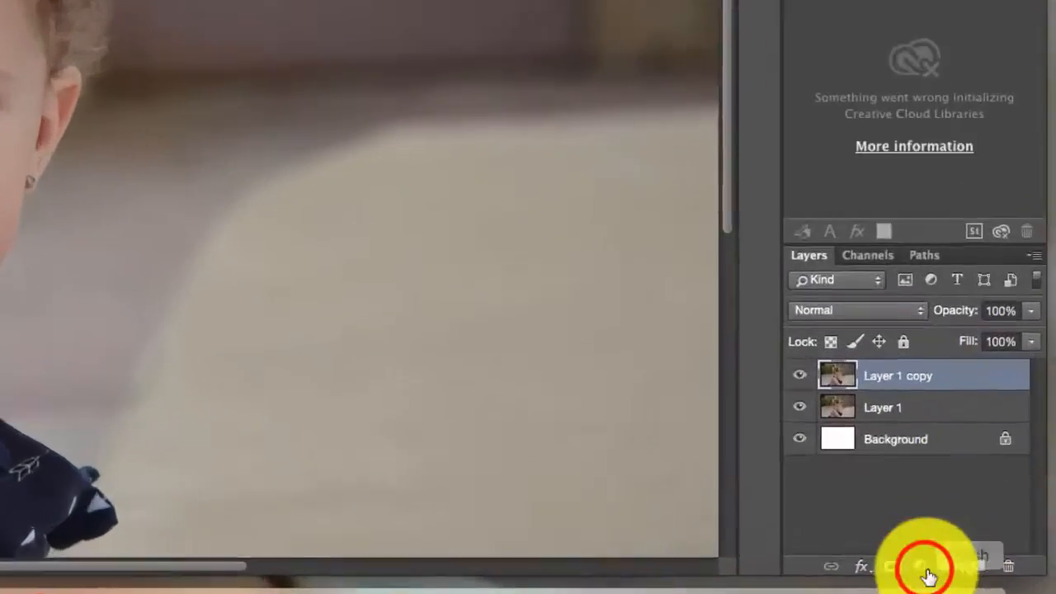
{"action": "left_click", "coordinate": [923, 567]}
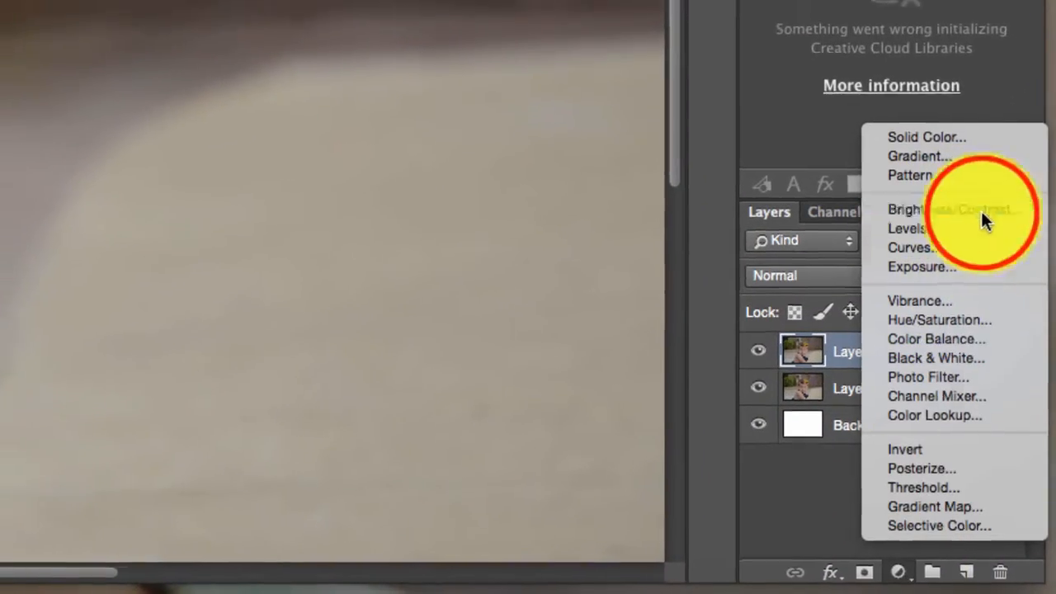
{"action": "left_click", "coordinate": [973, 204]}
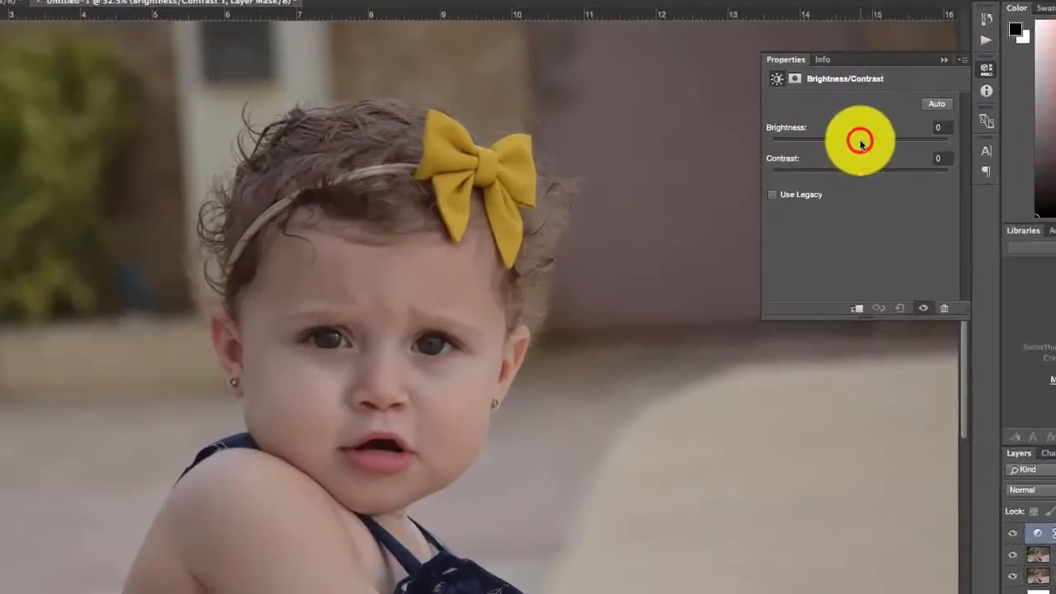
{"action": "left_click_drag", "start_coordinate": [860, 143], "coordinate": [876, 170]}
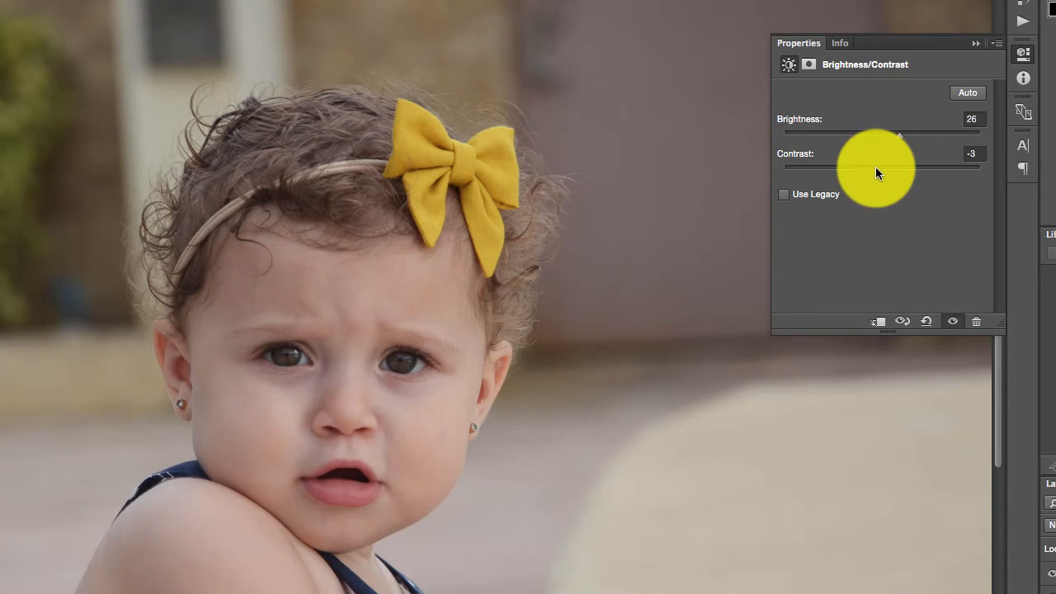
{"action": "left_click_drag", "start_coordinate": [893, 134], "coordinate": [905, 137]}
{"action": "left_click_drag", "start_coordinate": [877, 169], "coordinate": [870, 168]}
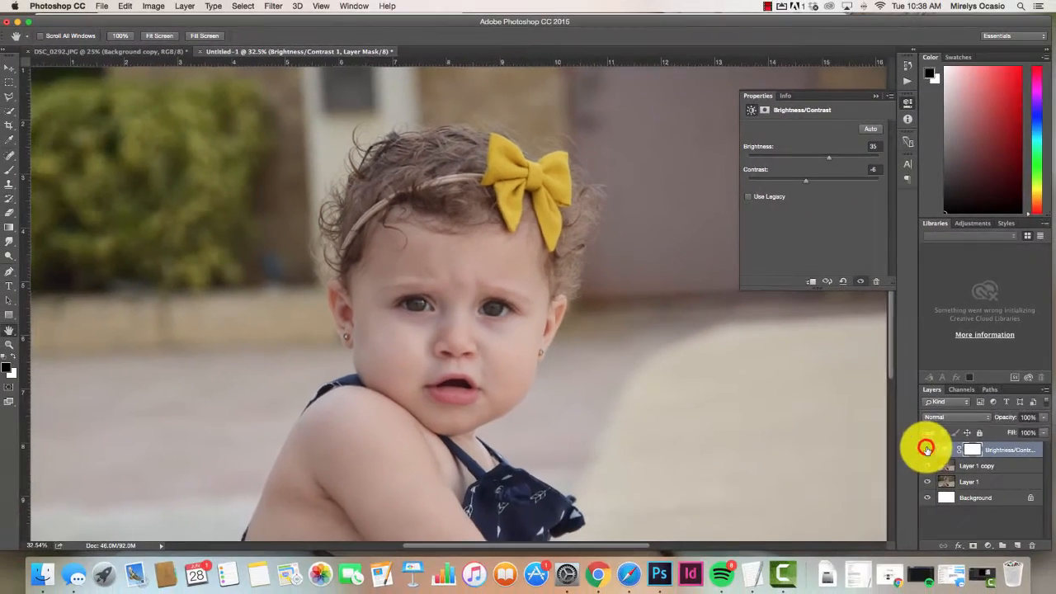
{"action": "left_click", "coordinate": [927, 450]}
{"action": "left_click", "coordinate": [927, 450]}
- Merge the Brightness/Contrast adjustment with Layer 1 copy, and compare the photo with and without the merged layer
{"action": "left_click", "coordinate": [1012, 464], "text": "shift"}
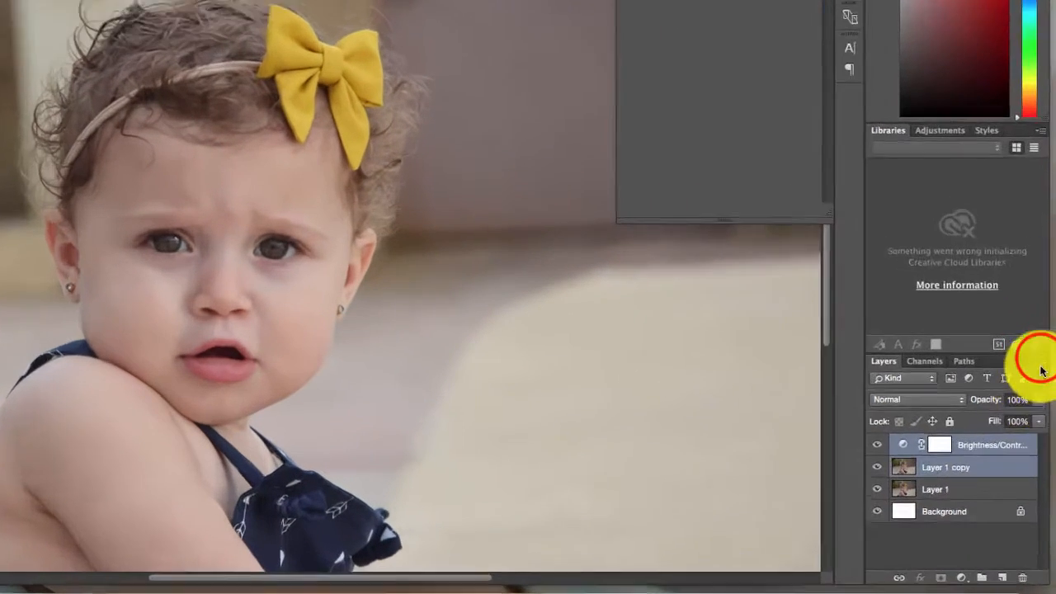
{"action": "left_click", "coordinate": [1045, 389]}
{"action": "left_click", "coordinate": [974, 469]}
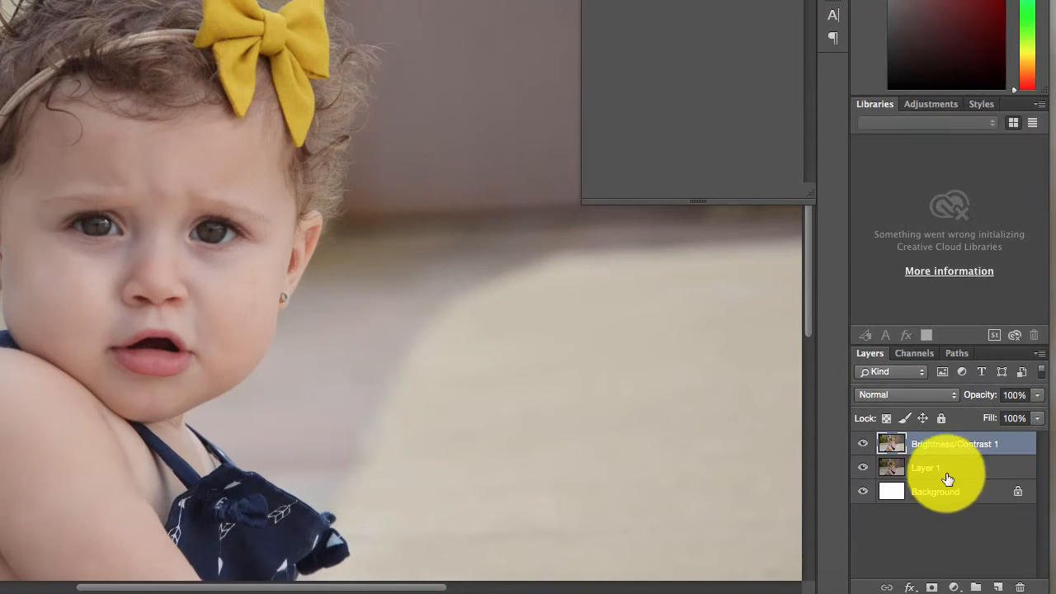
{"action": "left_click", "coordinate": [863, 444]}
{"action": "left_click", "coordinate": [863, 444]}
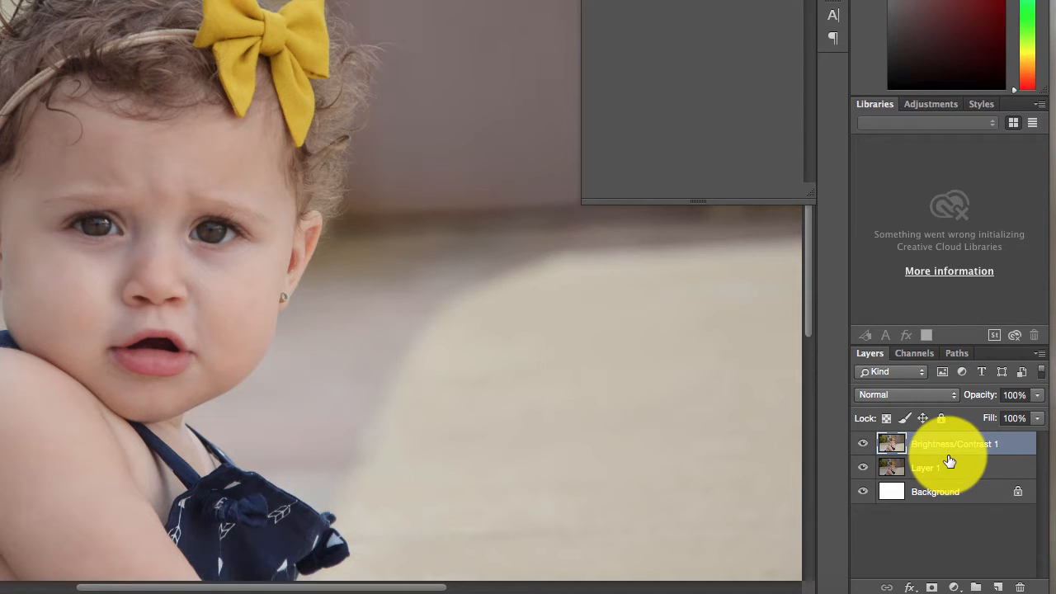
- Duplicate the merged Brightness/Contrast 1 layer and add a Curves adjustment layer above the duplicate
{"action": "left_click_drag", "start_coordinate": [993, 446], "coordinate": [997, 585]}
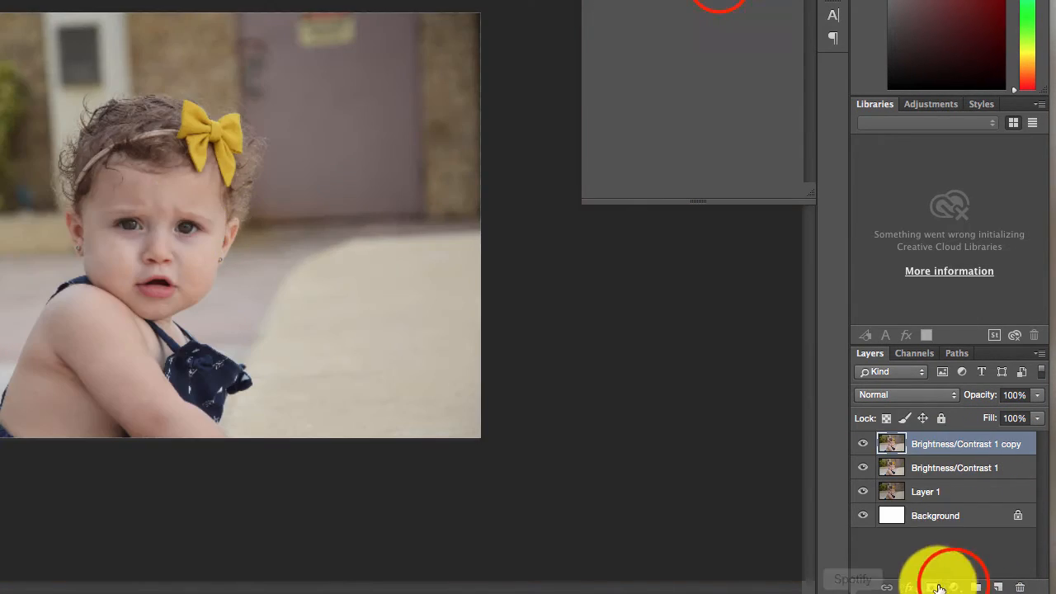
{"action": "left_click", "coordinate": [951, 586]}
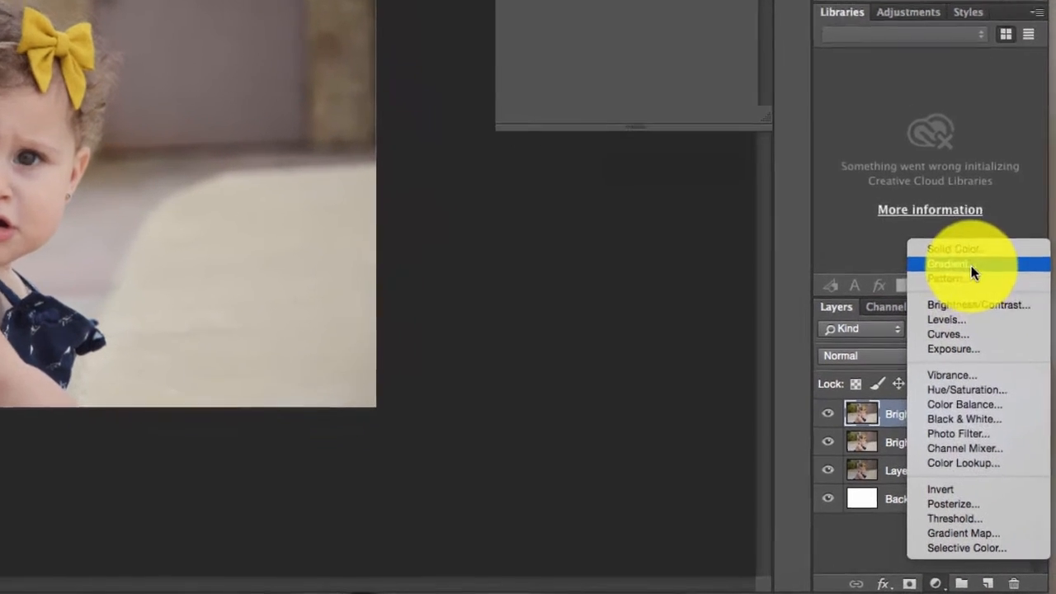
{"action": "left_click", "coordinate": [1001, 362]}
{"action": "left_click", "coordinate": [987, 319]}
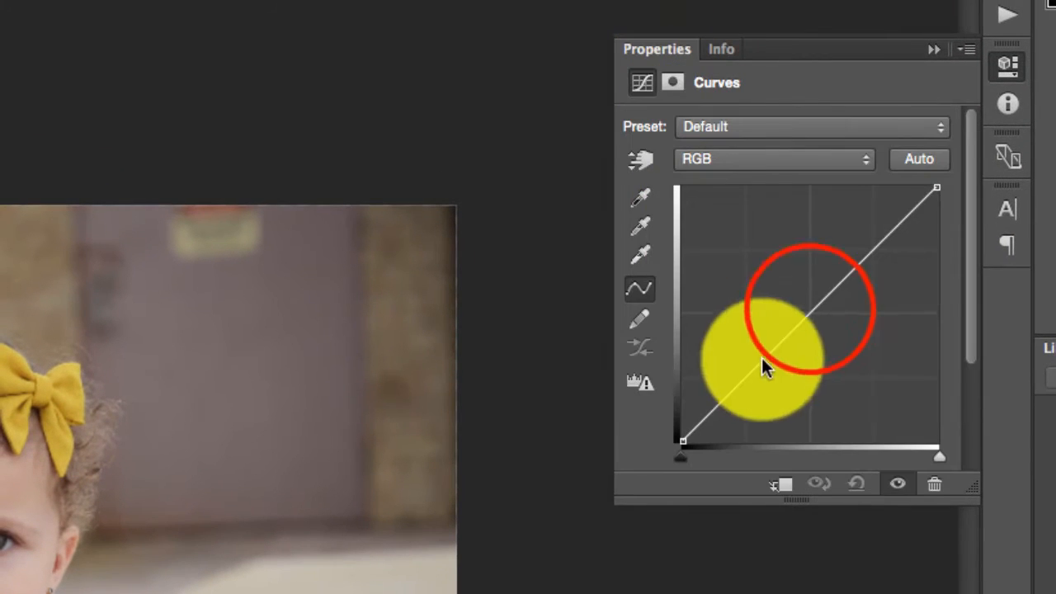
- Raise a midpoint on the RGB curve to brighten the midtones and add a shadow point near the curve's lower end
{"action": "left_click", "coordinate": [811, 304]}
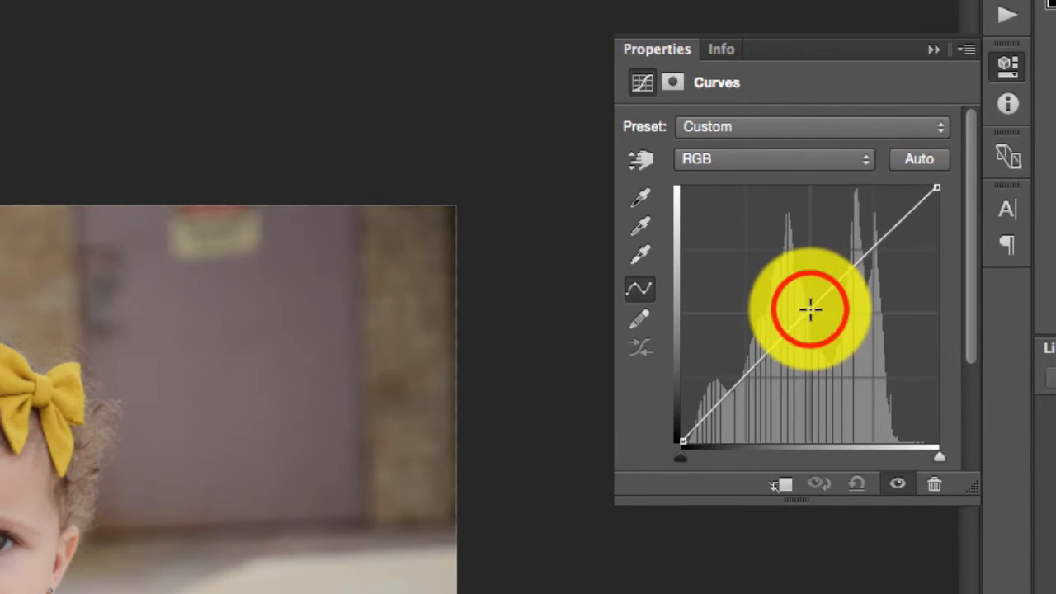
{"action": "left_click", "coordinate": [808, 300]}
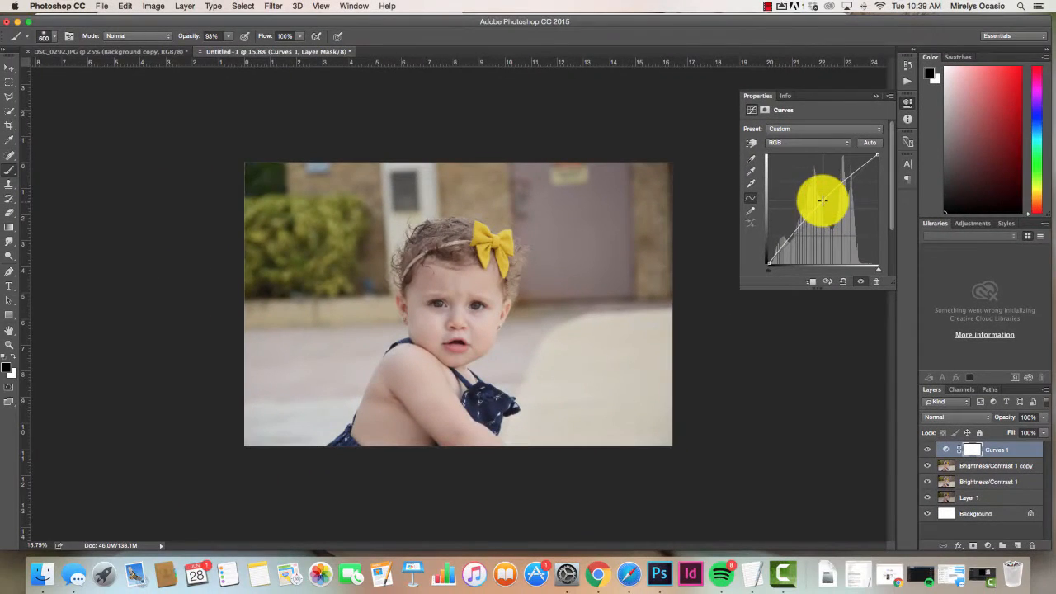
{"action": "left_click", "coordinate": [816, 201]}
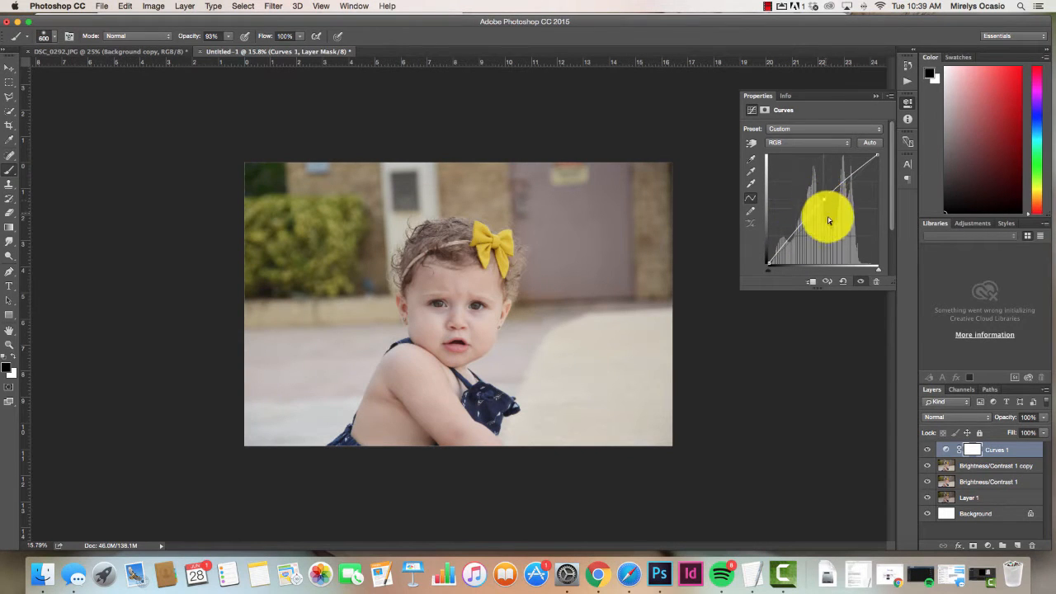
{"action": "left_click", "coordinate": [776, 246]}
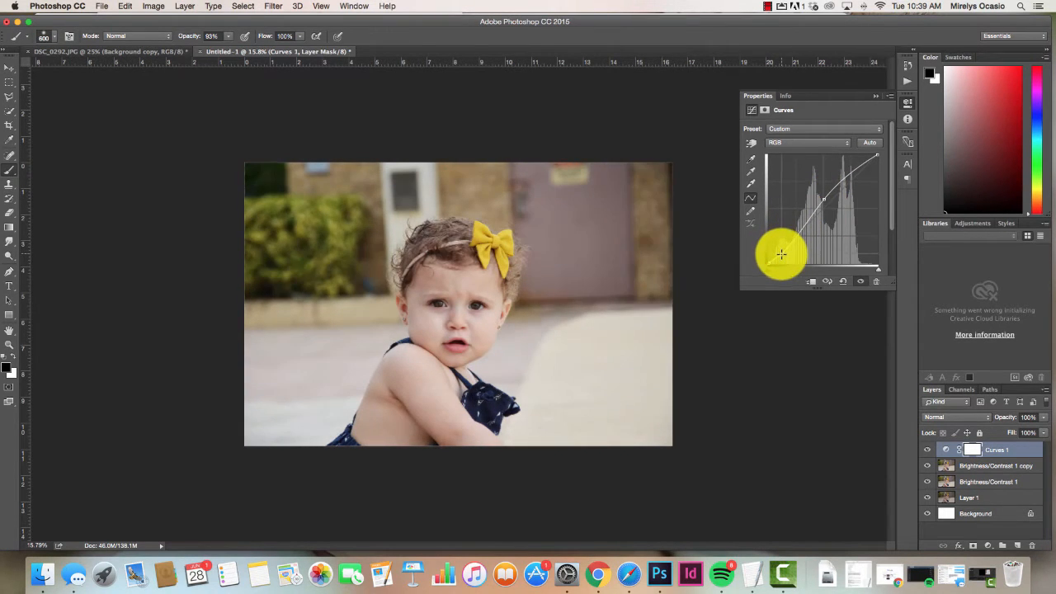
{"action": "left_click_drag", "start_coordinate": [781, 250], "coordinate": [779, 248]}
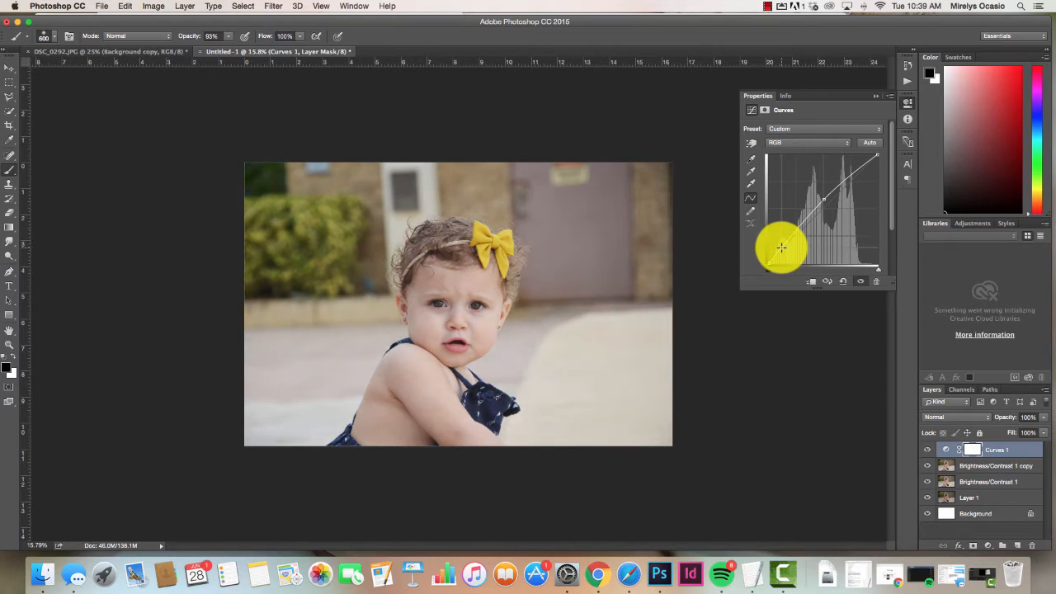
- Add a highlight point near the upper end of the RGB curve and pull it slightly down
{"action": "left_click", "coordinate": [859, 169]}
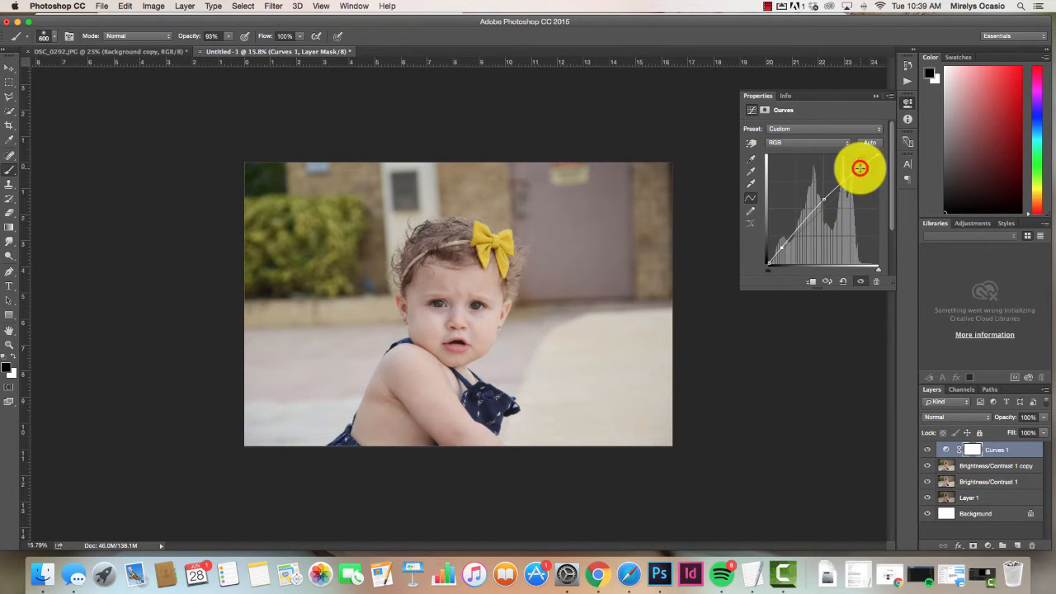
{"action": "left_click_drag", "start_coordinate": [859, 165], "coordinate": [861, 168]}
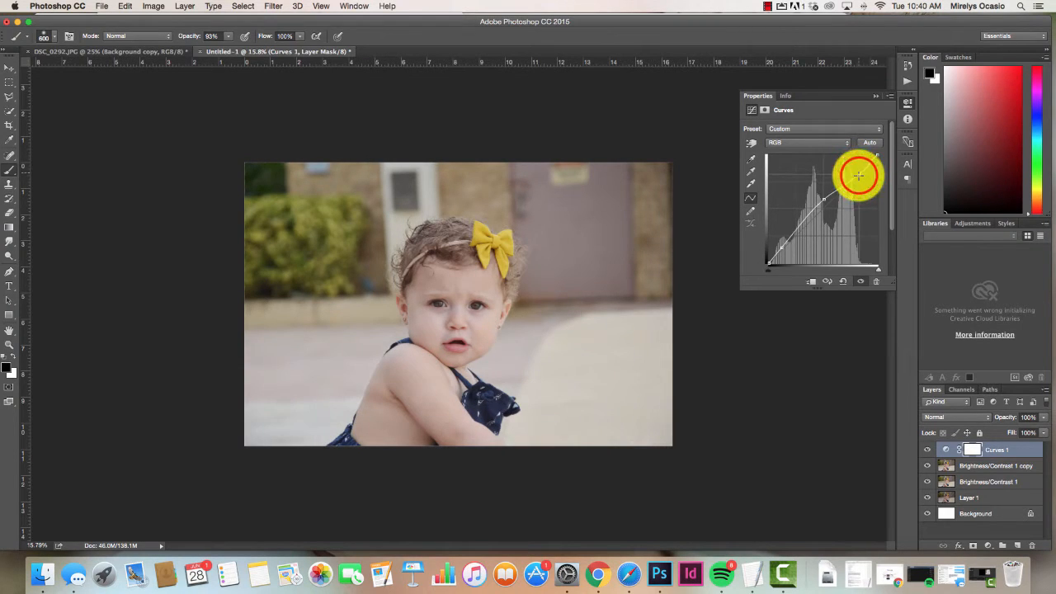
{"action": "left_click_drag", "start_coordinate": [855, 169], "coordinate": [853, 170]}
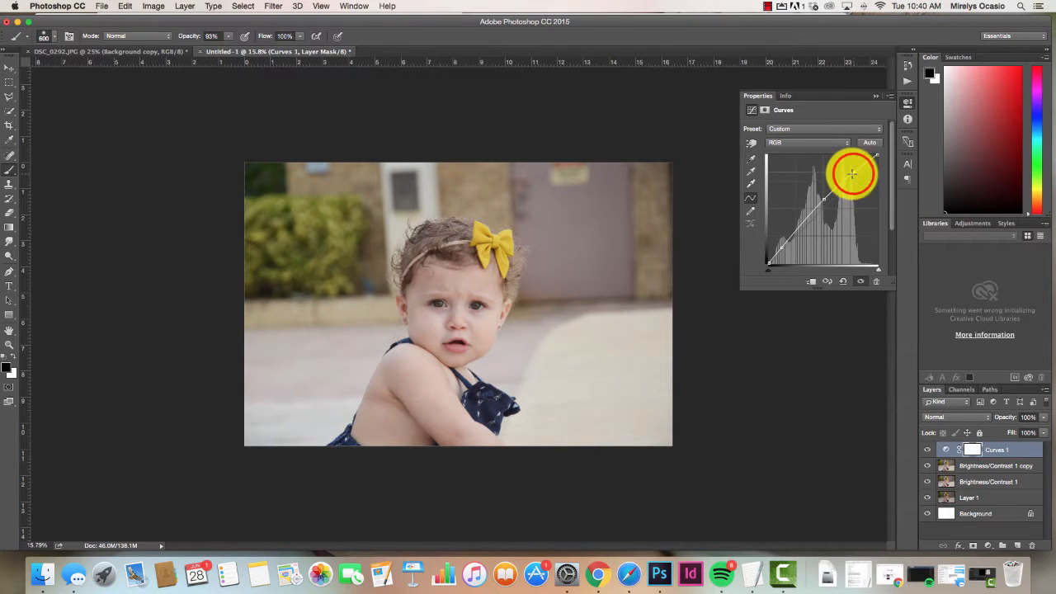
- Fine-tune the midtone, shadow and highlight points of the RGB curve, and compare the photo with and without the Curves layer
{"action": "left_click", "coordinate": [822, 201]}
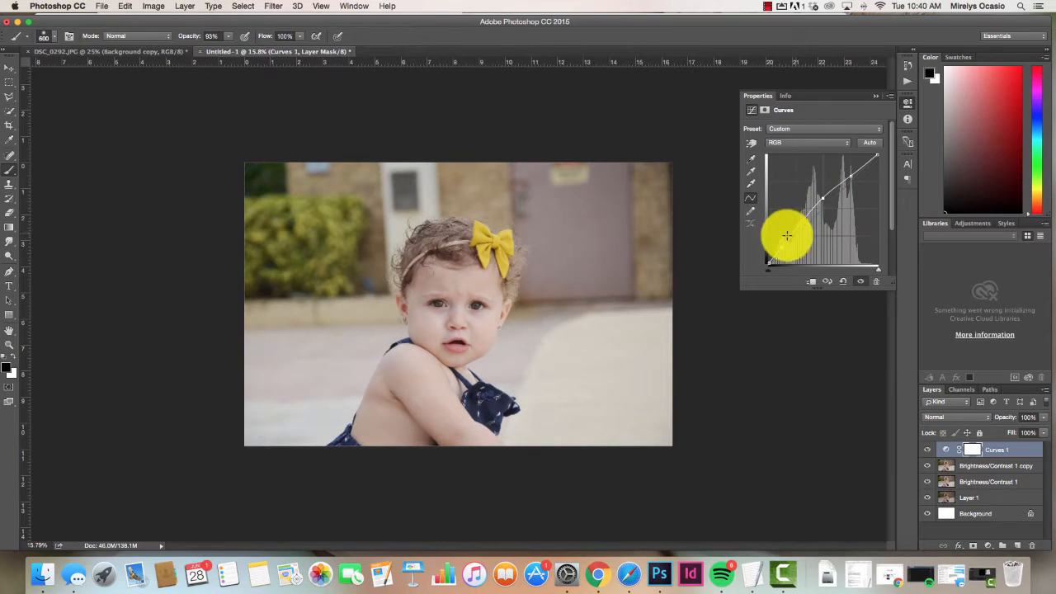
{"action": "left_click", "coordinate": [816, 207]}
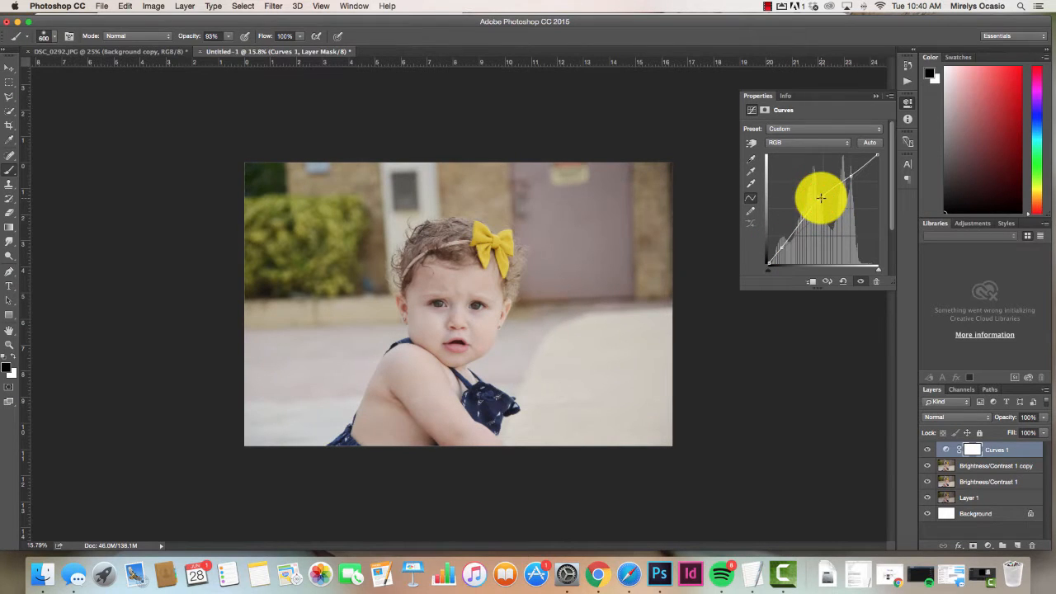
{"action": "left_click", "coordinate": [784, 244]}
{"action": "left_click_drag", "start_coordinate": [783, 245], "coordinate": [784, 247]}
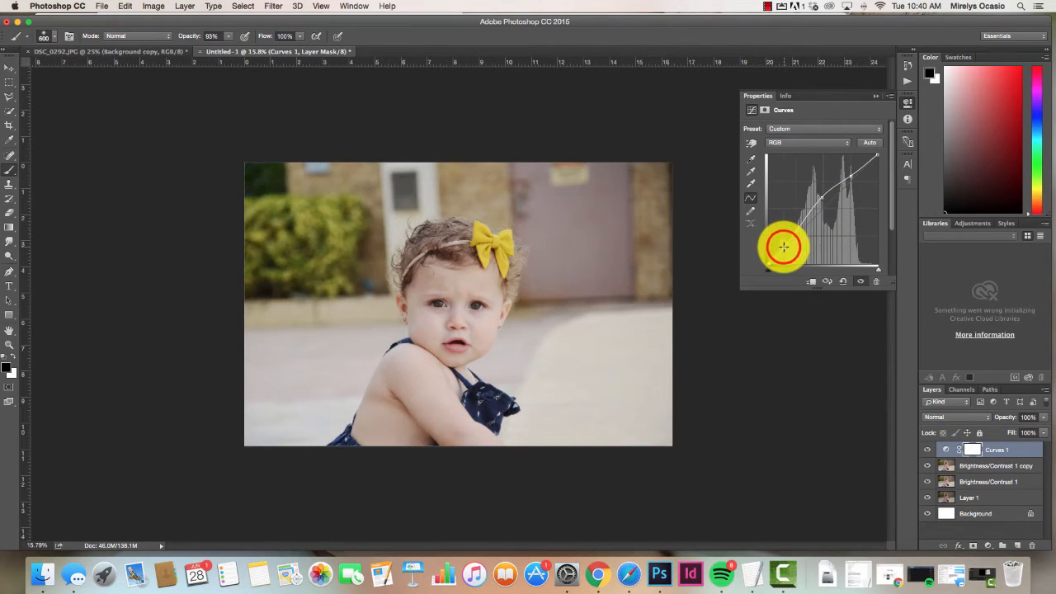
{"action": "left_click", "coordinate": [821, 202]}
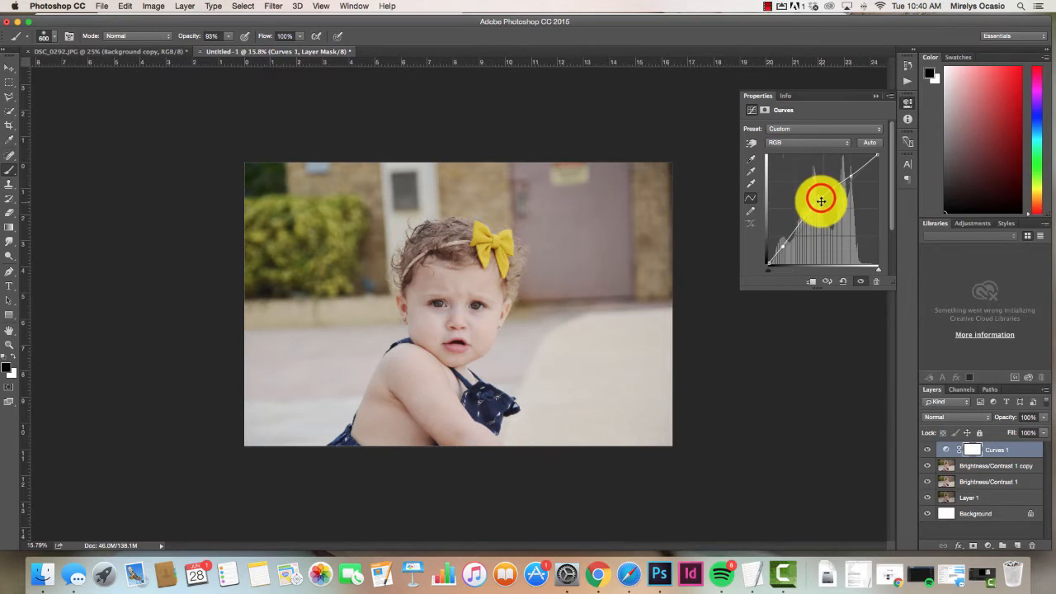
{"action": "mouse_move", "coordinate": [850, 176]}
{"action": "left_mouse_down"}
{"action": "mouse_move", "coordinate": [846, 166]}
{"action": "mouse_move", "coordinate": [853, 176]}
{"action": "left_mouse_up"}
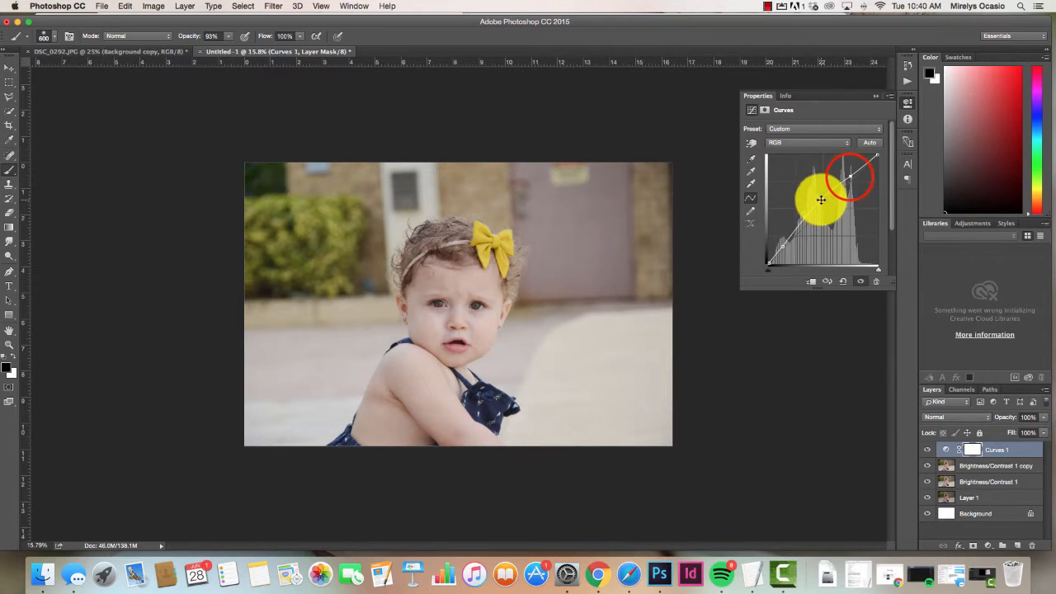
{"action": "left_click", "coordinate": [849, 176]}
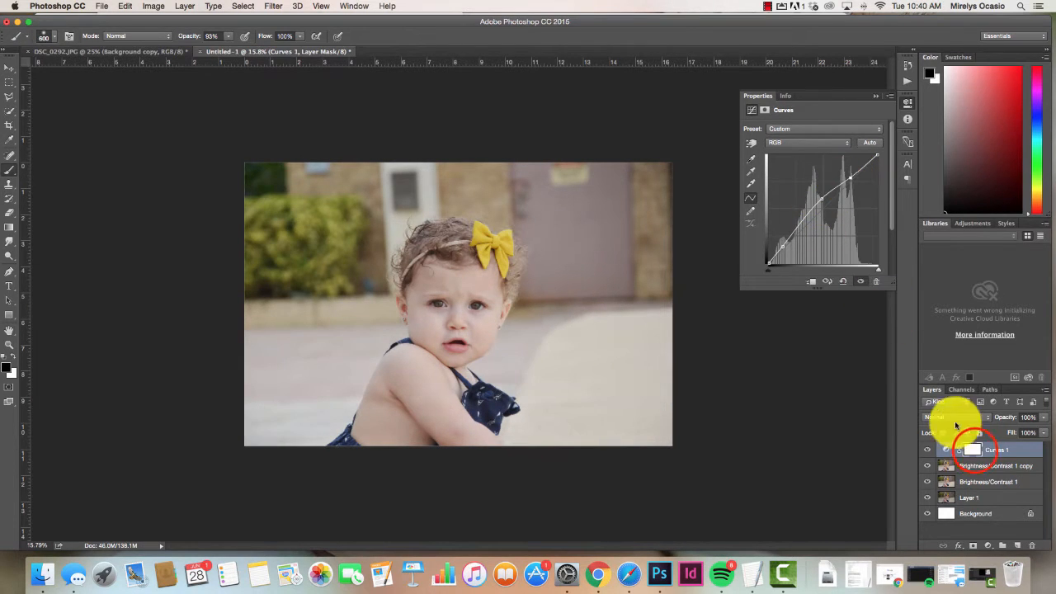
{"action": "left_click", "coordinate": [929, 450]}
{"action": "left_click", "coordinate": [928, 449]}
{"action": "left_click", "coordinate": [929, 449]}
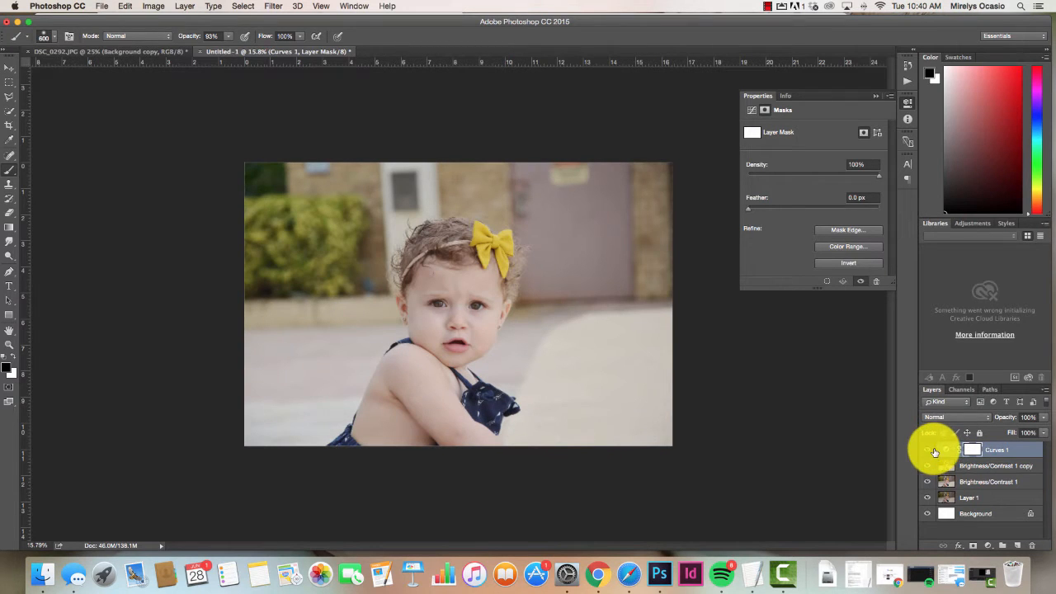
- Select the whole child, including hair, bow and dress, on Layer 1 with the Quick Selection tool and a reduced brush size
{"action": "left_click", "coordinate": [948, 498]}
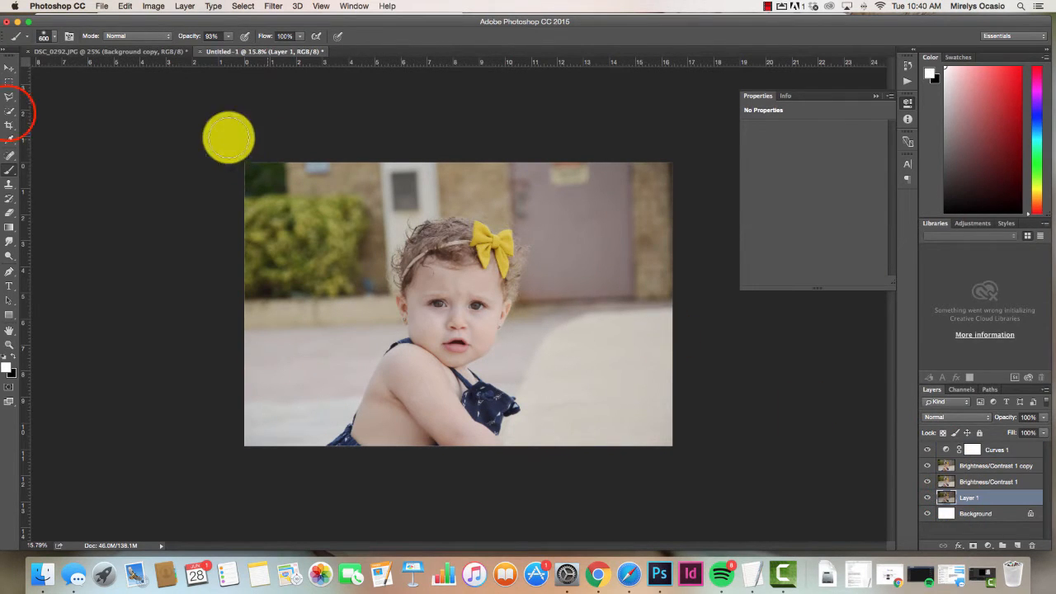
{"action": "mouse_move", "coordinate": [8, 116]}
{"action": "left_mouse_down"}
{"action": "mouse_move", "coordinate": [47, 135]}
{"action": "mouse_move", "coordinate": [51, 111]}
{"action": "left_mouse_up"}
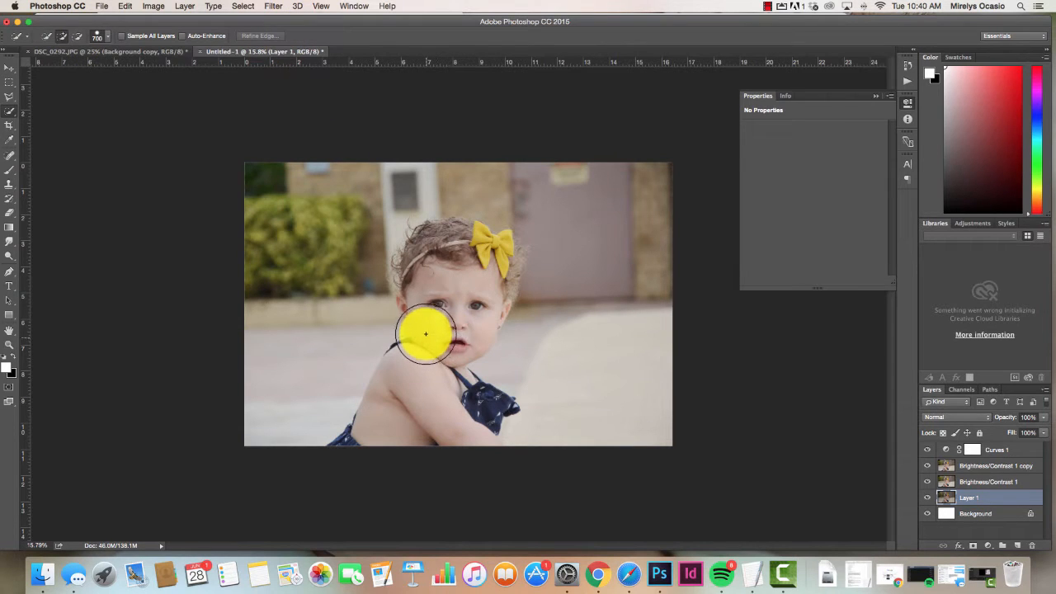
{"action": "key", "text": "bracketleft"}
{"action": "key", "text": "bracketleft"}
{"action": "key", "text": "bracketleft"}
{"action": "key", "text": "bracketleft"}
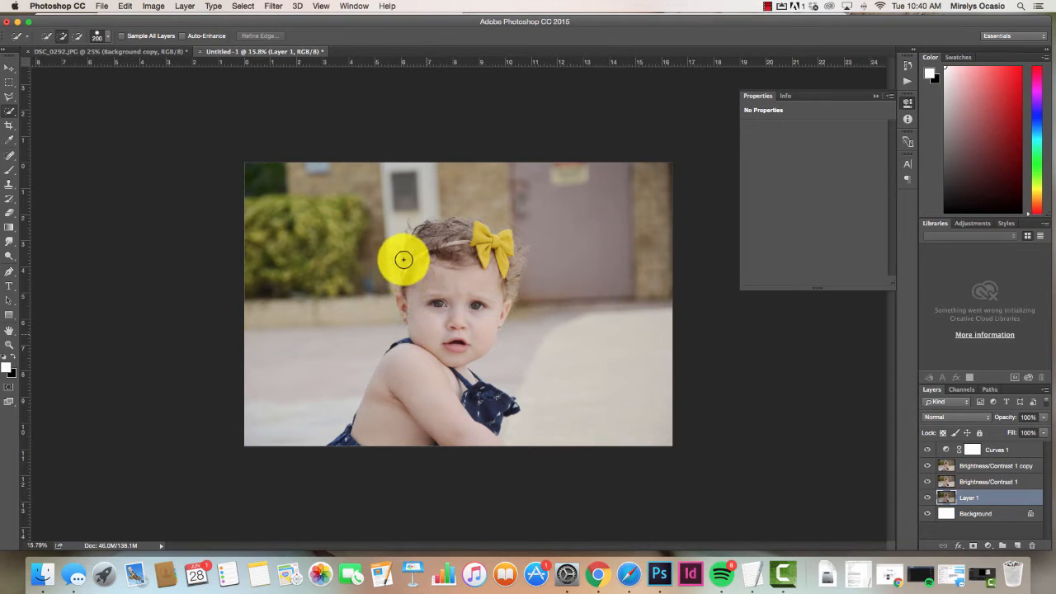
{"action": "mouse_move", "coordinate": [468, 228]}
{"action": "left_mouse_down"}
{"action": "mouse_move", "coordinate": [513, 254]}
{"action": "mouse_move", "coordinate": [506, 263]}
{"action": "mouse_move", "coordinate": [484, 254]}
{"action": "mouse_move", "coordinate": [466, 230]}
{"action": "mouse_move", "coordinate": [429, 231]}
{"action": "mouse_move", "coordinate": [405, 291]}
{"action": "mouse_move", "coordinate": [357, 311]}
{"action": "mouse_move", "coordinate": [352, 330]}
{"action": "mouse_move", "coordinate": [347, 317]}
{"action": "mouse_move", "coordinate": [363, 380]}
{"action": "mouse_move", "coordinate": [350, 367]}
{"action": "mouse_move", "coordinate": [390, 413]}
{"action": "mouse_move", "coordinate": [385, 458]}
{"action": "mouse_move", "coordinate": [351, 458]}
{"action": "mouse_move", "coordinate": [304, 487]}
{"action": "mouse_move", "coordinate": [287, 518]}
{"action": "mouse_move", "coordinate": [277, 590]}
{"action": "mouse_move", "coordinate": [341, 445]}
{"action": "left_mouse_up"}
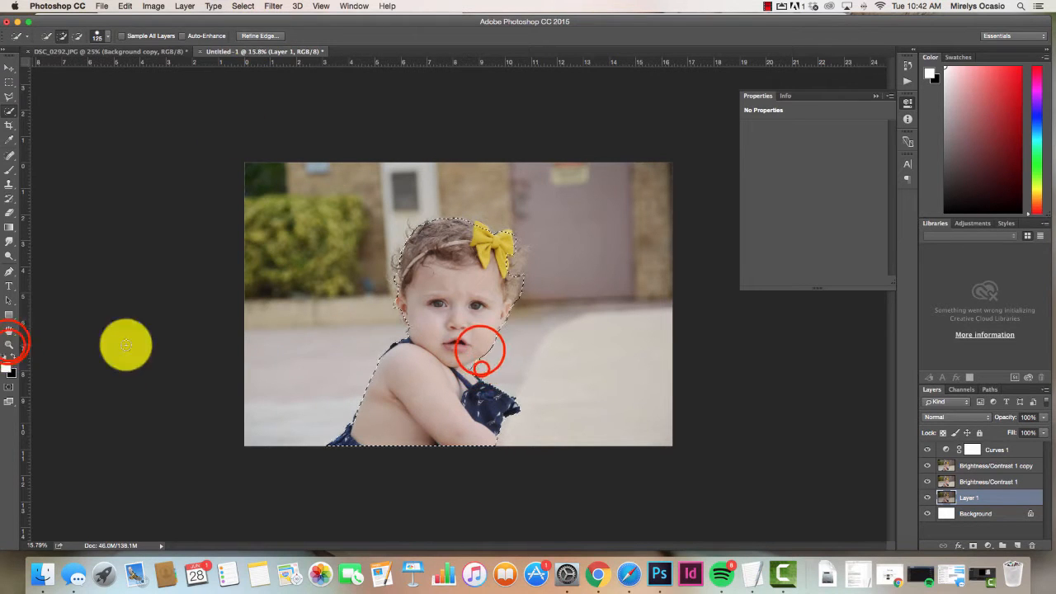
- Open Refine Edge for the selection around the child and set its view mode to Overlay
{"action": "left_click", "coordinate": [9, 348]}
{"action": "left_click", "coordinate": [344, 283]}
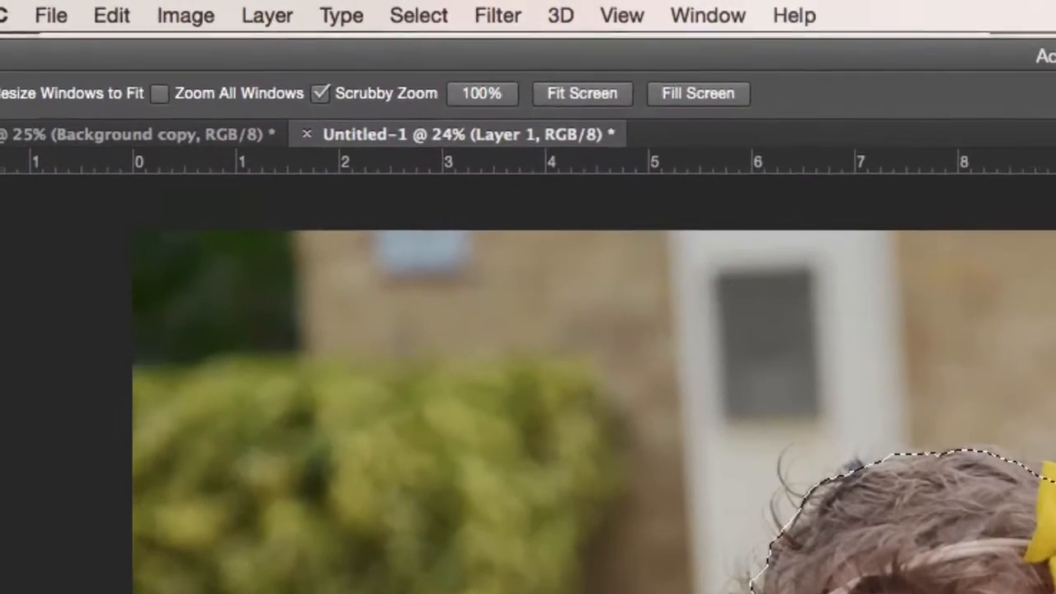
{"action": "key", "text": "w"}
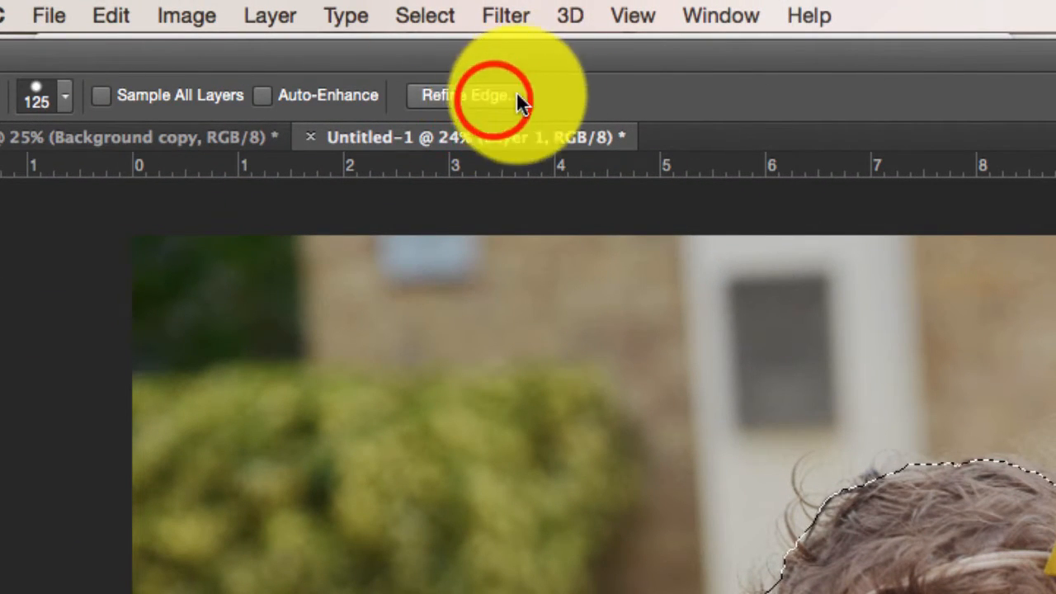
{"action": "left_click", "coordinate": [492, 97]}
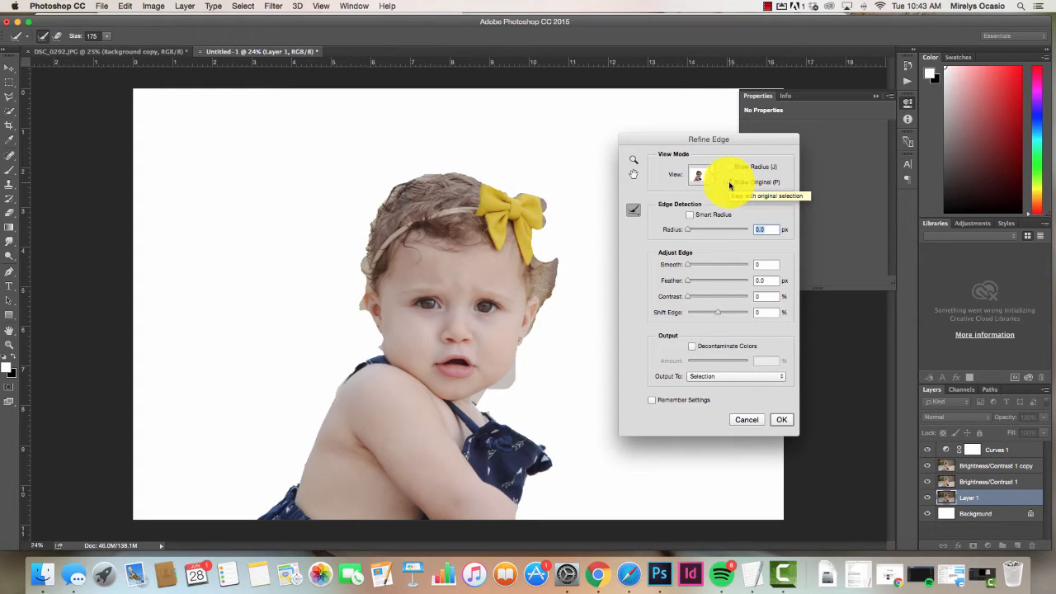
{"action": "left_click", "coordinate": [699, 174]}
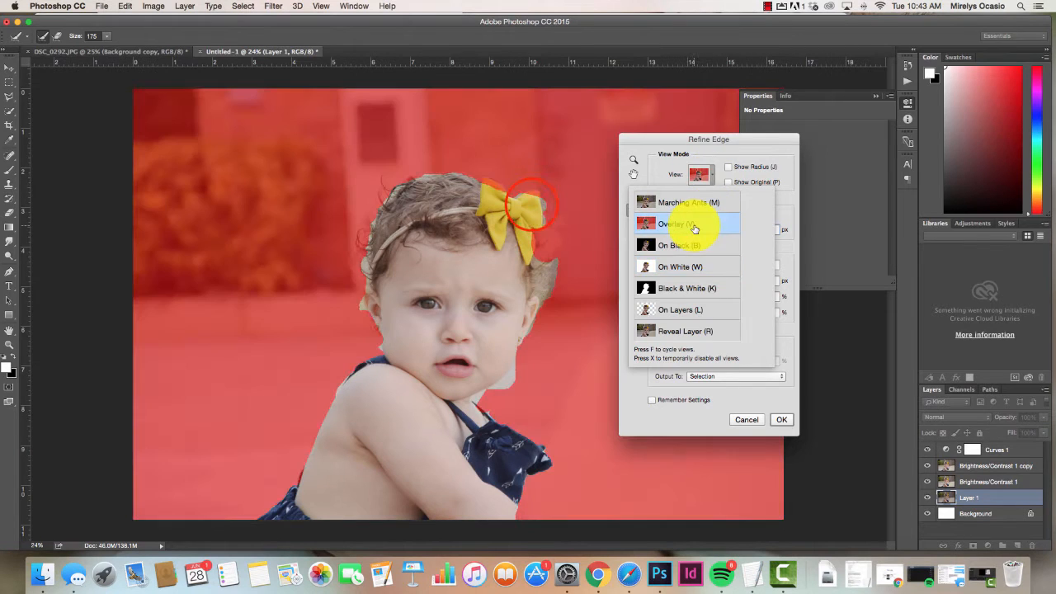
- Paint the Refine Radius brush along the hair edges around the head, from the bow down to both ears
{"action": "left_click", "coordinate": [533, 198]}
{"action": "mouse_move", "coordinate": [536, 193]}
{"action": "left_mouse_down"}
{"action": "mouse_move", "coordinate": [458, 173]}
{"action": "mouse_move", "coordinate": [427, 170]}
{"action": "mouse_move", "coordinate": [392, 186]}
{"action": "mouse_move", "coordinate": [383, 172]}
{"action": "mouse_move", "coordinate": [383, 204]}
{"action": "mouse_move", "coordinate": [361, 232]}
{"action": "mouse_move", "coordinate": [363, 287]}
{"action": "mouse_move", "coordinate": [353, 243]}
{"action": "mouse_move", "coordinate": [355, 228]}
{"action": "mouse_move", "coordinate": [377, 300]}
{"action": "mouse_move", "coordinate": [369, 315]}
{"action": "mouse_move", "coordinate": [383, 350]}
{"action": "left_mouse_up"}
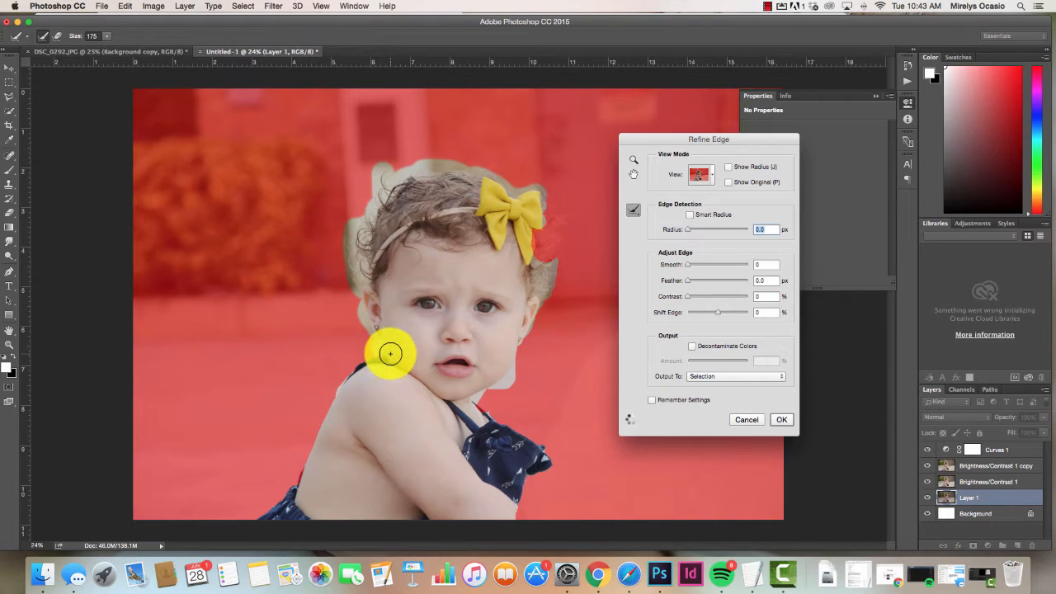
{"action": "mouse_move", "coordinate": [527, 320]}
{"action": "left_mouse_down"}
{"action": "mouse_move", "coordinate": [549, 279]}
{"action": "mouse_move", "coordinate": [552, 255]}
{"action": "mouse_move", "coordinate": [538, 255]}
{"action": "mouse_move", "coordinate": [539, 241]}
{"action": "mouse_move", "coordinate": [542, 250]}
{"action": "mouse_move", "coordinate": [551, 215]}
{"action": "mouse_move", "coordinate": [547, 254]}
{"action": "left_mouse_up"}
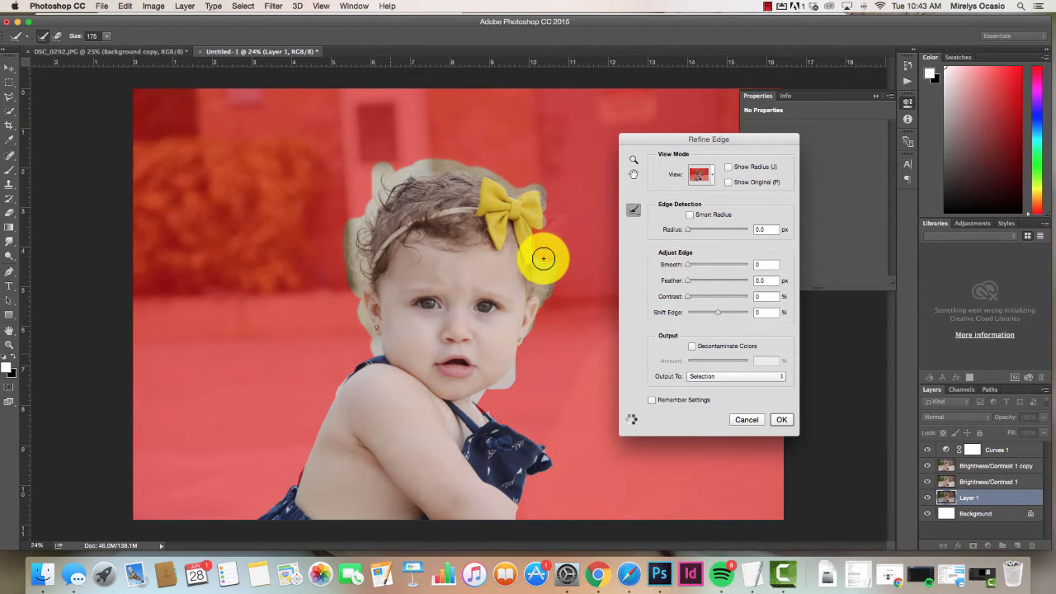
{"action": "mouse_move", "coordinate": [542, 257]}
{"action": "left_mouse_down"}
{"action": "mouse_move", "coordinate": [551, 214]}
{"action": "mouse_move", "coordinate": [566, 220]}
{"action": "mouse_move", "coordinate": [556, 217]}
{"action": "left_mouse_up"}
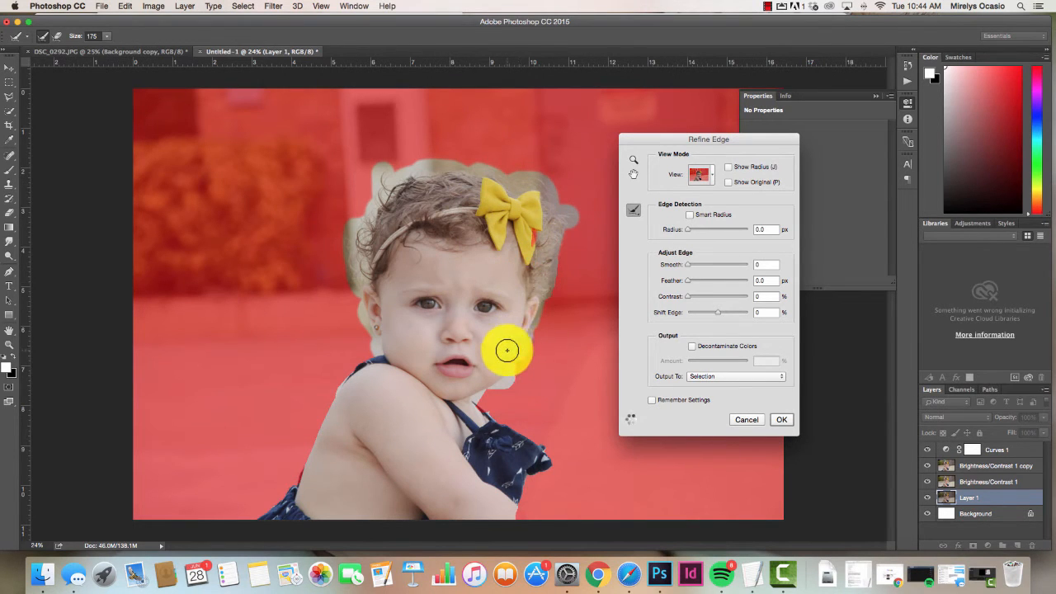
- Extend the edge refinement along the neck, dress strap, shoulder and back of the child
{"action": "left_click", "coordinate": [370, 293]}
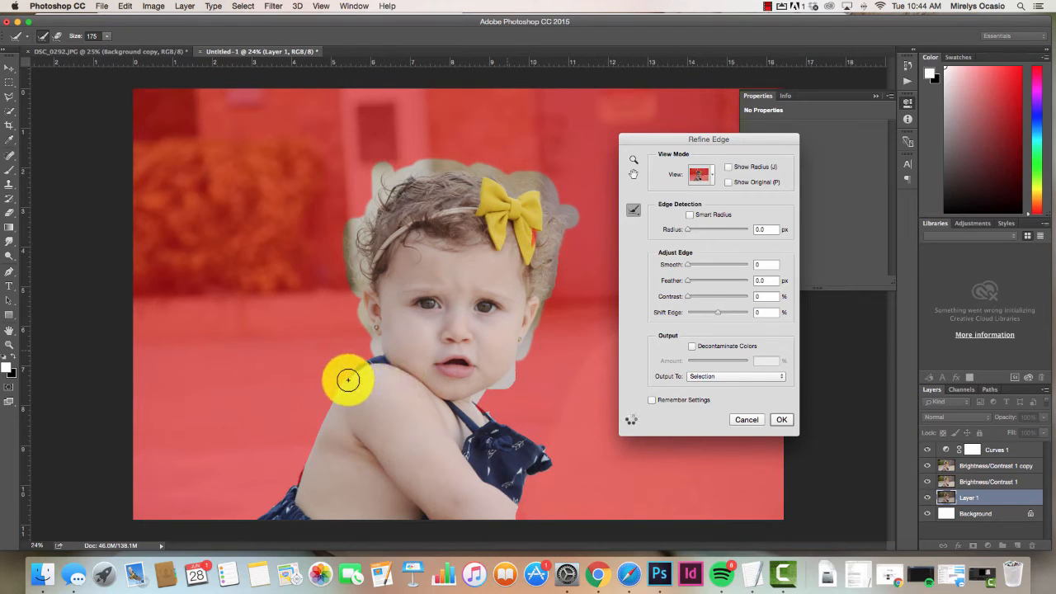
{"action": "left_click", "coordinate": [487, 415]}
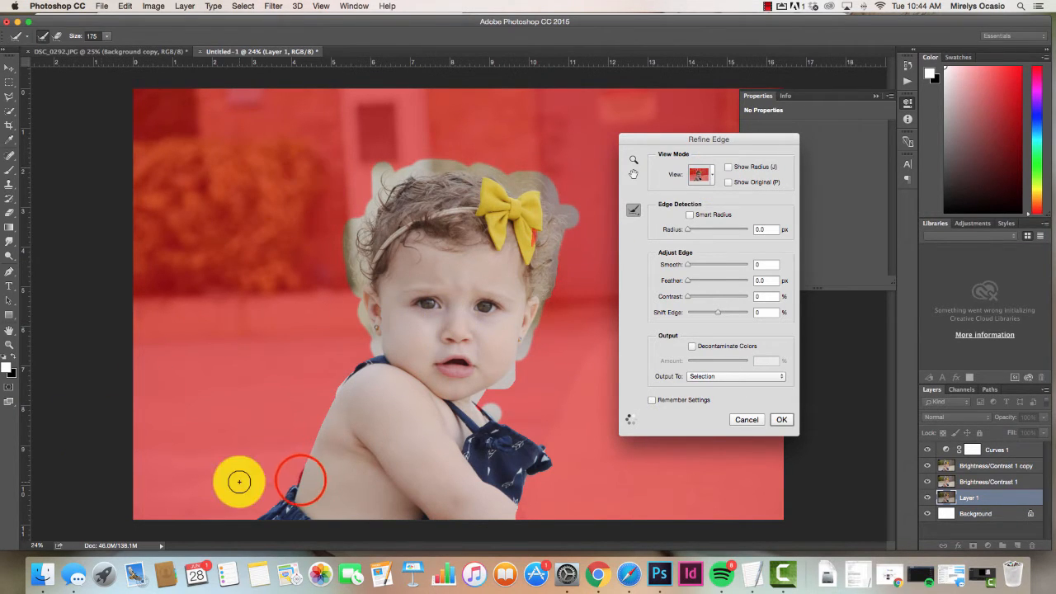
{"action": "left_click_drag", "start_coordinate": [299, 483], "coordinate": [302, 467]}
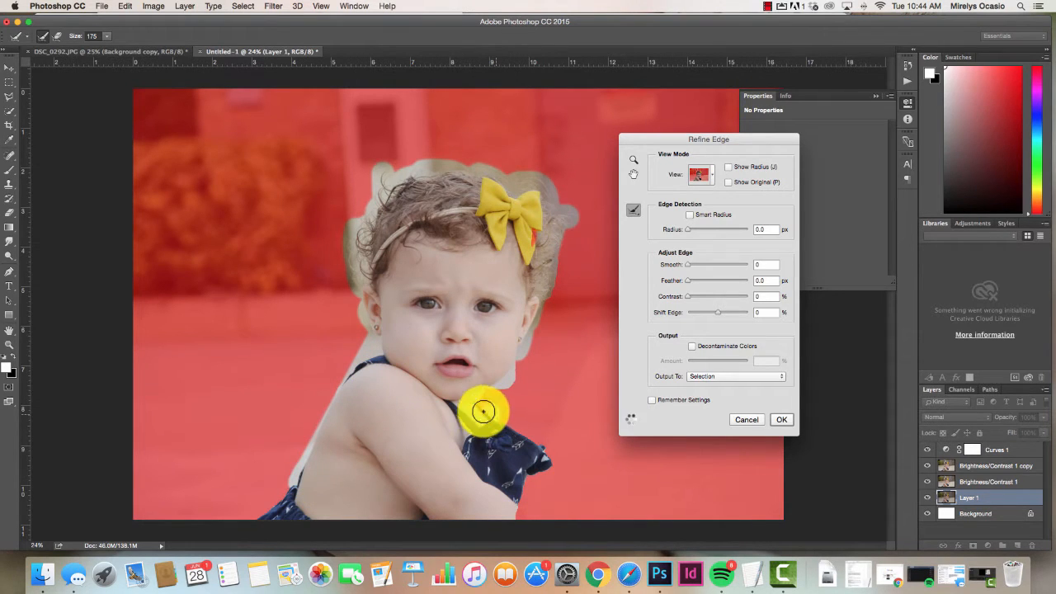
- Touch up the refined edge on the hair behind and below the yellow bow, and apply Refine Edge to the selection
{"action": "left_click", "coordinate": [781, 420]}
{"action": "left_click_drag", "start_coordinate": [646, 140], "coordinate": [636, 130]}
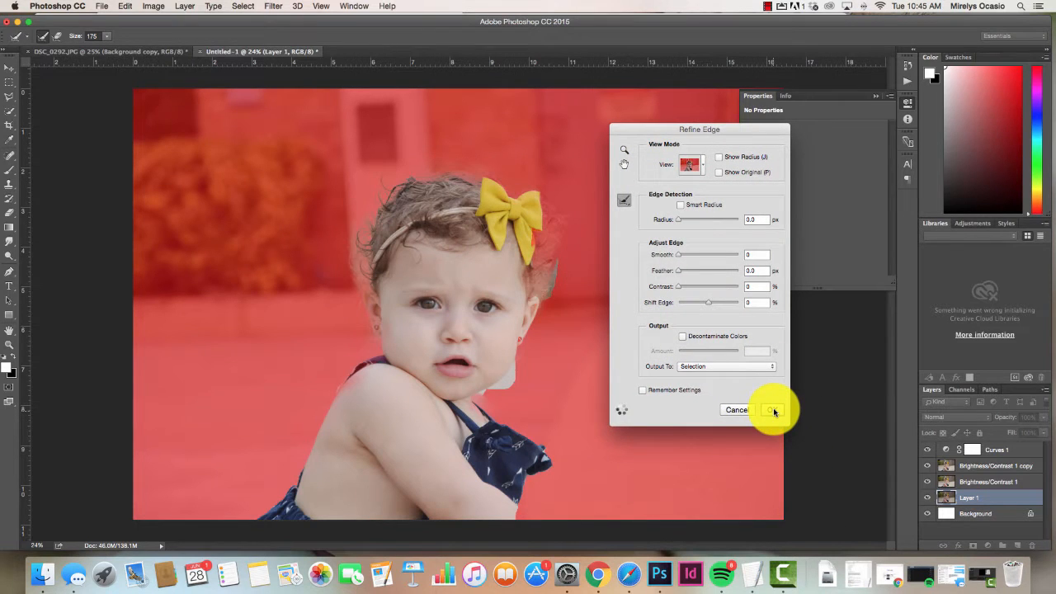
{"action": "mouse_move", "coordinate": [555, 285]}
{"action": "left_mouse_down"}
{"action": "mouse_move", "coordinate": [554, 267]}
{"action": "mouse_move", "coordinate": [549, 286]}
{"action": "left_mouse_up"}
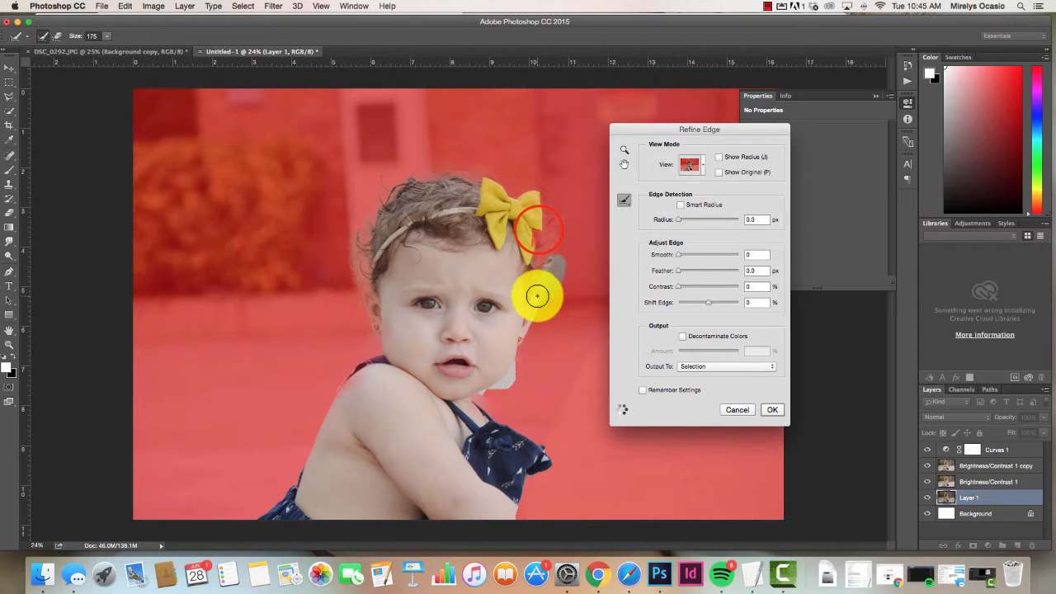
{"action": "left_click_drag", "start_coordinate": [537, 229], "coordinate": [531, 252]}
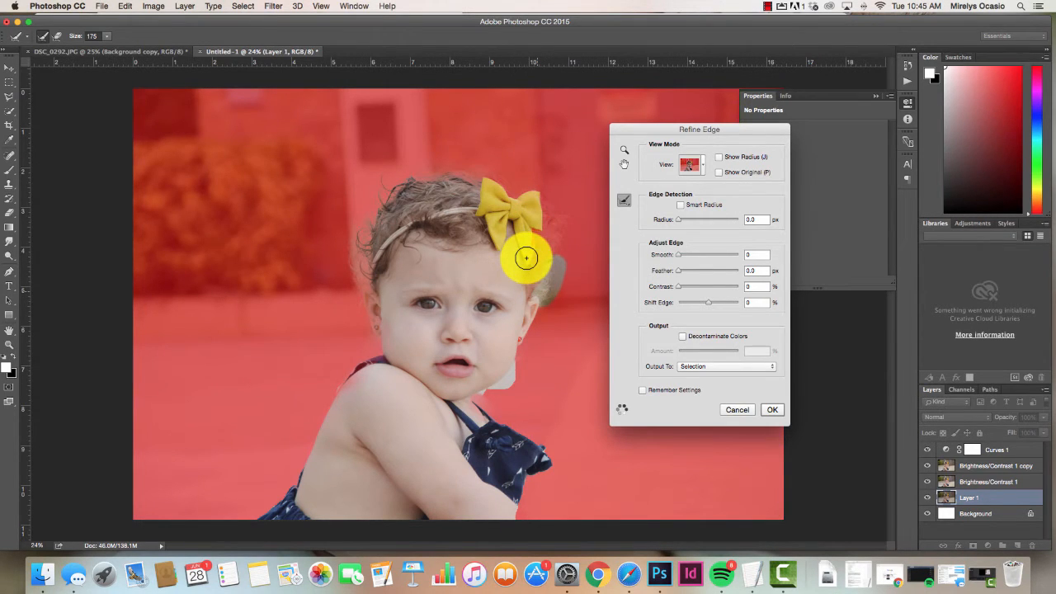
{"action": "left_click_drag", "start_coordinate": [700, 129], "coordinate": [778, 128]}
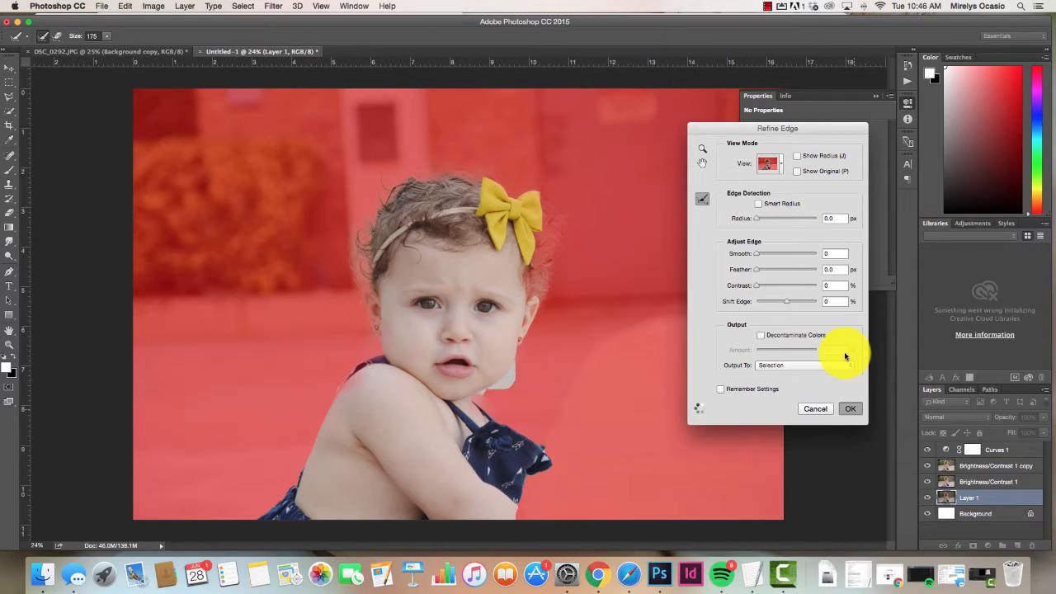
{"action": "left_click", "coordinate": [850, 409]}
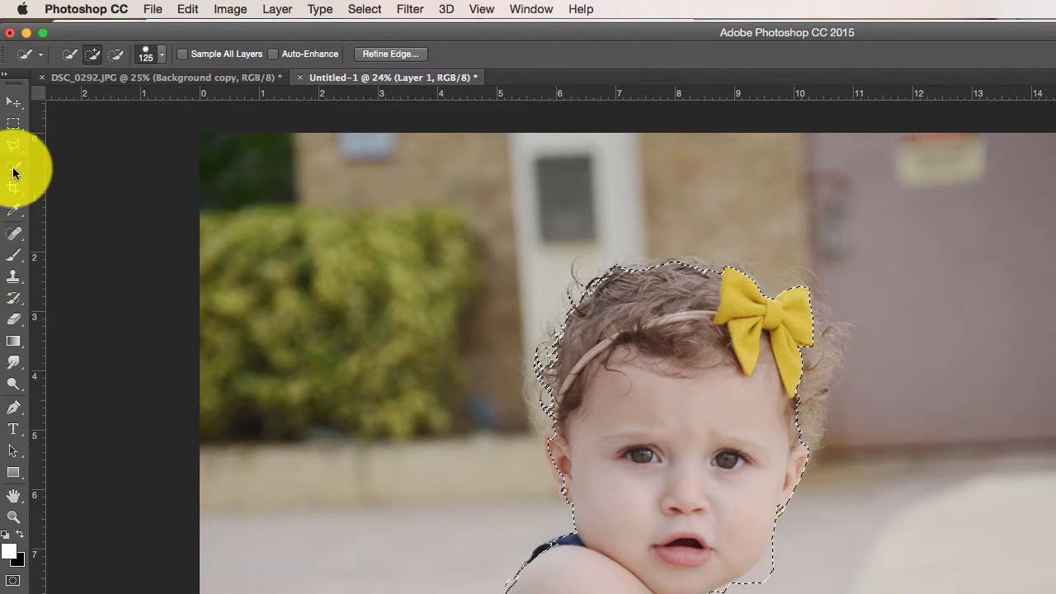
- Subtract the stray background area beside the child's jaw and chin from the selection with the Quick Selection tool
{"action": "left_click", "coordinate": [753, 565], "text": "alt"}
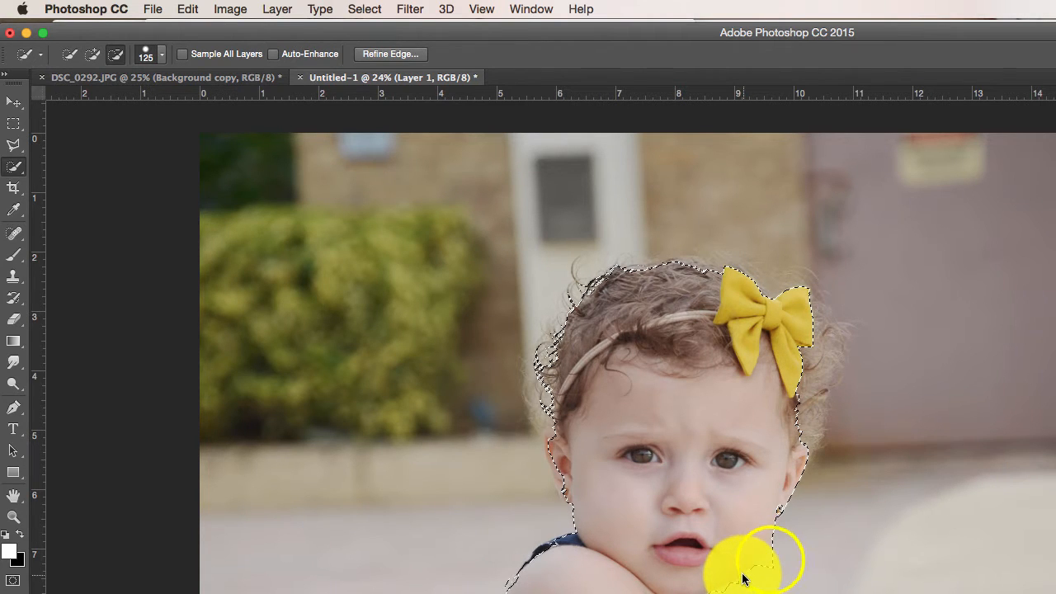
{"action": "left_click", "coordinate": [764, 556], "text": "alt"}
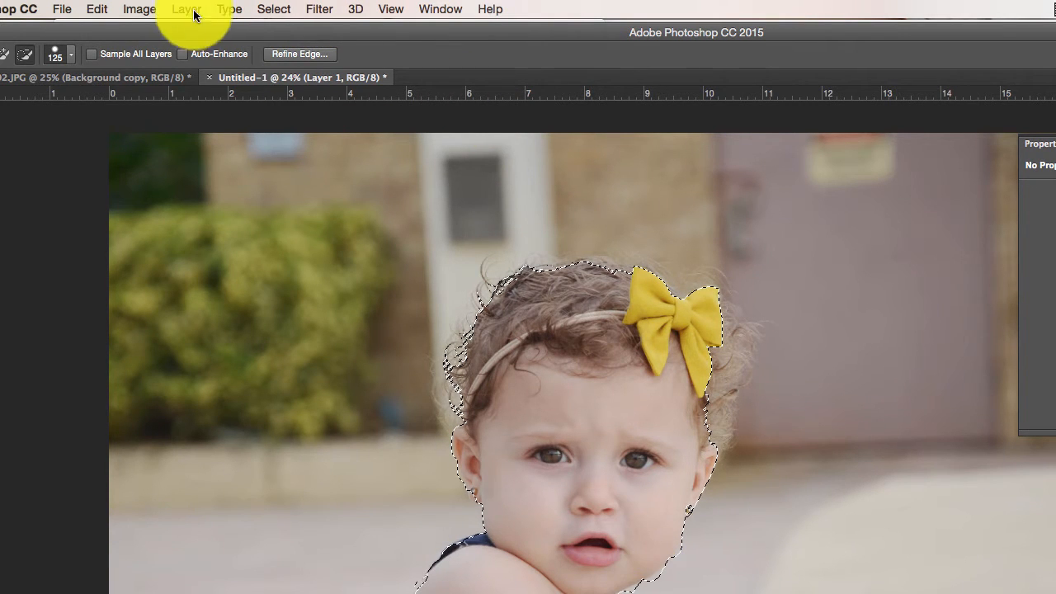
- Save the child's selection as a new channel named Selection1 in the document Untitled-1
{"action": "left_click", "coordinate": [274, 9]}
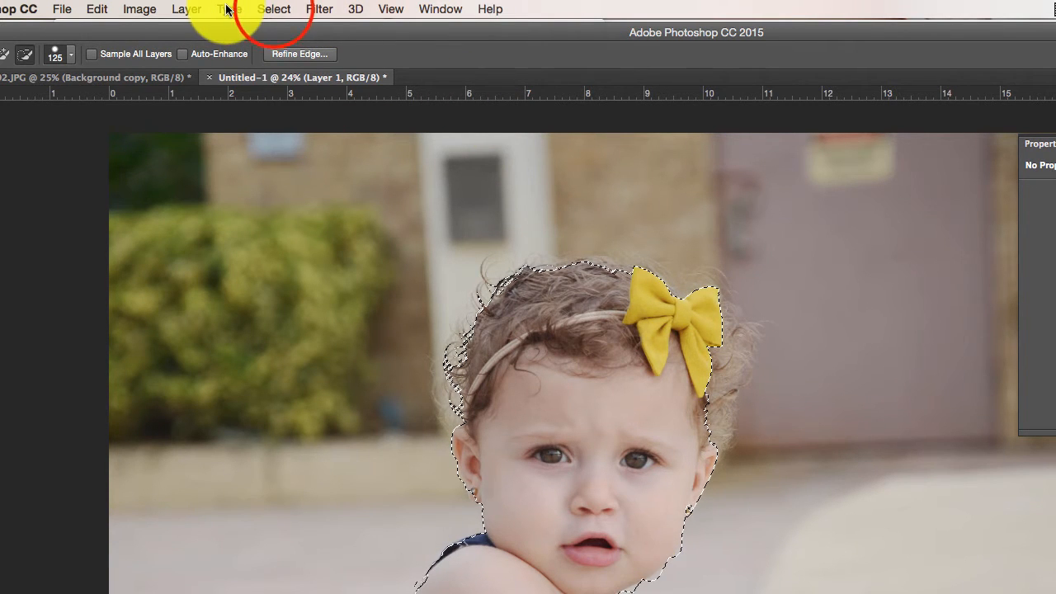
{"action": "left_click", "coordinate": [274, 10]}
{"action": "left_click", "coordinate": [274, 10]}
{"action": "left_click", "coordinate": [274, 10]}
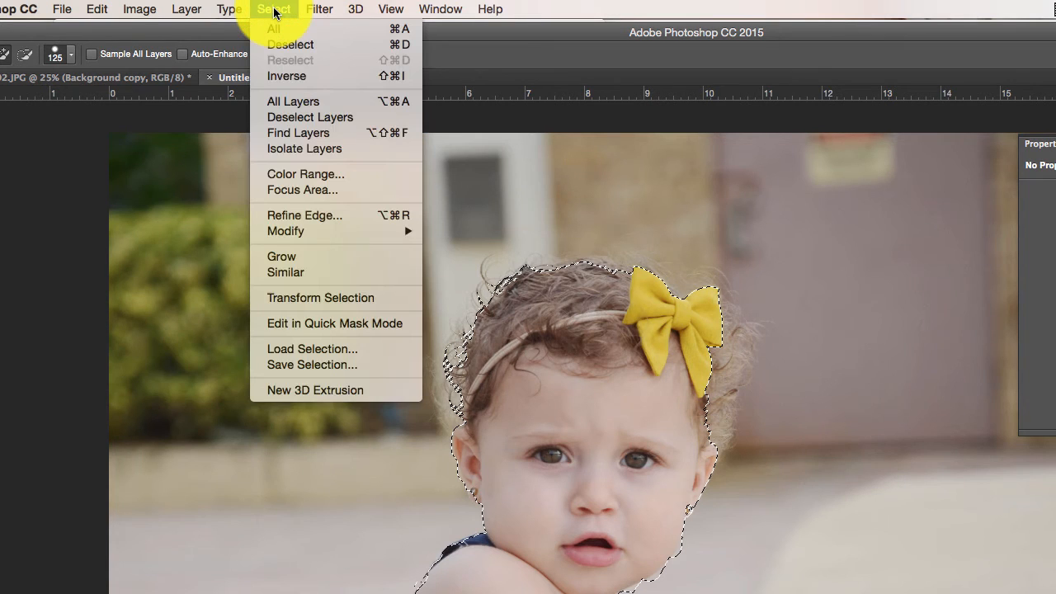
{"action": "left_click", "coordinate": [324, 368]}
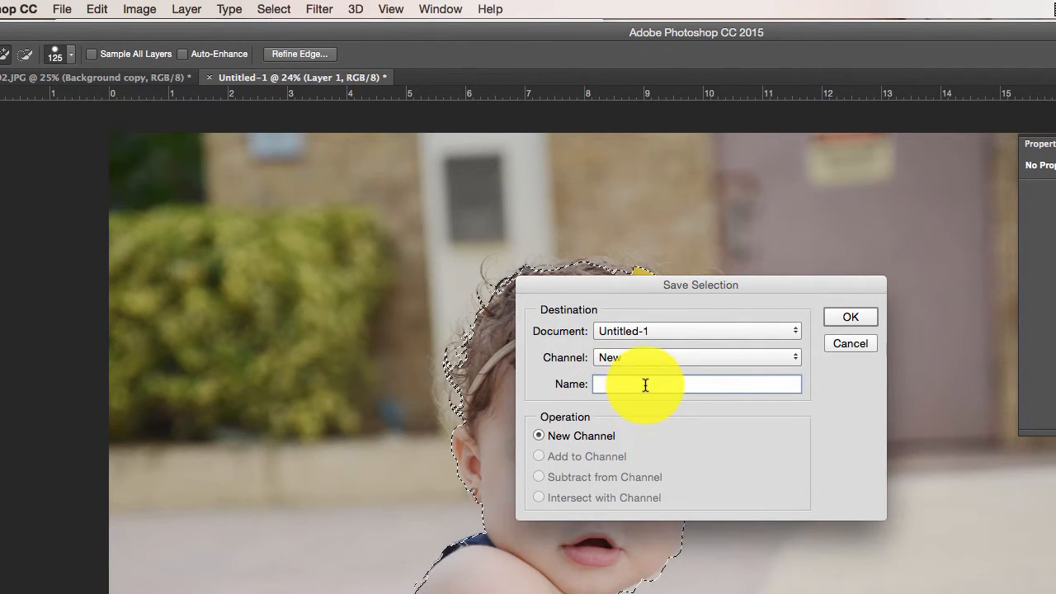
{"action": "left_click", "coordinate": [646, 385]}
{"action": "type", "text": "Selection1"}
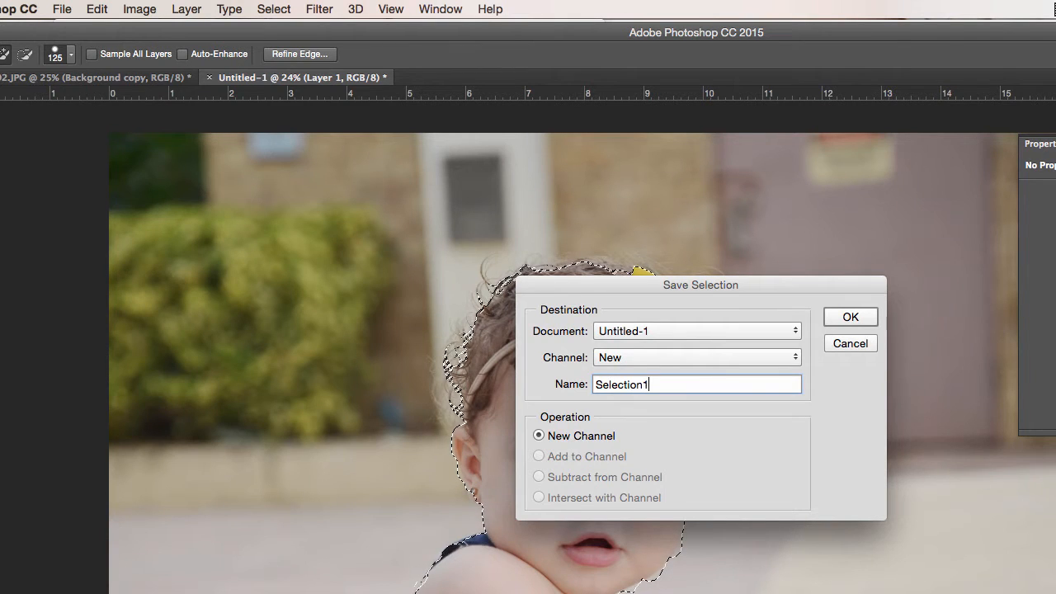
{"action": "key", "text": "Return"}
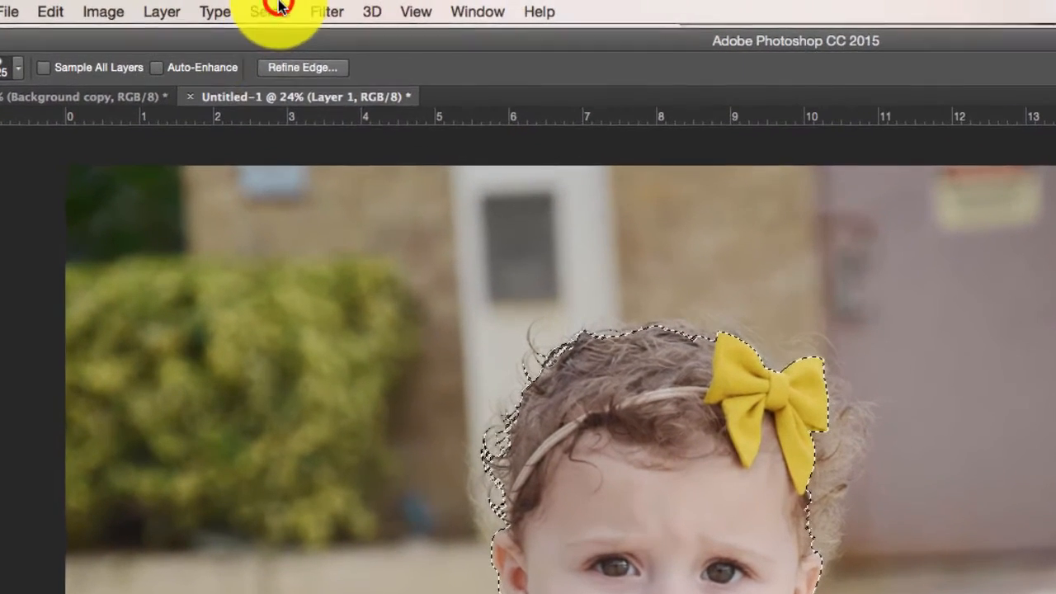
- Save the same selection as a new channel named "Selection 1" in the document DSC_0292.JPG
{"action": "left_click", "coordinate": [273, 9]}
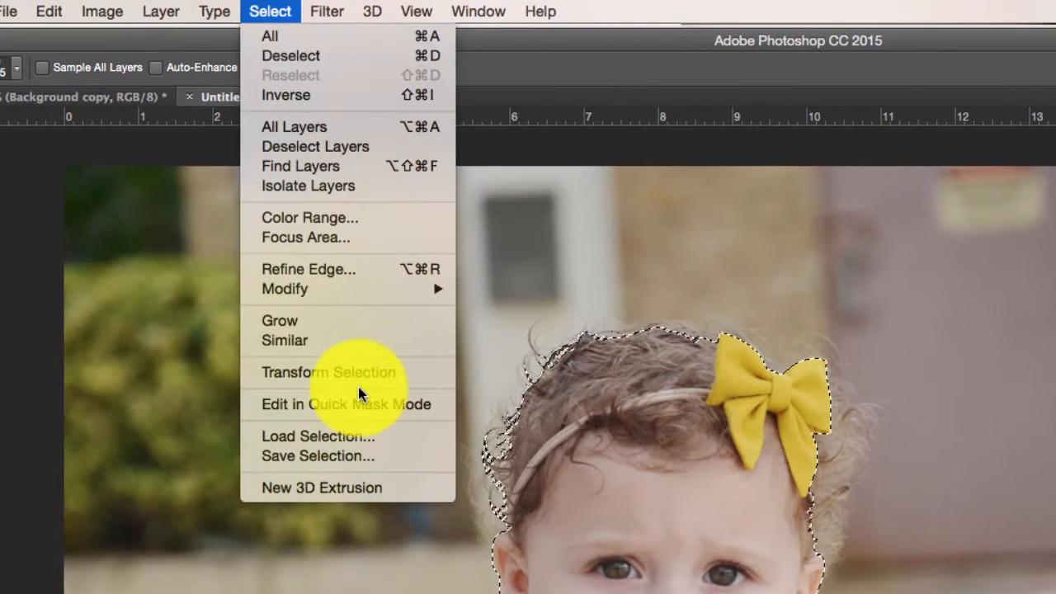
{"action": "left_click", "coordinate": [338, 456]}
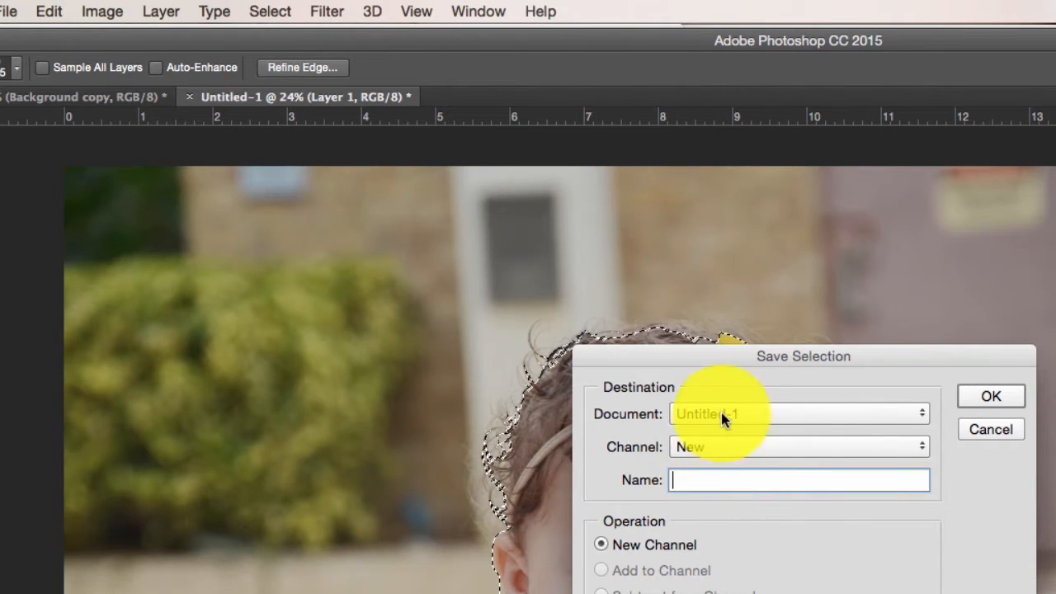
{"action": "left_click", "coordinate": [718, 411]}
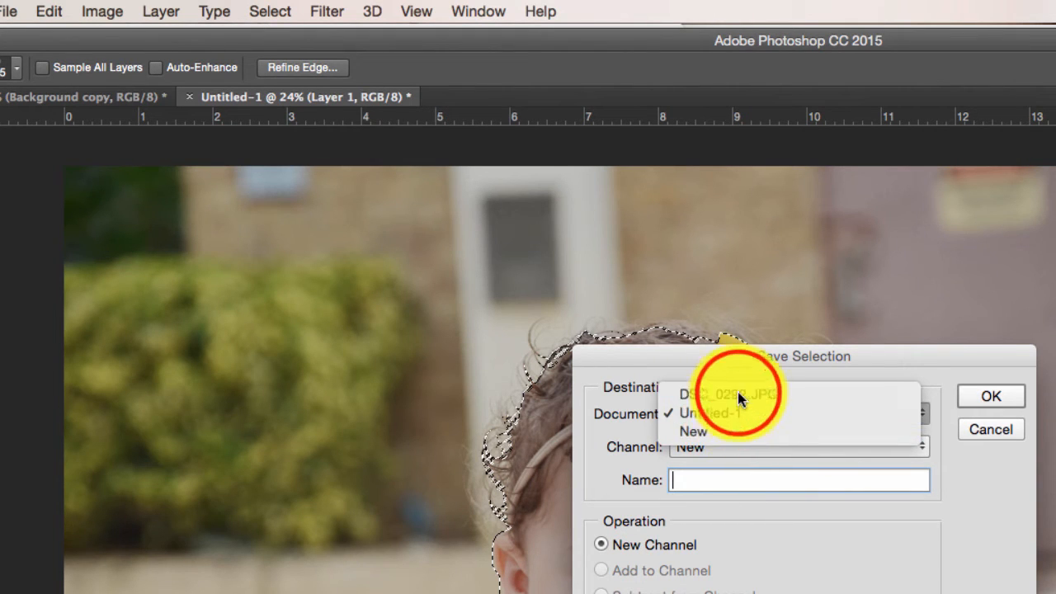
{"action": "left_click", "coordinate": [734, 394]}
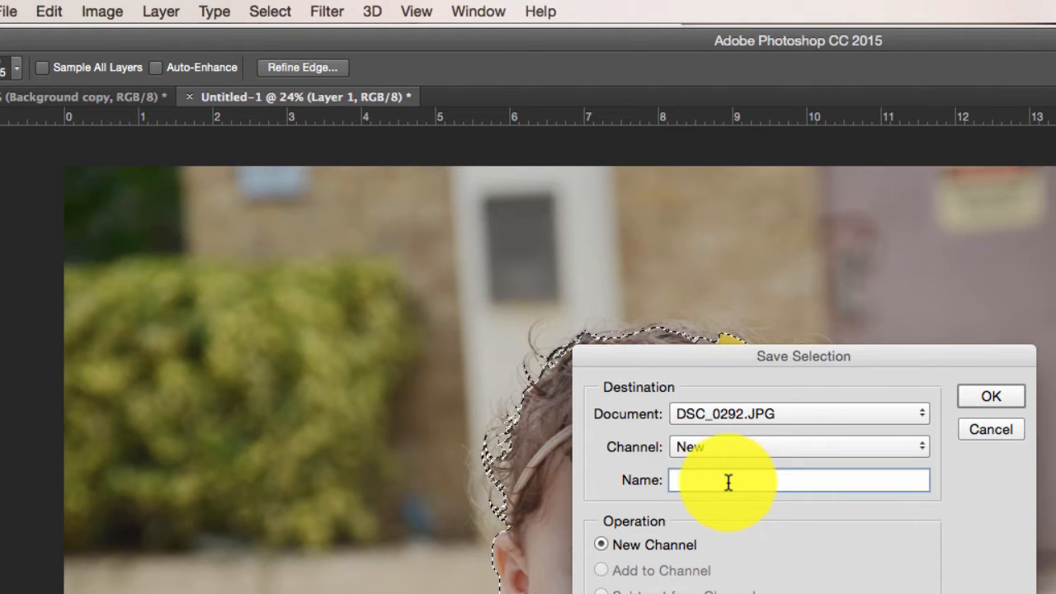
{"action": "type", "text": "Selection "}
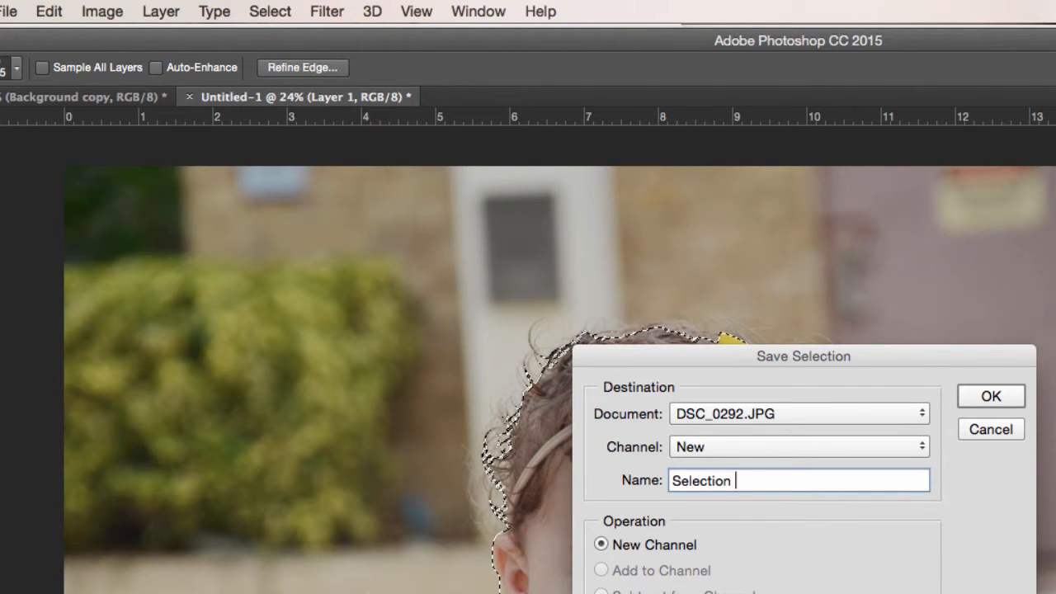
{"action": "type", "text": "1"}
{"action": "left_click", "coordinate": [982, 396]}
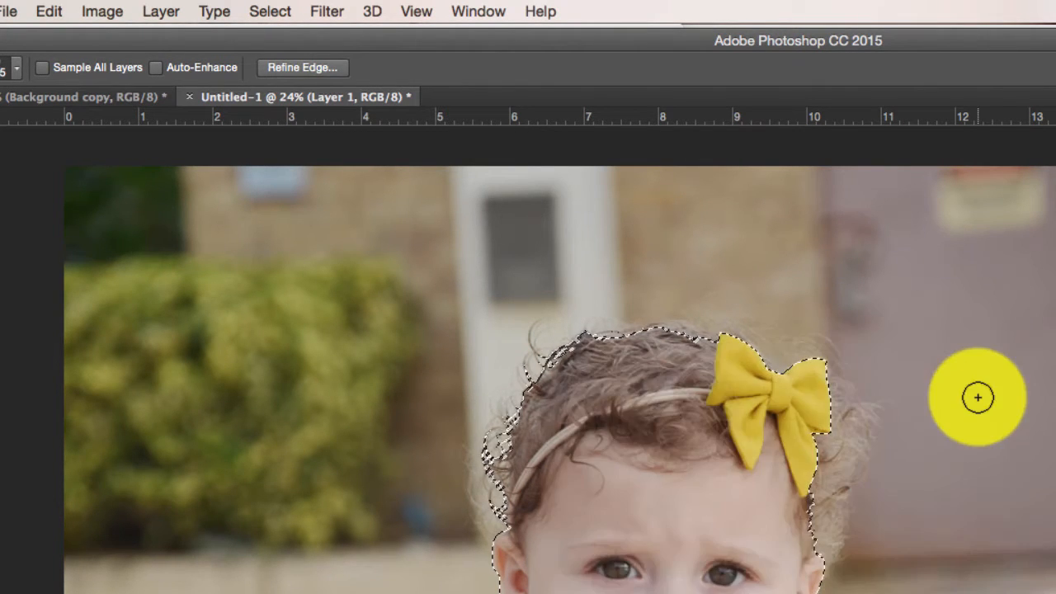
- Choose channel Selection 1 of DSC_0292.JPG as the source in Load Selection, and cancel without loading it
{"action": "left_click", "coordinate": [213, 12]}
{"action": "mouse_move", "coordinate": [300, 10]}
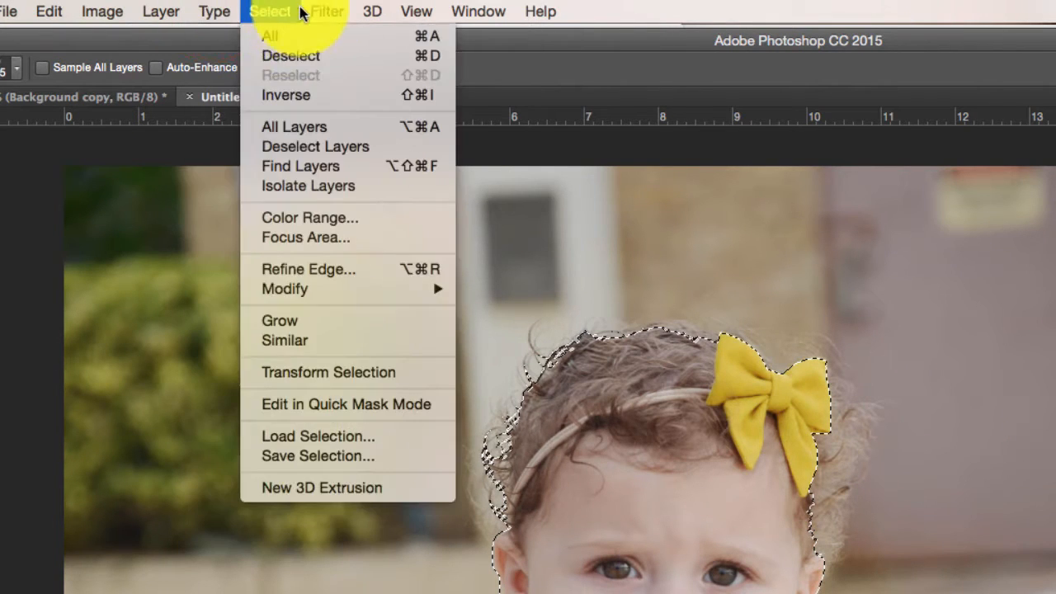
{"action": "left_click", "coordinate": [327, 435]}
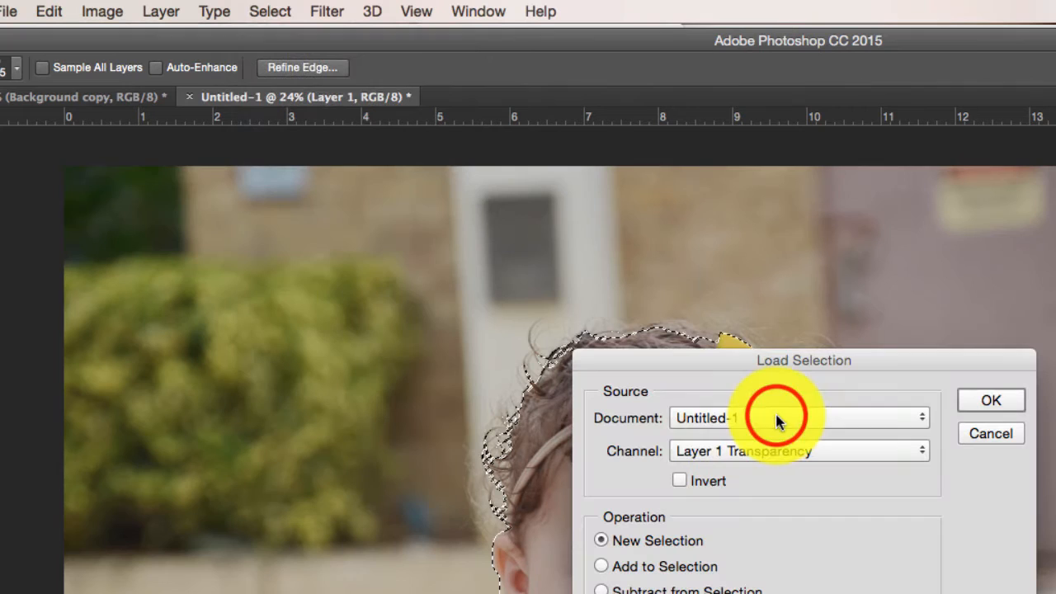
{"action": "left_click", "coordinate": [775, 416]}
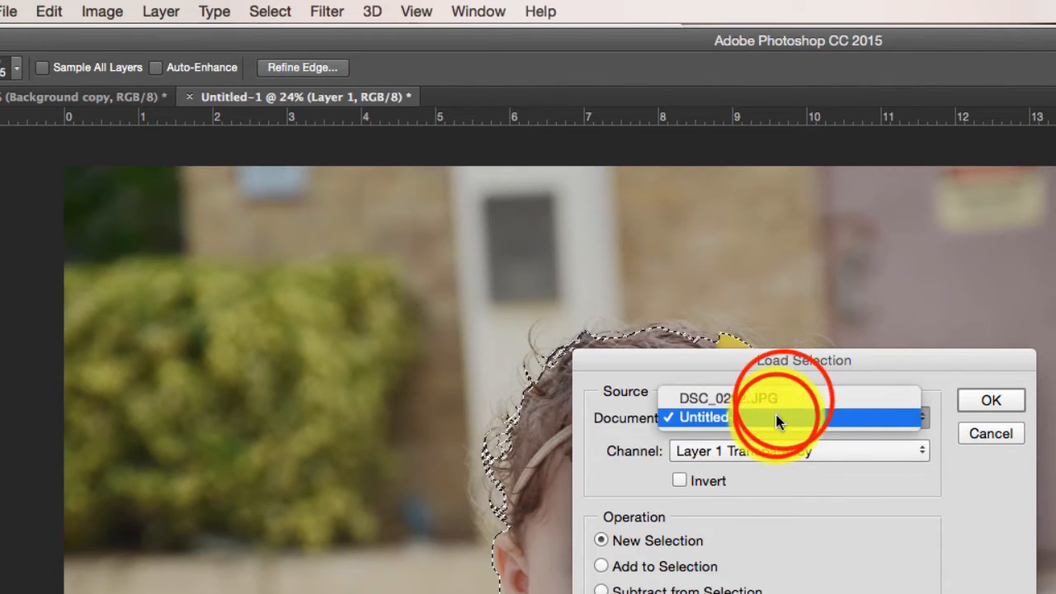
{"action": "left_click", "coordinate": [783, 399]}
{"action": "left_click", "coordinate": [778, 450]}
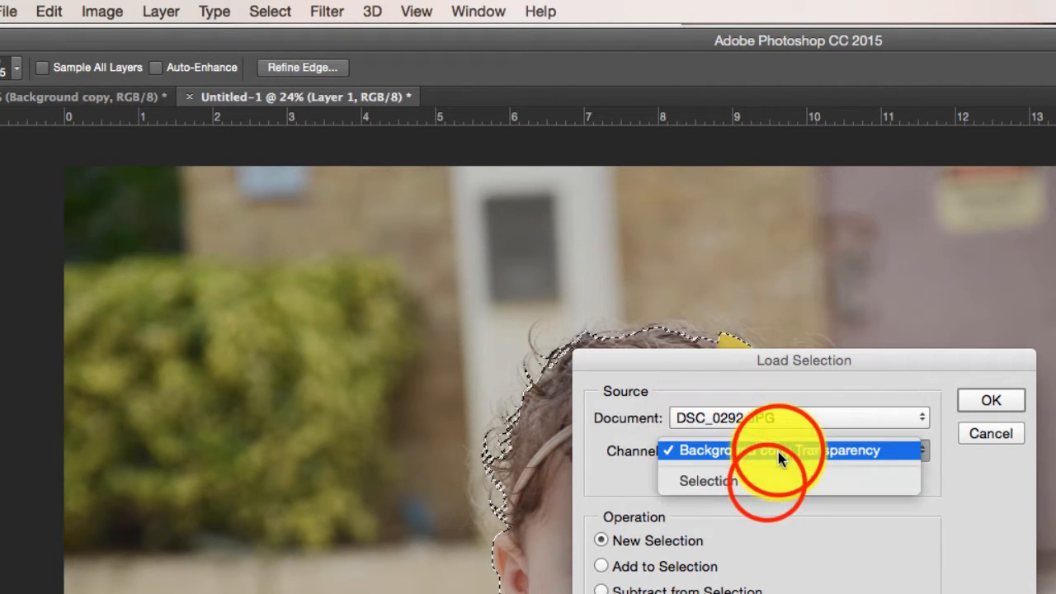
{"action": "left_click", "coordinate": [766, 481]}
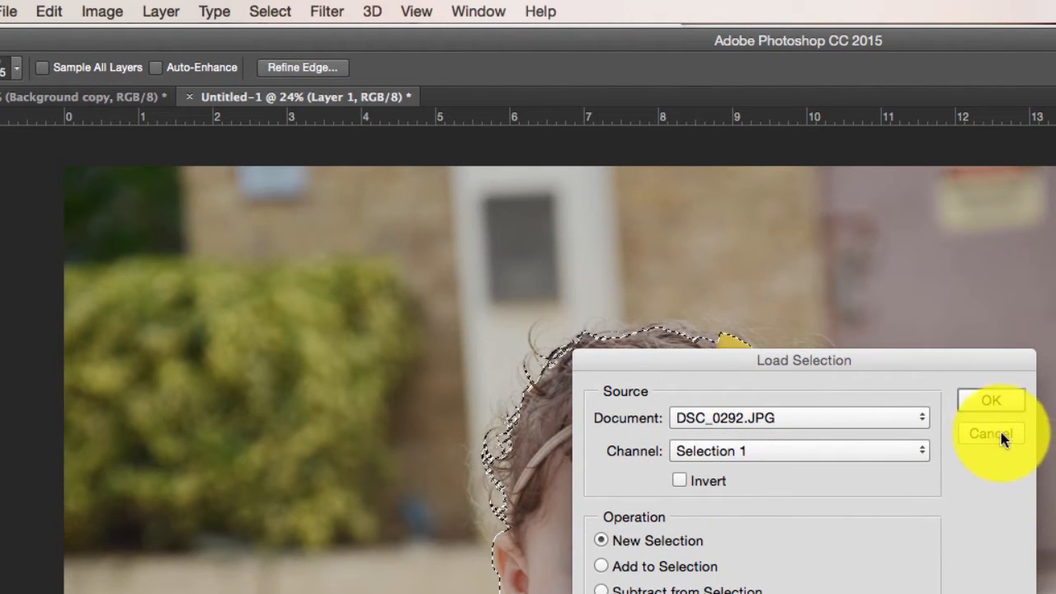
{"action": "left_click", "coordinate": [992, 436]}
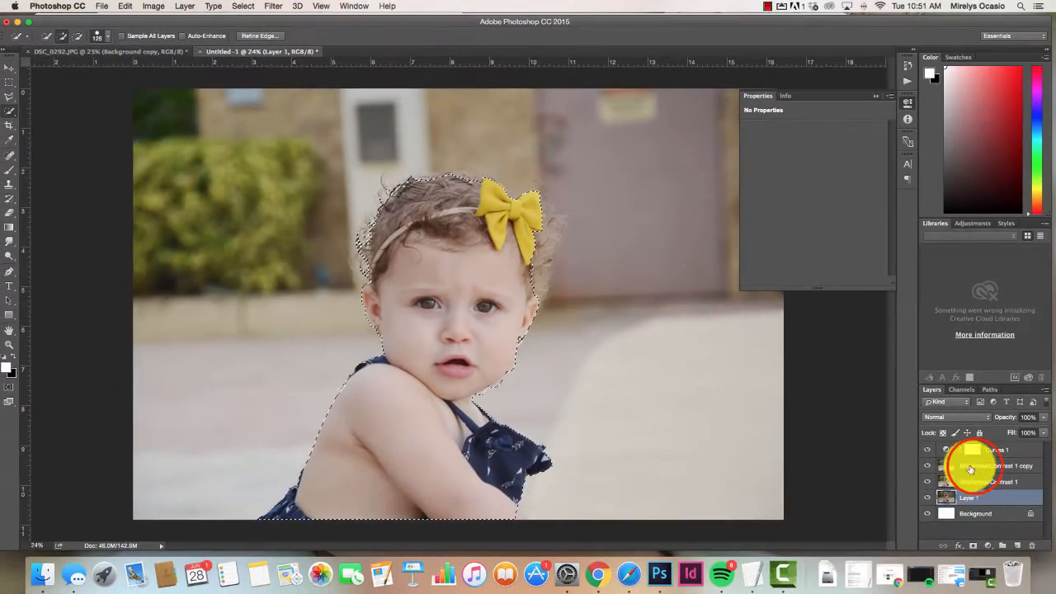
- Mask the Brightness/Contrast 1 copy layer with the child's selection, and compare the photo with and without that layer
{"action": "left_click", "coordinate": [970, 467]}
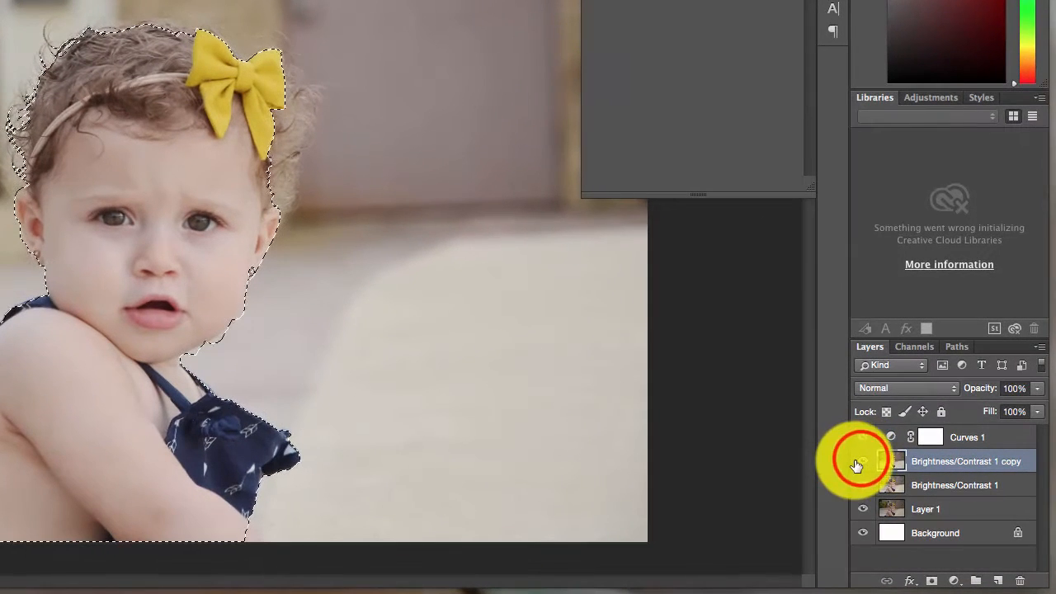
{"action": "left_click", "coordinate": [887, 463]}
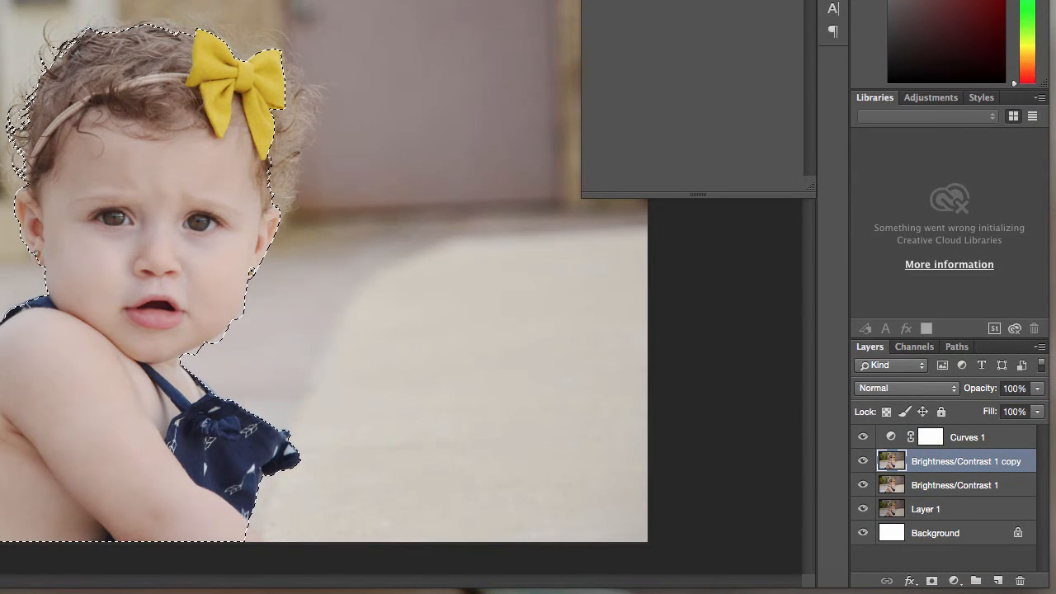
{"action": "left_click", "coordinate": [931, 581]}
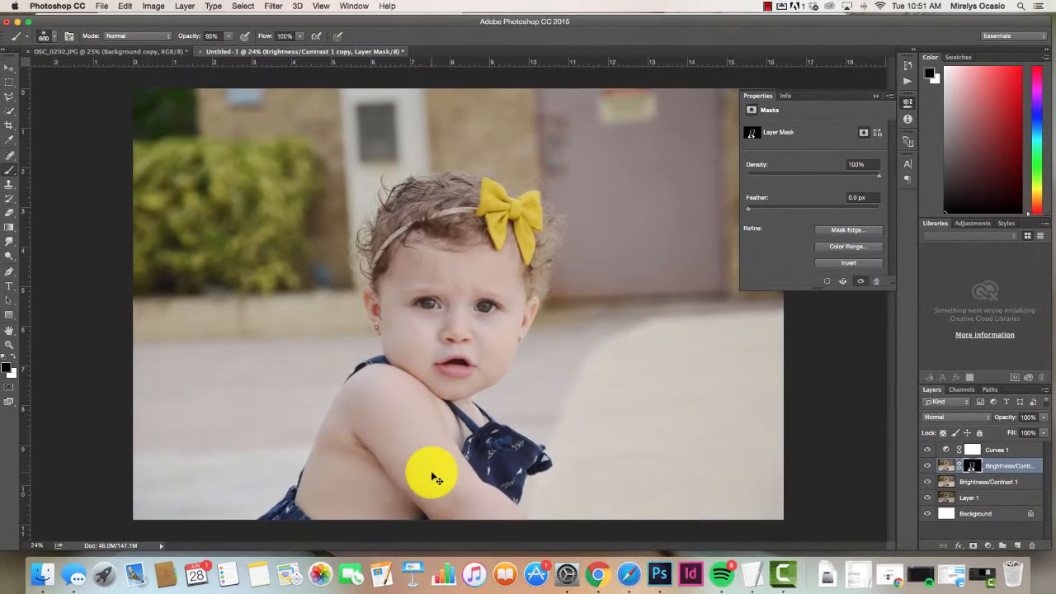
{"action": "left_click", "coordinate": [927, 466]}
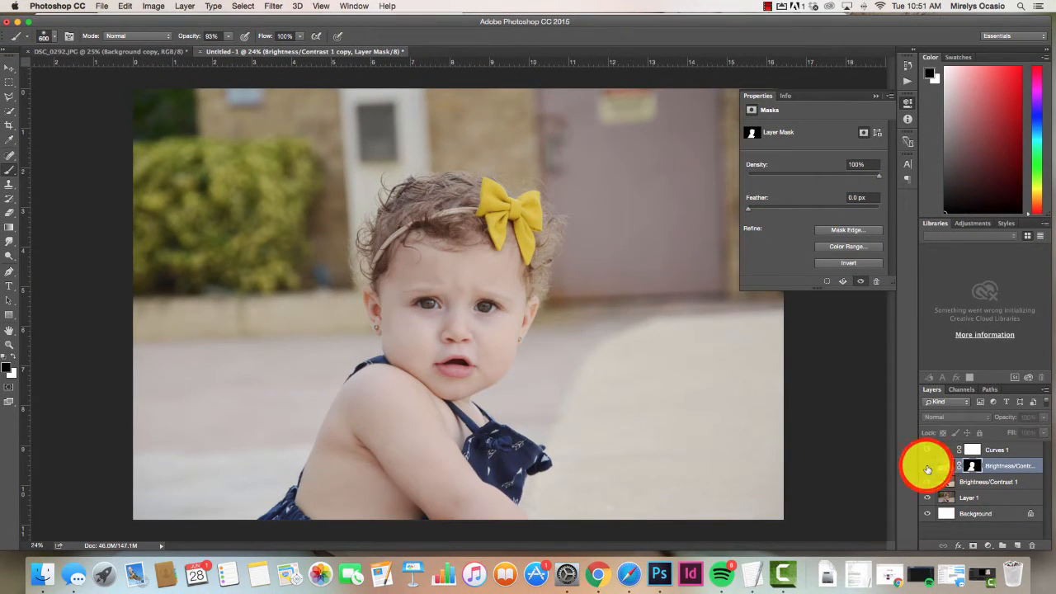
{"action": "left_click", "coordinate": [928, 466]}
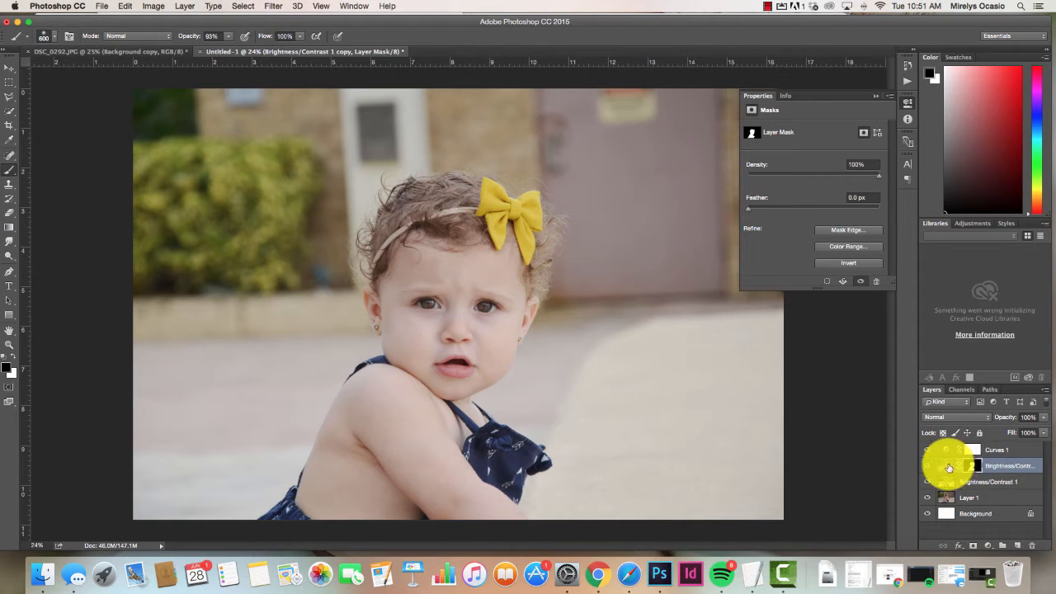
- Try the Multiply blend mode on the masked Brightness/Contrast 1 copy layer and undo it
{"action": "left_click", "coordinate": [955, 417]}
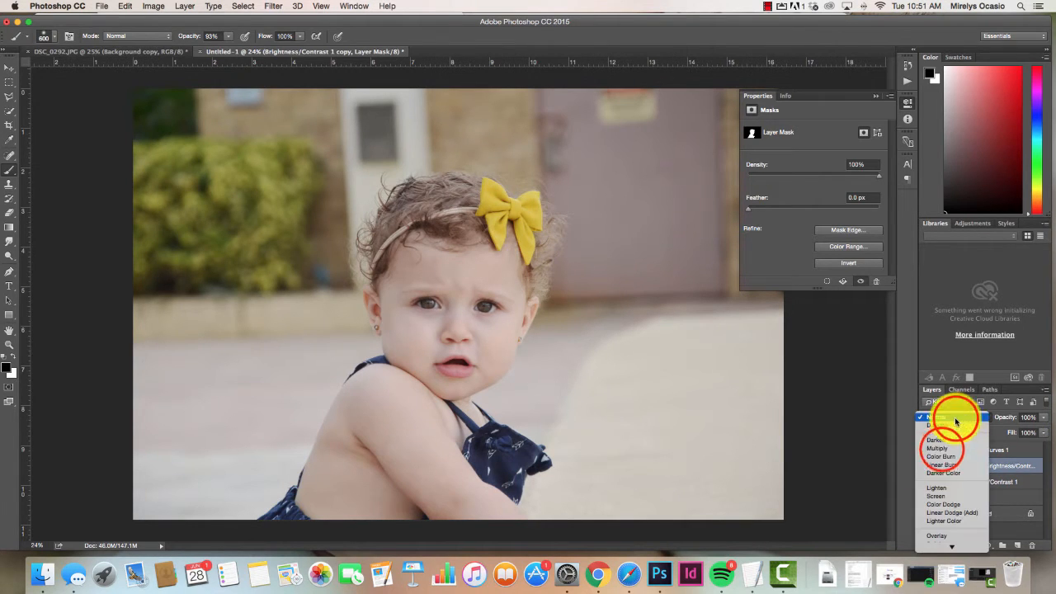
{"action": "left_click", "coordinate": [942, 450]}
{"action": "left_click", "coordinate": [948, 402]}
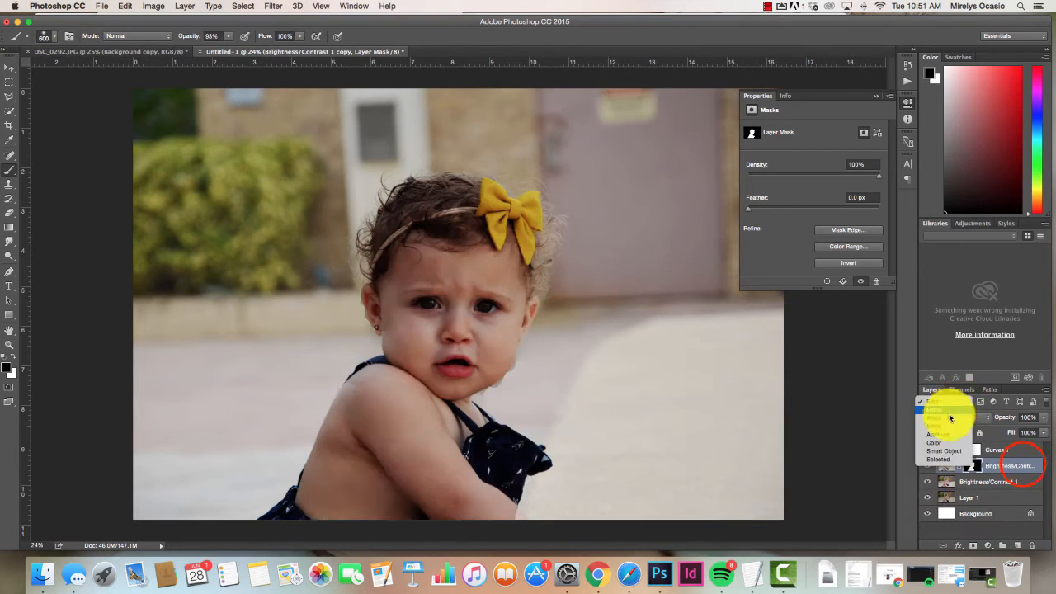
{"action": "left_click", "coordinate": [1022, 466]}
{"action": "key", "text": "super+z"}
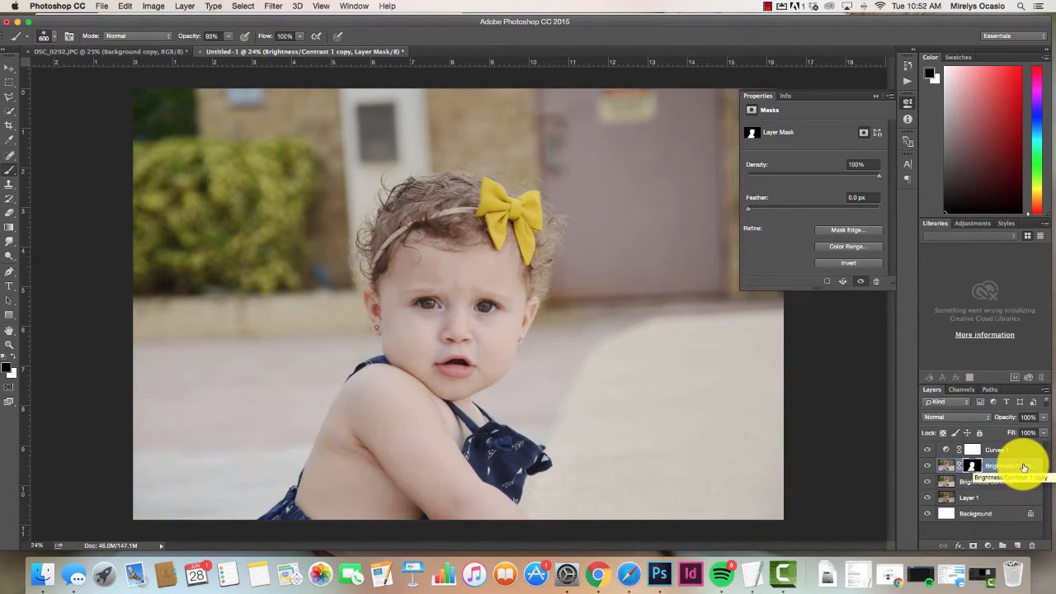
- Load the mask of the Brightness/Contrast 1 copy layer as a selection of the child, and delete that layer mask
{"action": "left_click", "coordinate": [972, 468], "text": "alt"}
{"action": "left_click", "coordinate": [973, 468], "text": "alt"}
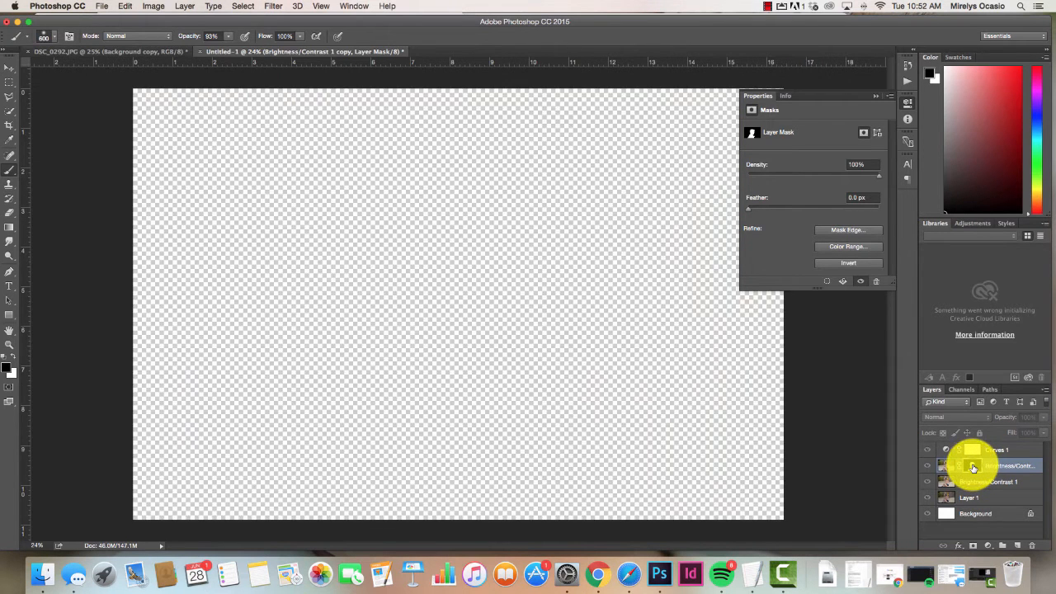
{"action": "right_click", "coordinate": [974, 468]}
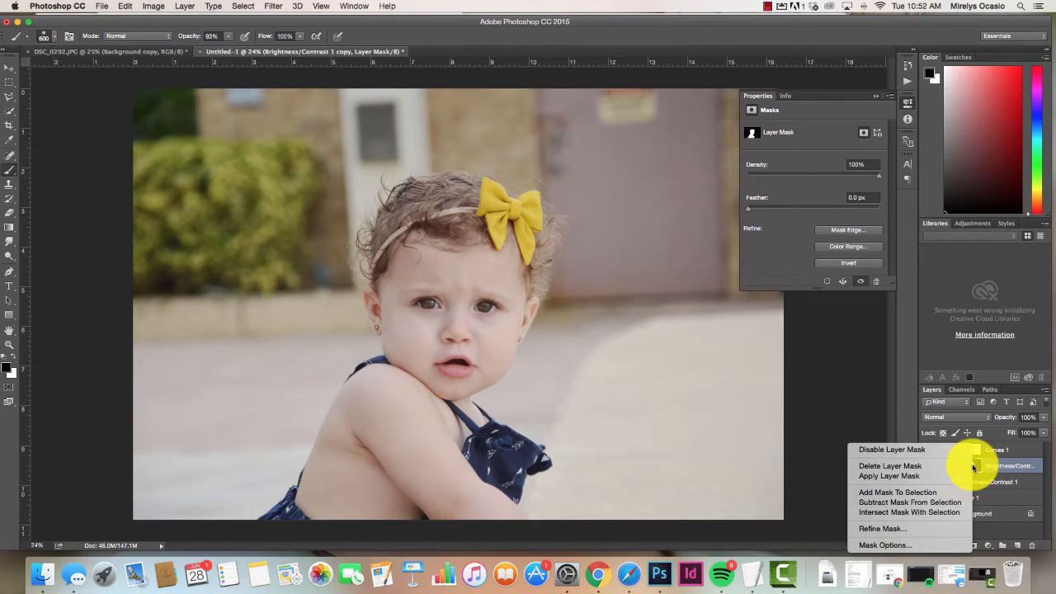
{"action": "left_click", "coordinate": [950, 502]}
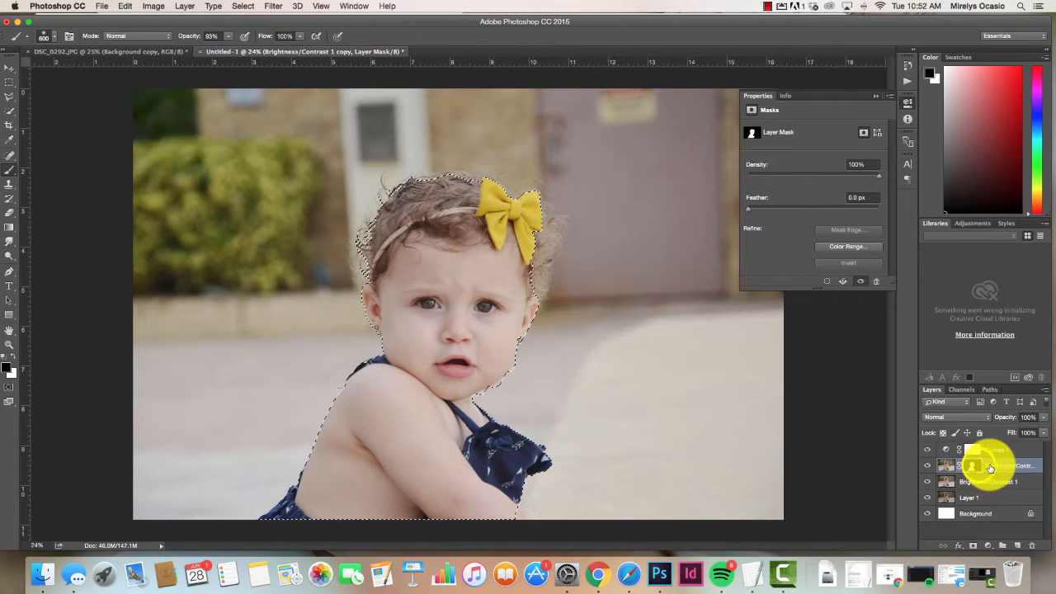
{"action": "right_click", "coordinate": [974, 466]}
{"action": "left_click", "coordinate": [914, 450]}
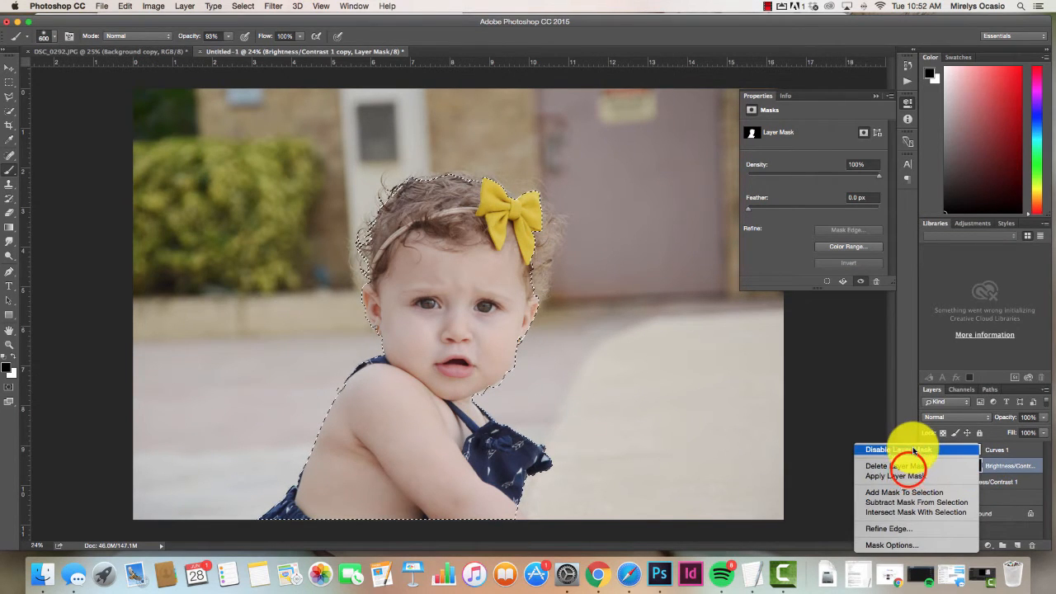
{"action": "left_click", "coordinate": [907, 468]}
{"action": "left_click", "coordinate": [972, 545]}
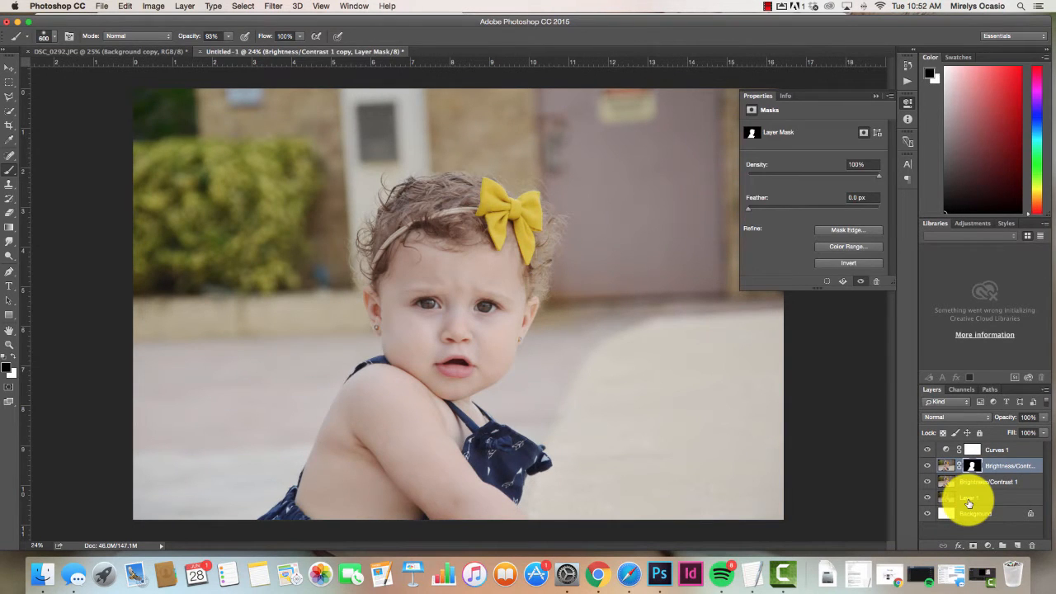
{"action": "key", "text": "super+z"}
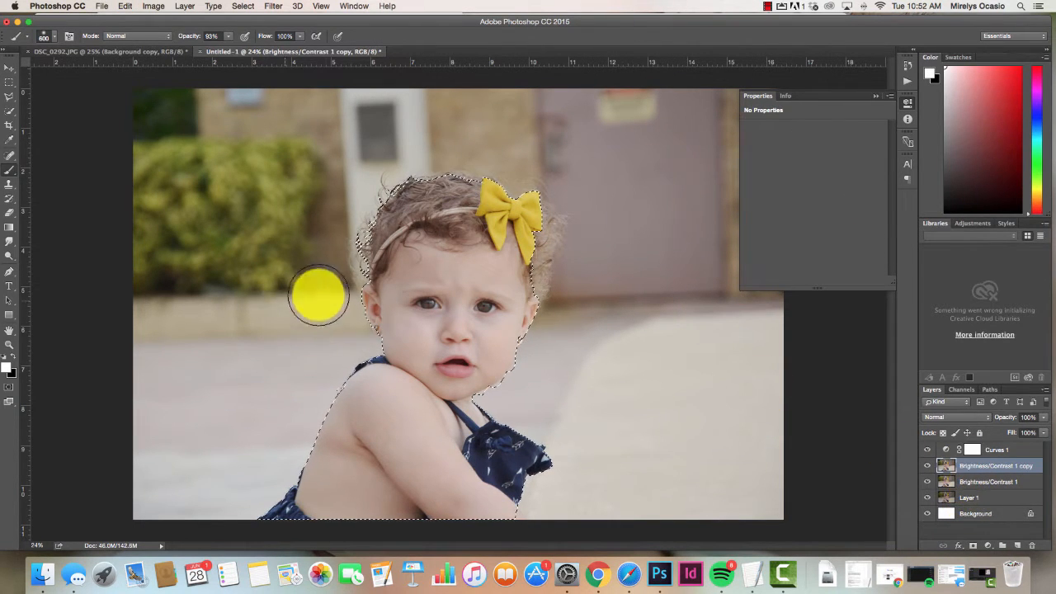
- Invert the child's selection and mask the Brightness/Contrast 1 copy layer with it so only the background is affected
{"action": "left_click", "coordinate": [244, 6]}
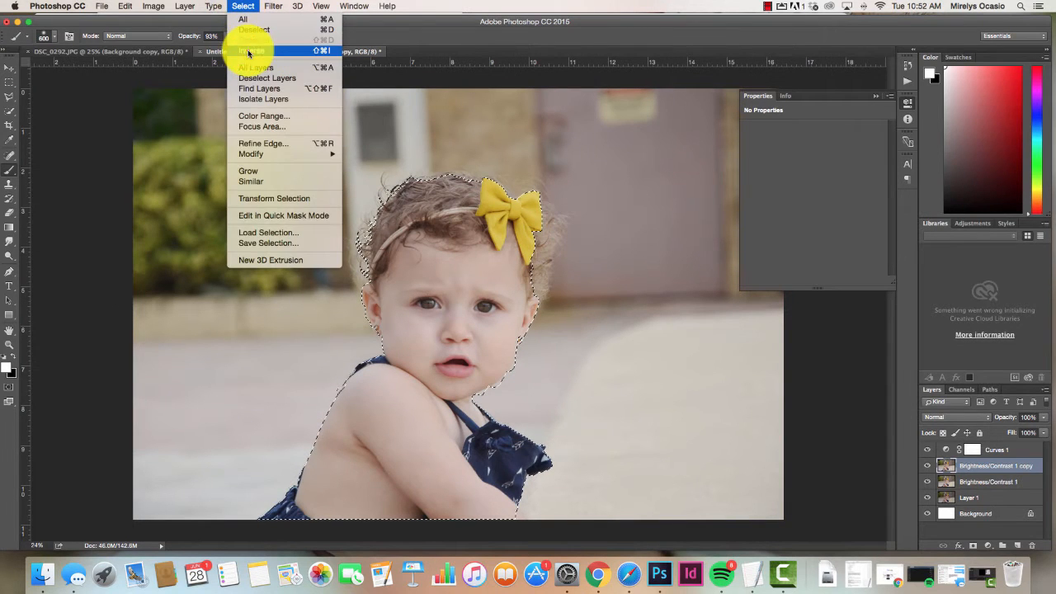
{"action": "left_click", "coordinate": [248, 51]}
{"action": "left_click", "coordinate": [973, 546]}
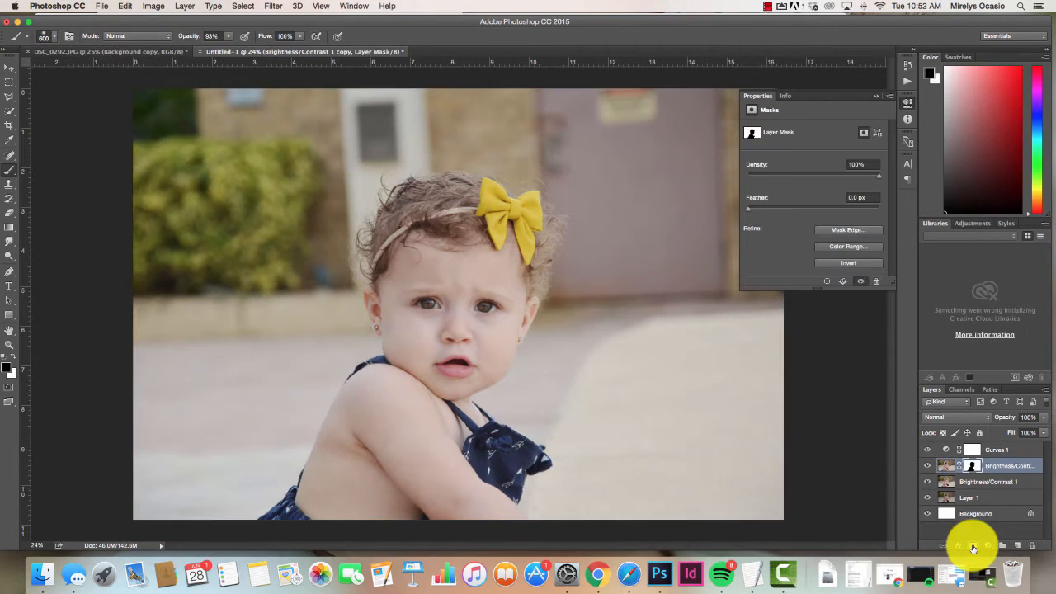
- Set the Brightness/Contrast 1 copy layer to the Multiply blend mode at 64% opacity
{"action": "left_click", "coordinate": [957, 417]}
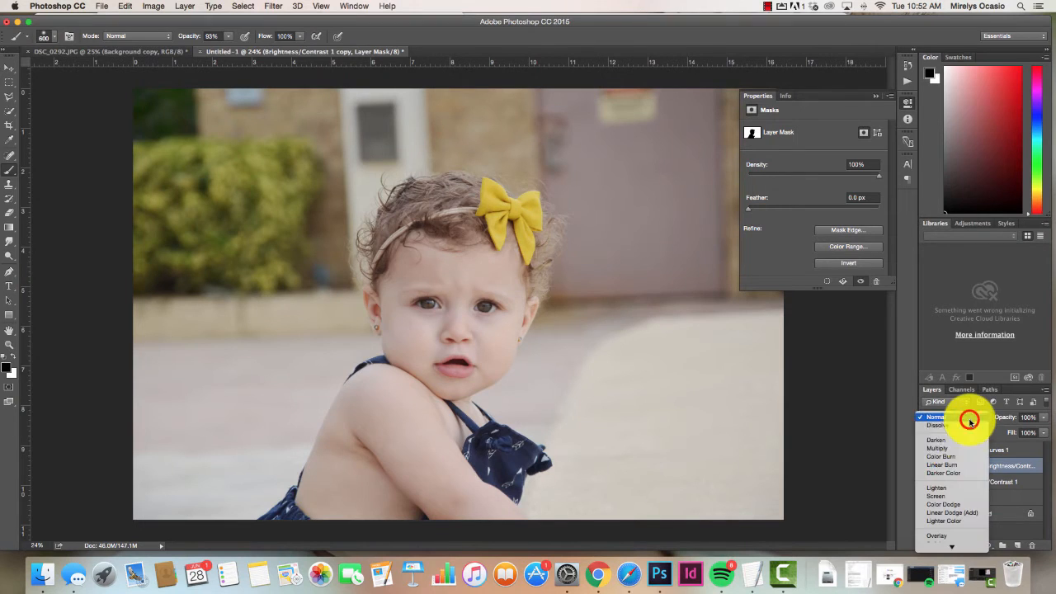
{"action": "left_click", "coordinate": [956, 448]}
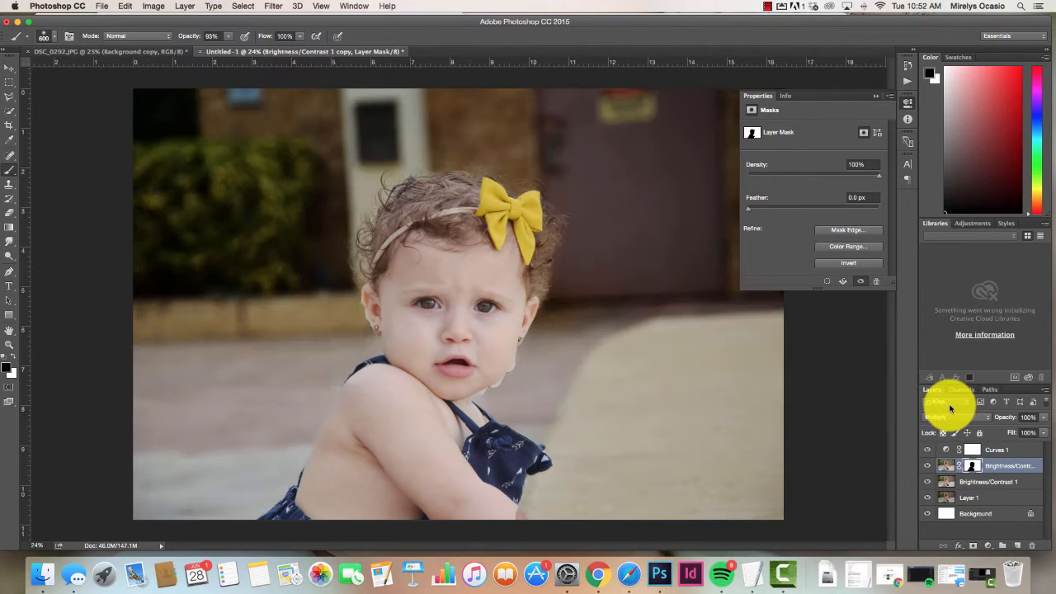
{"action": "left_click", "coordinate": [1008, 430]}
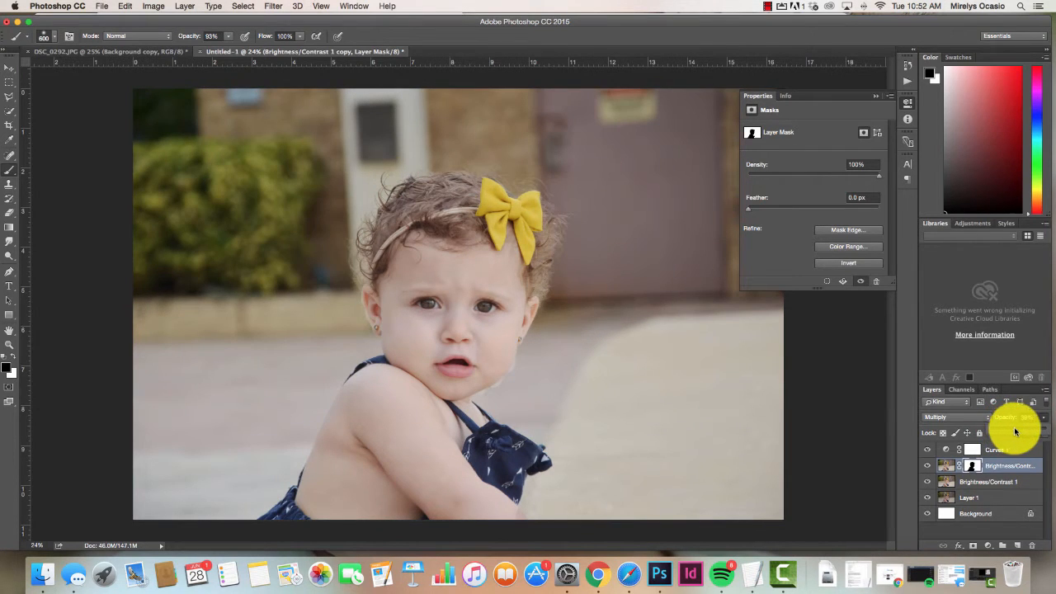
{"action": "left_click_drag", "start_coordinate": [1021, 431], "coordinate": [1021, 431]}
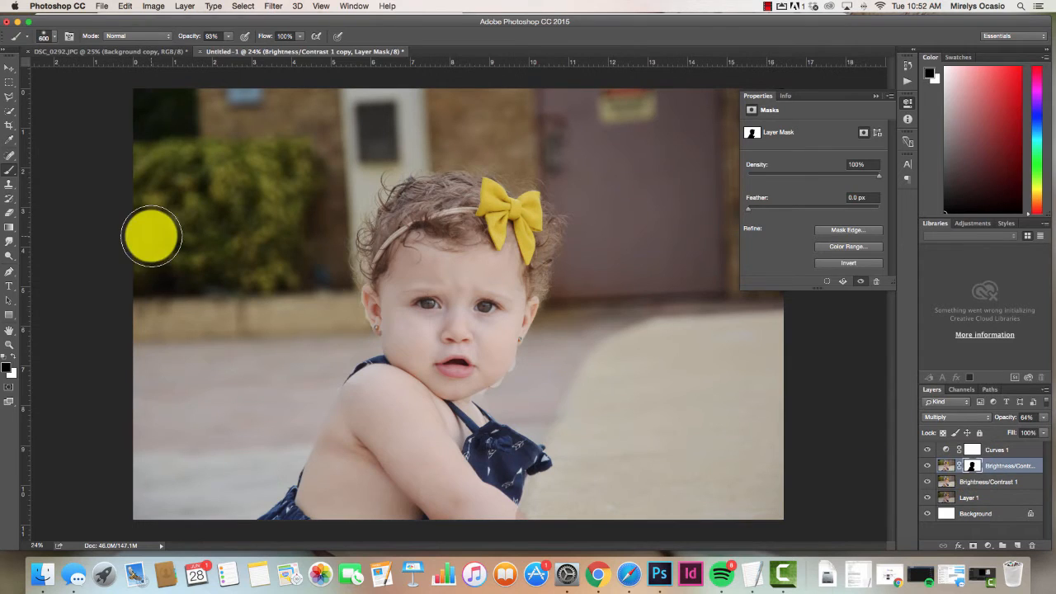
- Touch up the layer mask along the child's cheek and jaw with a 70 px brush, lowering the brush opacity to 18%
{"action": "left_click", "coordinate": [11, 165]}
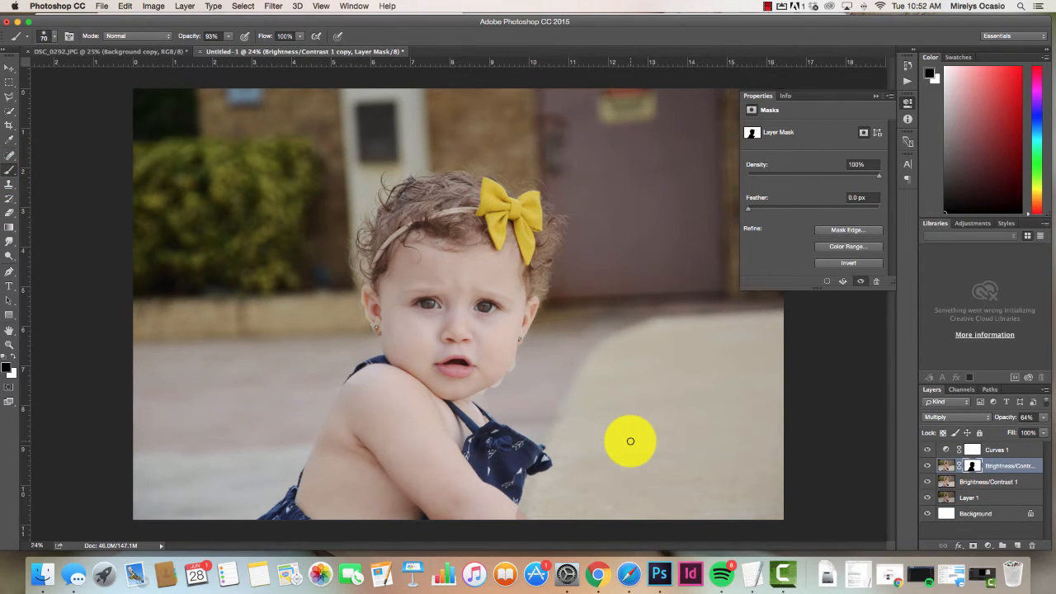
{"action": "left_click", "coordinate": [12, 355]}
{"action": "left_click", "coordinate": [503, 380]}
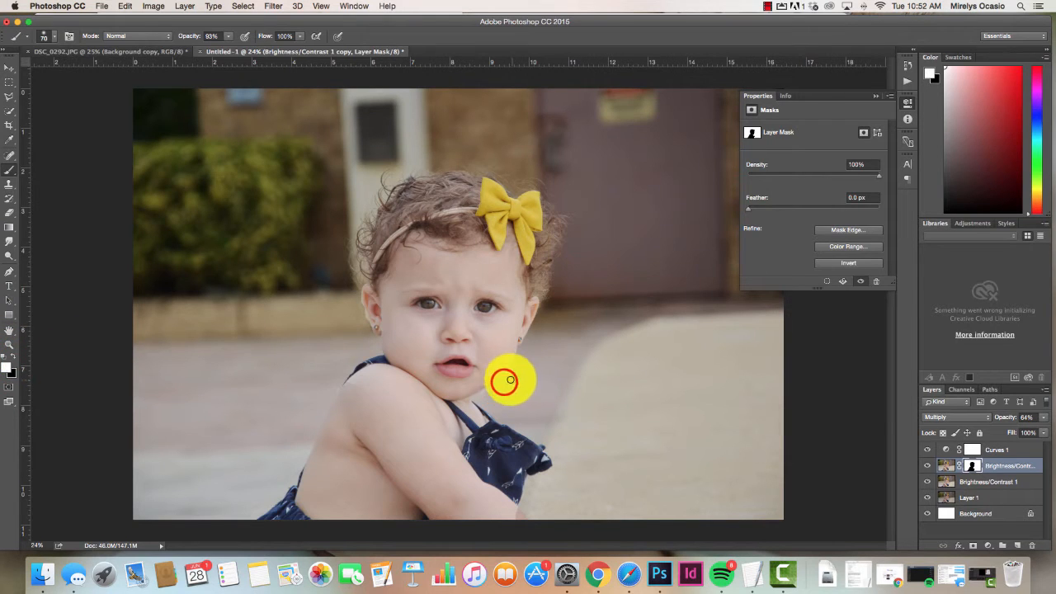
{"action": "left_click_drag", "start_coordinate": [495, 389], "coordinate": [602, 404]}
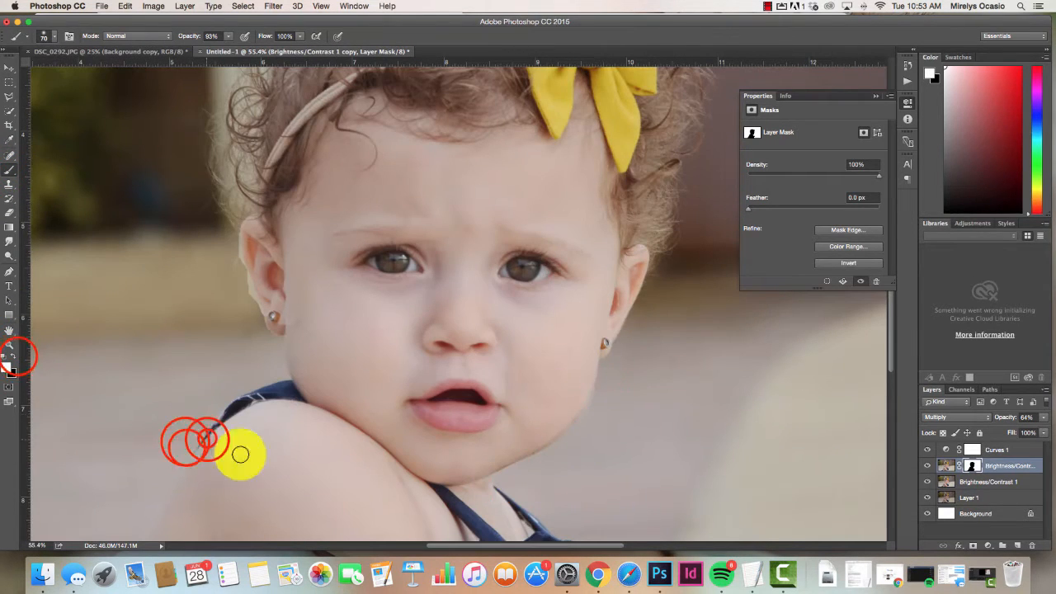
{"action": "left_click", "coordinate": [12, 355]}
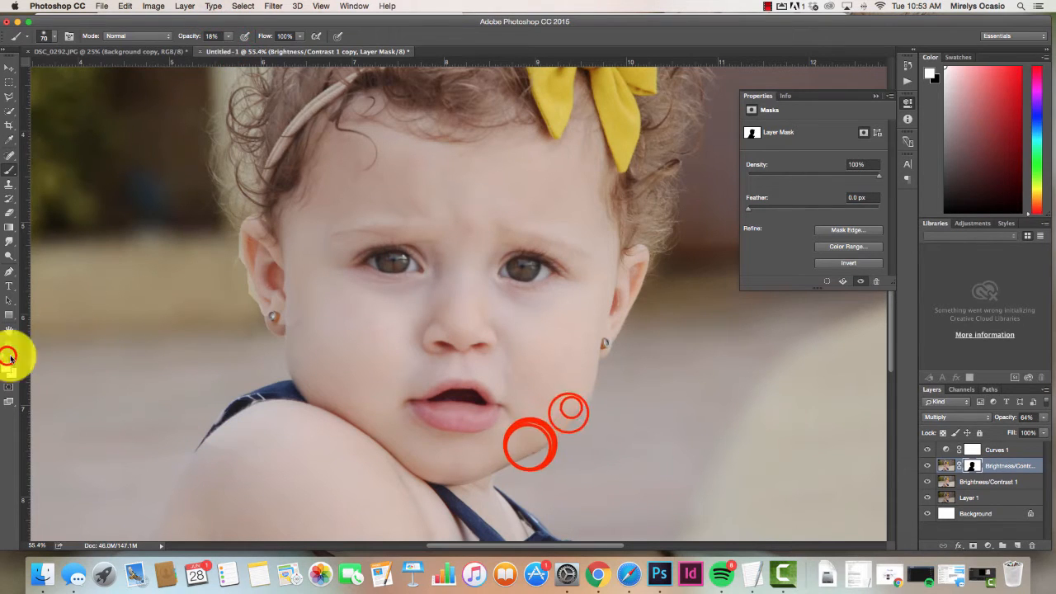
{"action": "left_click_drag", "start_coordinate": [493, 461], "coordinate": [568, 412]}
{"action": "key", "text": "x"}
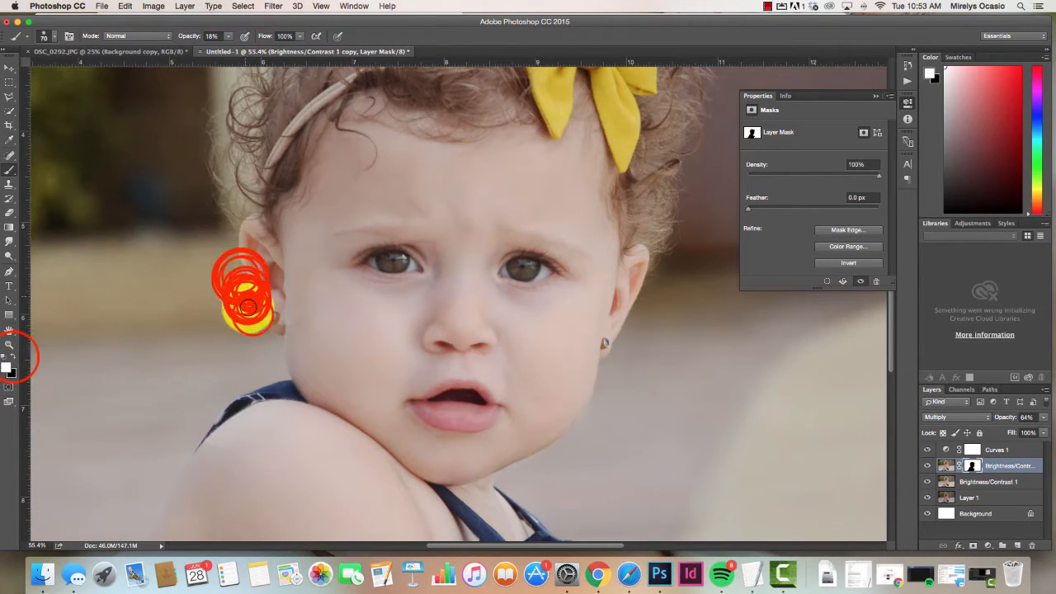
- Clean up the layer mask around the child's ear and along the shoulder and back edge, with the brush opacity raised to 42%
{"action": "left_click_drag", "start_coordinate": [248, 283], "coordinate": [245, 293]}
{"action": "left_click_drag", "start_coordinate": [228, 35], "coordinate": [224, 41]}
{"action": "mouse_move", "coordinate": [236, 225]}
{"action": "left_mouse_down"}
{"action": "mouse_move", "coordinate": [242, 300]}
{"action": "mouse_move", "coordinate": [231, 262]}
{"action": "mouse_move", "coordinate": [278, 322]}
{"action": "mouse_move", "coordinate": [269, 294]}
{"action": "left_mouse_up"}
{"action": "left_click", "coordinate": [12, 355]}
{"action": "scroll", "coordinate": [247, 322], "scroll_direction": "down", "scroll_amount": 3}
{"action": "key", "text": "x"}
{"action": "mouse_move", "coordinate": [236, 341]}
{"action": "left_mouse_down"}
{"action": "mouse_move", "coordinate": [169, 347]}
{"action": "mouse_move", "coordinate": [214, 330]}
{"action": "mouse_move", "coordinate": [193, 356]}
{"action": "left_mouse_up"}
- Touch up the layer mask at the edge of the child's forearm below the dress
{"action": "scroll", "coordinate": [193, 356], "scroll_direction": "down", "scroll_amount": 5}
{"action": "left_click", "coordinate": [653, 415]}
{"action": "left_click", "coordinate": [12, 354]}
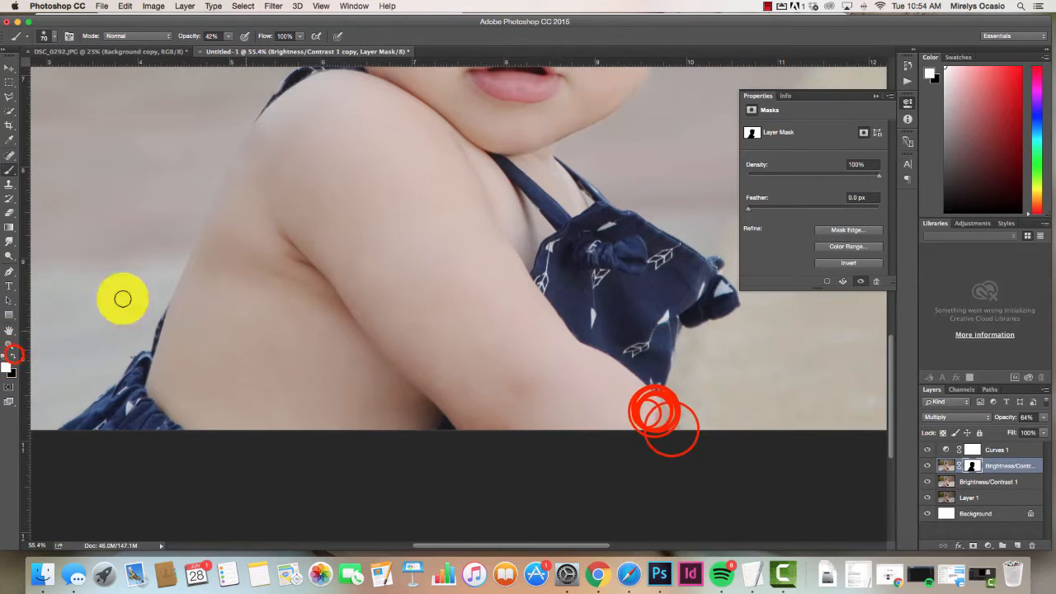
{"action": "left_click_drag", "start_coordinate": [660, 415], "coordinate": [656, 411]}
{"action": "left_click", "coordinate": [656, 413]}
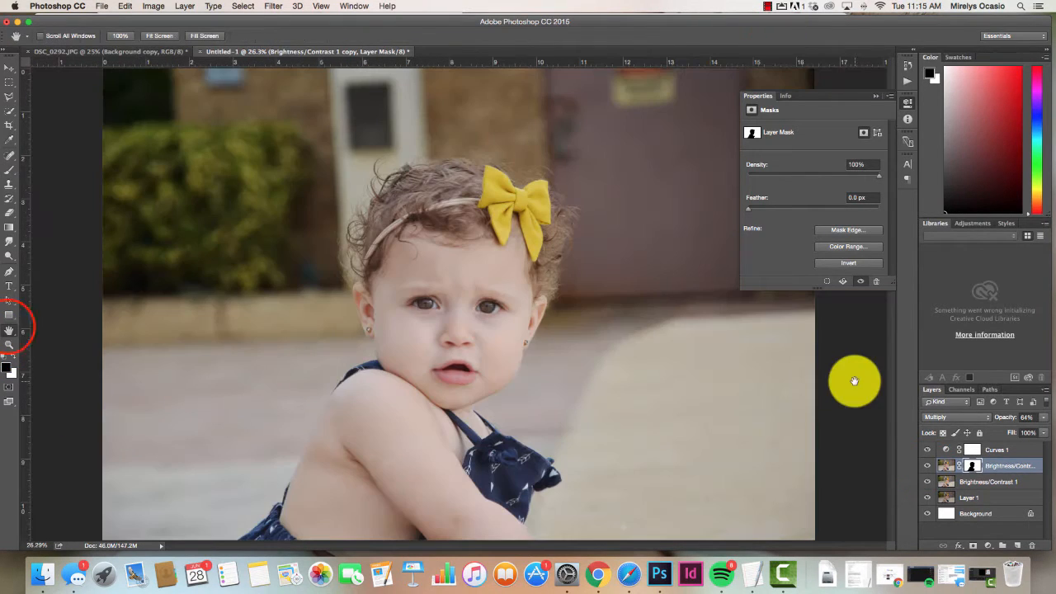
- Compare the photo with and without the Brightness/Contrast 1 copy layer that darkens the background
{"action": "left_click", "coordinate": [925, 463]}
{"action": "left_click", "coordinate": [927, 467]}
{"action": "left_click", "coordinate": [927, 467]}
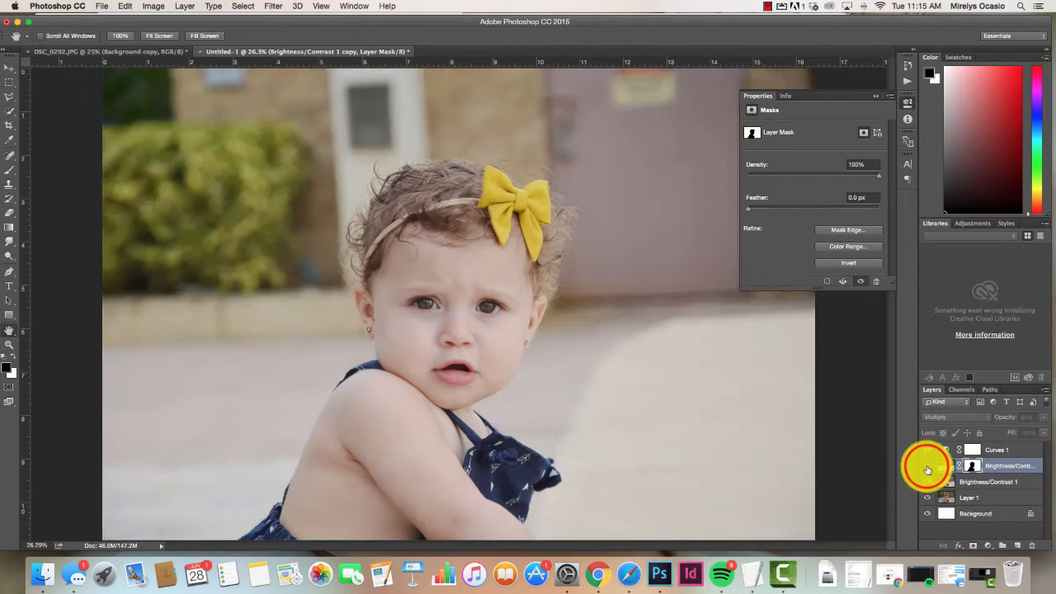
{"action": "left_click", "coordinate": [928, 467]}
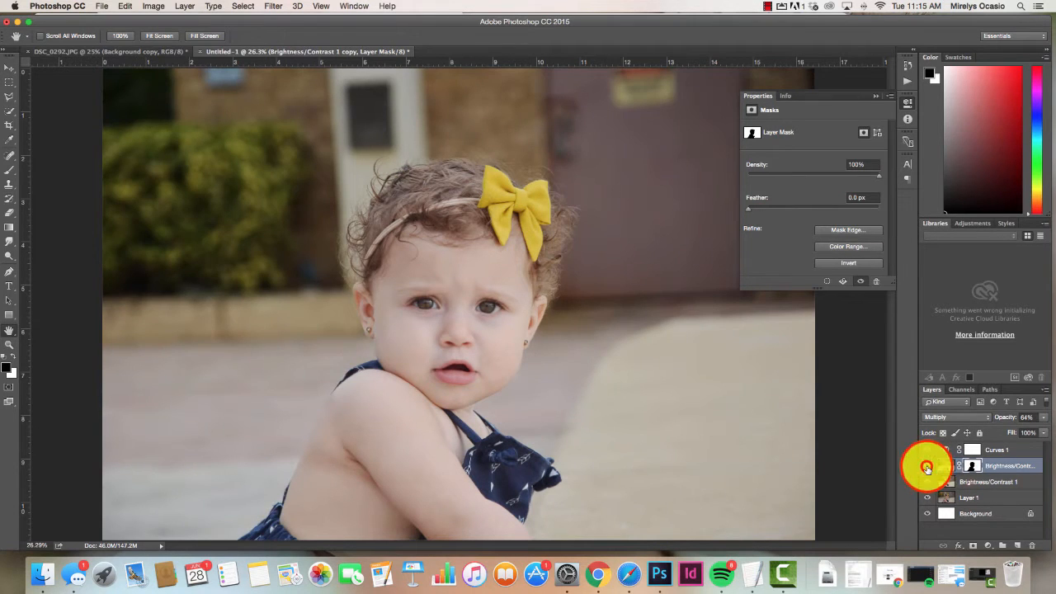
{"action": "left_click", "coordinate": [926, 466]}
{"action": "left_click", "coordinate": [928, 468]}
{"action": "left_click", "coordinate": [928, 469]}
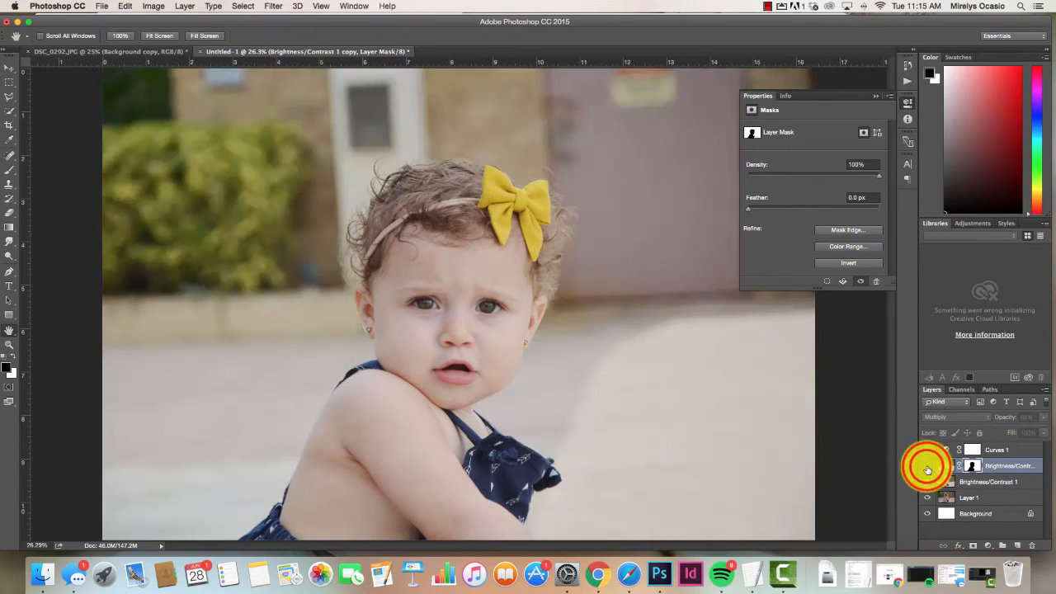
{"action": "left_click", "coordinate": [927, 468]}
{"action": "left_click", "coordinate": [927, 468]}
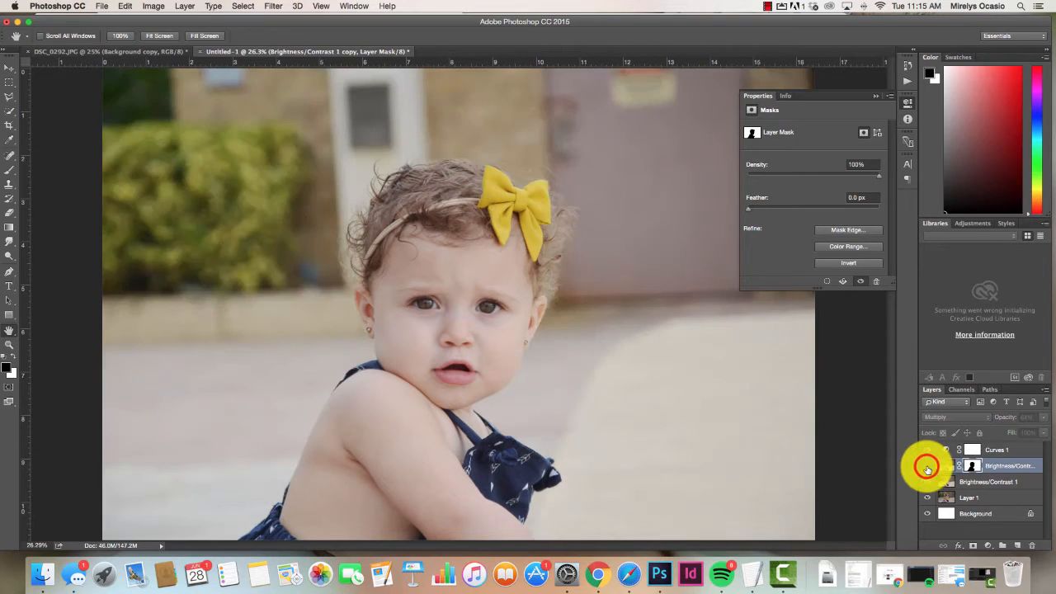
{"action": "left_click", "coordinate": [927, 468]}
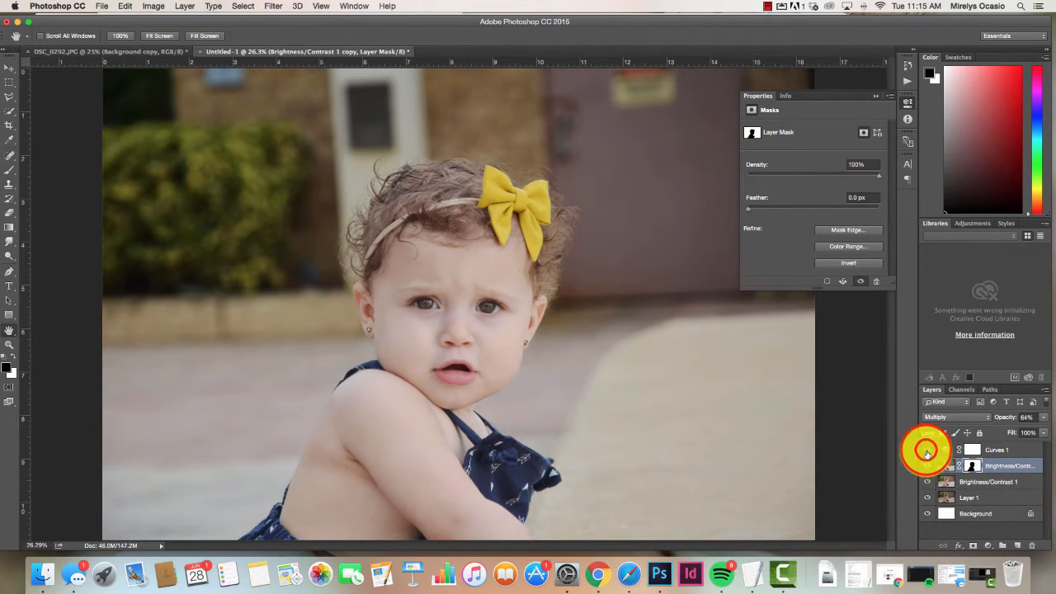
- Compare the photo with and without the Curves 1 adjustment layer
{"action": "left_click", "coordinate": [927, 452]}
{"action": "left_click", "coordinate": [927, 452]}
{"action": "left_click", "coordinate": [927, 452]}
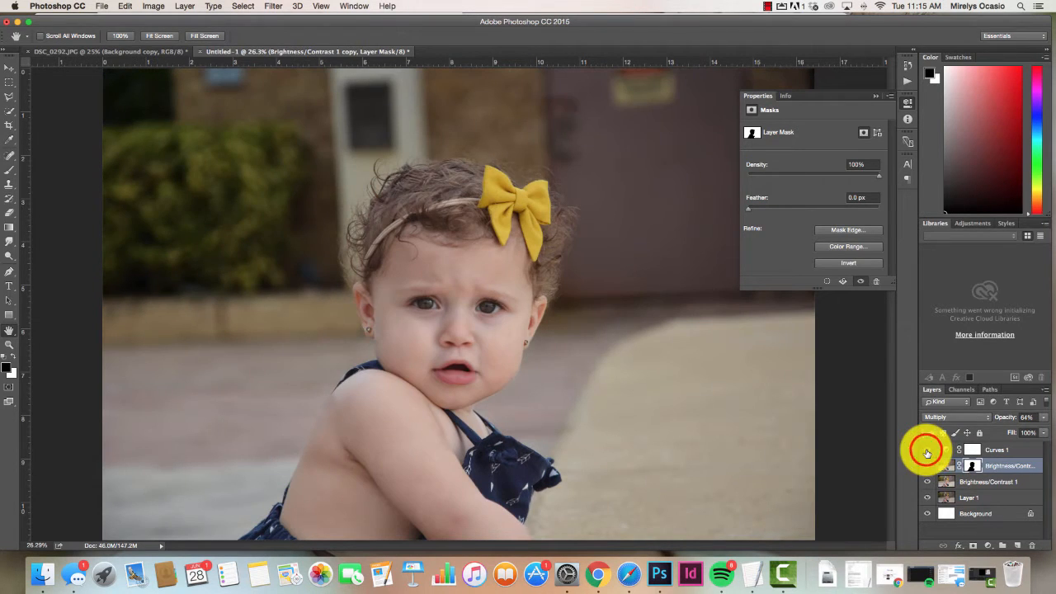
{"action": "left_click", "coordinate": [927, 452]}
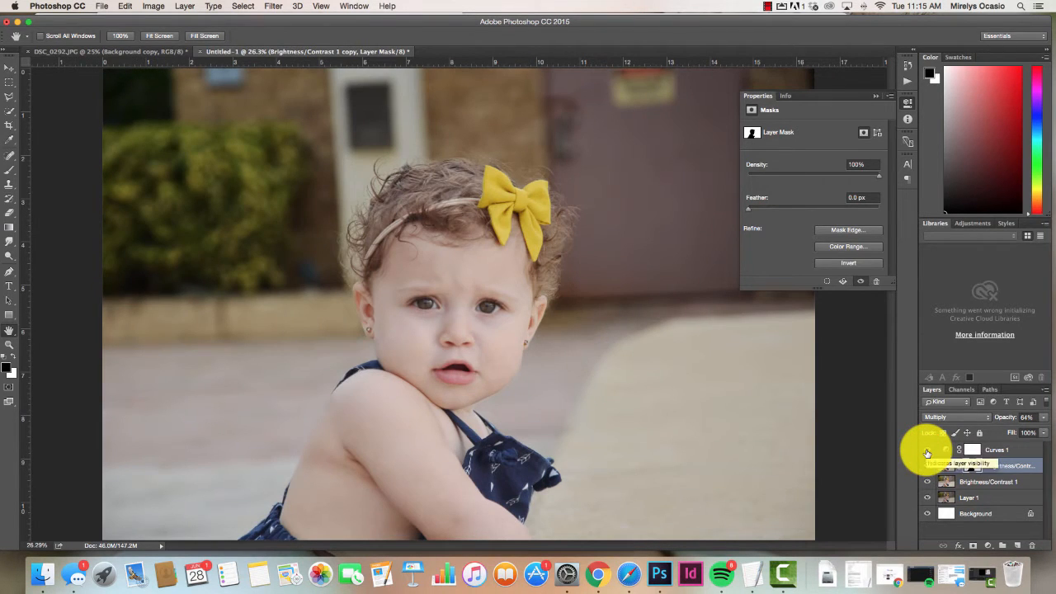
{"action": "left_click", "coordinate": [926, 452]}
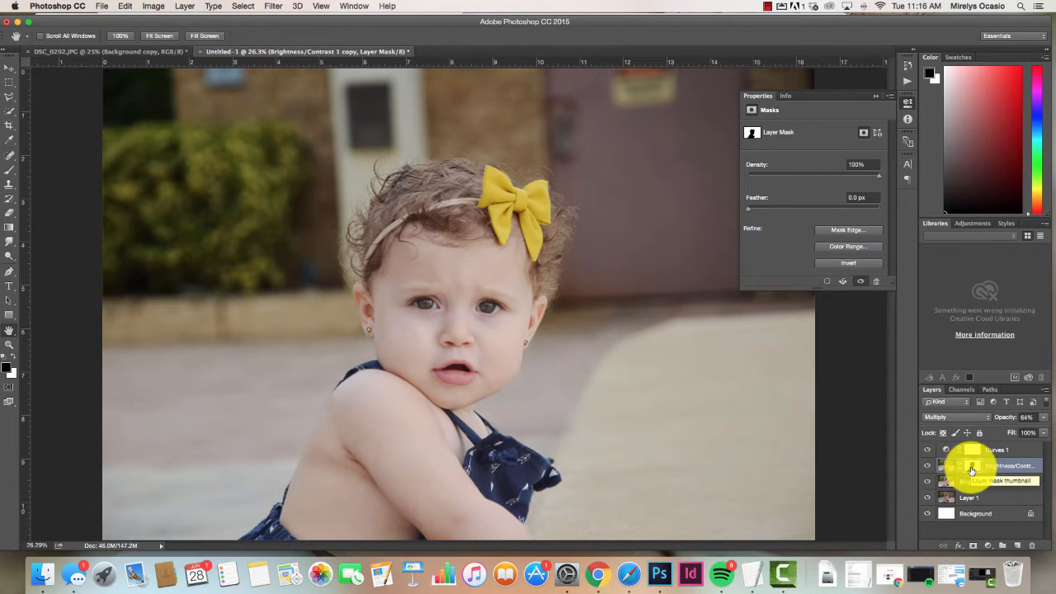
- Select the Curves 1 layer mask and load the child's saved selection from the document DSC_0292.JPG as a new selection
{"action": "left_click", "coordinate": [971, 450]}
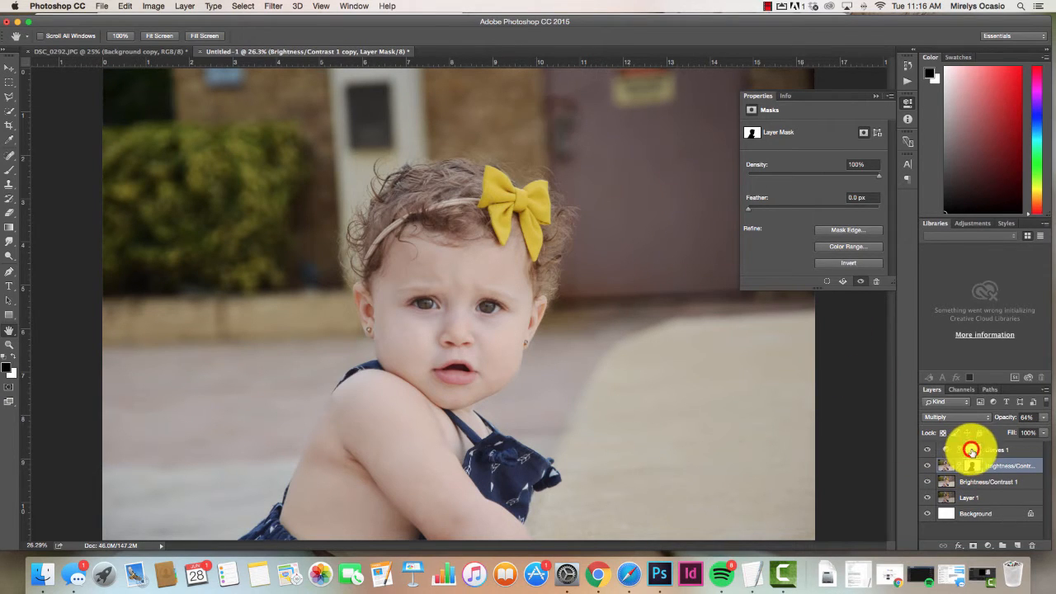
{"action": "left_click", "coordinate": [244, 6]}
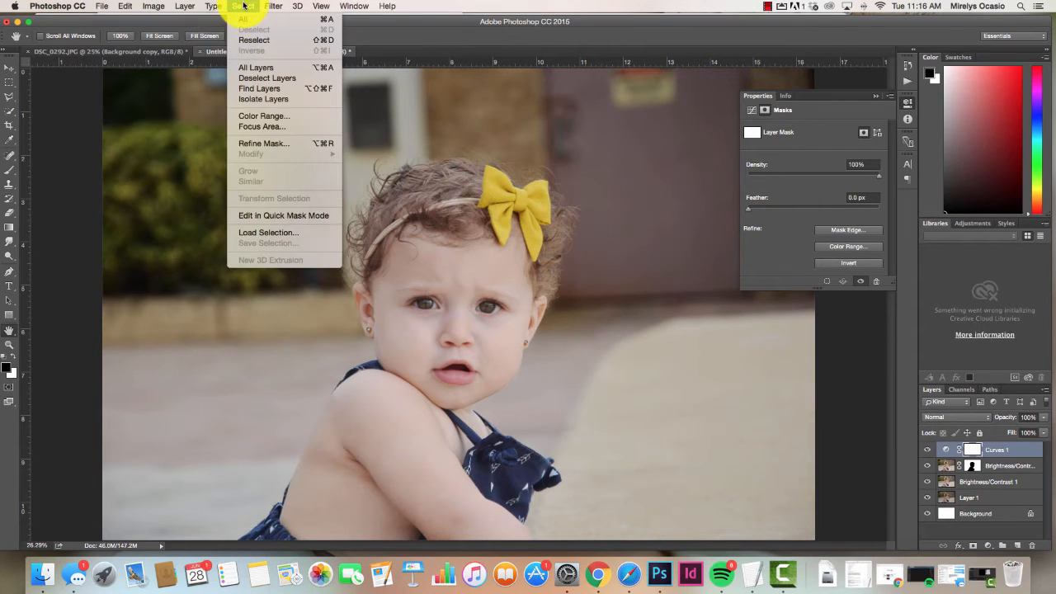
{"action": "left_click", "coordinate": [261, 232]}
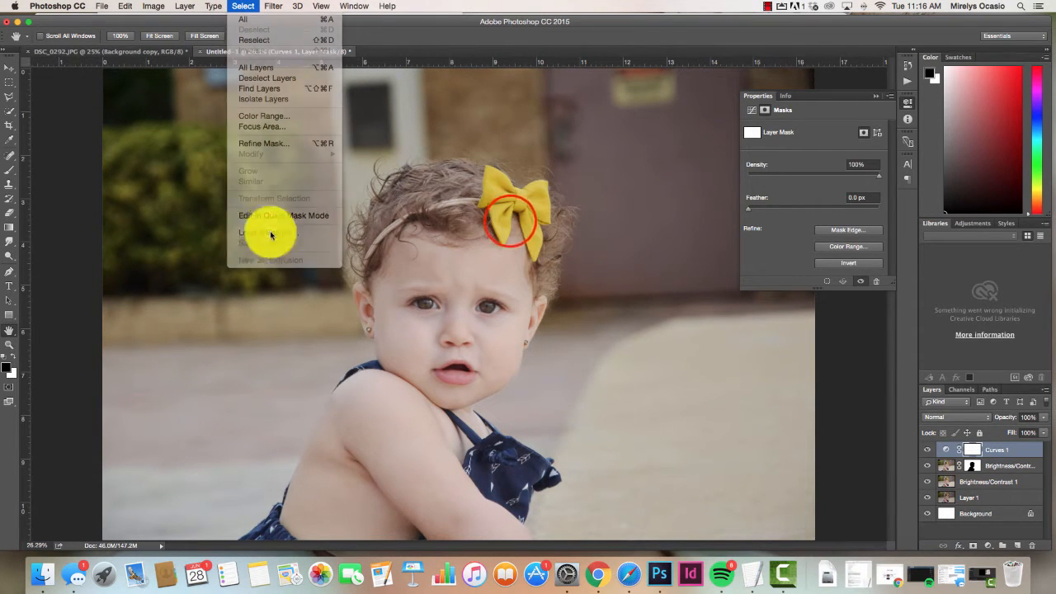
{"action": "left_click", "coordinate": [513, 219]}
{"action": "left_click", "coordinate": [510, 212]}
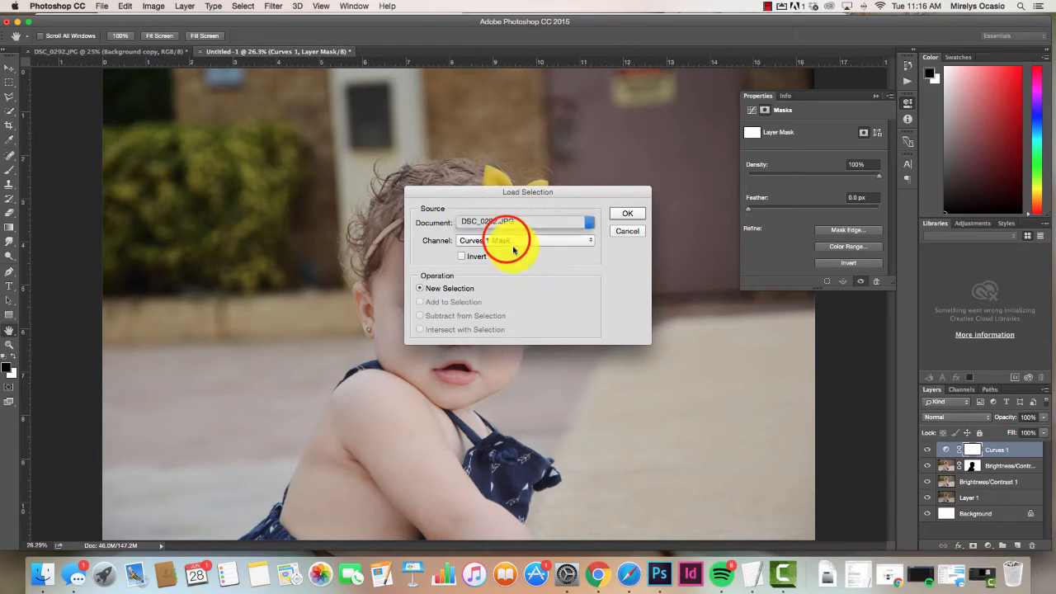
{"action": "left_click", "coordinate": [509, 239]}
{"action": "left_click", "coordinate": [496, 257]}
{"action": "left_click", "coordinate": [627, 213]}
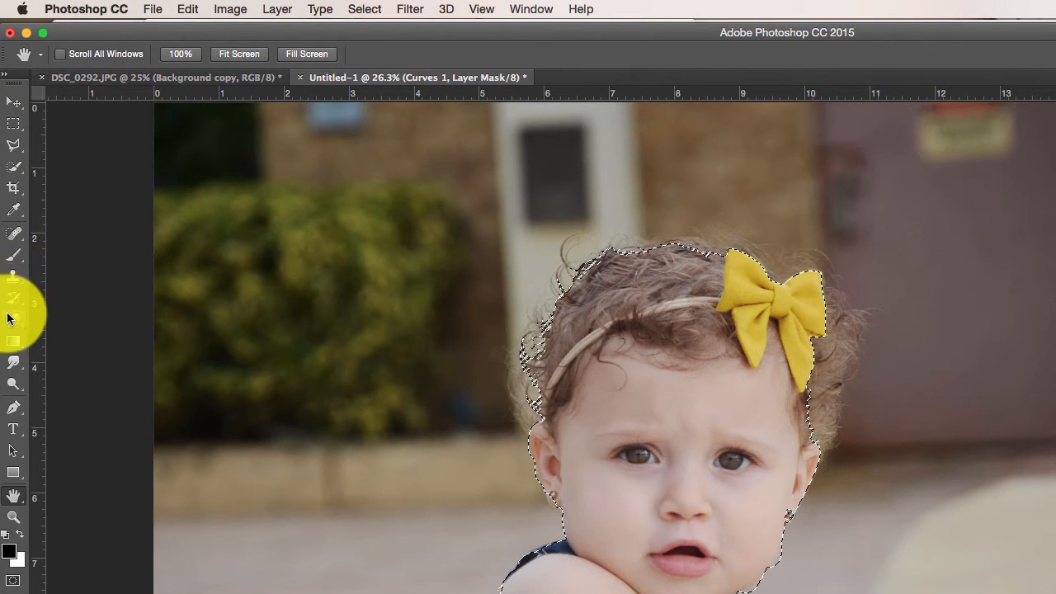
- Invert the selection so it covers the background, and enlarge the Brush to 800 px
{"action": "left_click", "coordinate": [355, 12]}
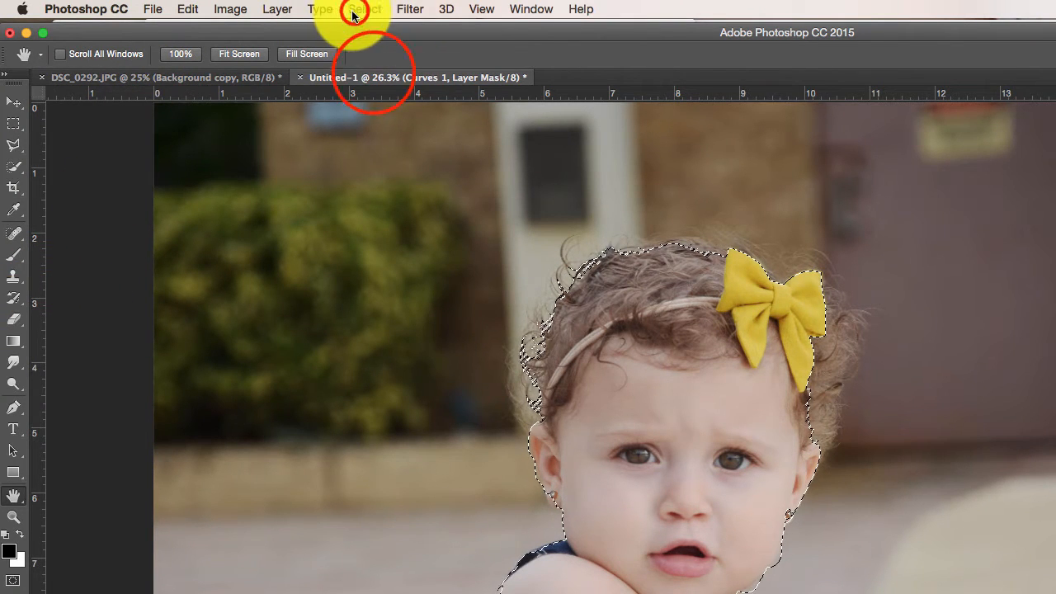
{"action": "left_click", "coordinate": [371, 72]}
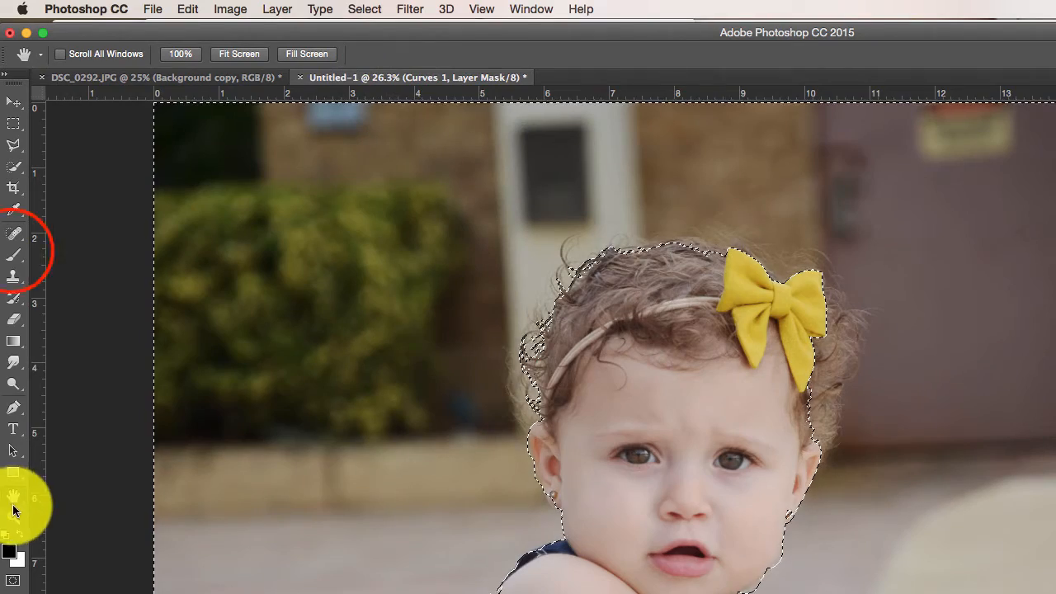
{"action": "left_click", "coordinate": [13, 255]}
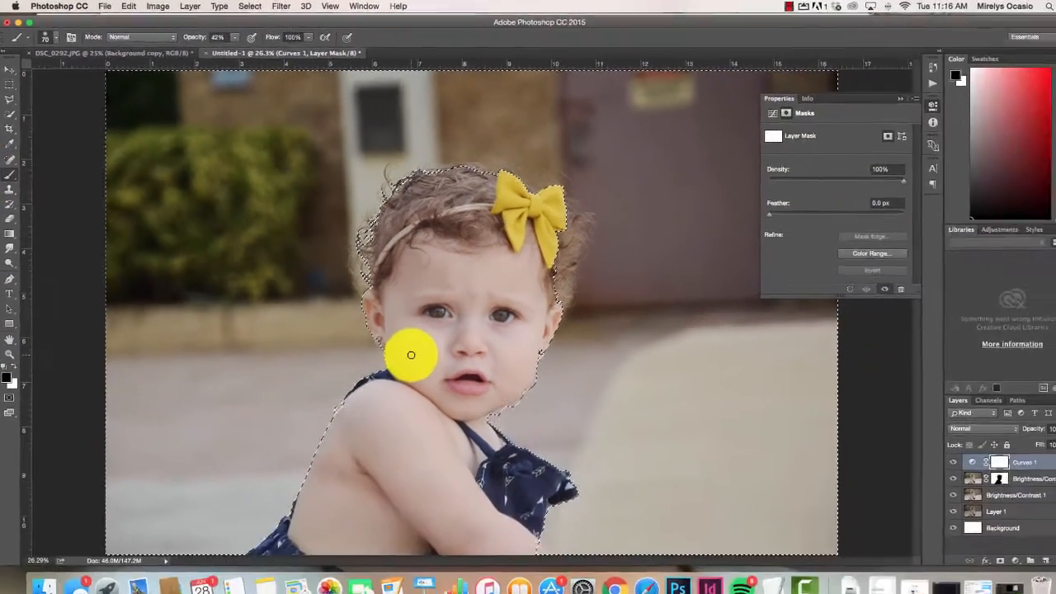
{"action": "key", "text": "bracketright"}
{"action": "key", "text": "bracketright"}
{"action": "key", "text": "bracketright"}
{"action": "key", "text": "bracketright"}
{"action": "key", "text": "bracketright"}
{"action": "key", "text": "bracketright"}
{"action": "key", "text": "bracketright"}
{"action": "key", "text": "bracketright"}
{"action": "key", "text": "bracketright"}
{"action": "key", "text": "bracketright"}
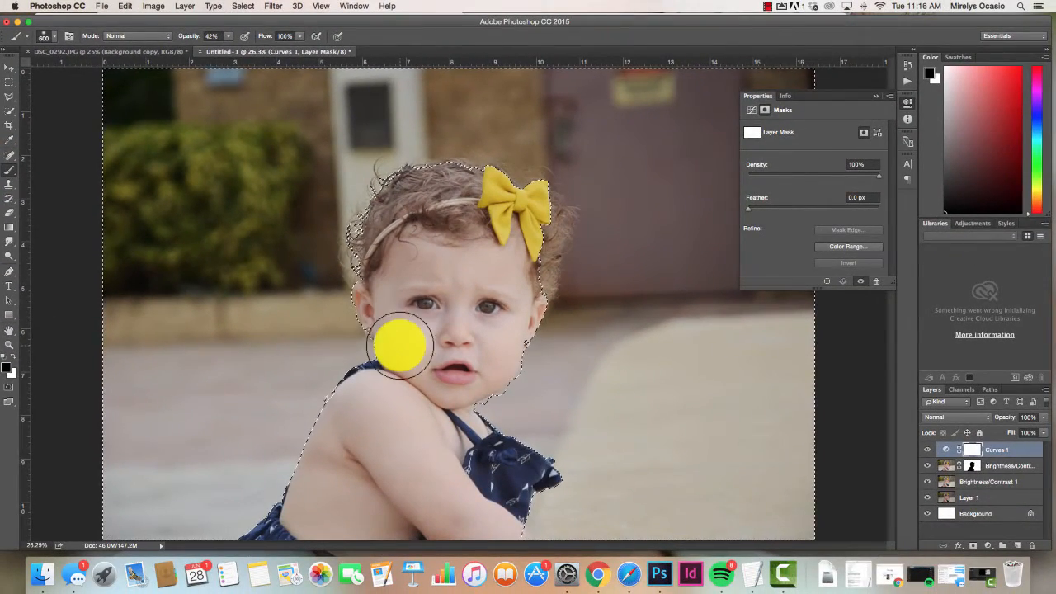
{"action": "key", "text": "bracketright"}
{"action": "key", "text": "bracketright"}
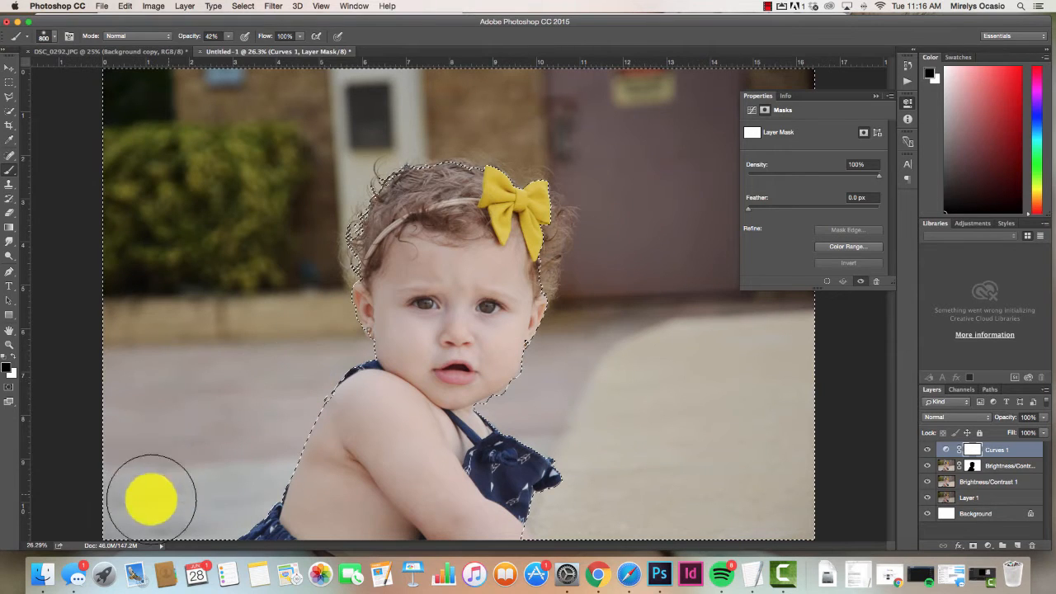
- Paint black at 42% opacity over the background on the Curves 1 layer mask to reduce the brightening around the child
{"action": "mouse_move", "coordinate": [123, 224]}
{"action": "left_mouse_down"}
{"action": "mouse_move", "coordinate": [141, 116]}
{"action": "mouse_move", "coordinate": [174, 113]}
{"action": "mouse_move", "coordinate": [153, 198]}
{"action": "left_mouse_up"}
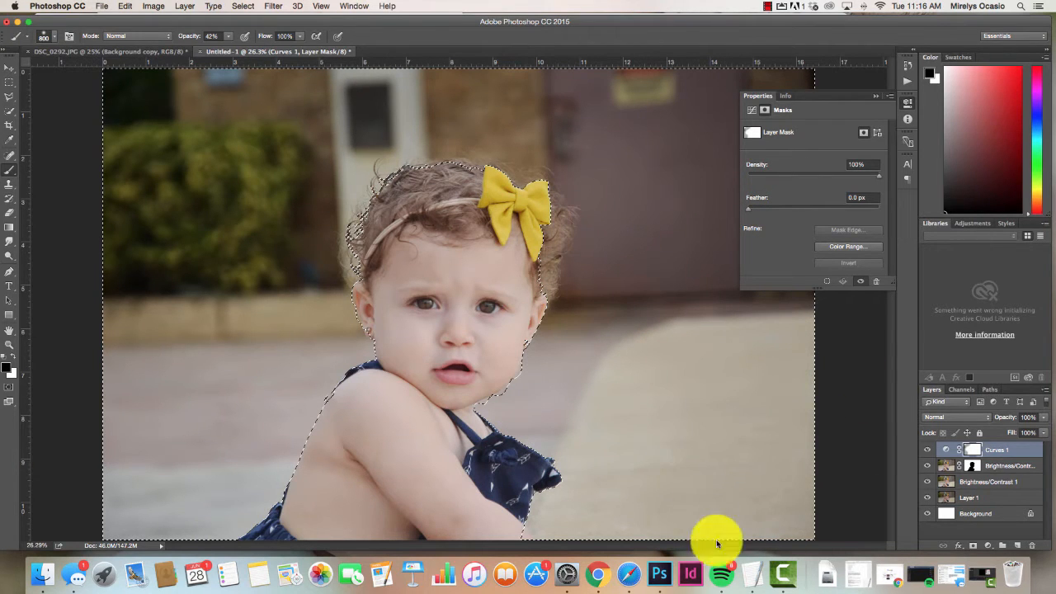
{"action": "left_click", "coordinate": [575, 501]}
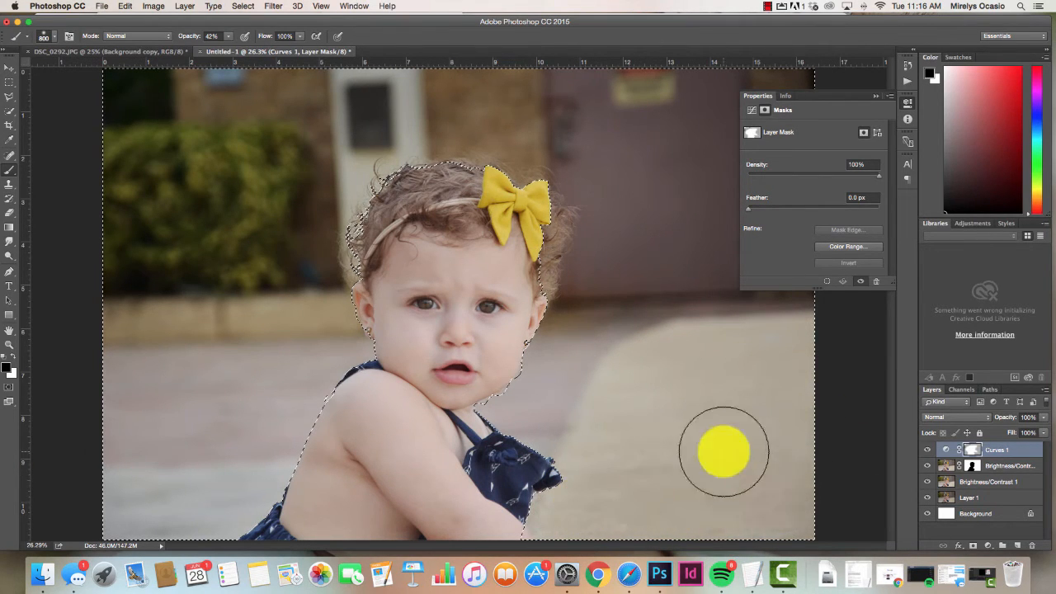
{"action": "left_click", "coordinate": [536, 79]}
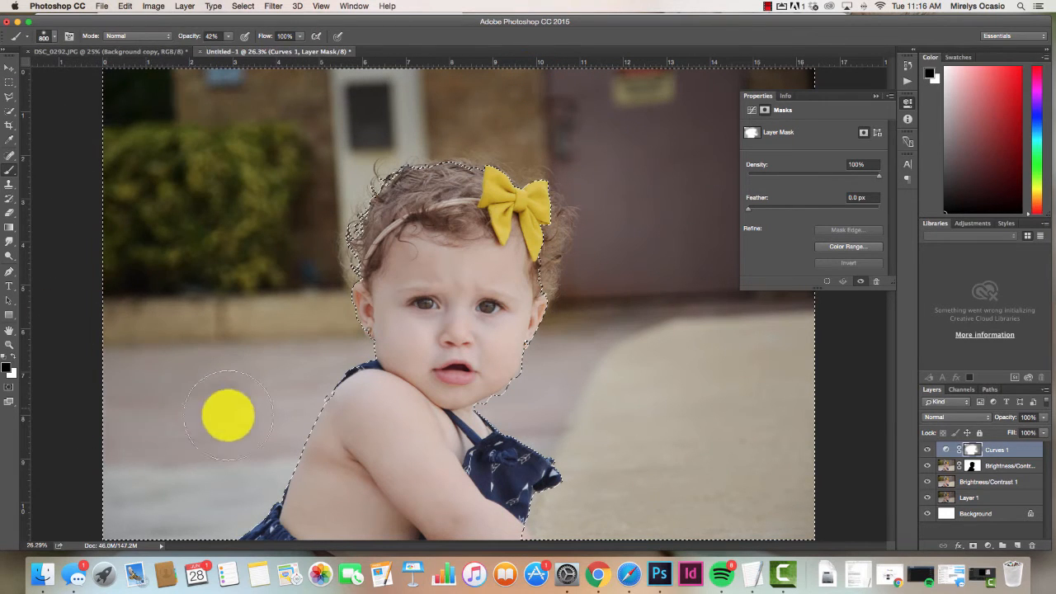
{"action": "left_click", "coordinate": [165, 518]}
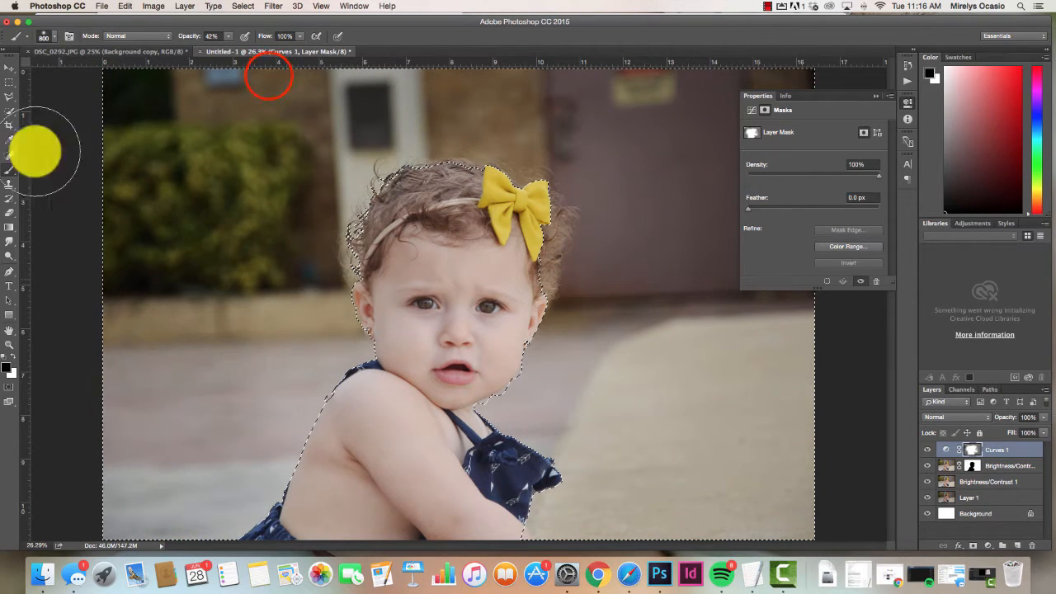
{"action": "left_click", "coordinate": [337, 74]}
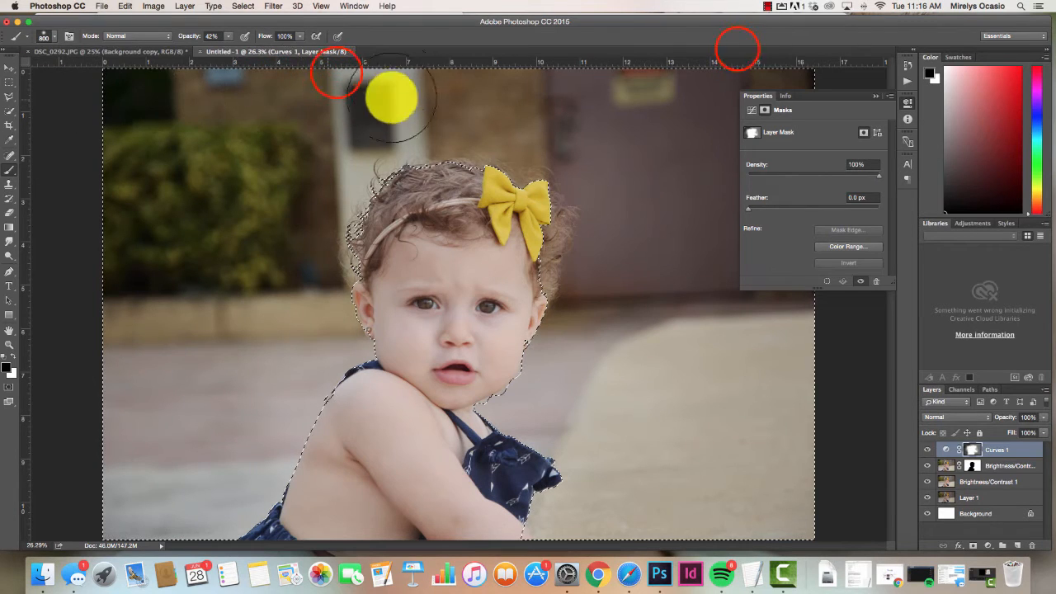
{"action": "mouse_move", "coordinate": [769, 76]}
{"action": "left_mouse_down"}
{"action": "mouse_move", "coordinate": [742, 102]}
{"action": "mouse_move", "coordinate": [759, 42]}
{"action": "left_mouse_up"}
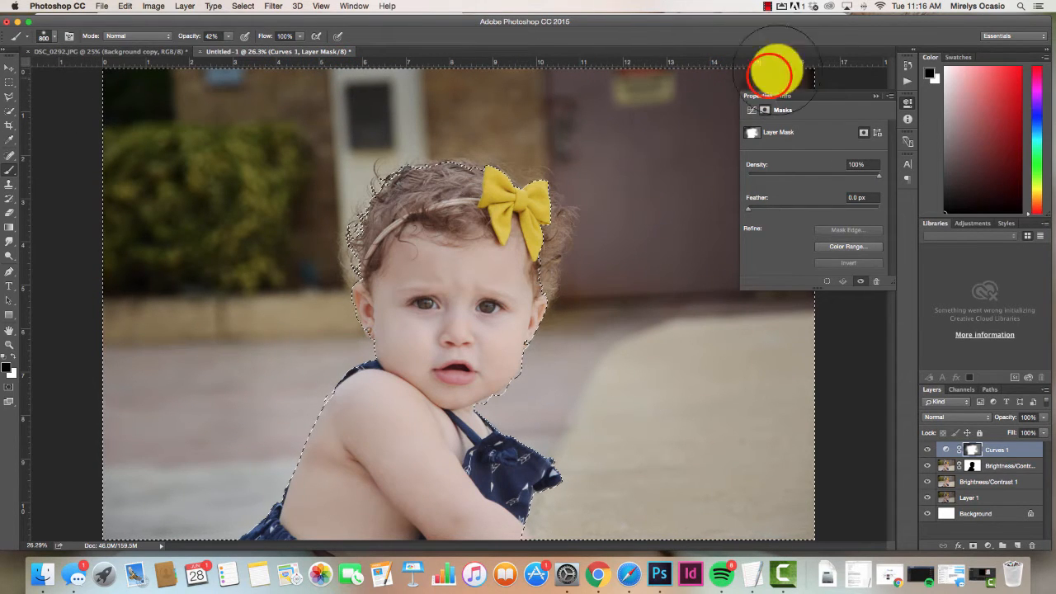
{"action": "left_click_drag", "start_coordinate": [606, 471], "coordinate": [721, 481]}
{"action": "mouse_move", "coordinate": [577, 521]}
{"action": "left_mouse_down"}
{"action": "mouse_move", "coordinate": [606, 471]}
{"action": "mouse_move", "coordinate": [601, 537]}
{"action": "mouse_move", "coordinate": [586, 528]}
{"action": "left_mouse_up"}
{"action": "mouse_move", "coordinate": [716, 464]}
{"action": "left_mouse_down"}
{"action": "mouse_move", "coordinate": [691, 495]}
{"action": "mouse_move", "coordinate": [786, 501]}
{"action": "left_mouse_up"}
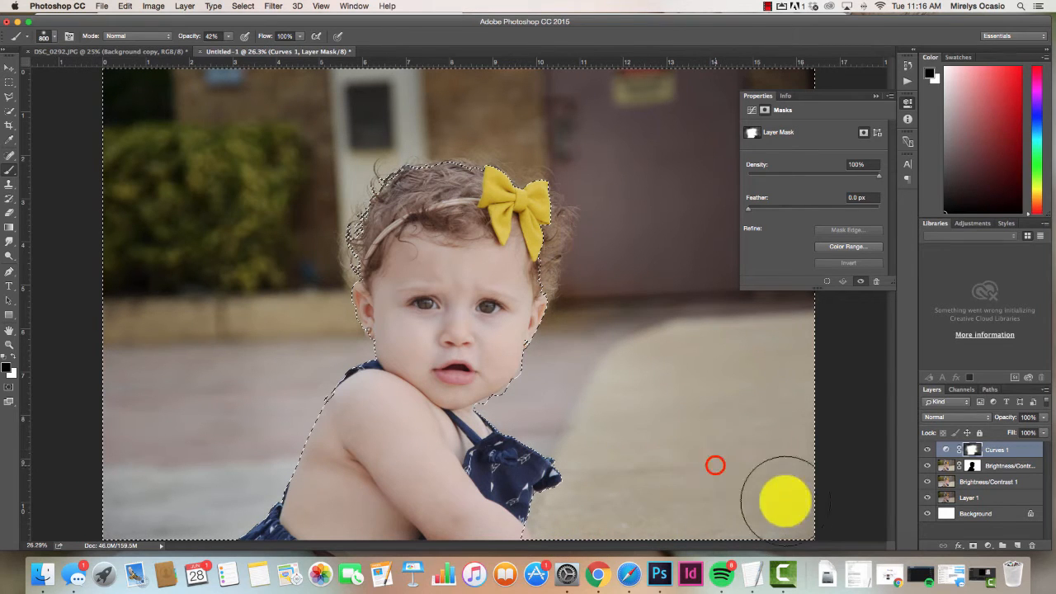
- Compare the photo with and without the masked Curves 1 adjustment
{"action": "left_click", "coordinate": [926, 448]}
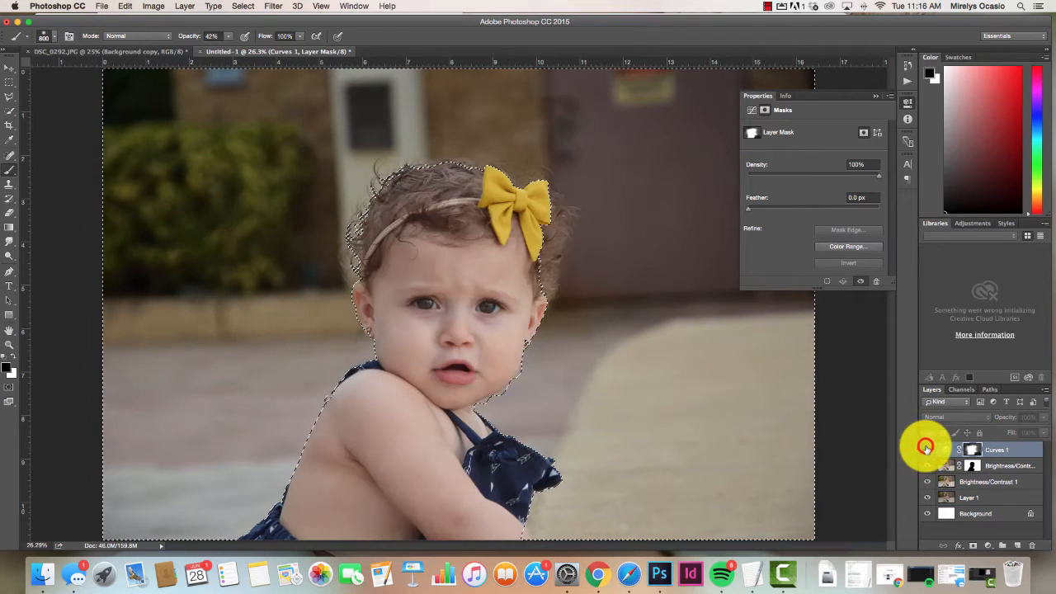
{"action": "left_click", "coordinate": [927, 448]}
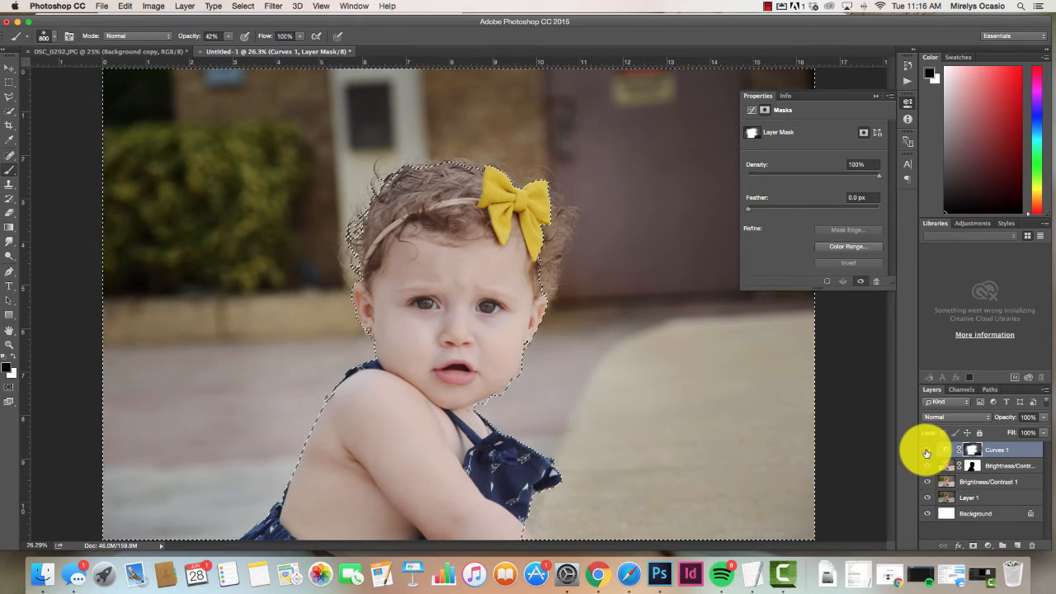
{"action": "left_click", "coordinate": [926, 449]}
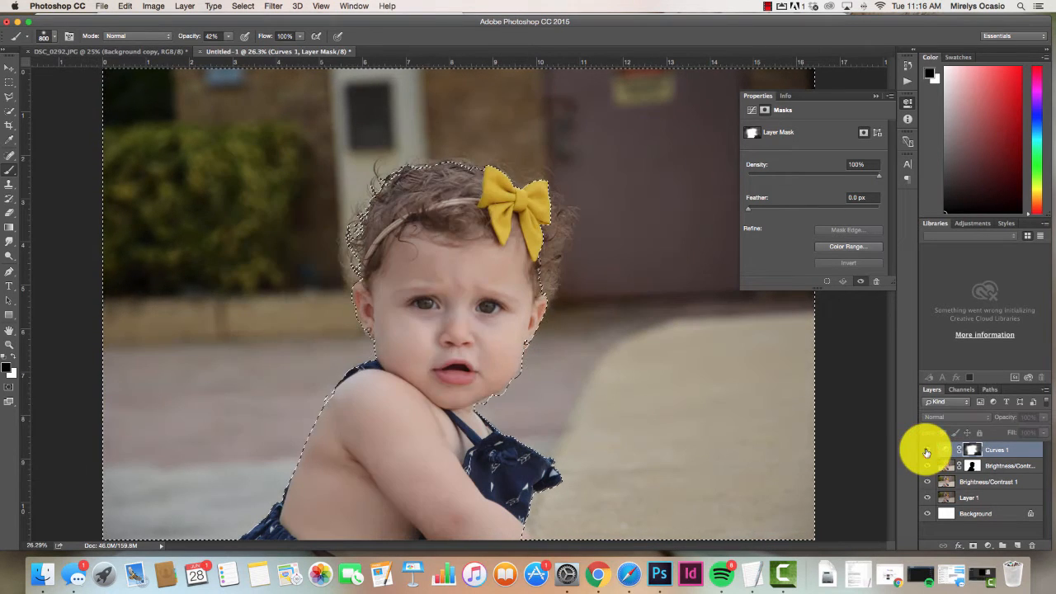
{"action": "left_click", "coordinate": [926, 449]}
{"action": "left_click", "coordinate": [719, 378]}
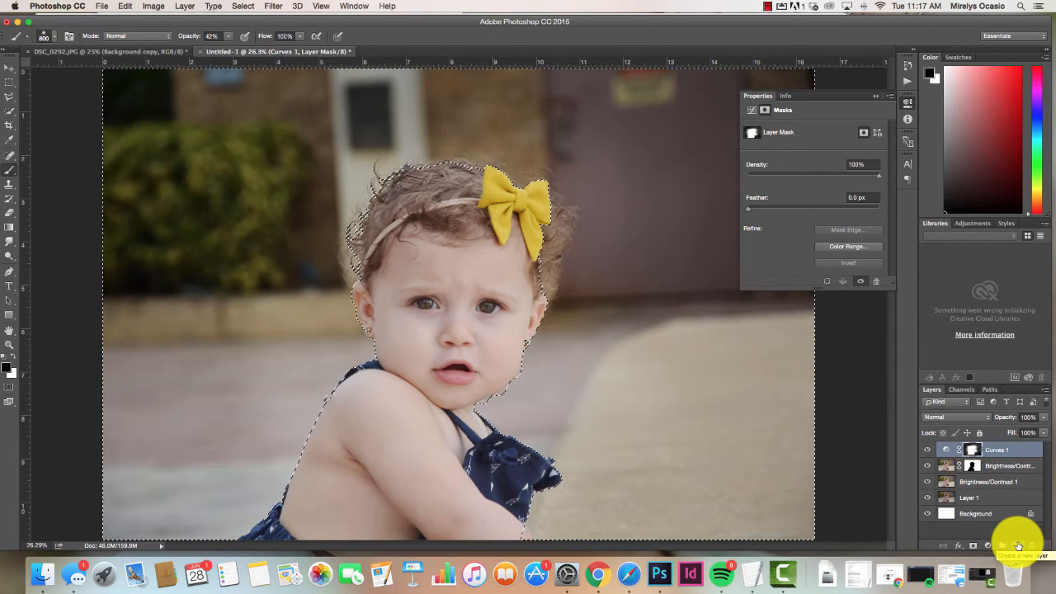
- Merge the layers from Brightness/Contrast 1 up to Curves 1 into one, and duplicate the merged layer
{"action": "left_click", "coordinate": [1024, 483]}
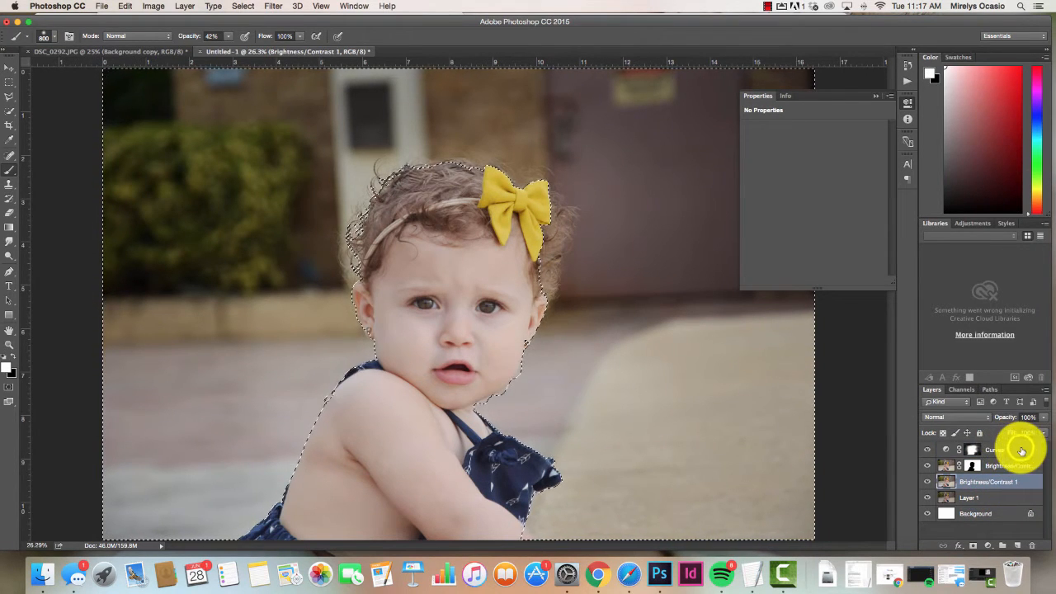
{"action": "left_click", "coordinate": [1044, 388]}
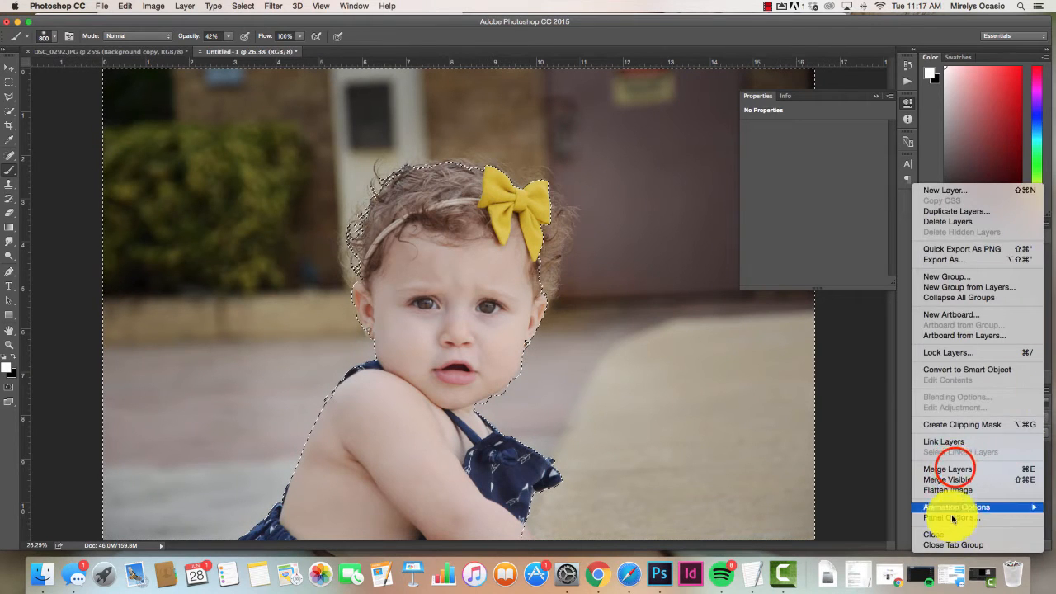
{"action": "left_click", "coordinate": [949, 469]}
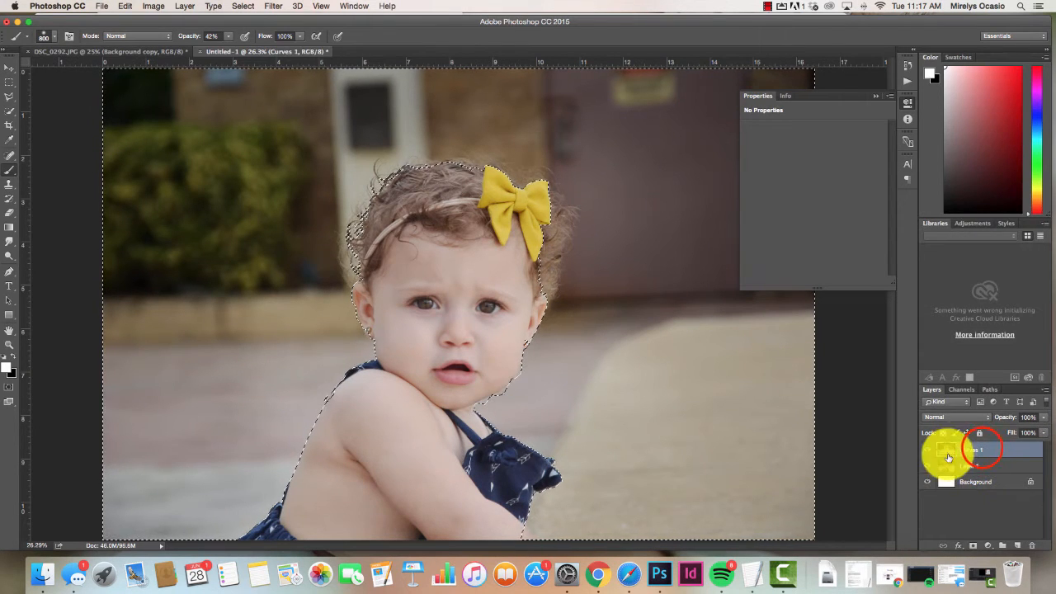
{"action": "left_click_drag", "start_coordinate": [949, 454], "coordinate": [1017, 545]}
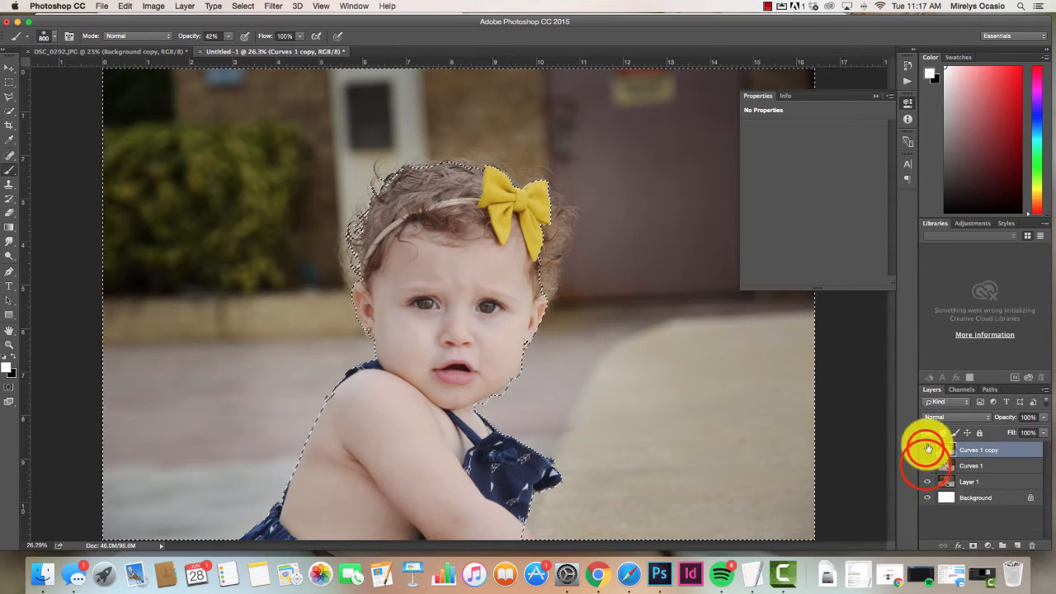
- Toggle the visibility of the Curves 1 copy and Curves 1 layers to compare them
{"action": "left_click", "coordinate": [927, 449]}
{"action": "left_click", "coordinate": [927, 468]}
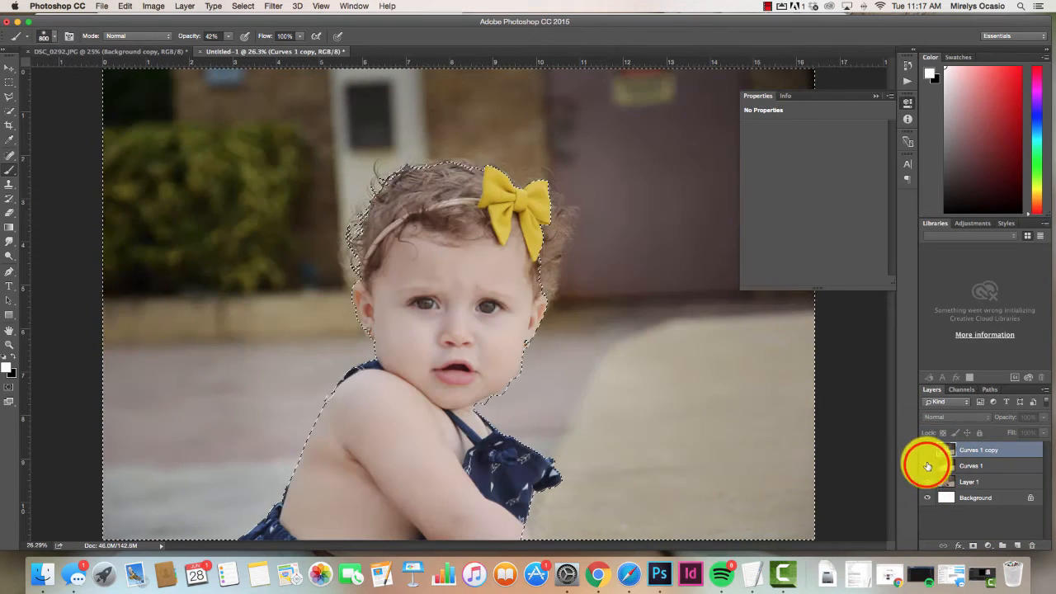
{"action": "left_click", "coordinate": [927, 449]}
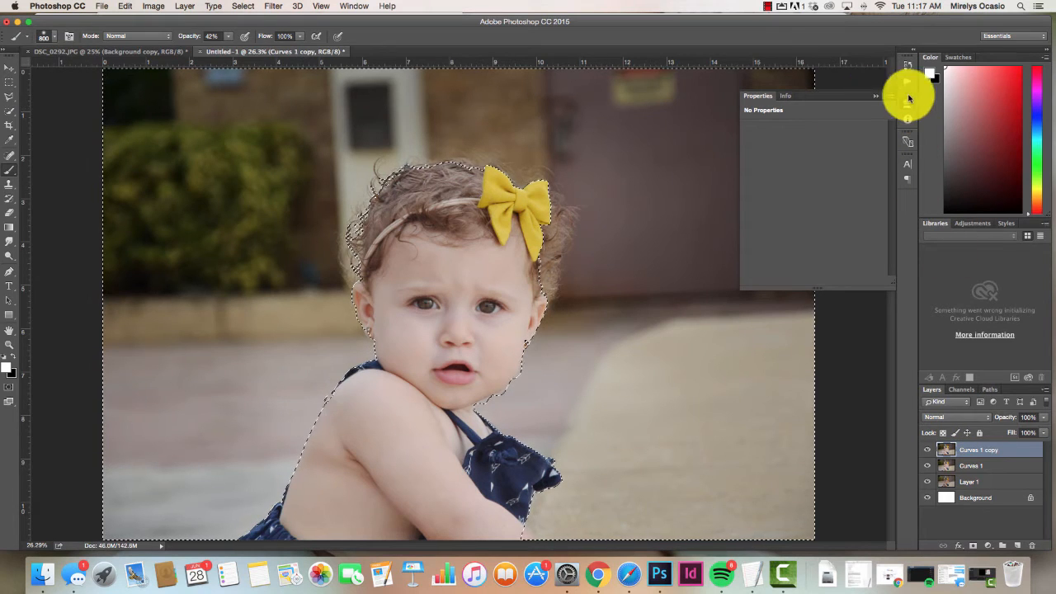
- Choose the Sharpen tool and invert the selection so only the child is selected
{"action": "left_click", "coordinate": [10, 240]}
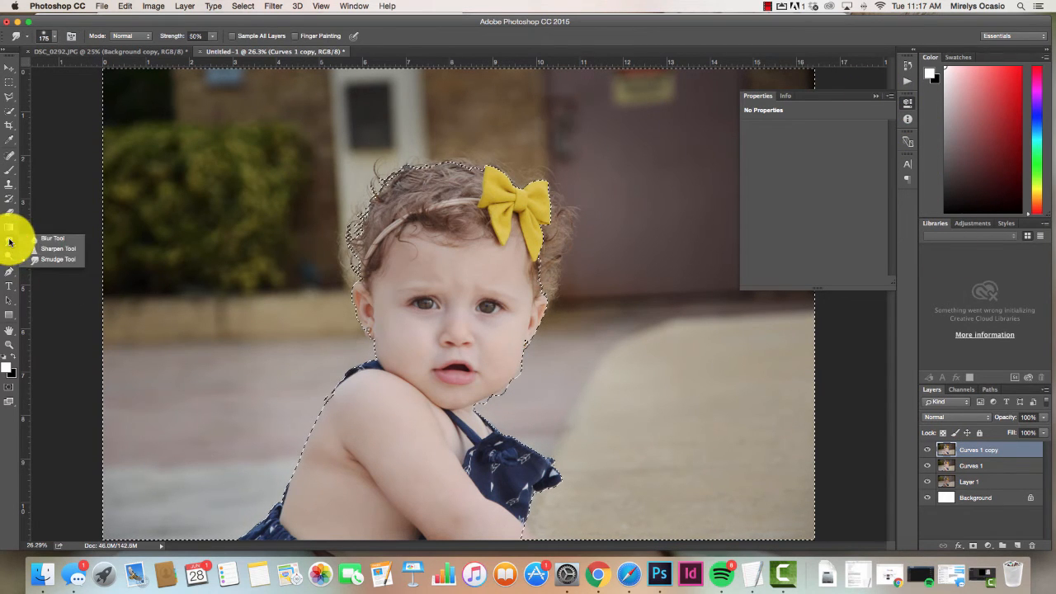
{"action": "left_click", "coordinate": [56, 248]}
{"action": "left_click", "coordinate": [242, 6]}
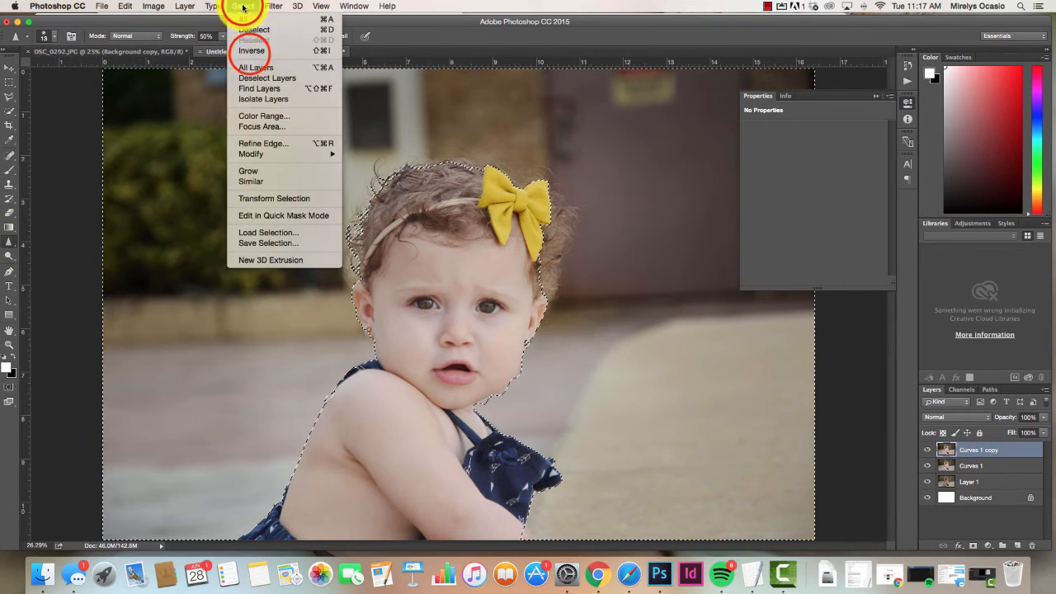
{"action": "left_click", "coordinate": [252, 55]}
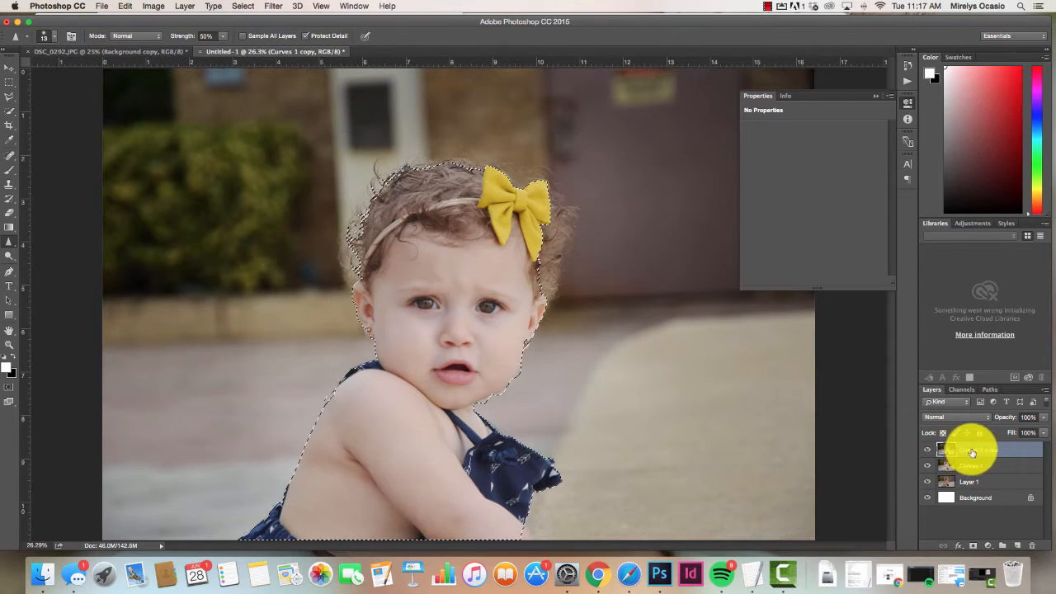
- Rename the Curves 1 copy layer as sharpen
{"action": "left_click", "coordinate": [975, 453]}
{"action": "double_click", "coordinate": [972, 451]}
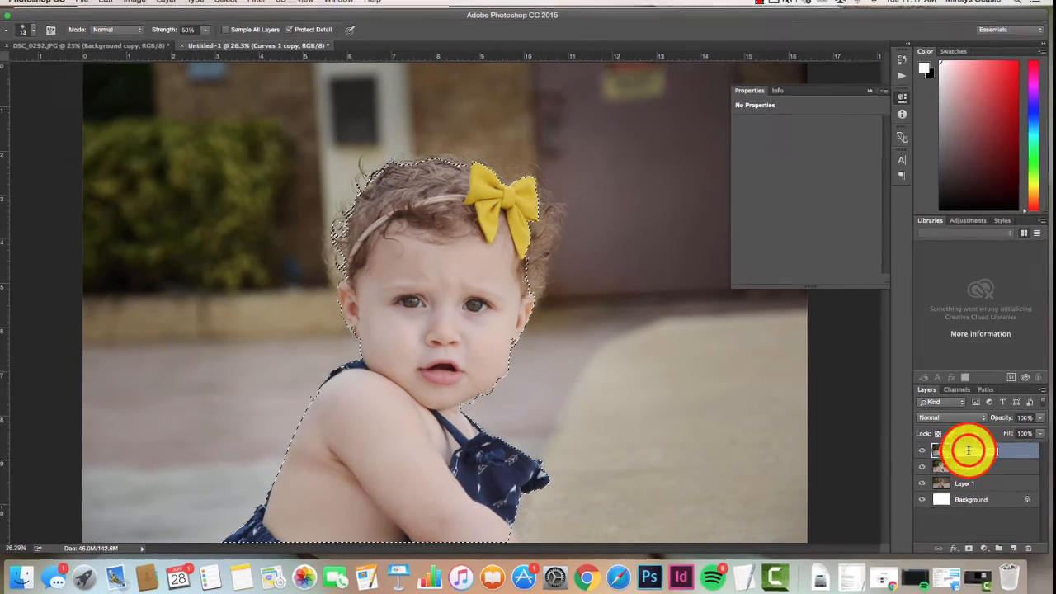
{"action": "type", "text": "sharpen"}
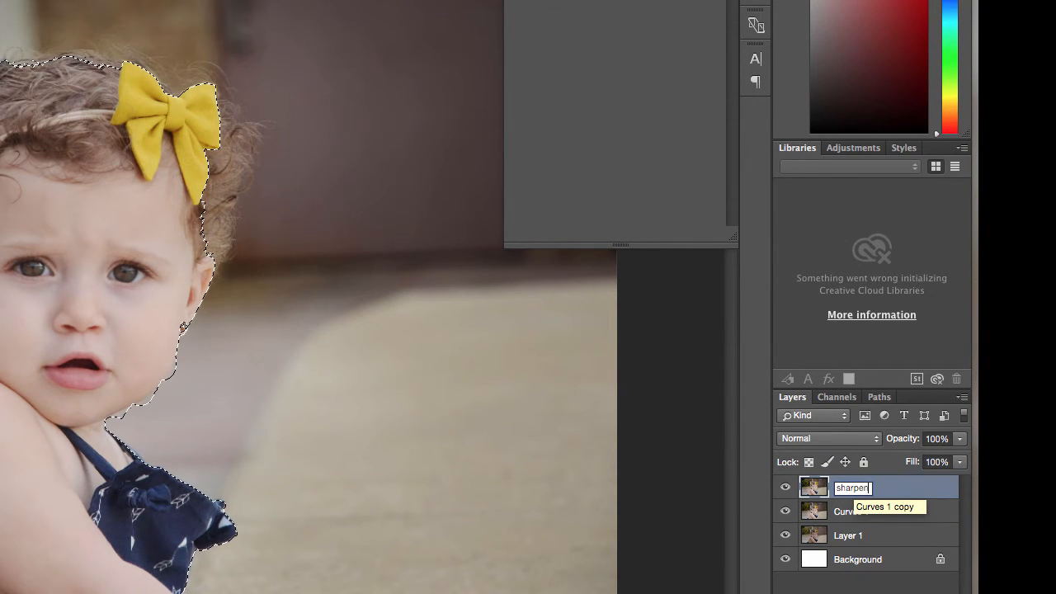
{"action": "key", "text": "Return"}
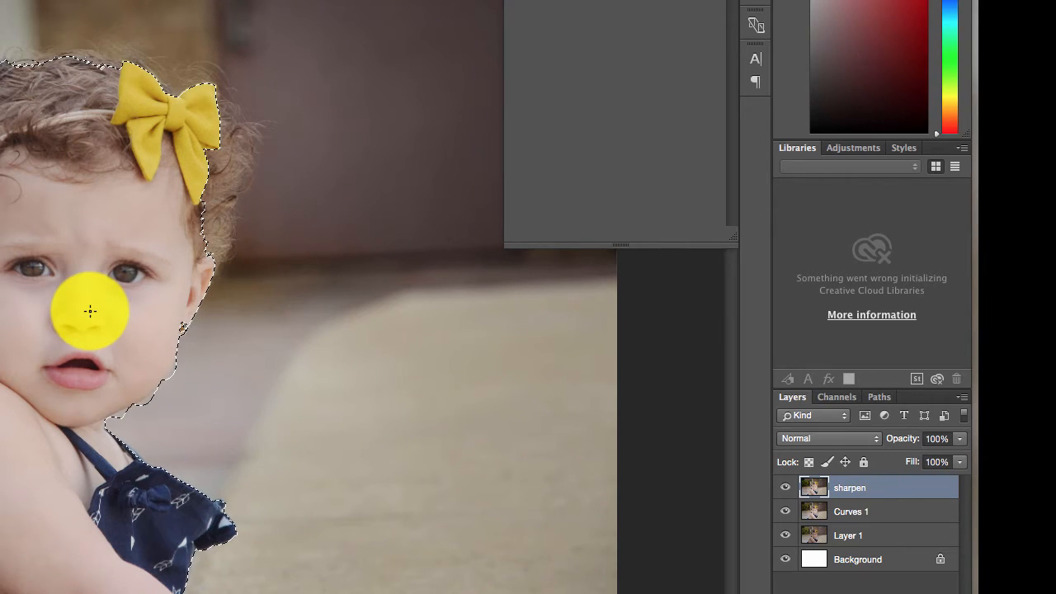
- Sharpen the child's eyes and mouth with a 175 px brush at 50% strength
{"action": "left_click", "coordinate": [123, 252]}
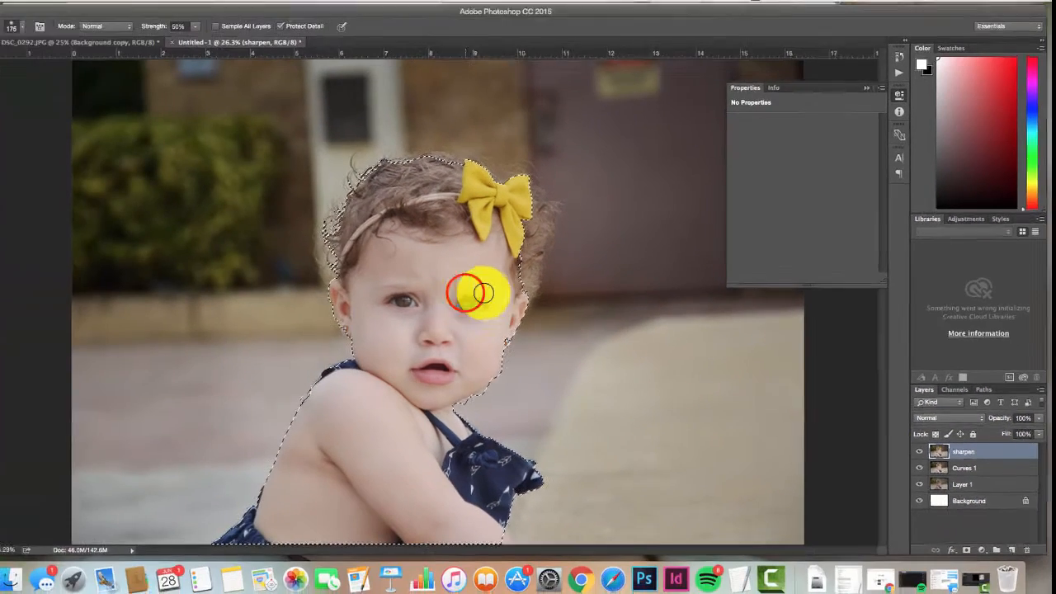
{"action": "left_click", "coordinate": [46, 255]}
{"action": "left_click", "coordinate": [434, 295]}
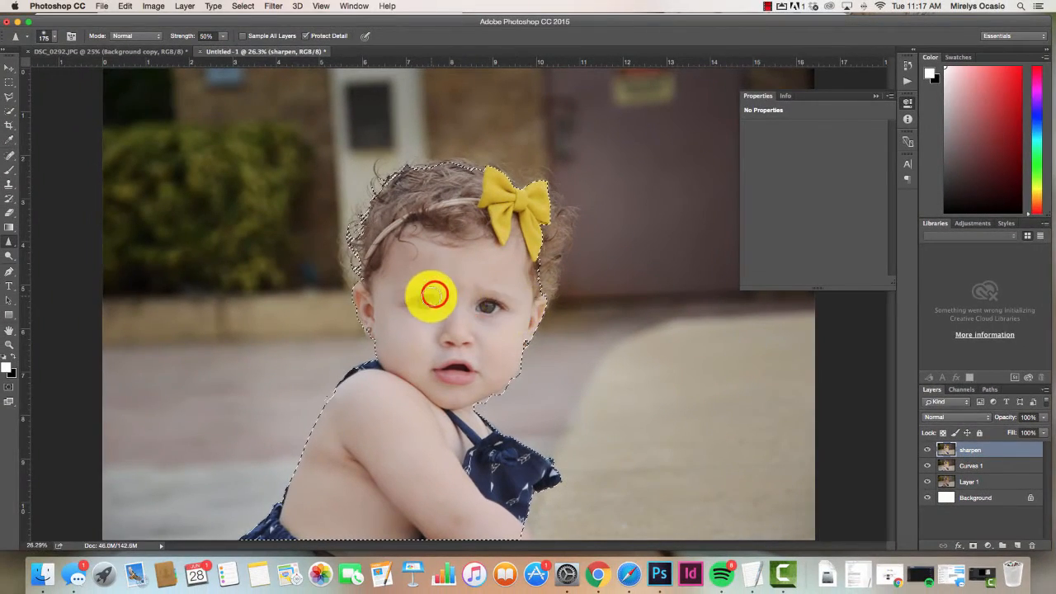
{"action": "left_click", "coordinate": [434, 294]}
{"action": "left_click", "coordinate": [446, 371]}
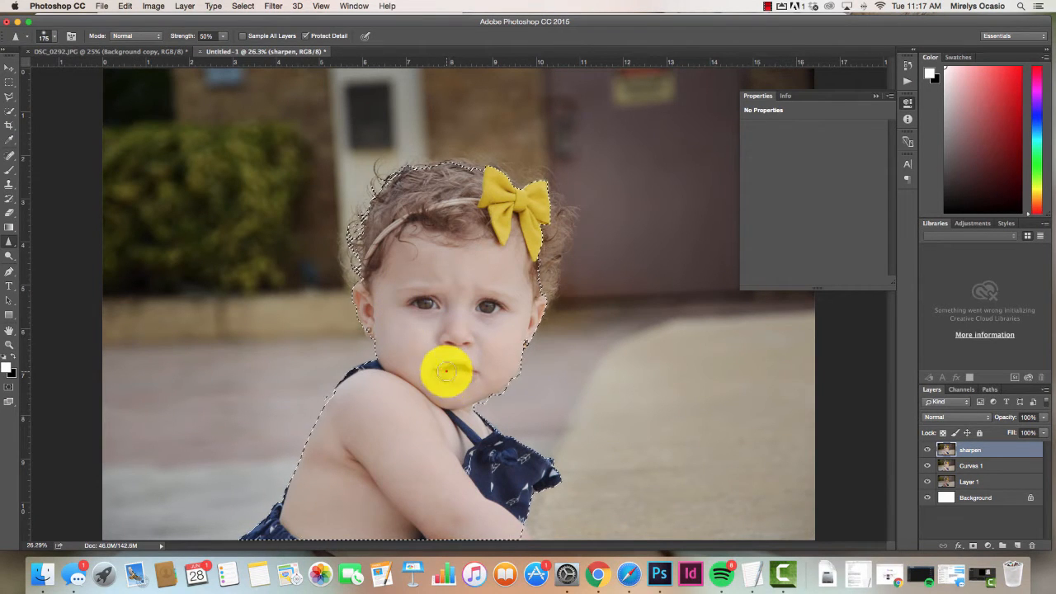
- Sharpen the child's hair and headband, raising the Sharpen tool's strength to 100%
{"action": "left_click", "coordinate": [468, 228]}
{"action": "left_click", "coordinate": [453, 219]}
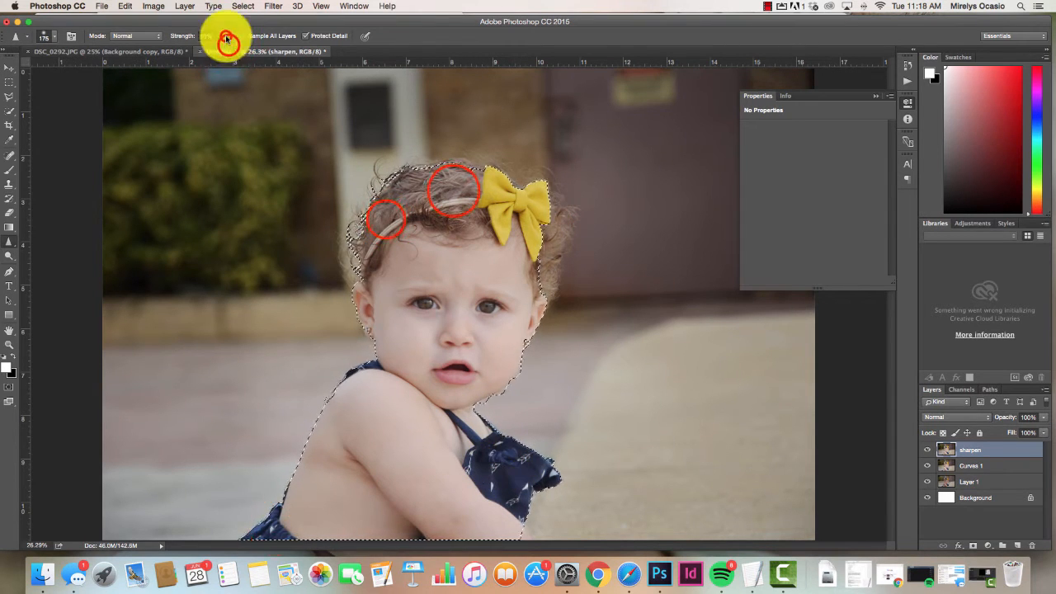
{"action": "left_click_drag", "start_coordinate": [454, 191], "coordinate": [385, 220]}
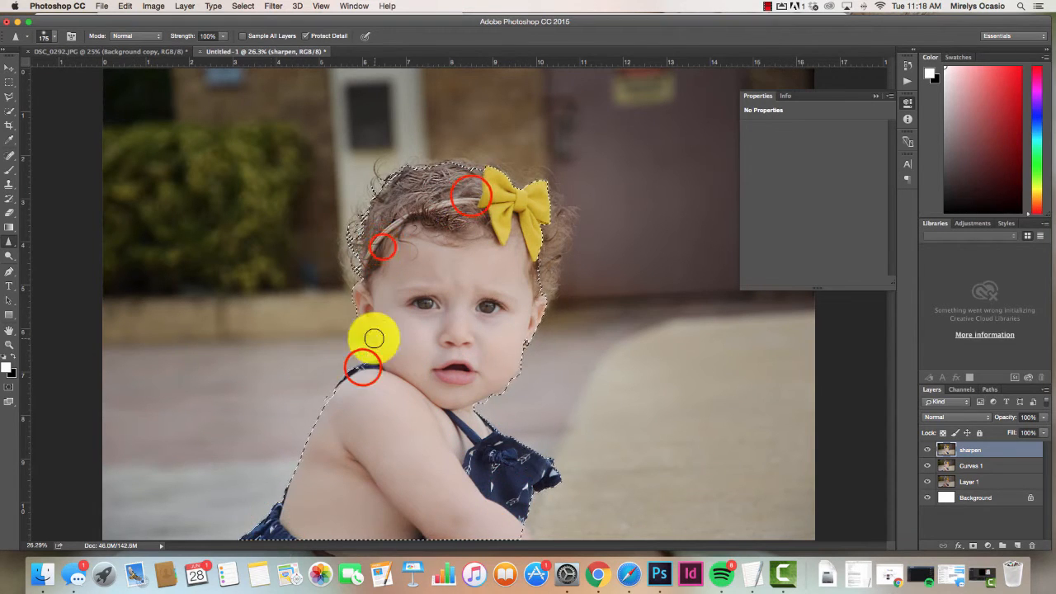
- Lower the sharpen layer's opacity to 19%, comparing the image with the layer hidden and shown
{"action": "left_click", "coordinate": [1044, 417]}
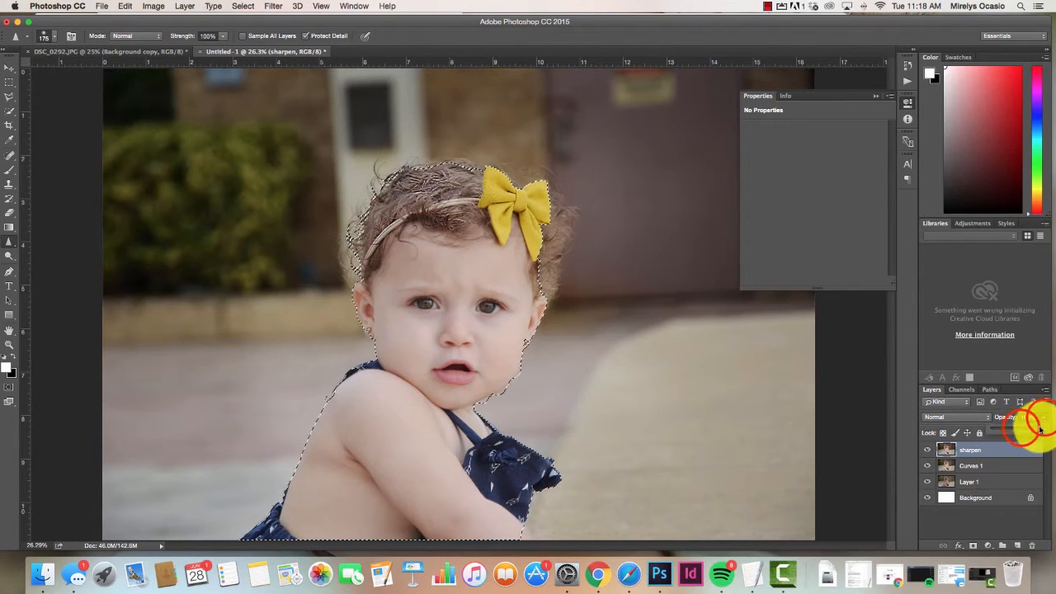
{"action": "left_click_drag", "start_coordinate": [1045, 430], "coordinate": [1018, 430]}
{"action": "left_click", "coordinate": [927, 450]}
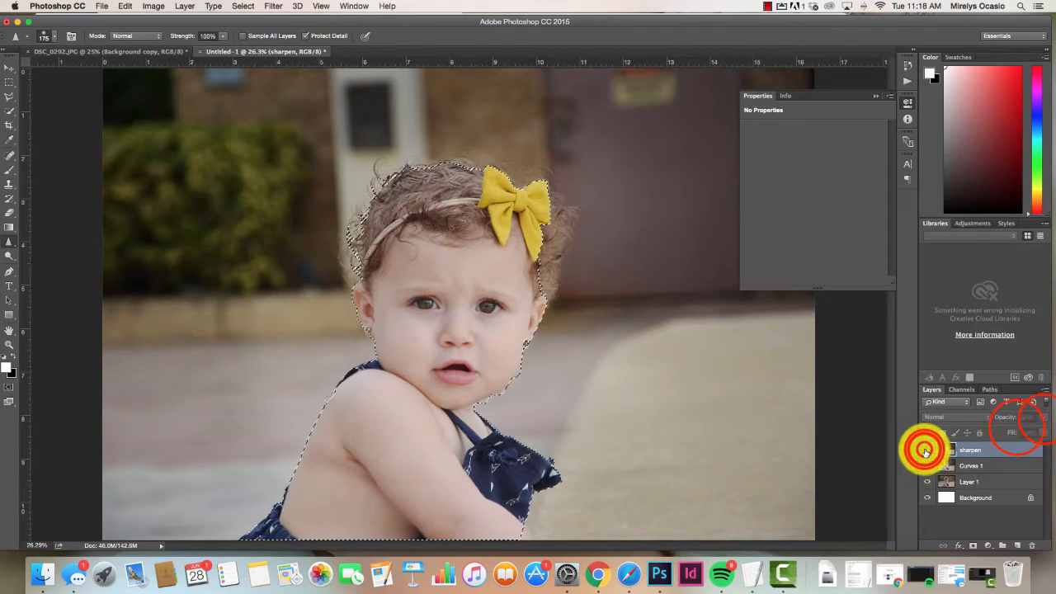
{"action": "left_click", "coordinate": [927, 450]}
{"action": "left_click", "coordinate": [926, 449]}
{"action": "left_click", "coordinate": [927, 449]}
{"action": "left_click", "coordinate": [1043, 418]}
{"action": "left_click", "coordinate": [928, 449]}
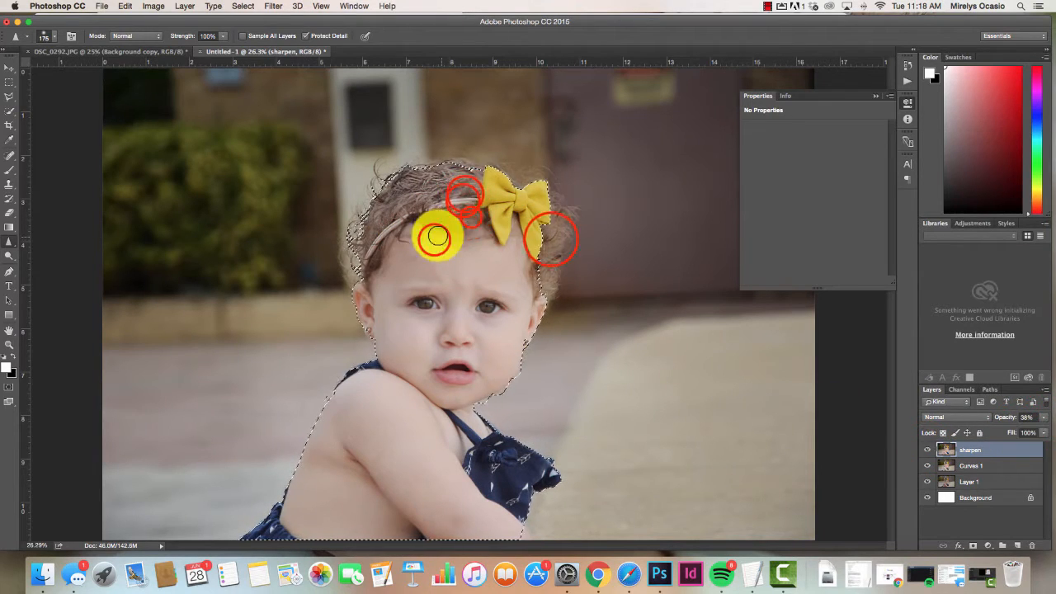
{"action": "left_click", "coordinate": [1044, 418]}
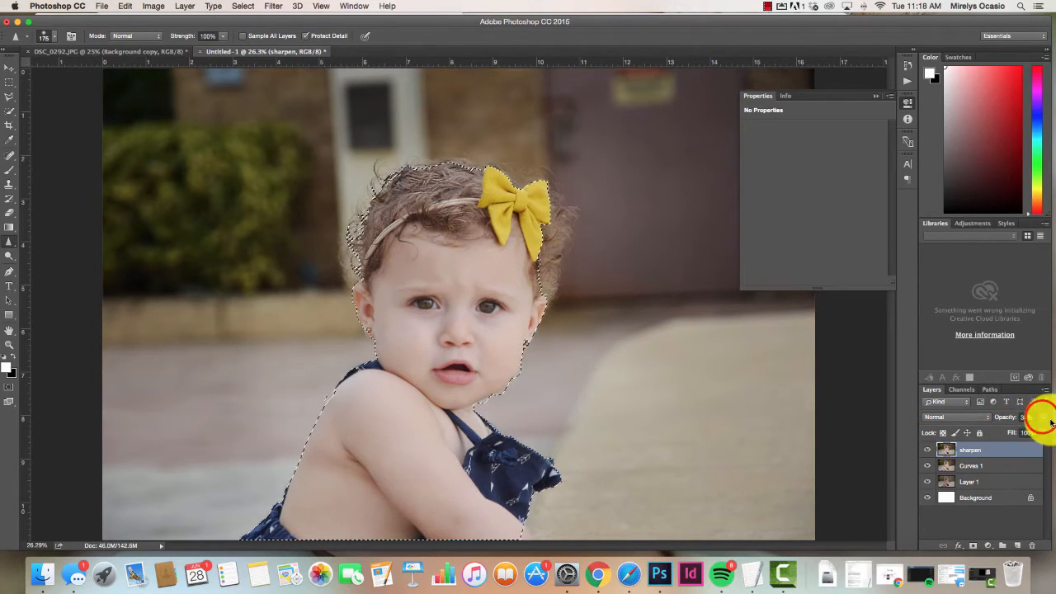
{"action": "left_click", "coordinate": [1008, 429]}
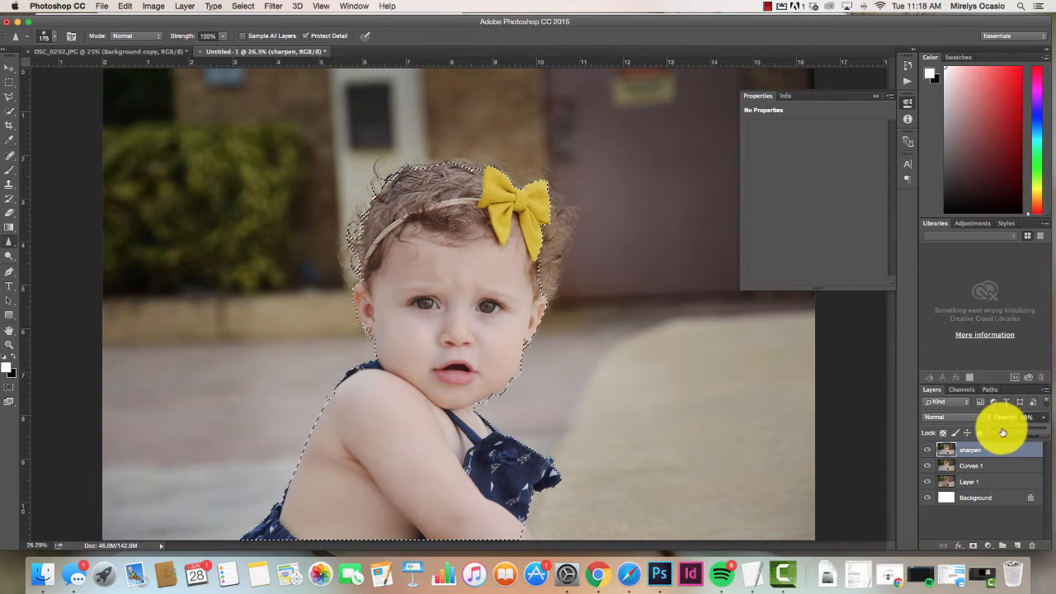
- Merge the sharpen layer with the Curves 1 layer
{"action": "left_click", "coordinate": [994, 470], "text": "shift"}
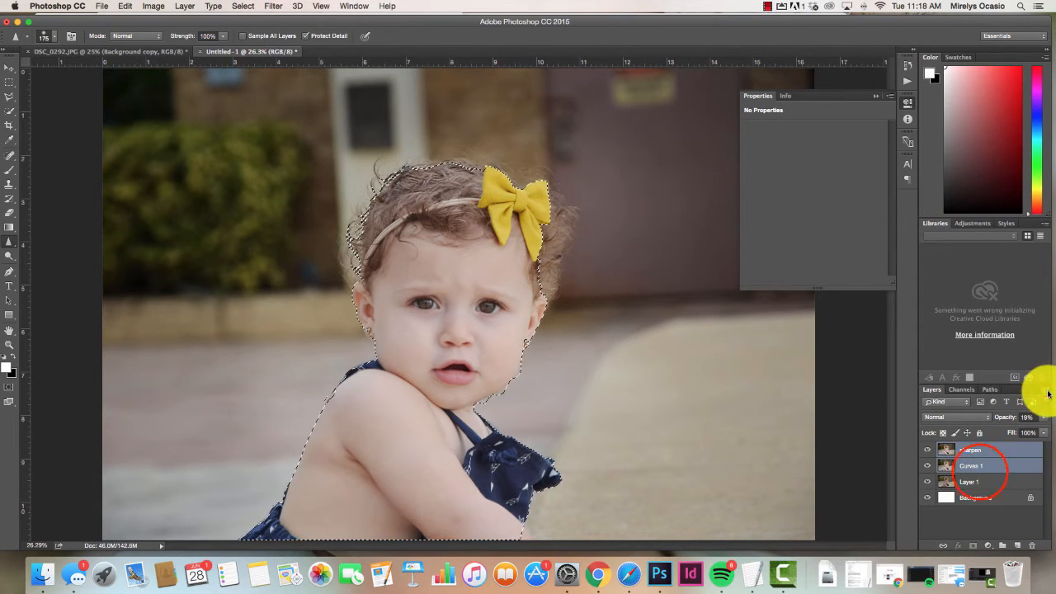
{"action": "right_click", "coordinate": [977, 471]}
{"action": "left_click", "coordinate": [981, 469]}
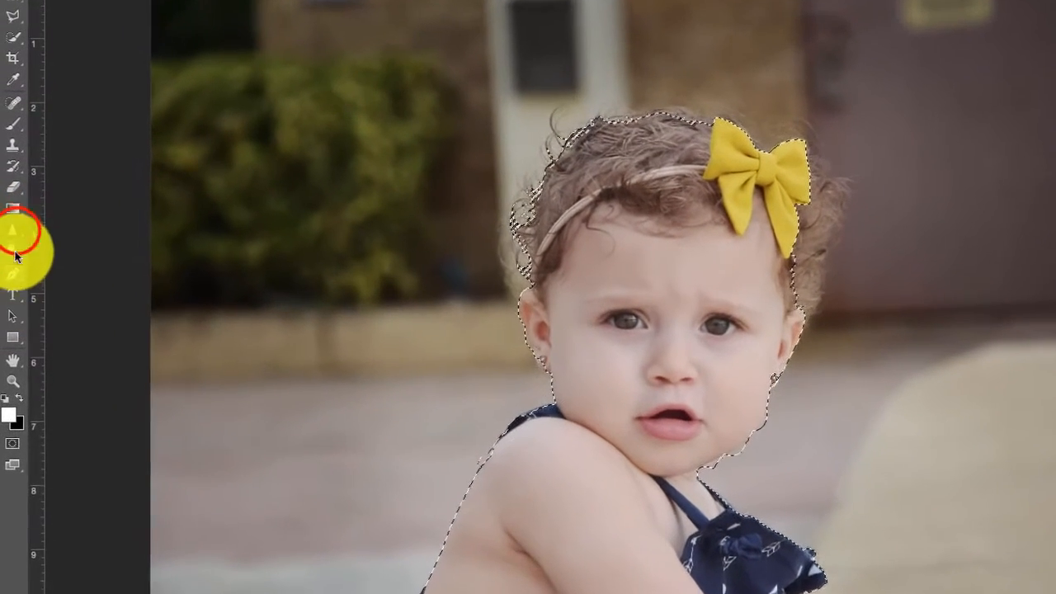
- Choose the Dodge tool, duplicate the merged sharpen layer and name the copy dodge
{"action": "left_click", "coordinate": [12, 246]}
{"action": "left_click", "coordinate": [19, 247]}
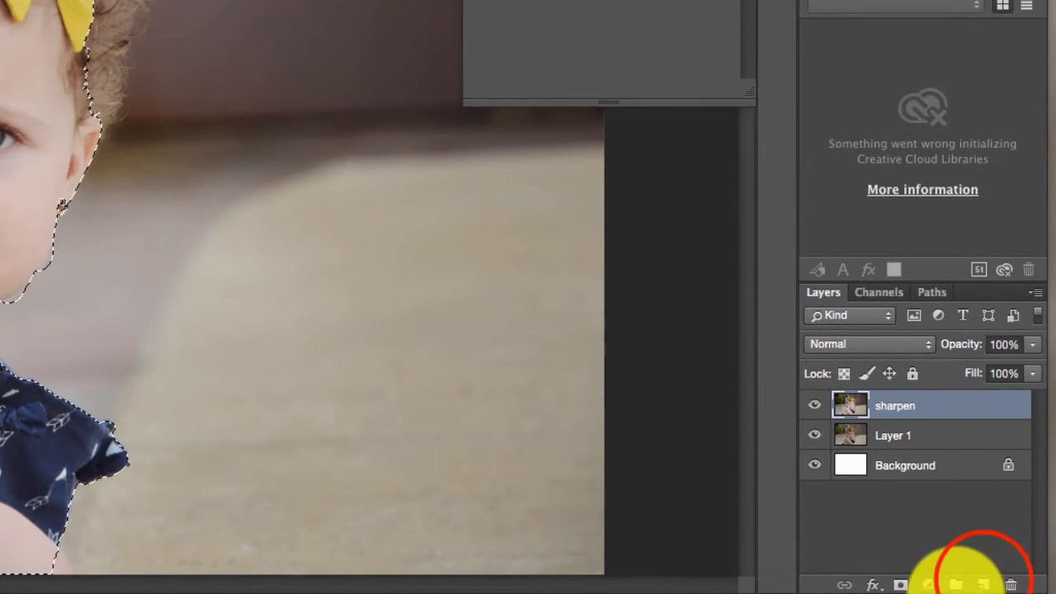
{"action": "left_click", "coordinate": [987, 584]}
{"action": "left_click_drag", "start_coordinate": [973, 406], "coordinate": [1026, 584]}
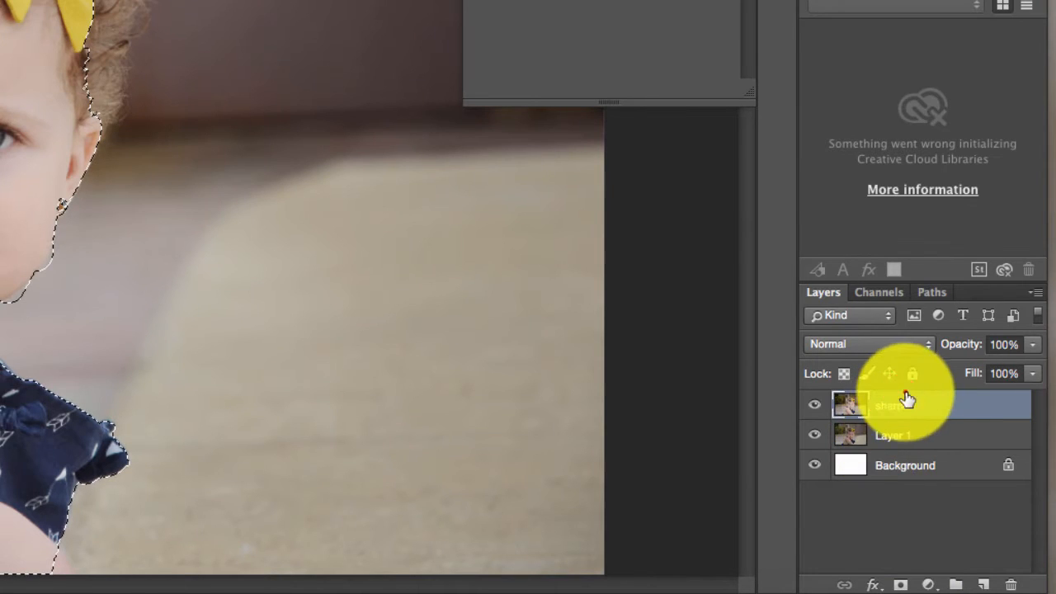
{"action": "left_click_drag", "start_coordinate": [907, 405], "coordinate": [980, 583]}
{"action": "double_click", "coordinate": [896, 405]}
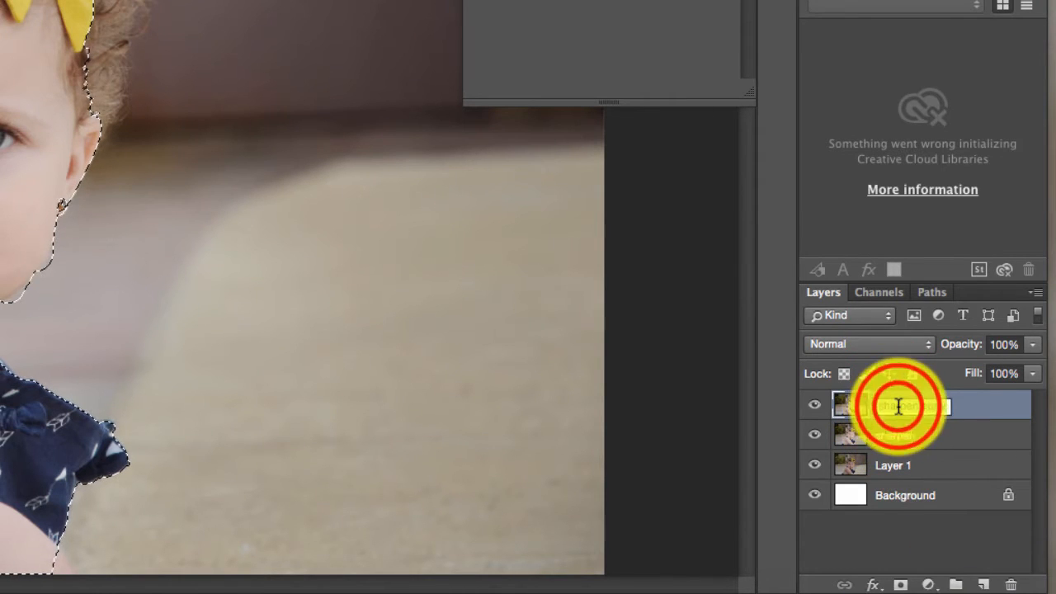
{"action": "type", "text": "dodge"}
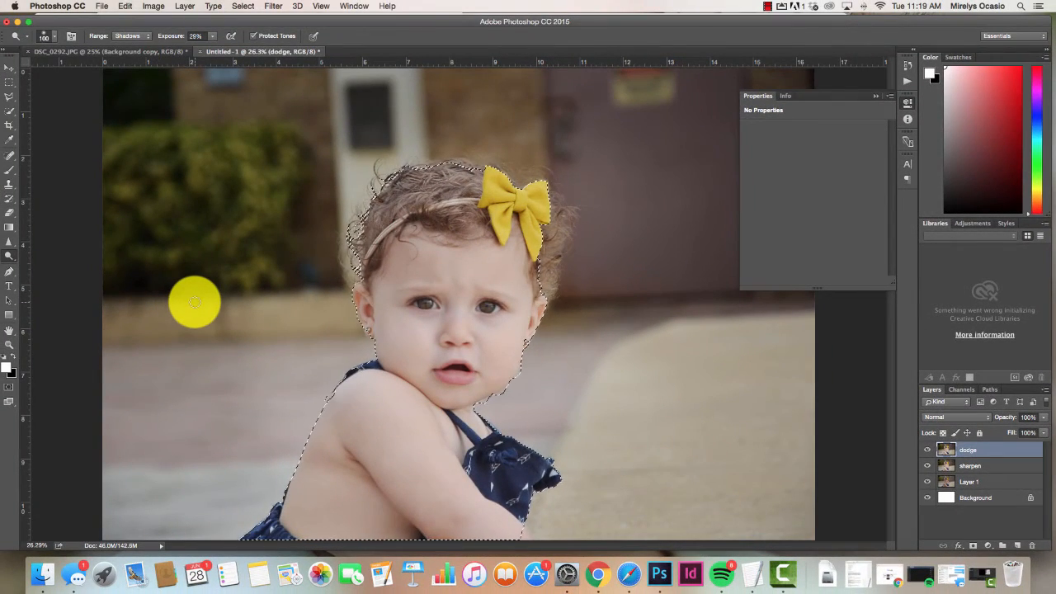
- Dodge the shadows along the outer edges of the child's hair with a 200 px brush at 29% exposure
{"action": "key", "text": "bracketright"}
{"action": "key", "text": "bracketright"}
{"action": "key", "text": "bracketright"}
{"action": "key", "text": "bracketright"}
{"action": "key", "text": "bracketright"}
{"action": "key", "text": "bracketright"}
{"action": "key", "text": "bracketright"}
{"action": "left_click_drag", "start_coordinate": [359, 182], "coordinate": [382, 179]}
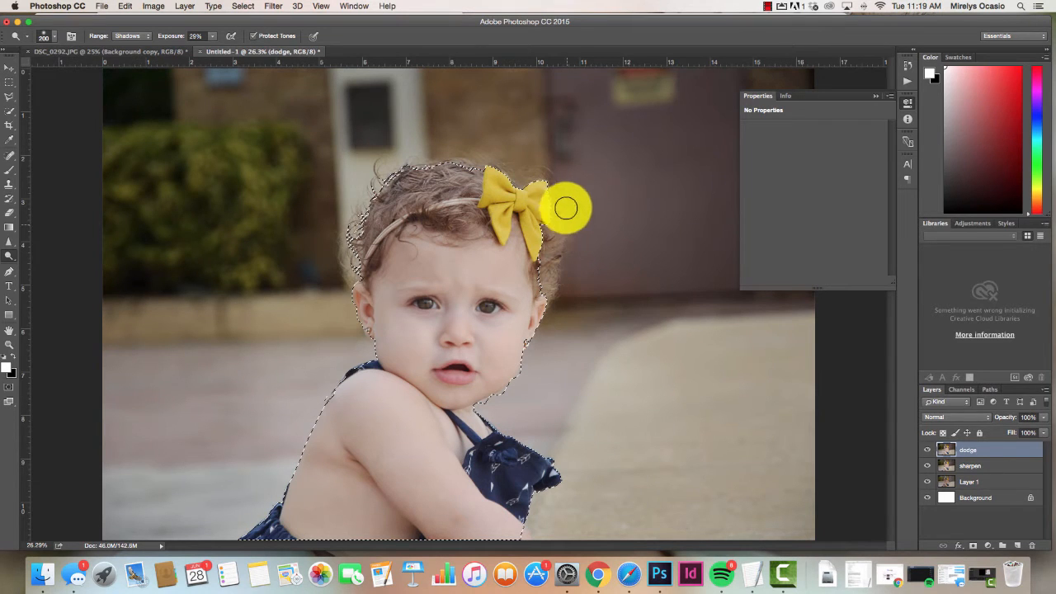
{"action": "left_click_drag", "start_coordinate": [564, 219], "coordinate": [582, 245]}
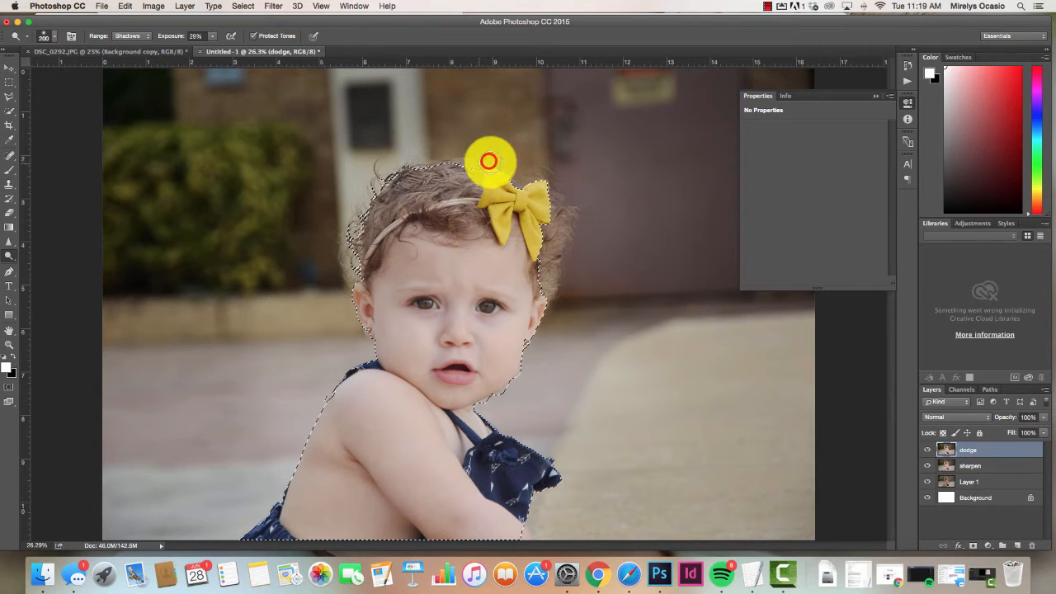
- Raise the Dodge tool's exposure to 76% and brighten the shadows across the child's forehead and face
{"action": "left_click", "coordinate": [212, 37]}
{"action": "left_click_drag", "start_coordinate": [216, 51], "coordinate": [248, 51]}
{"action": "left_click_drag", "start_coordinate": [386, 231], "coordinate": [504, 294]}
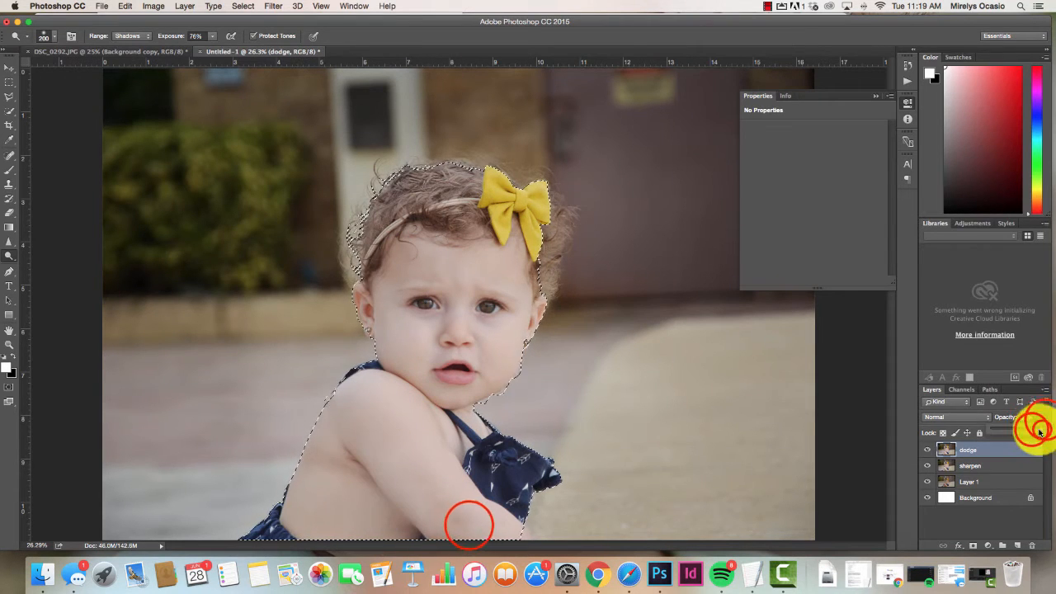
- Reduce the dodge layer's opacity to 37%, toggling its visibility to compare the effect
{"action": "left_click", "coordinate": [926, 450]}
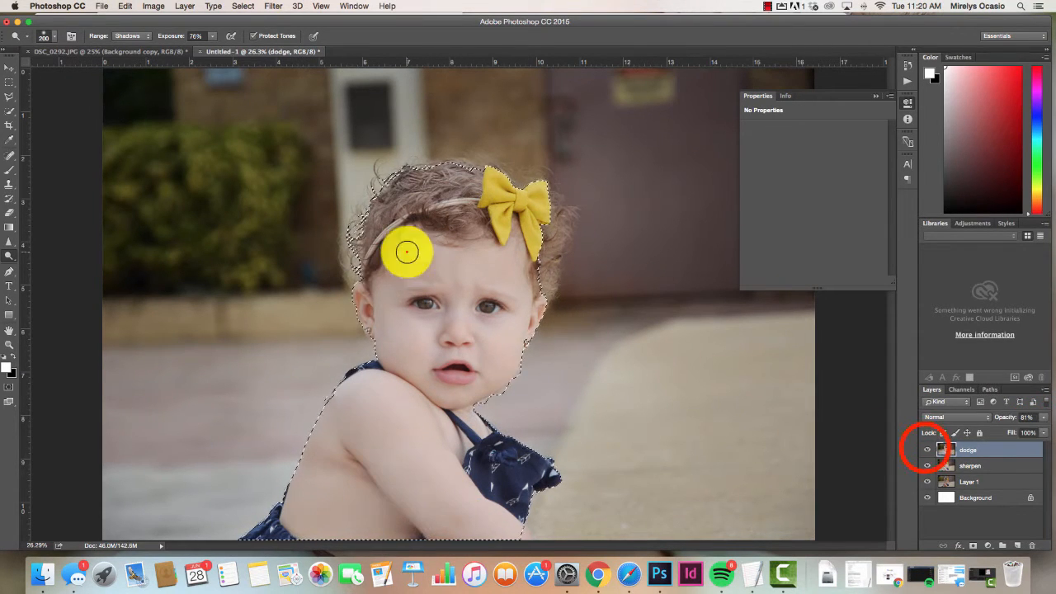
{"action": "left_click", "coordinate": [927, 450]}
{"action": "left_click", "coordinate": [1043, 416]}
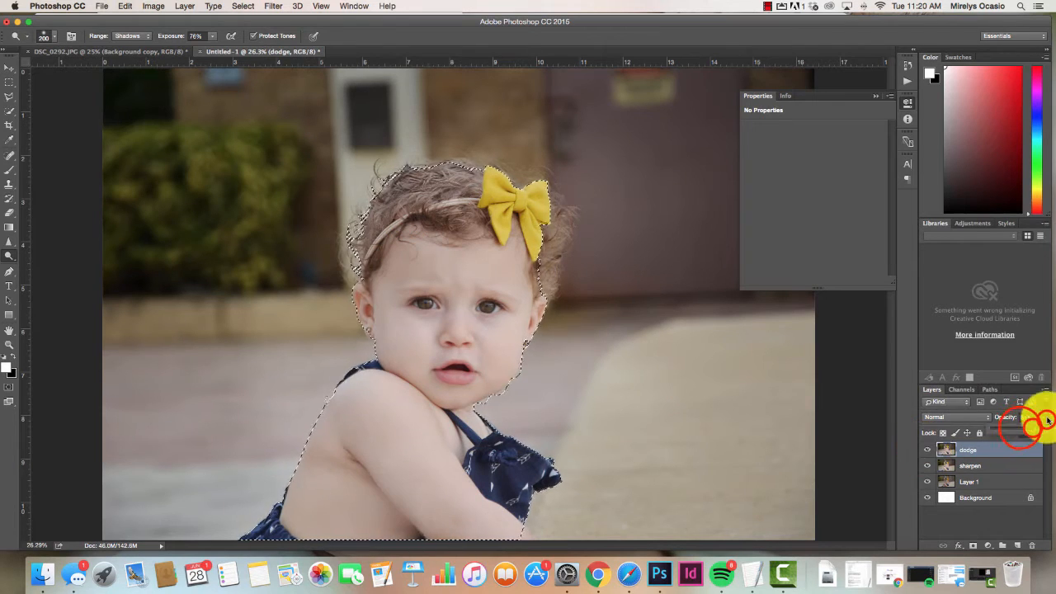
{"action": "left_click_drag", "start_coordinate": [1032, 428], "coordinate": [1010, 428]}
{"action": "left_click", "coordinate": [926, 450]}
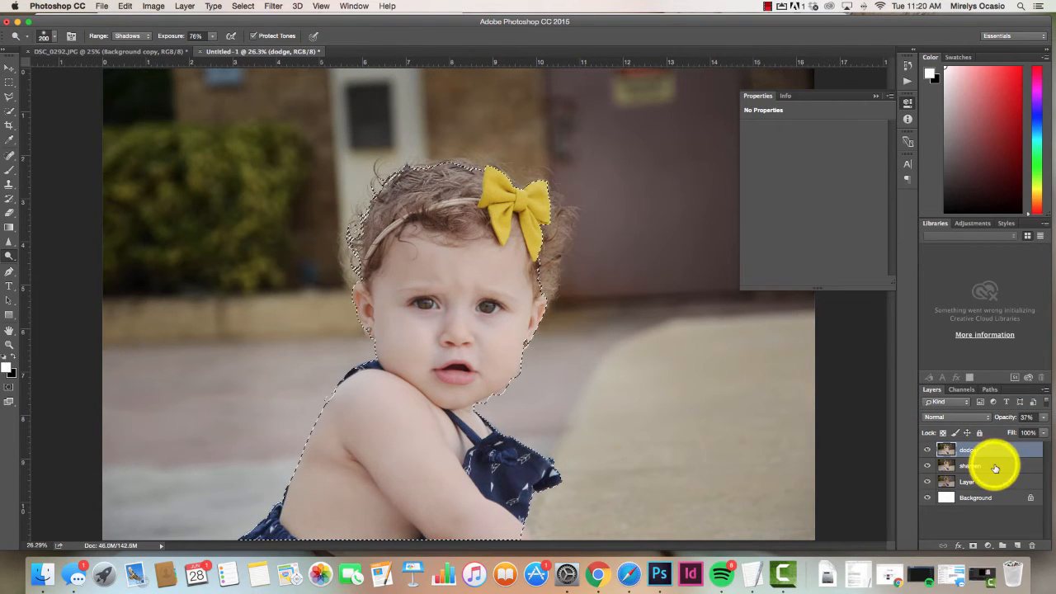
- Merge the dodge and sharpen layers and duplicate the result as a new layer named dodge 2
{"action": "left_click", "coordinate": [1044, 389]}
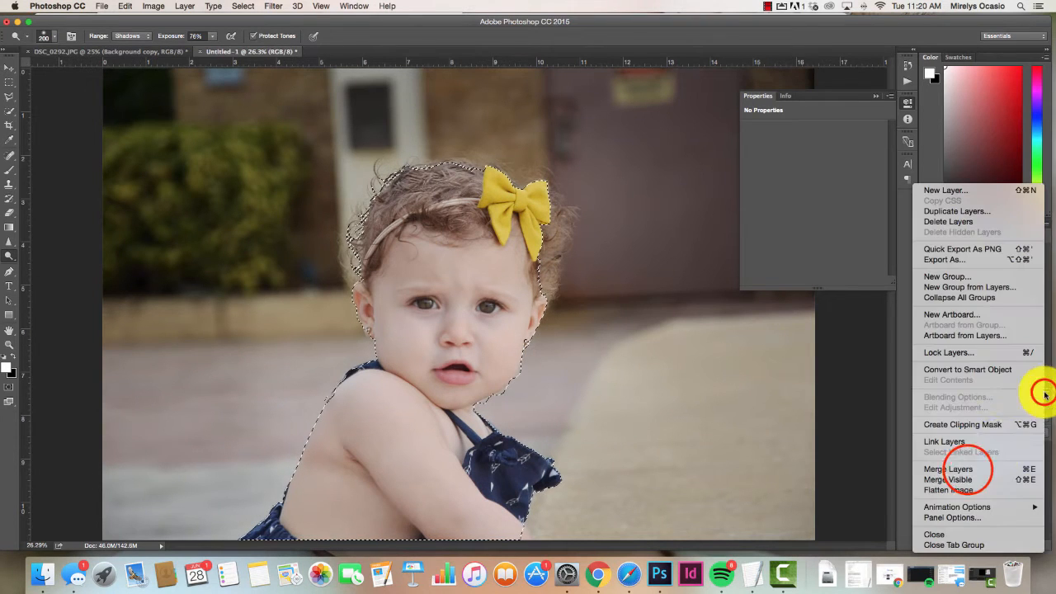
{"action": "left_click", "coordinate": [971, 455]}
{"action": "left_click_drag", "start_coordinate": [979, 452], "coordinate": [1016, 544]}
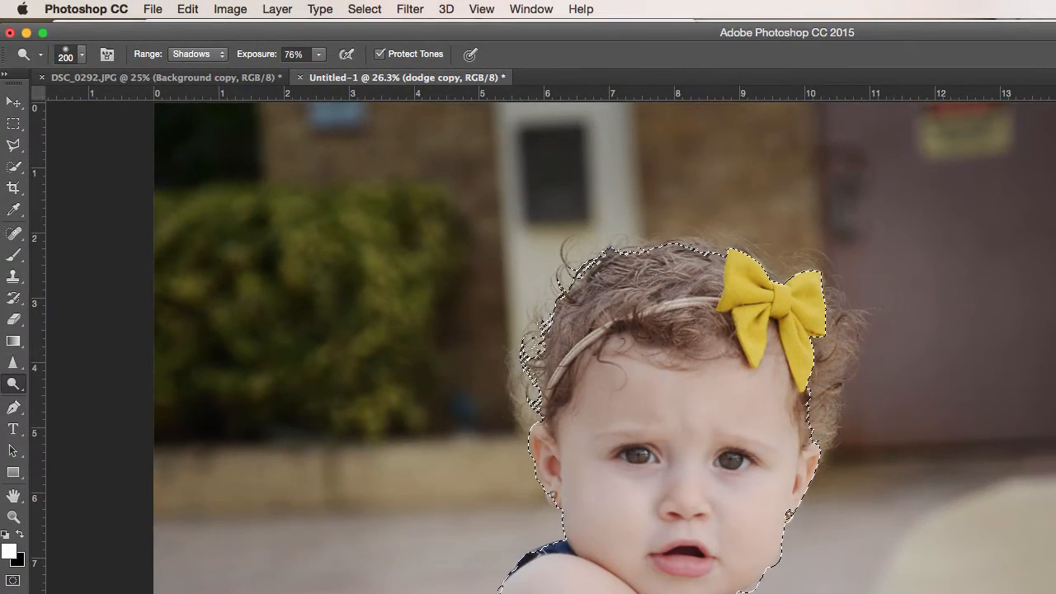
- Set the Dodge tool to Highlights with a 600 px brush and 13% exposure, undoing the test stroke on the hair
{"action": "left_click", "coordinate": [216, 54]}
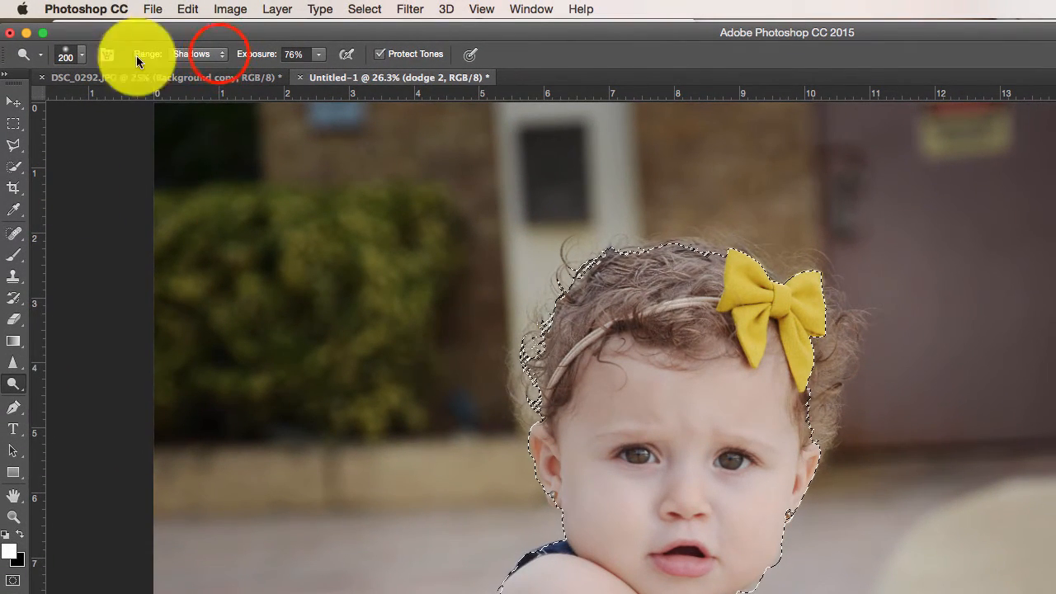
{"action": "left_click", "coordinate": [207, 77]}
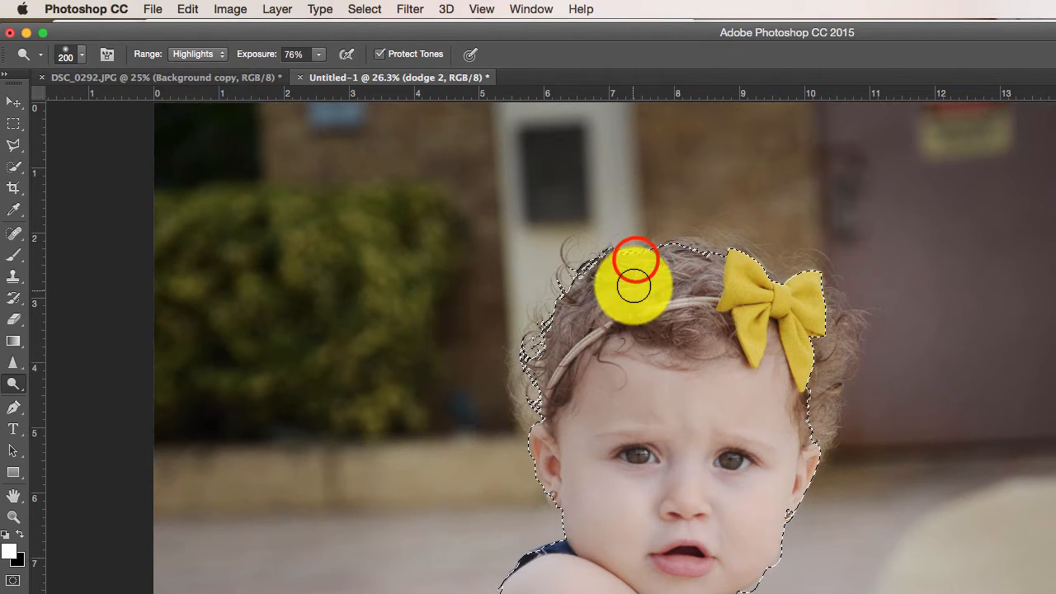
{"action": "mouse_move", "coordinate": [636, 261]}
{"action": "left_mouse_down"}
{"action": "mouse_move", "coordinate": [616, 269]}
{"action": "mouse_move", "coordinate": [603, 255]}
{"action": "left_mouse_up"}
{"action": "key", "text": "super+z"}
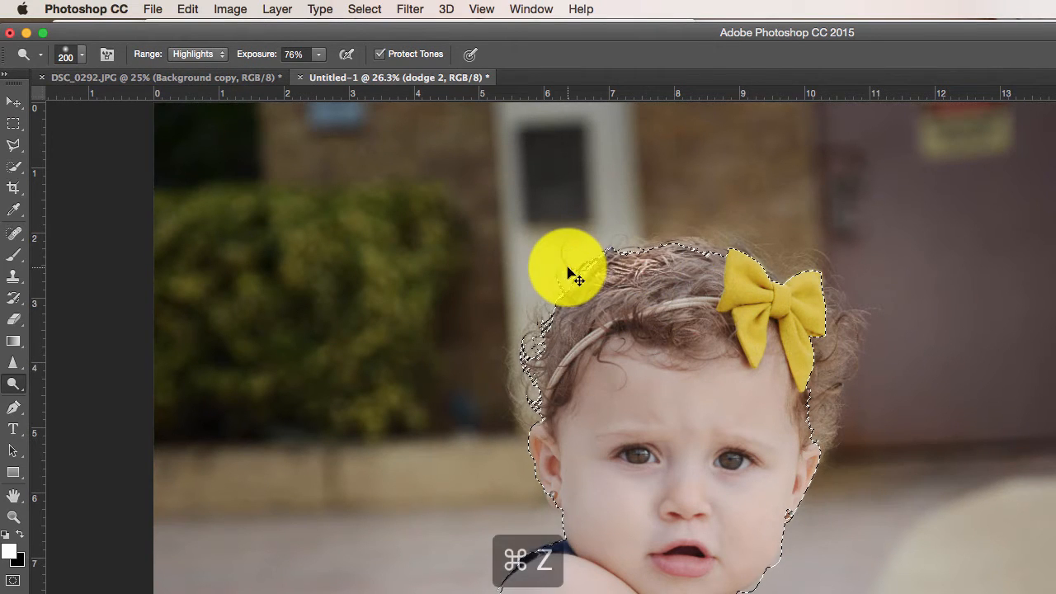
{"action": "key", "text": "bracketright"}
{"action": "key", "text": "bracketright"}
{"action": "key", "text": "bracketright"}
{"action": "key", "text": "bracketright"}
{"action": "key", "text": "bracketright"}
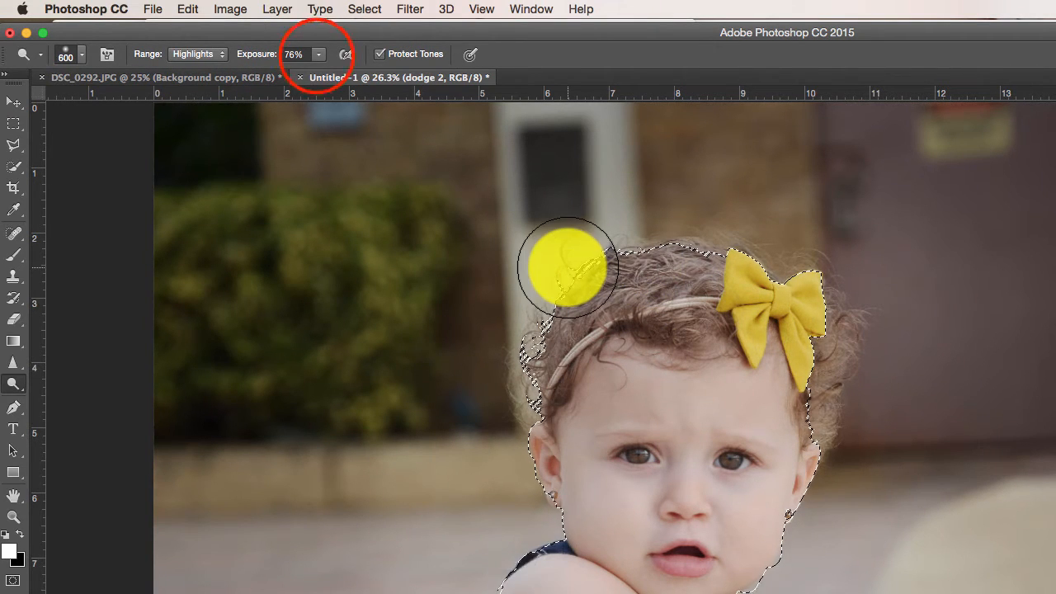
{"action": "left_click", "coordinate": [317, 55]}
{"action": "left_click_drag", "start_coordinate": [313, 73], "coordinate": [270, 76]}
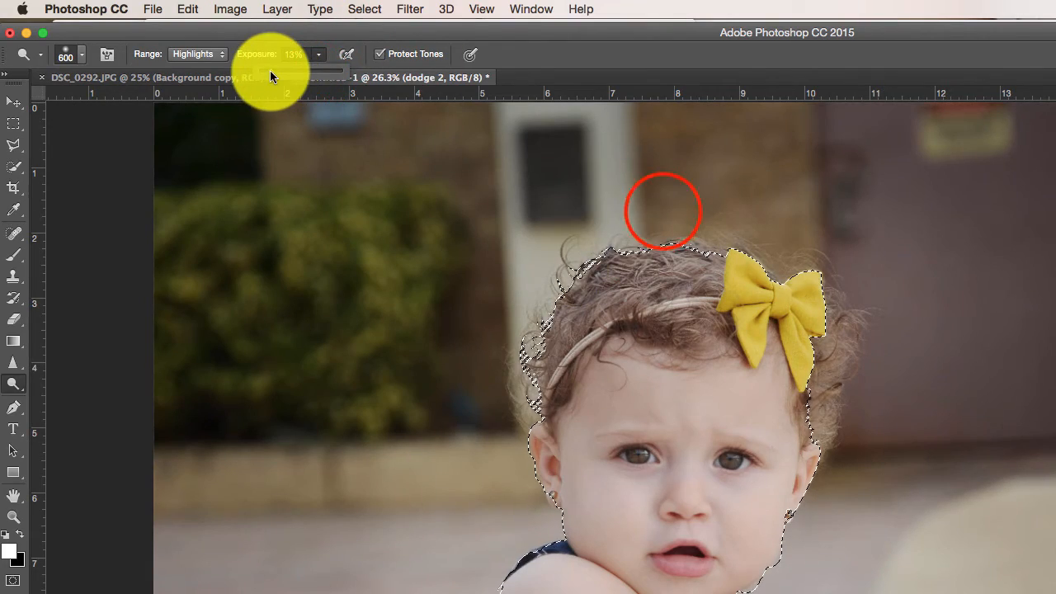
- Dodge the highlights along the crown and beside the bow, and undo the last stroke down the edge of the face
{"action": "left_click", "coordinate": [664, 211]}
{"action": "left_click", "coordinate": [787, 223]}
{"action": "left_click", "coordinate": [843, 257]}
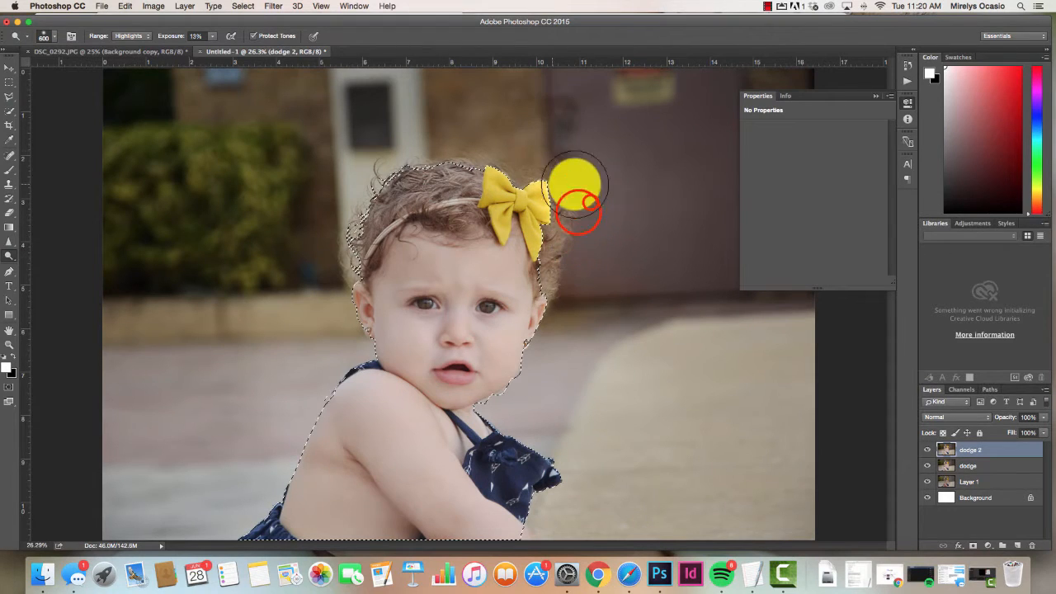
{"action": "left_click_drag", "start_coordinate": [573, 254], "coordinate": [575, 189]}
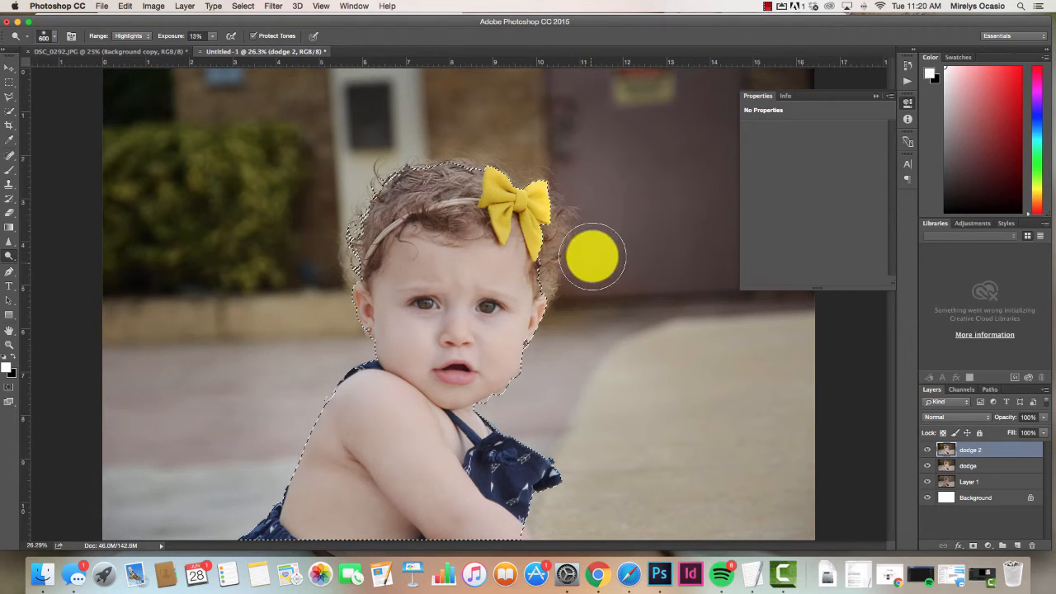
{"action": "mouse_move", "coordinate": [592, 258]}
{"action": "left_mouse_down"}
{"action": "mouse_move", "coordinate": [584, 398]}
{"action": "mouse_move", "coordinate": [496, 404]}
{"action": "mouse_move", "coordinate": [625, 337]}
{"action": "mouse_move", "coordinate": [523, 400]}
{"action": "left_mouse_up"}
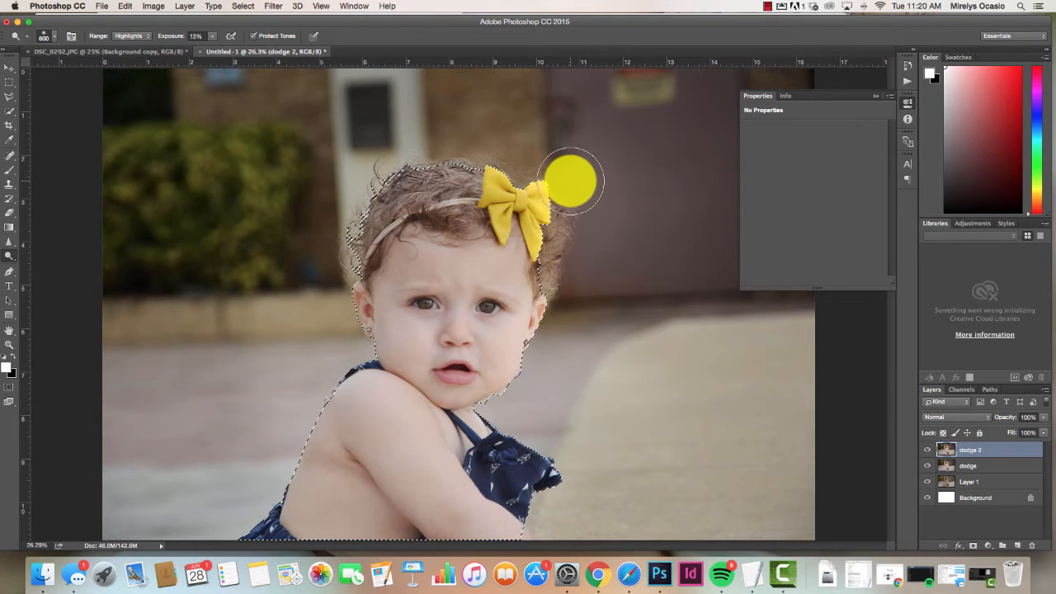
{"action": "key", "text": "super+z"}
- Brighten the highlights of the bow and the hair around it with repeated dabs along their outer edge
{"action": "left_click", "coordinate": [592, 229]}
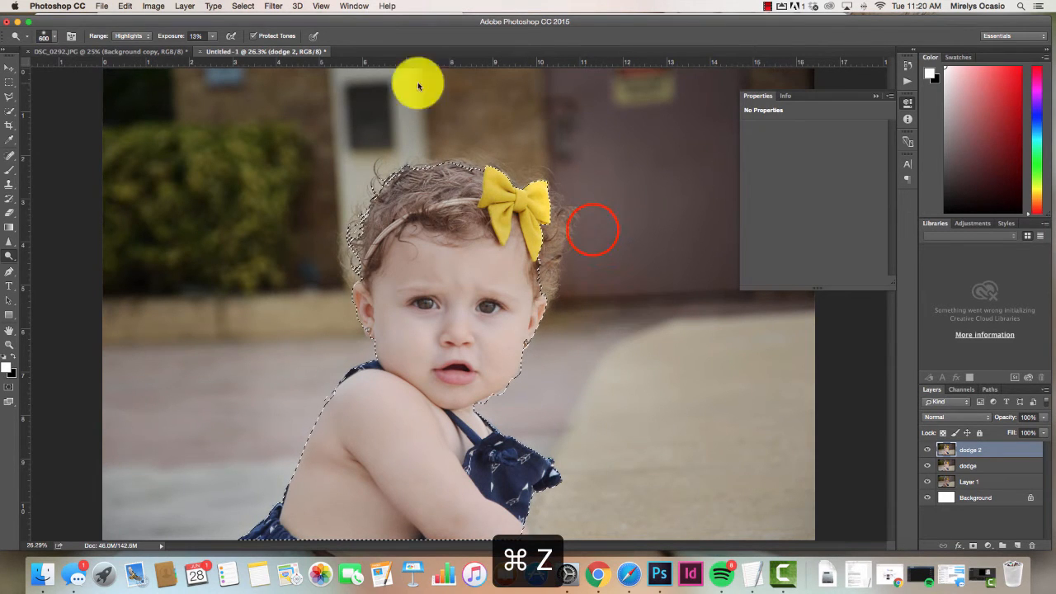
{"action": "left_click", "coordinate": [587, 208]}
{"action": "left_click", "coordinate": [605, 236]}
{"action": "left_click", "coordinate": [586, 234]}
{"action": "left_click", "coordinate": [543, 158]}
{"action": "left_click", "coordinate": [588, 208]}
{"action": "left_click", "coordinate": [585, 225]}
{"action": "left_click", "coordinate": [586, 242]}
{"action": "left_click", "coordinate": [490, 137]}
{"action": "left_click", "coordinate": [462, 135]}
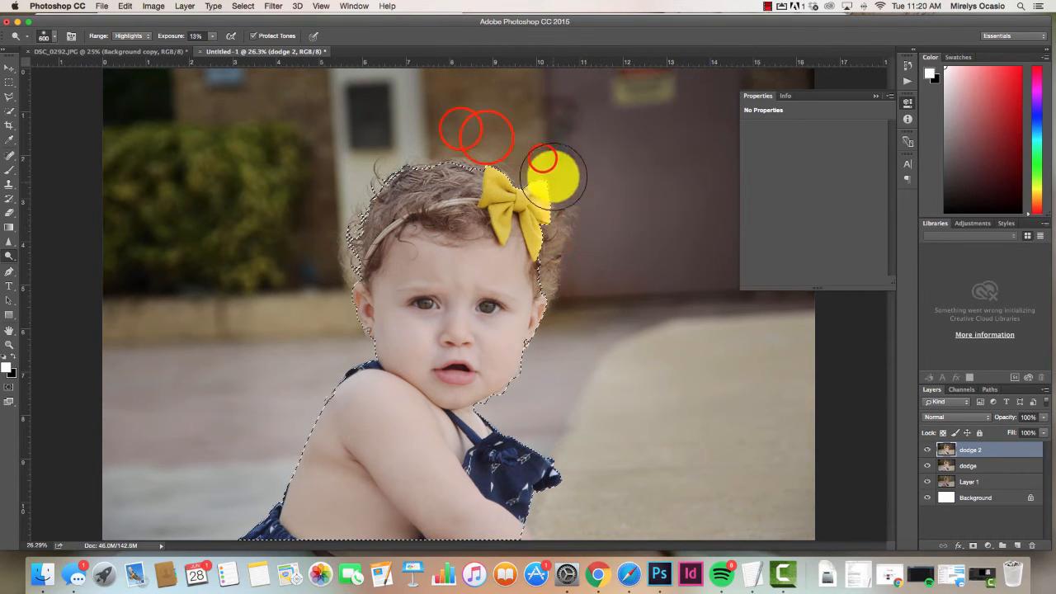
{"action": "left_click", "coordinate": [543, 158]}
- Dodge the highlights around the crown and along the edge of the hair opposite the bow, finishing beside the bow
{"action": "left_click", "coordinate": [385, 140]}
{"action": "left_click", "coordinate": [368, 156]}
{"action": "left_click", "coordinate": [441, 131]}
{"action": "left_click", "coordinate": [329, 199]}
{"action": "left_click", "coordinate": [323, 224]}
{"action": "left_click", "coordinate": [462, 129]}
{"action": "left_click", "coordinate": [424, 135]}
{"action": "left_click", "coordinate": [330, 200]}
{"action": "left_click", "coordinate": [319, 246]}
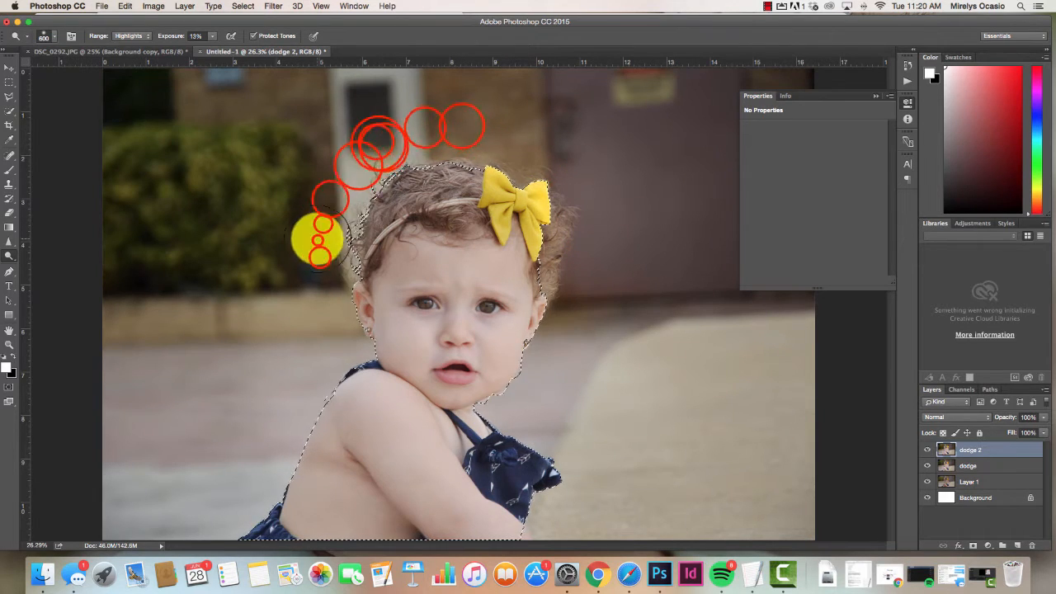
{"action": "left_click", "coordinate": [386, 146]}
{"action": "left_click", "coordinate": [480, 132]}
{"action": "left_click", "coordinate": [444, 130]}
{"action": "left_click", "coordinate": [392, 144]}
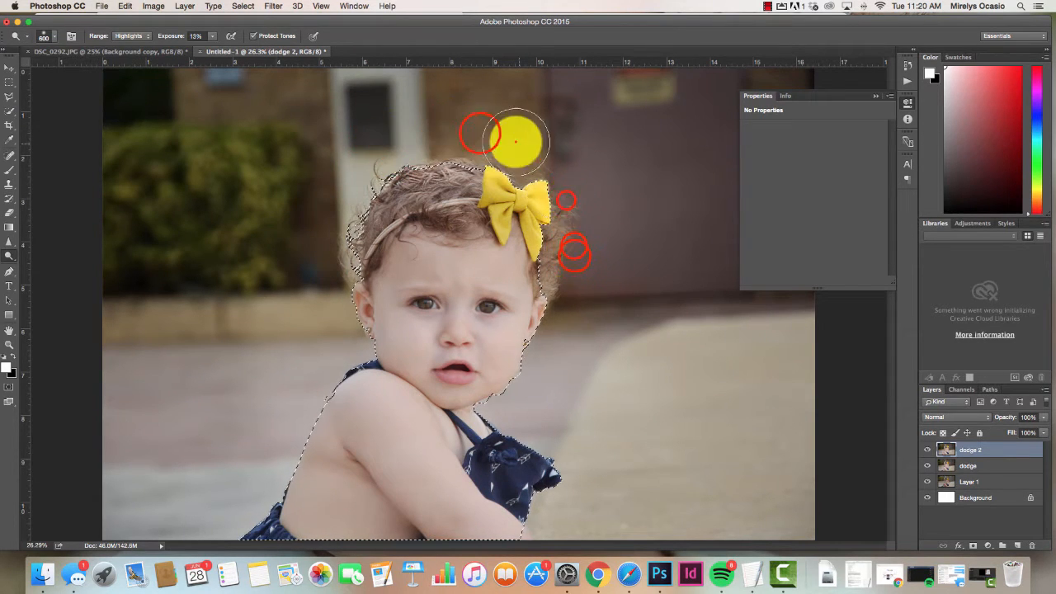
{"action": "left_click", "coordinate": [571, 256]}
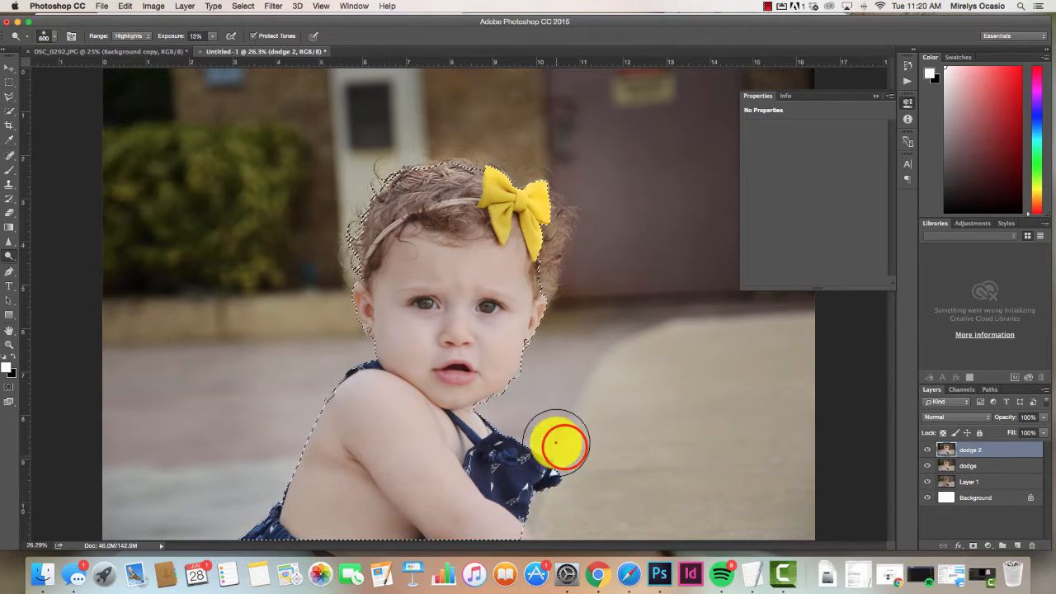
- Duplicate the dodge 2 layer and replace the child's selection with a rectangular selection over the background bush
{"action": "left_click_drag", "start_coordinate": [1014, 449], "coordinate": [1017, 546]}
{"action": "left_click", "coordinate": [9, 82]}
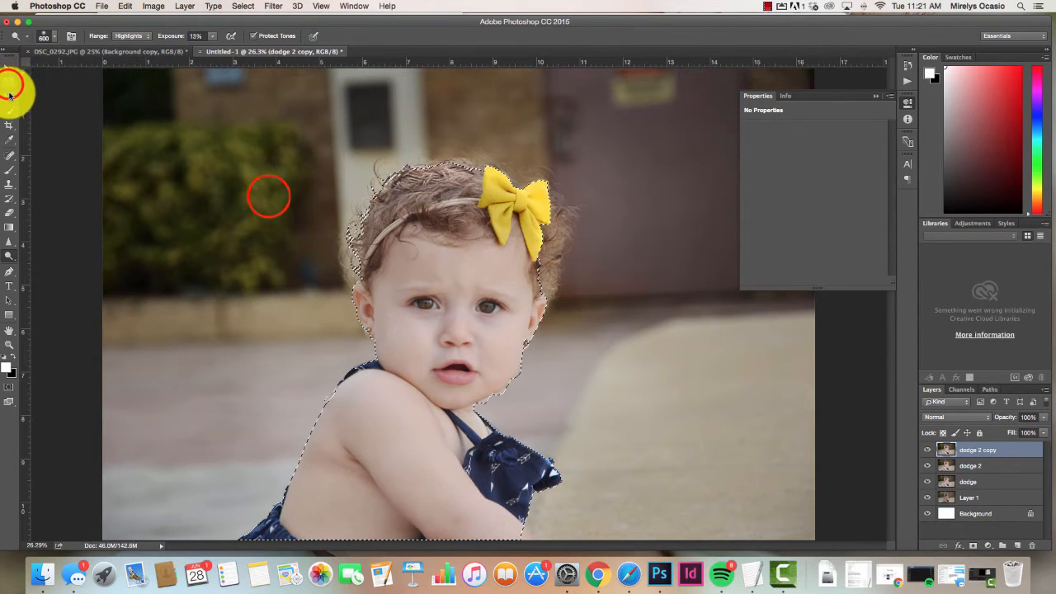
{"action": "left_click_drag", "start_coordinate": [268, 196], "coordinate": [102, 85]}
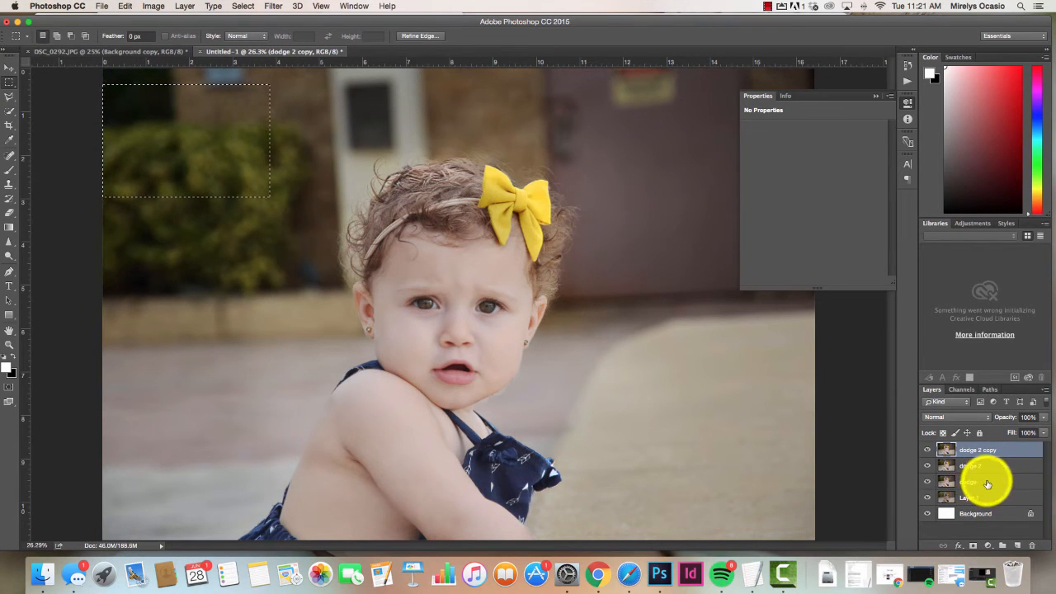
- Merge the dodge 2 copy, dodge 2 and dodge layers into one and compare before and after by toggling its visibility
{"action": "left_click", "coordinate": [987, 483], "text": "shift"}
{"action": "left_click", "coordinate": [1043, 389]}
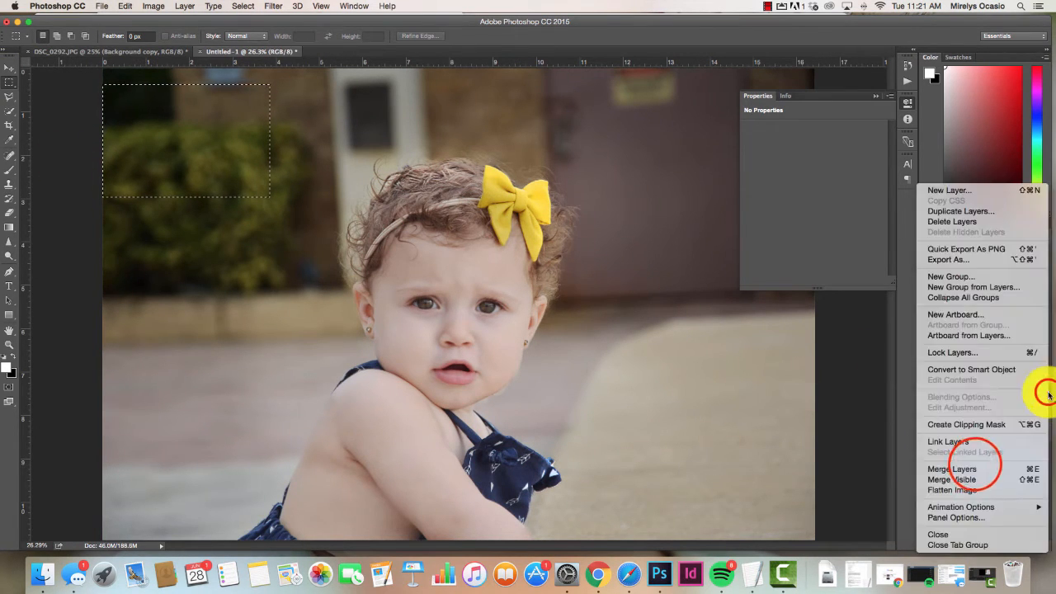
{"action": "left_click", "coordinate": [961, 469]}
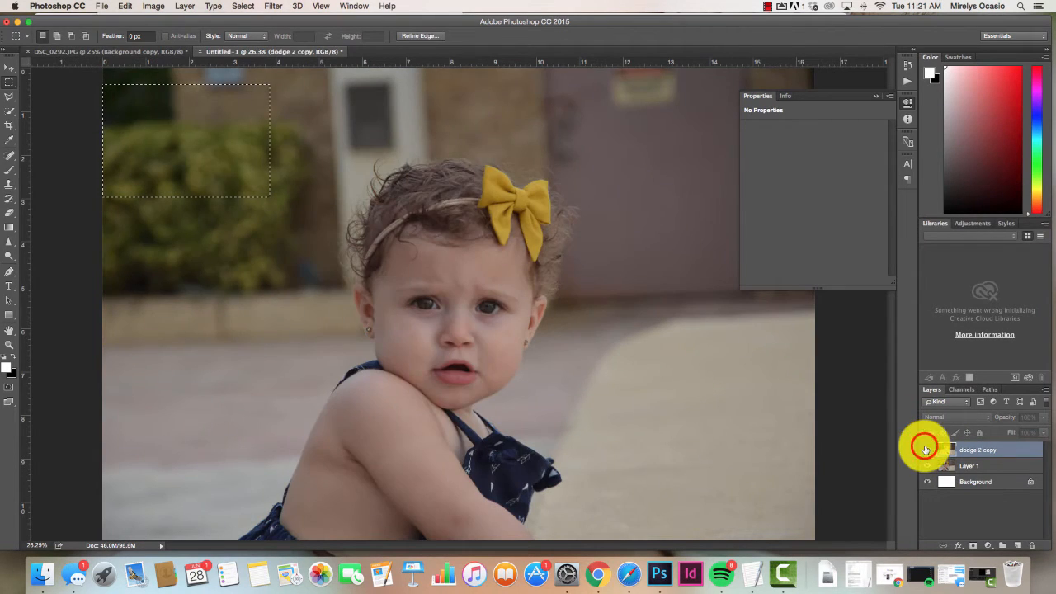
{"action": "left_click", "coordinate": [926, 449]}
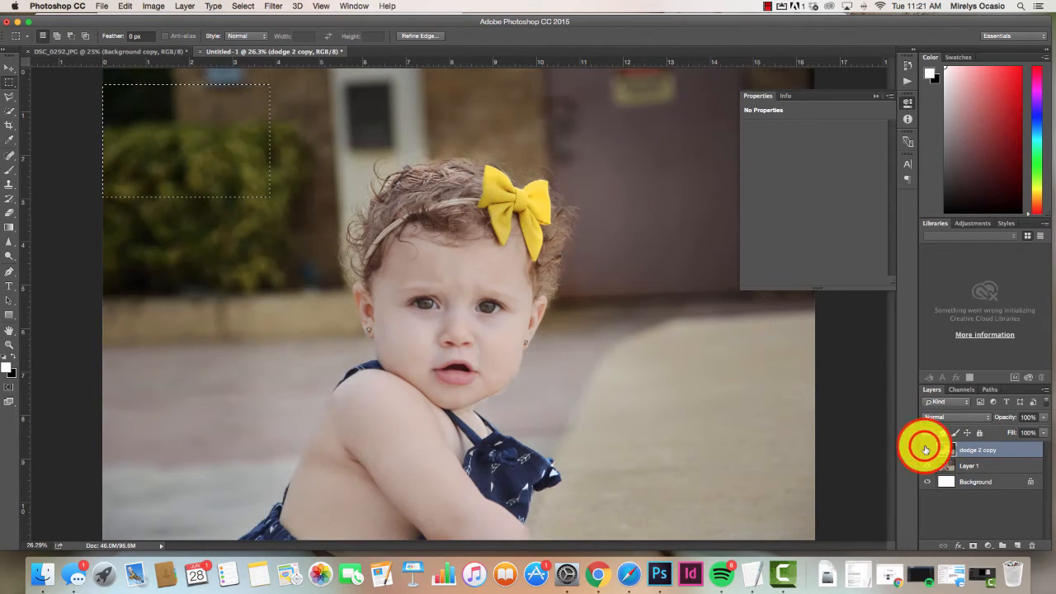
{"action": "left_click", "coordinate": [926, 449]}
{"action": "left_click", "coordinate": [926, 449]}
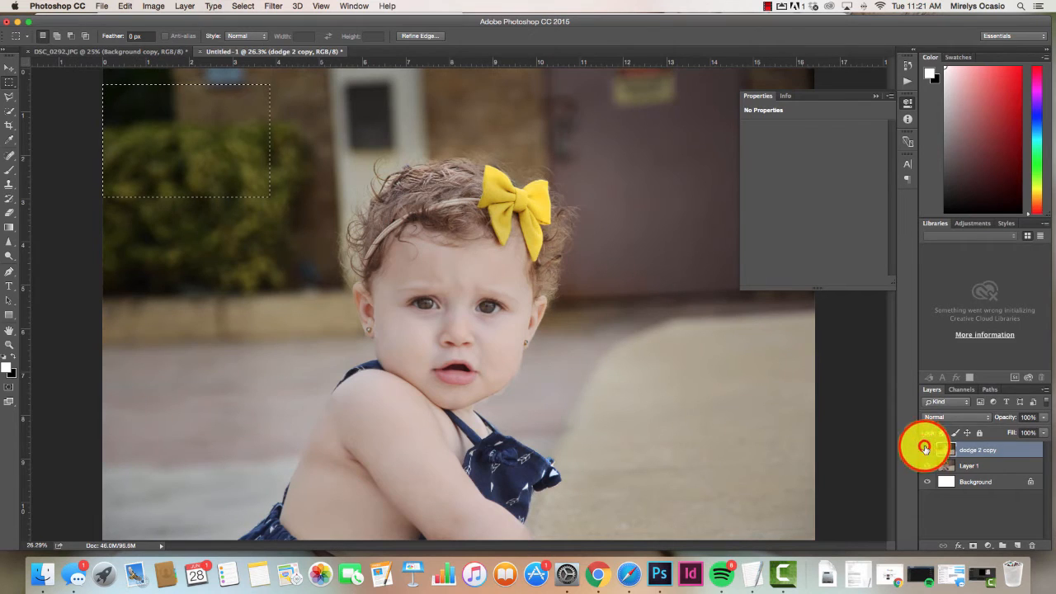
{"action": "left_click", "coordinate": [926, 449]}
{"action": "left_click", "coordinate": [926, 449]}
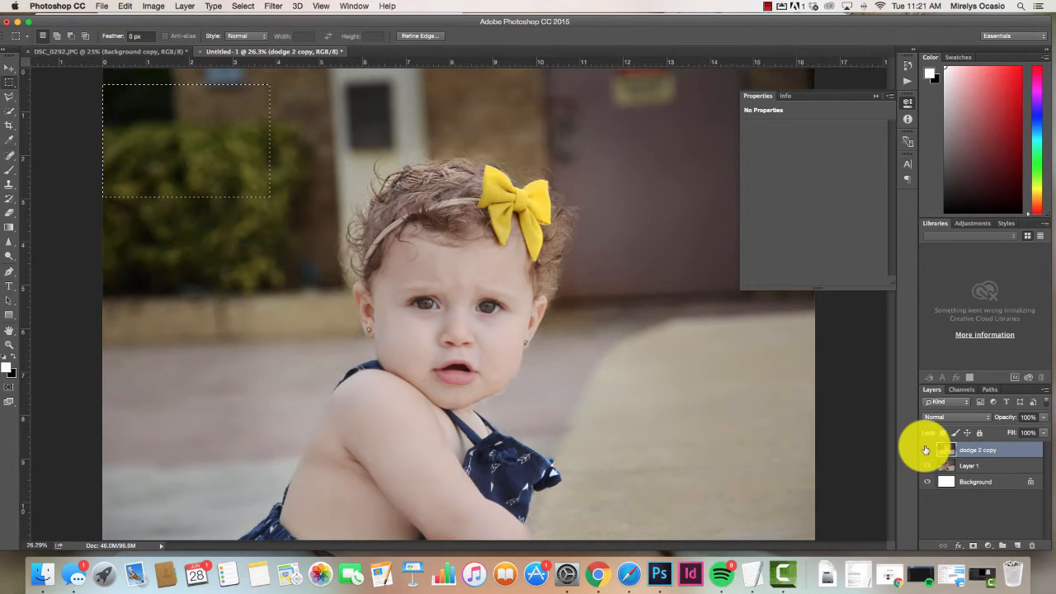
- Duplicate the merged dodge 2 copy layer, rename the duplicate "eyes", and clear the rectangular selection over the bush
{"action": "left_click", "coordinate": [1009, 452]}
{"action": "left_click_drag", "start_coordinate": [1008, 452], "coordinate": [1016, 544]}
{"action": "double_click", "coordinate": [970, 450]}
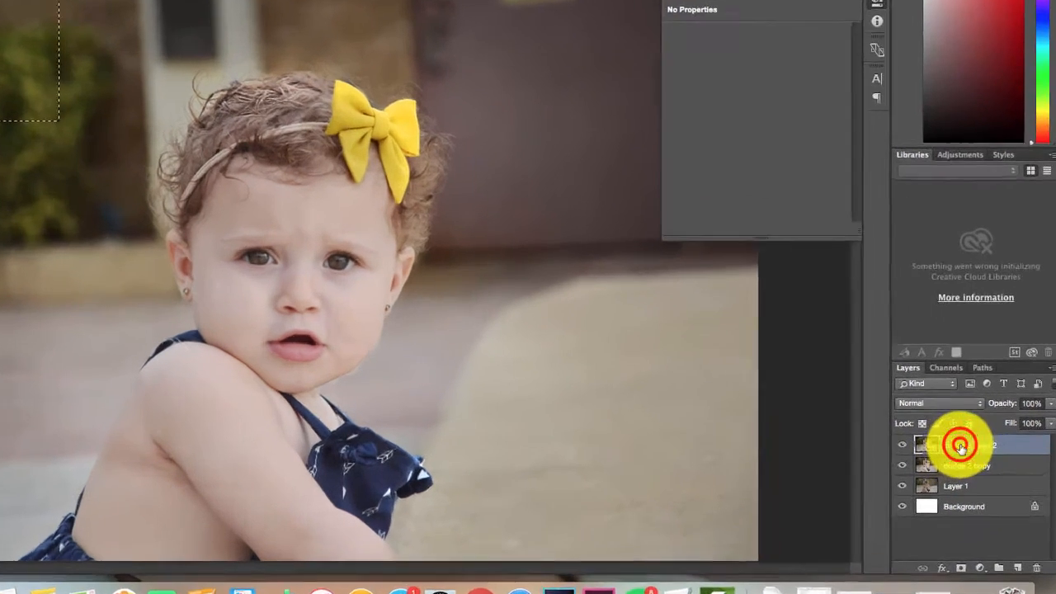
{"action": "type", "text": "eyes"}
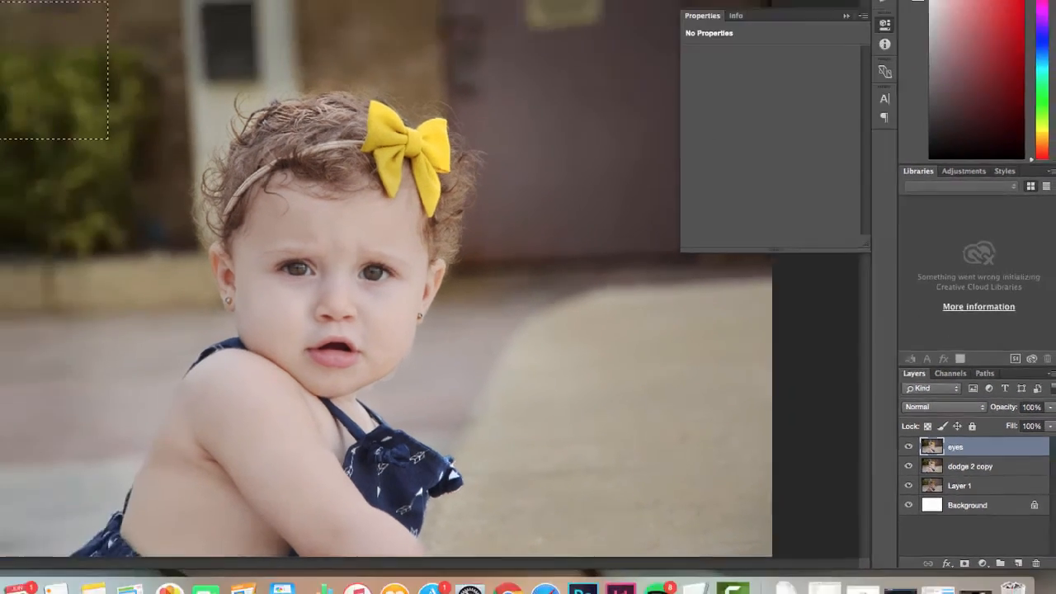
{"action": "left_click", "coordinate": [187, 134]}
{"action": "left_click", "coordinate": [11, 86]}
{"action": "left_click", "coordinate": [94, 142]}
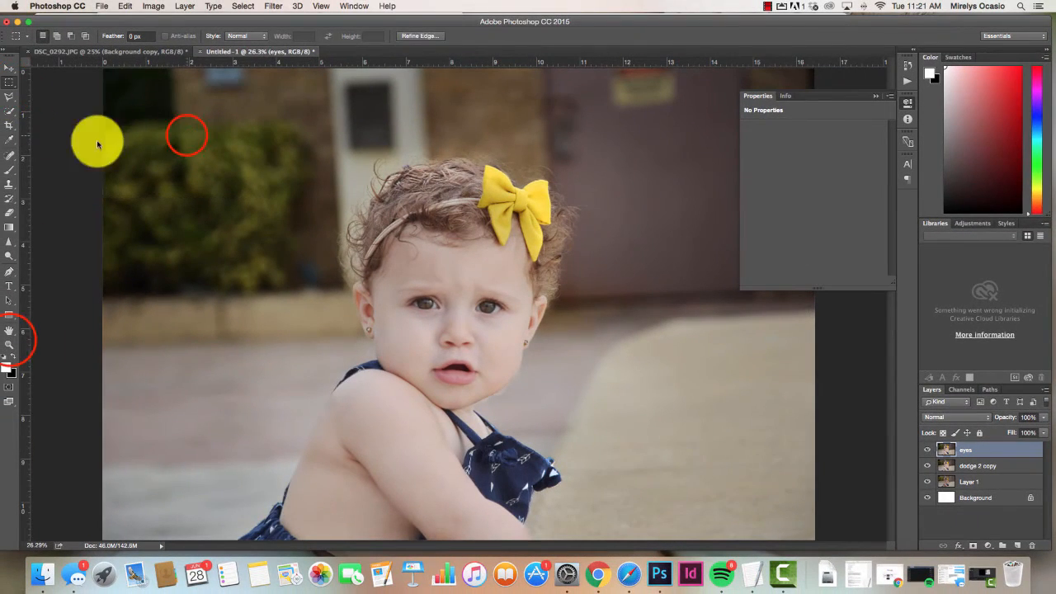
- Dodge the white of the eye beneath the bow with a 45 px brush, using the Highlights range at 13% exposure
{"action": "left_click", "coordinate": [10, 344]}
{"action": "left_click_drag", "start_coordinate": [451, 274], "coordinate": [497, 253]}
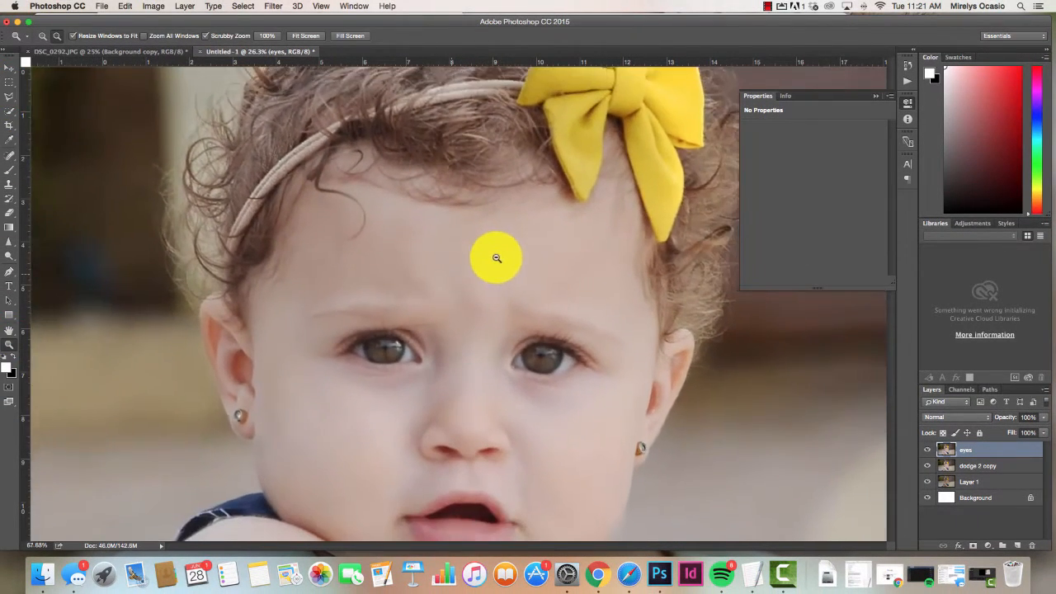
{"action": "scroll", "coordinate": [500, 293], "scroll_direction": "down", "scroll_amount": 3}
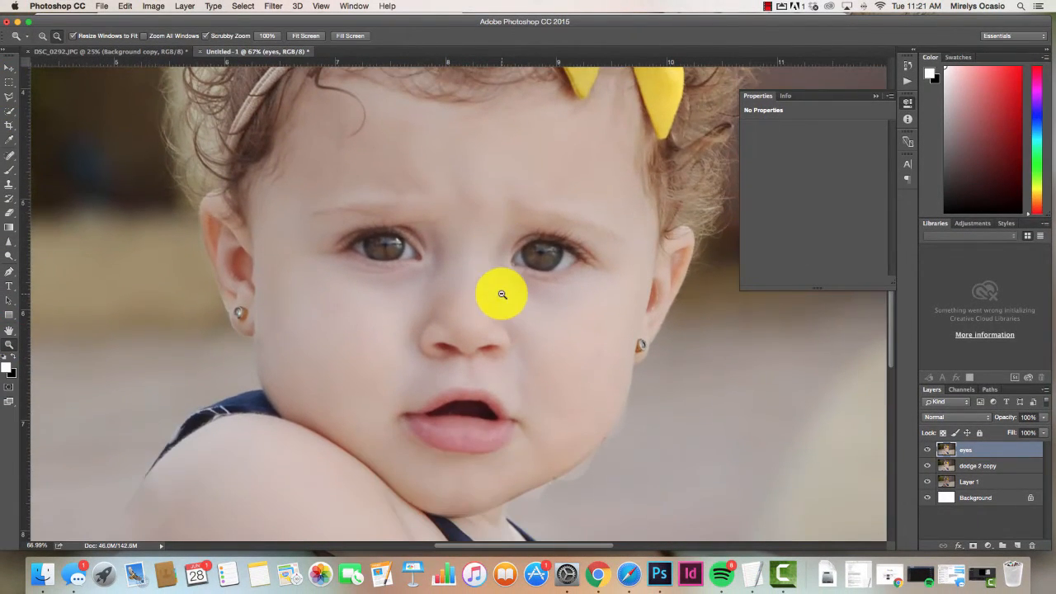
{"action": "left_click", "coordinate": [8, 116]}
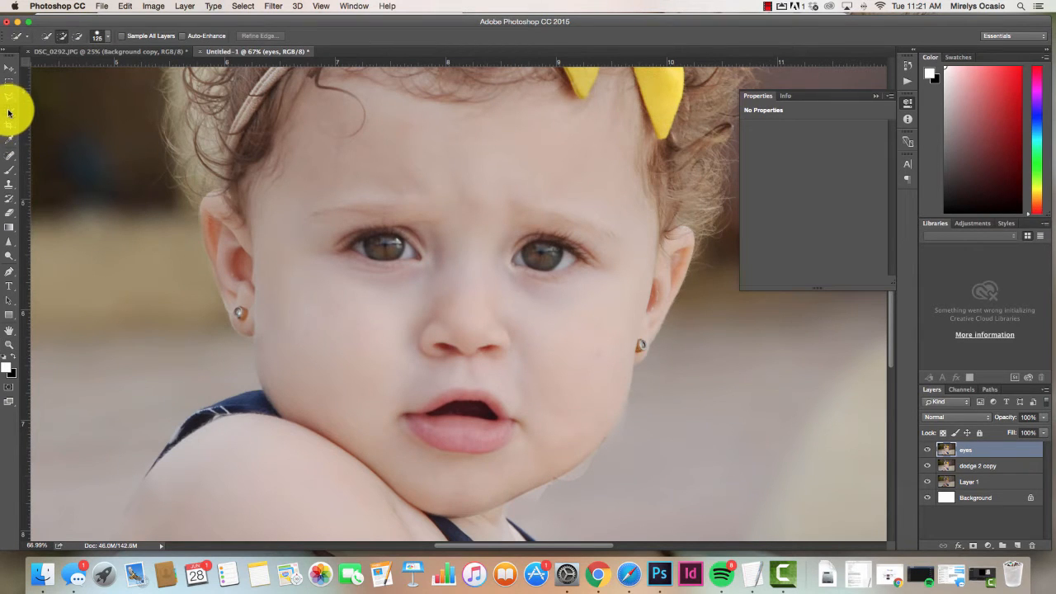
{"action": "left_click", "coordinate": [16, 258]}
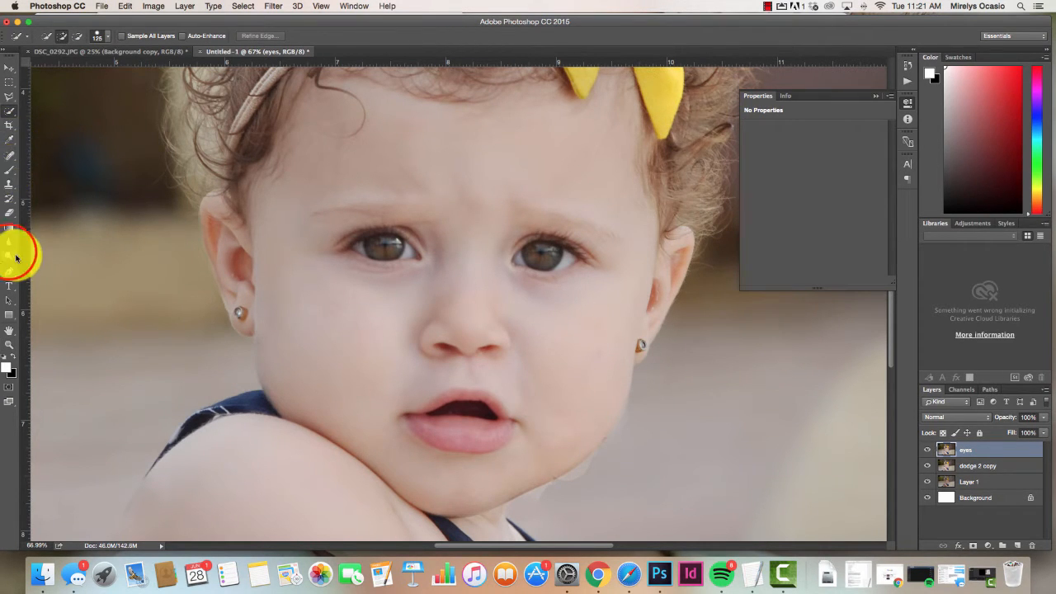
{"action": "mouse_move", "coordinate": [8, 258]}
{"action": "left_mouse_down"}
{"action": "mouse_move", "coordinate": [9, 248]}
{"action": "mouse_move", "coordinate": [50, 249]}
{"action": "left_mouse_up"}
{"action": "key", "text": "bracketleft"}
{"action": "key", "text": "bracketleft"}
{"action": "key", "text": "bracketleft"}
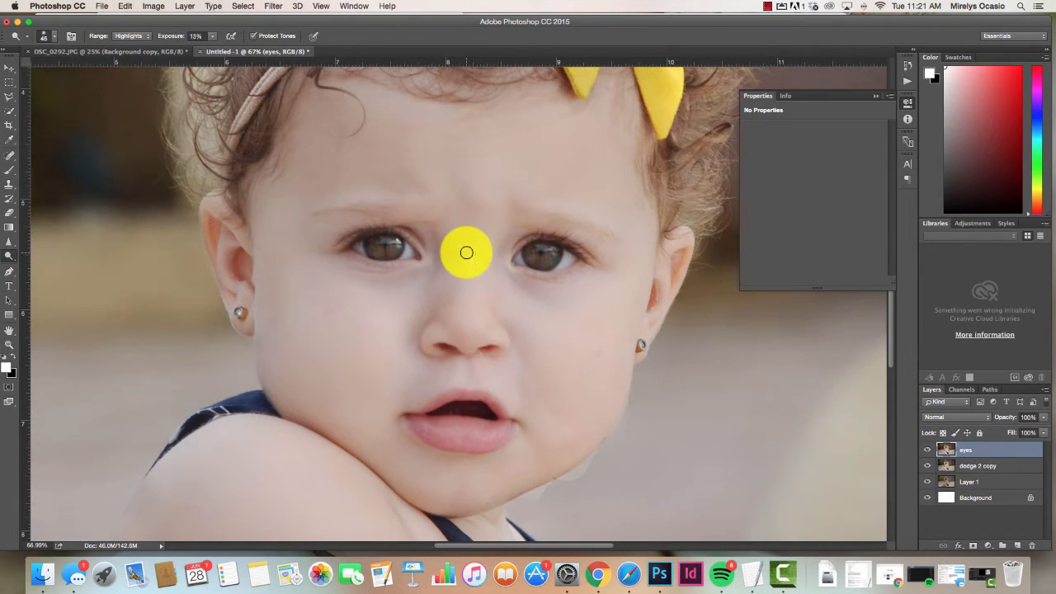
{"action": "left_click_drag", "start_coordinate": [519, 253], "coordinate": [528, 264]}
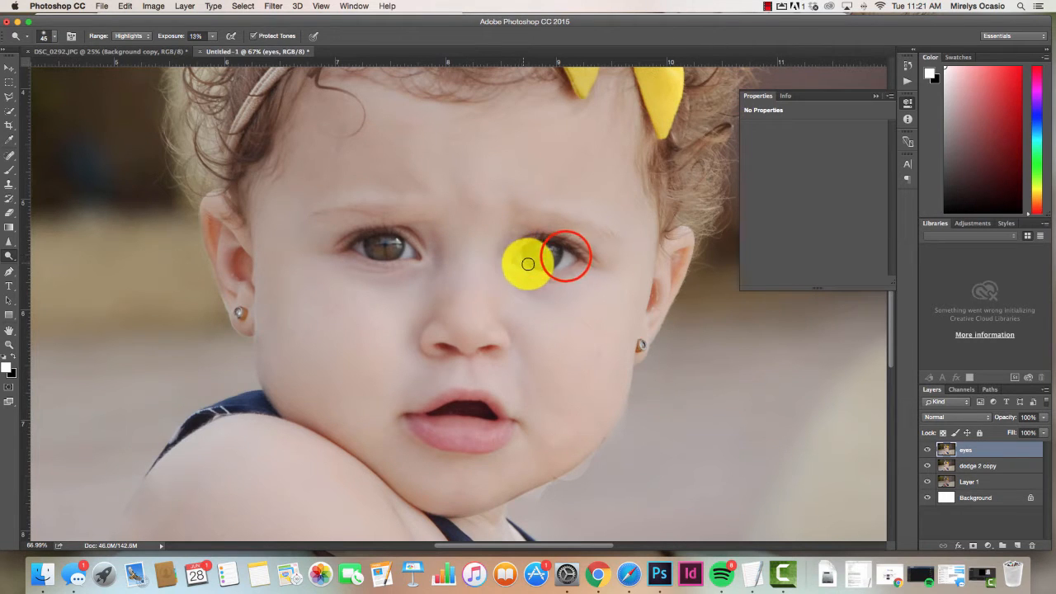
{"action": "left_click", "coordinate": [566, 256]}
{"action": "left_click", "coordinate": [572, 256]}
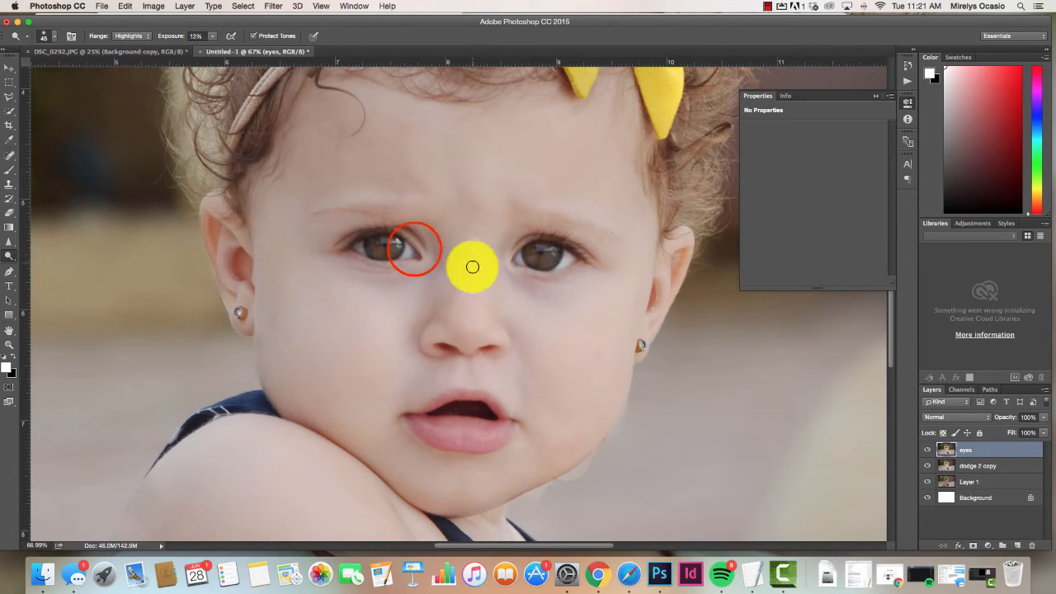
- Dodge the white of the other eye on both sides of the iris with the same brush
{"action": "left_click", "coordinate": [415, 249]}
{"action": "left_click", "coordinate": [410, 248]}
{"action": "left_click", "coordinate": [356, 245]}
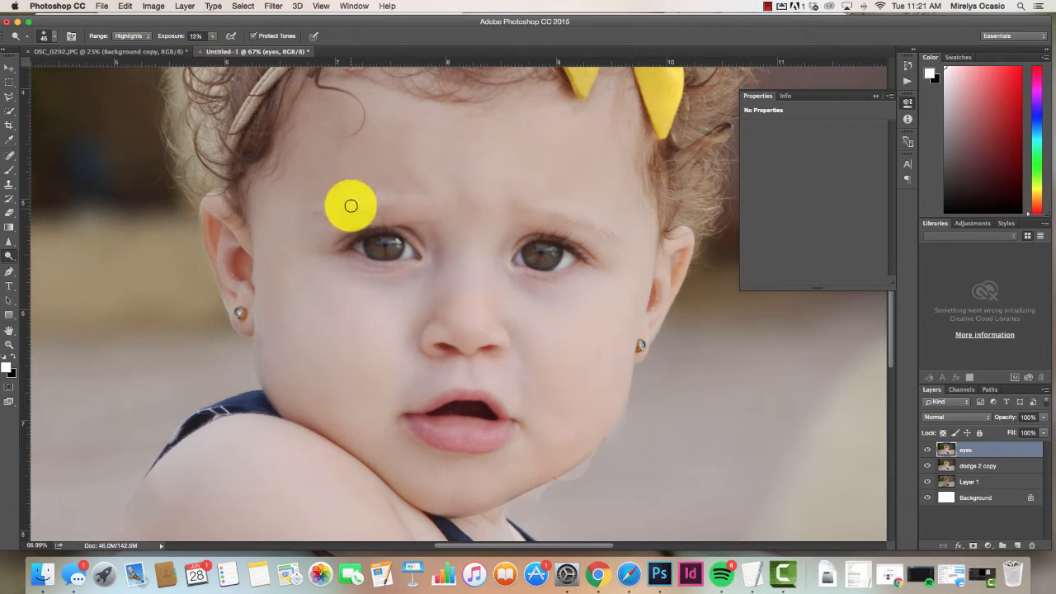
- Dodge the irises of both eyes with a smaller brush of about 15 px and compare with the eyes layer hidden
{"action": "left_click", "coordinate": [9, 344]}
{"action": "left_click_drag", "start_coordinate": [495, 272], "coordinate": [522, 271]}
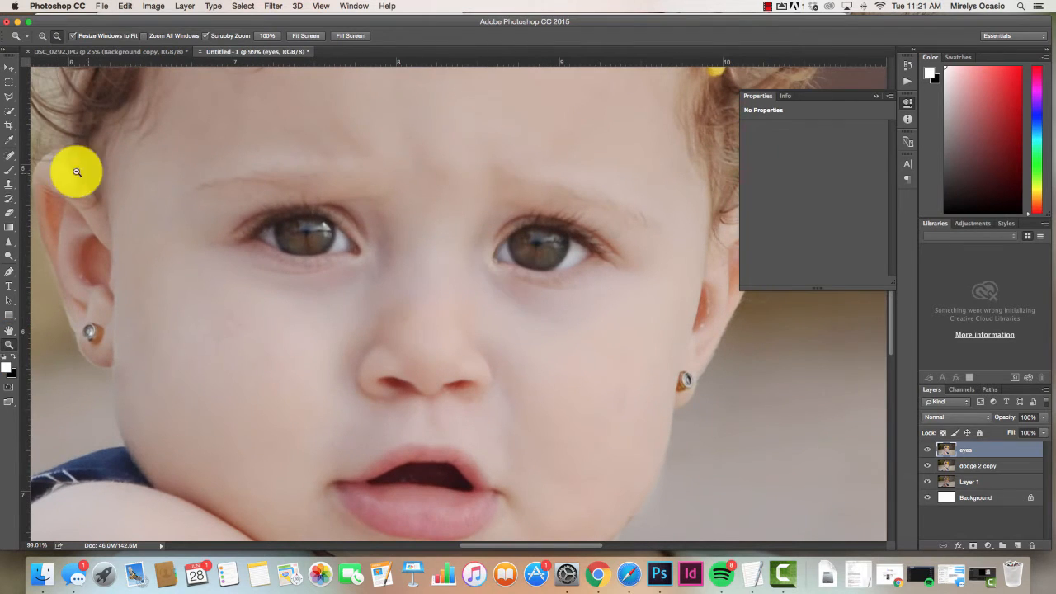
{"action": "left_click", "coordinate": [7, 175]}
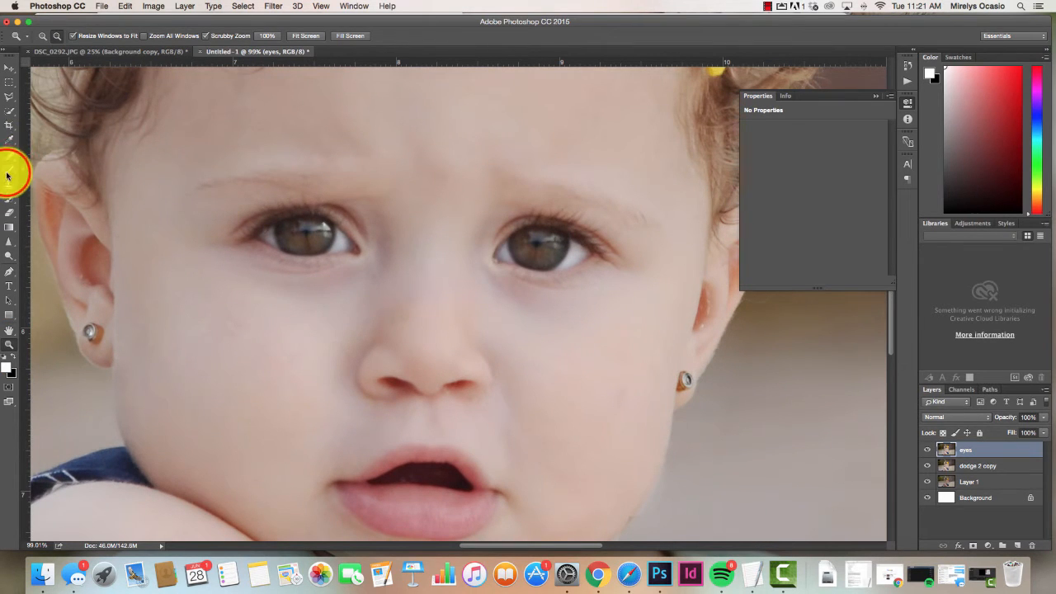
{"action": "left_click", "coordinate": [9, 254]}
{"action": "left_click", "coordinate": [288, 226]}
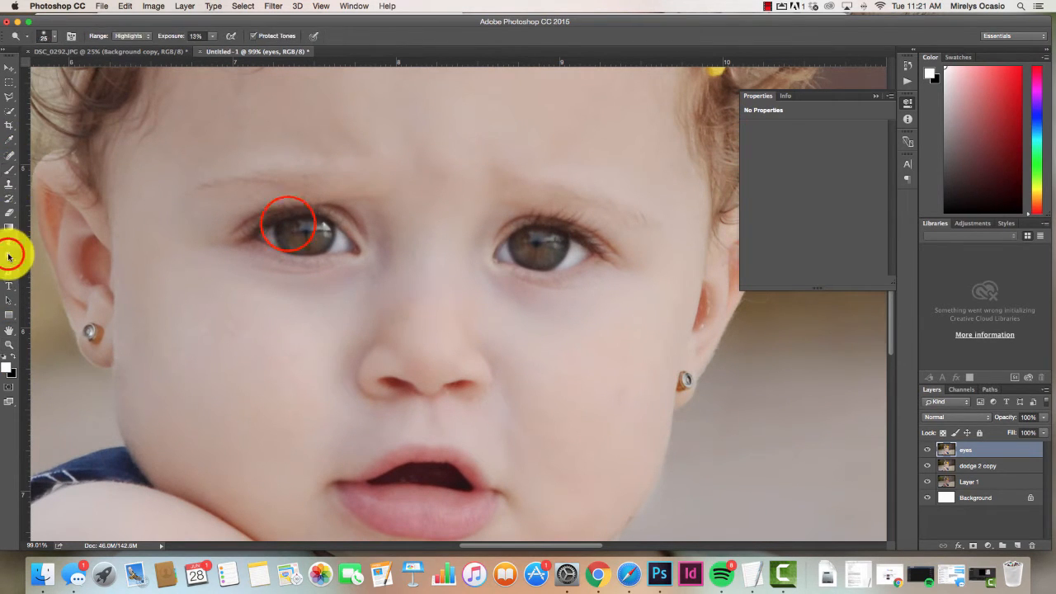
{"action": "mouse_move", "coordinate": [311, 226]}
{"action": "left_mouse_down"}
{"action": "mouse_move", "coordinate": [288, 224]}
{"action": "mouse_move", "coordinate": [289, 234]}
{"action": "mouse_move", "coordinate": [314, 240]}
{"action": "mouse_move", "coordinate": [312, 218]}
{"action": "mouse_move", "coordinate": [315, 231]}
{"action": "mouse_move", "coordinate": [302, 236]}
{"action": "mouse_move", "coordinate": [281, 228]}
{"action": "left_mouse_up"}
{"action": "mouse_move", "coordinate": [522, 238]}
{"action": "left_mouse_down"}
{"action": "mouse_move", "coordinate": [499, 238]}
{"action": "mouse_move", "coordinate": [514, 238]}
{"action": "mouse_move", "coordinate": [523, 256]}
{"action": "mouse_move", "coordinate": [557, 254]}
{"action": "mouse_move", "coordinate": [538, 235]}
{"action": "mouse_move", "coordinate": [561, 238]}
{"action": "mouse_move", "coordinate": [552, 256]}
{"action": "left_mouse_up"}
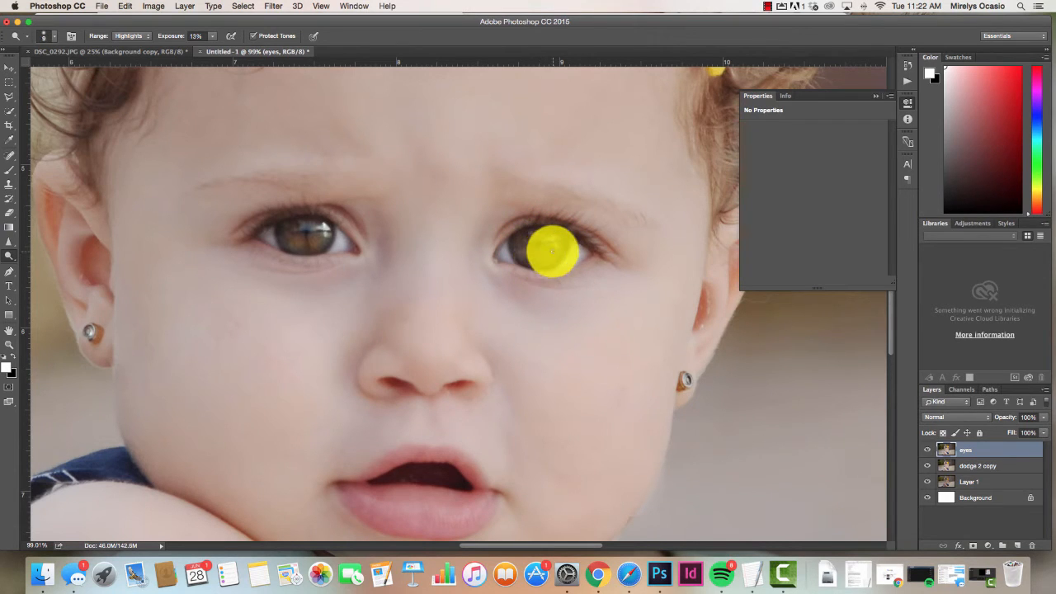
{"action": "mouse_move", "coordinate": [552, 250]}
{"action": "left_mouse_down"}
{"action": "mouse_move", "coordinate": [521, 282]}
{"action": "mouse_move", "coordinate": [556, 255]}
{"action": "left_mouse_up"}
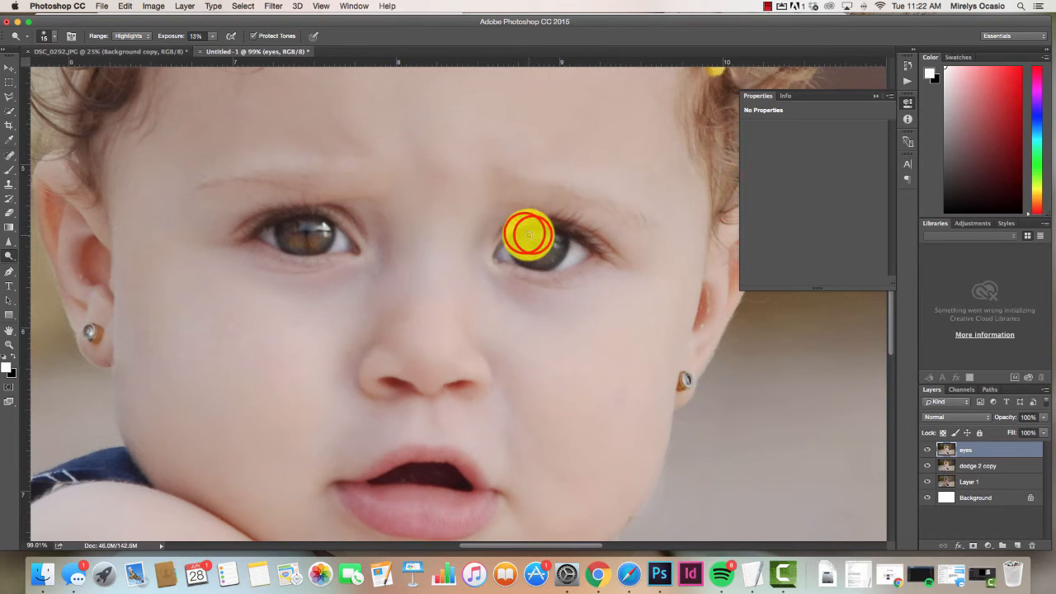
{"action": "left_click", "coordinate": [927, 450]}
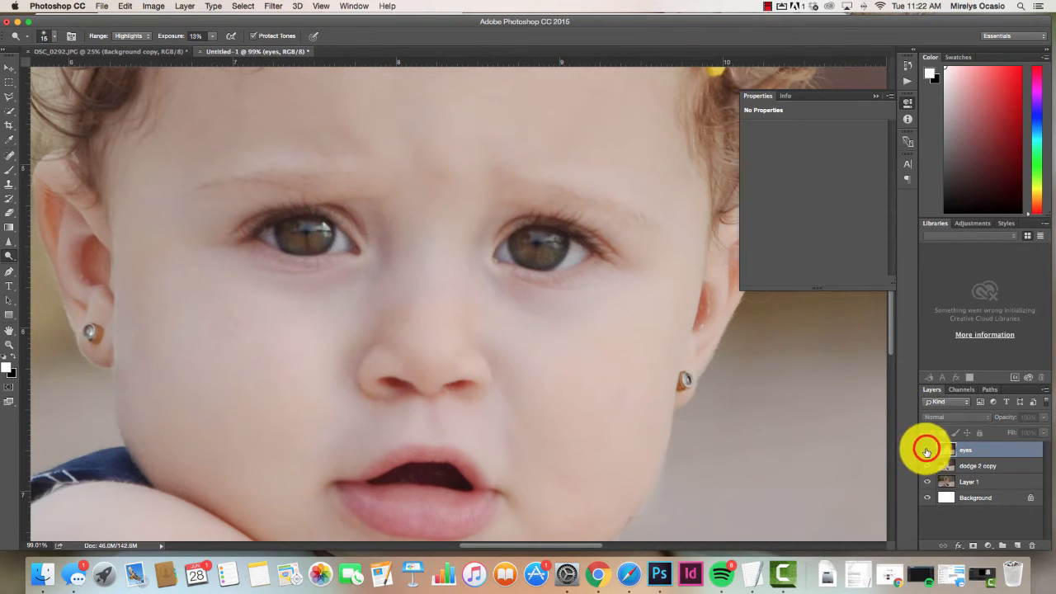
{"action": "mouse_move", "coordinate": [313, 238]}
{"action": "left_mouse_down"}
{"action": "mouse_move", "coordinate": [338, 230]}
{"action": "mouse_move", "coordinate": [316, 243]}
{"action": "mouse_move", "coordinate": [288, 235]}
{"action": "mouse_move", "coordinate": [295, 222]}
{"action": "left_mouse_up"}
- Set the Dodge range to Midtones and brighten the irises of both eyes
{"action": "left_click", "coordinate": [132, 36]}
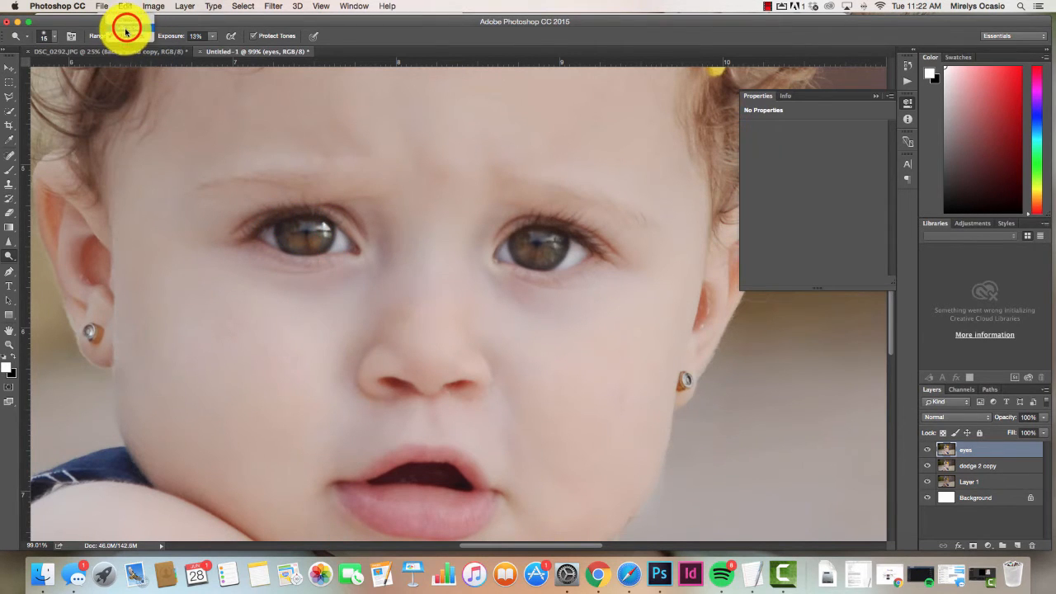
{"action": "left_click", "coordinate": [129, 27]}
{"action": "left_click", "coordinate": [293, 236]}
{"action": "mouse_move", "coordinate": [304, 240]}
{"action": "left_mouse_down"}
{"action": "mouse_move", "coordinate": [328, 237]}
{"action": "mouse_move", "coordinate": [322, 223]}
{"action": "mouse_move", "coordinate": [309, 246]}
{"action": "mouse_move", "coordinate": [293, 220]}
{"action": "left_mouse_up"}
{"action": "mouse_move", "coordinate": [523, 236]}
{"action": "left_mouse_down"}
{"action": "mouse_move", "coordinate": [555, 251]}
{"action": "mouse_move", "coordinate": [541, 247]}
{"action": "mouse_move", "coordinate": [554, 237]}
{"action": "mouse_move", "coordinate": [547, 258]}
{"action": "mouse_move", "coordinate": [523, 236]}
{"action": "left_mouse_up"}
{"action": "left_click", "coordinate": [518, 239]}
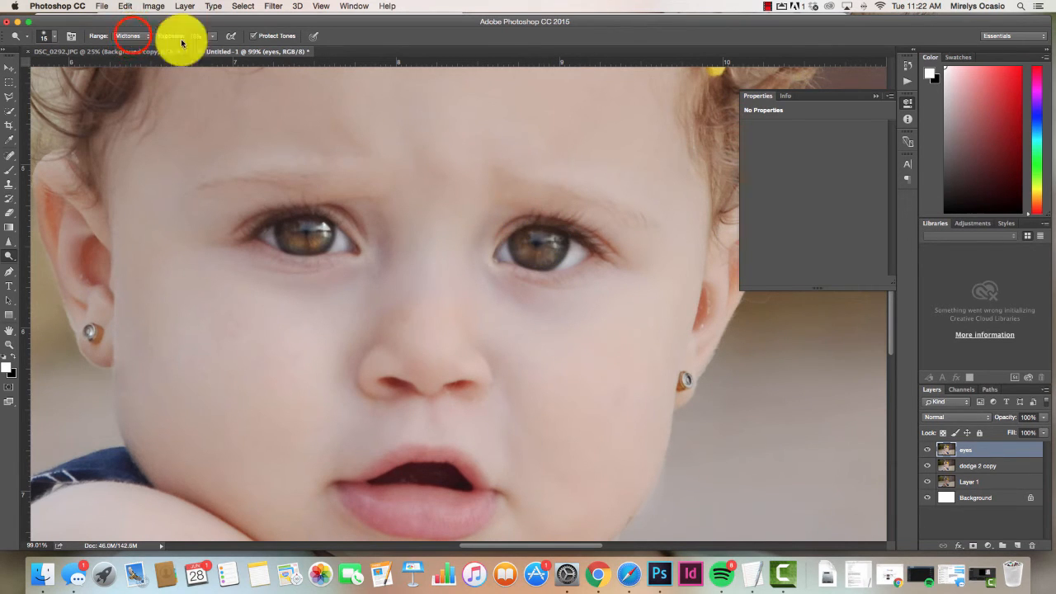
- Set the Dodge range to Shadows and brush over both irises
{"action": "left_click", "coordinate": [133, 35]}
{"action": "left_click", "coordinate": [132, 23]}
{"action": "mouse_move", "coordinate": [286, 224]}
{"action": "left_mouse_down"}
{"action": "mouse_move", "coordinate": [313, 246]}
{"action": "mouse_move", "coordinate": [324, 228]}
{"action": "mouse_move", "coordinate": [323, 243]}
{"action": "mouse_move", "coordinate": [328, 223]}
{"action": "mouse_move", "coordinate": [272, 233]}
{"action": "mouse_move", "coordinate": [306, 223]}
{"action": "left_mouse_up"}
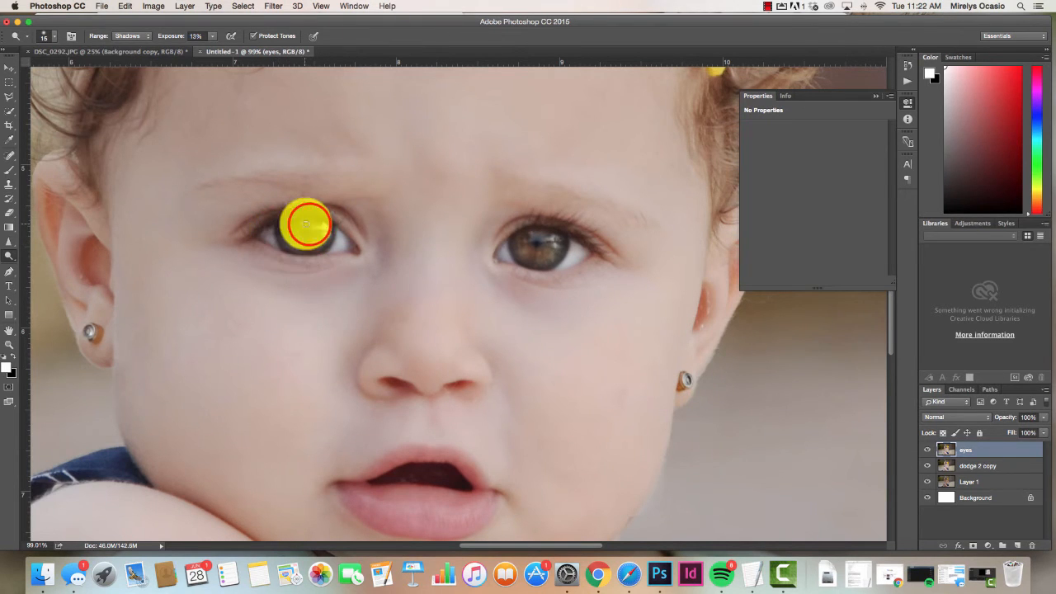
{"action": "mouse_move", "coordinate": [520, 236]}
{"action": "left_mouse_down"}
{"action": "mouse_move", "coordinate": [533, 252]}
{"action": "mouse_move", "coordinate": [557, 253]}
{"action": "left_mouse_up"}
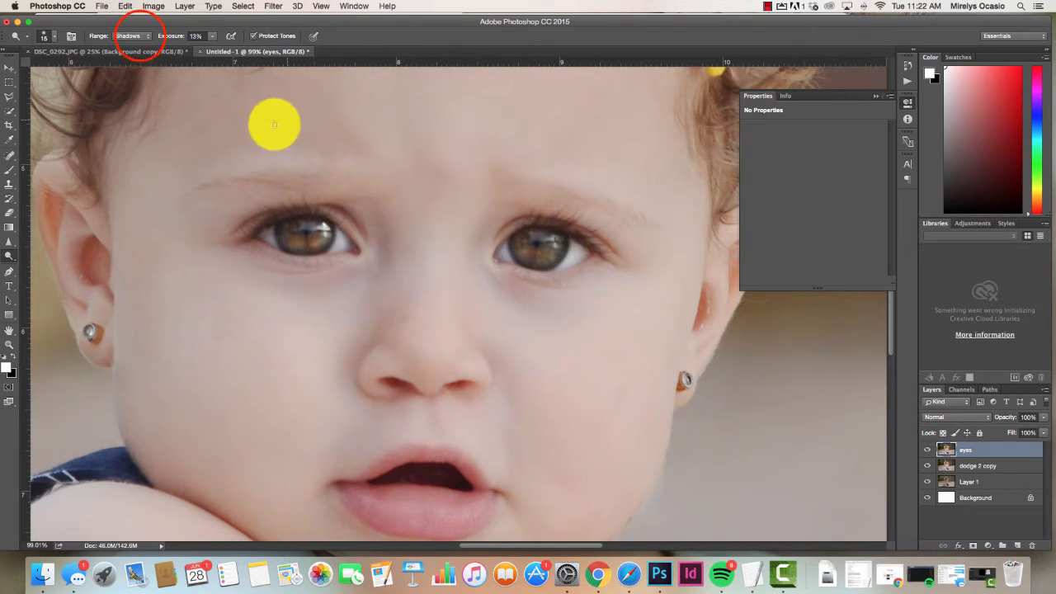
- Dodge both irises using the Highlights range at 48% exposure, toggling the layer's visibility and the last stroke to compare
{"action": "left_click", "coordinate": [132, 36]}
{"action": "left_click", "coordinate": [135, 55]}
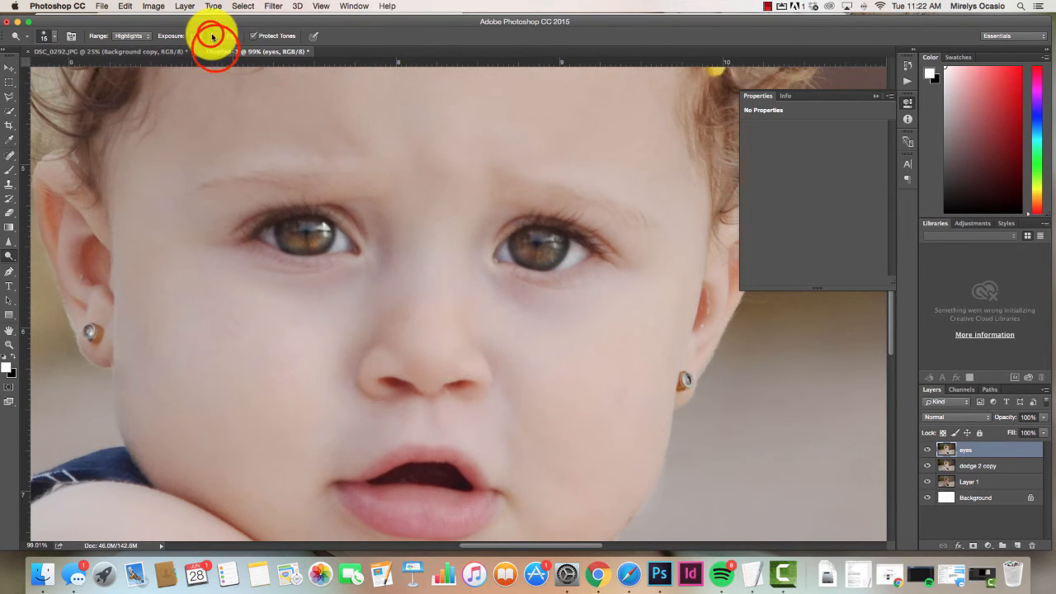
{"action": "mouse_move", "coordinate": [212, 35]}
{"action": "left_mouse_down"}
{"action": "mouse_move", "coordinate": [229, 41]}
{"action": "mouse_move", "coordinate": [230, 25]}
{"action": "left_mouse_up"}
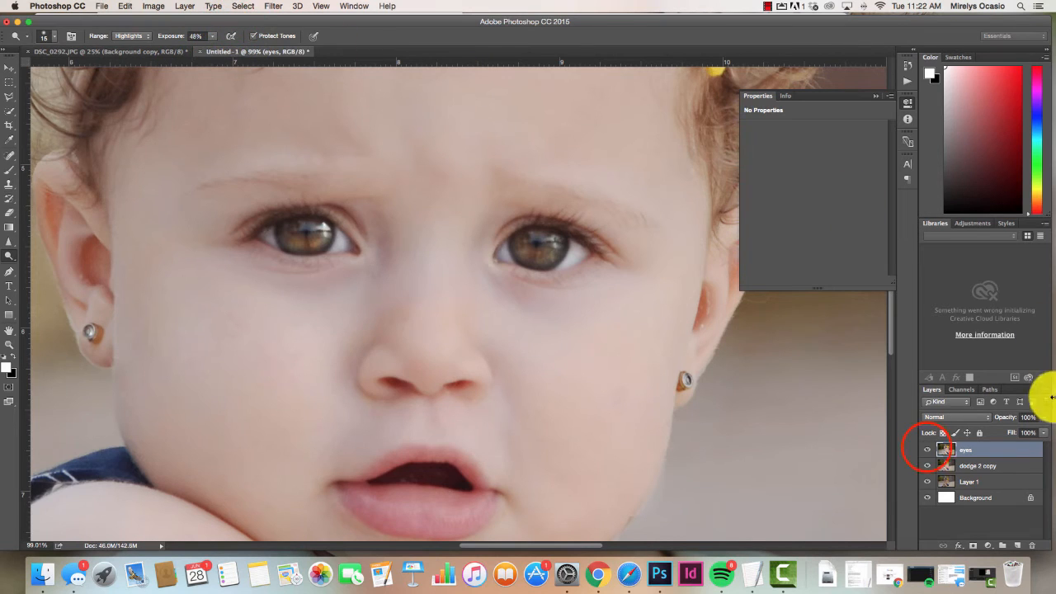
{"action": "left_click", "coordinate": [927, 450]}
{"action": "left_click", "coordinate": [927, 449]}
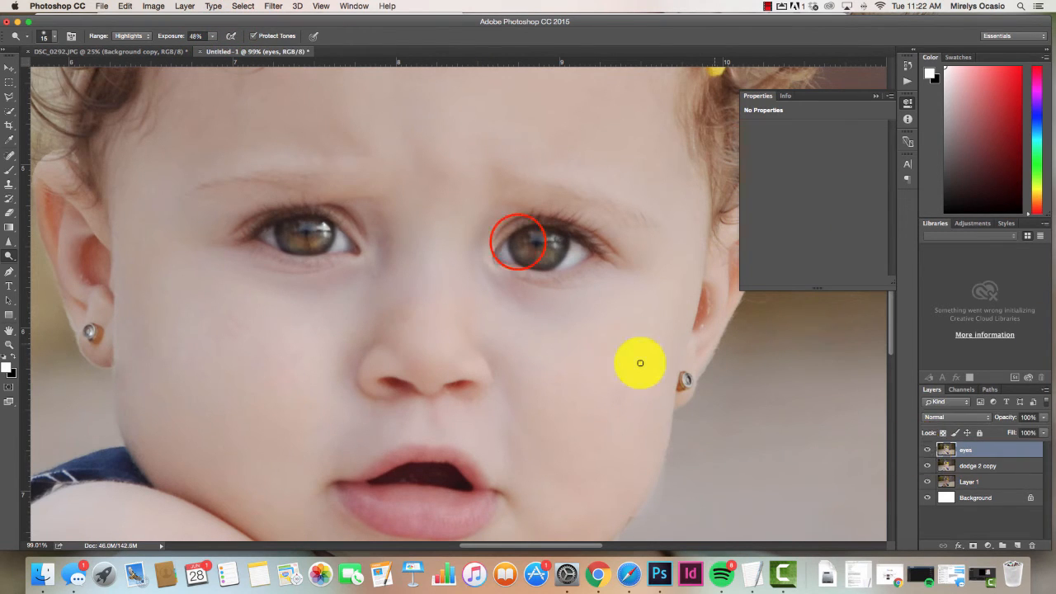
{"action": "mouse_move", "coordinate": [528, 259]}
{"action": "left_mouse_down"}
{"action": "mouse_move", "coordinate": [559, 246]}
{"action": "mouse_move", "coordinate": [533, 261]}
{"action": "mouse_move", "coordinate": [561, 243]}
{"action": "mouse_move", "coordinate": [555, 257]}
{"action": "mouse_move", "coordinate": [518, 239]}
{"action": "mouse_move", "coordinate": [542, 248]}
{"action": "mouse_move", "coordinate": [549, 233]}
{"action": "mouse_move", "coordinate": [519, 239]}
{"action": "mouse_move", "coordinate": [535, 233]}
{"action": "mouse_move", "coordinate": [555, 248]}
{"action": "mouse_move", "coordinate": [527, 252]}
{"action": "mouse_move", "coordinate": [555, 254]}
{"action": "mouse_move", "coordinate": [552, 239]}
{"action": "mouse_move", "coordinate": [509, 245]}
{"action": "mouse_move", "coordinate": [516, 258]}
{"action": "mouse_move", "coordinate": [542, 262]}
{"action": "mouse_move", "coordinate": [561, 249]}
{"action": "mouse_move", "coordinate": [276, 224]}
{"action": "mouse_move", "coordinate": [290, 239]}
{"action": "mouse_move", "coordinate": [324, 226]}
{"action": "mouse_move", "coordinate": [292, 233]}
{"action": "mouse_move", "coordinate": [324, 243]}
{"action": "mouse_move", "coordinate": [287, 246]}
{"action": "mouse_move", "coordinate": [323, 235]}
{"action": "mouse_move", "coordinate": [312, 217]}
{"action": "mouse_move", "coordinate": [333, 236]}
{"action": "left_mouse_up"}
{"action": "key", "text": "super+z"}
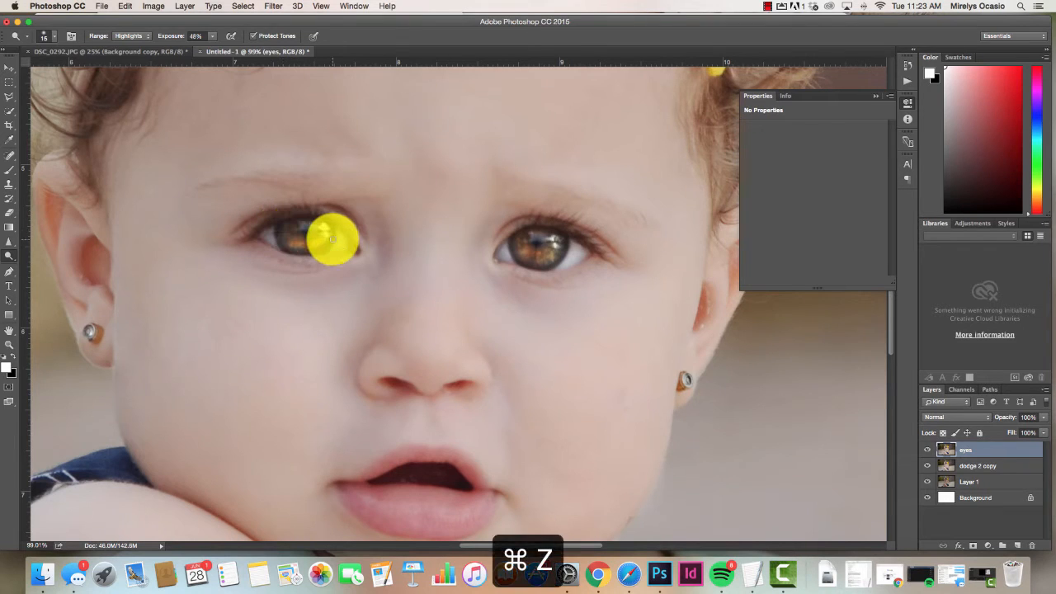
{"action": "key", "text": "super+z"}
- Lower the eyes layer's opacity to 53% and dab more highlights on the iris beneath the bow
{"action": "left_click", "coordinate": [1043, 418]}
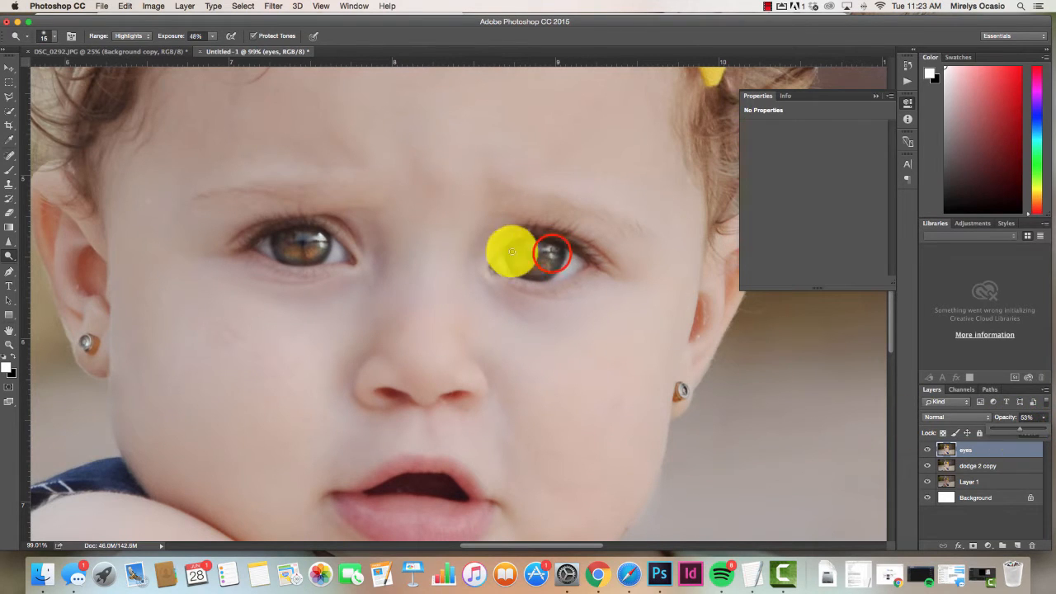
{"action": "left_click", "coordinate": [551, 252]}
{"action": "left_click", "coordinate": [526, 268]}
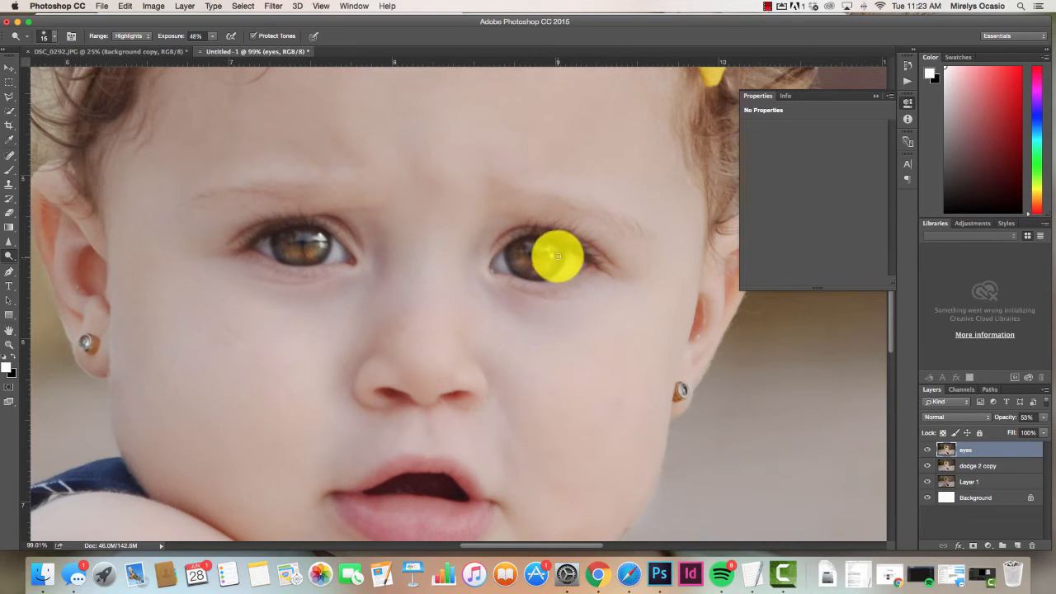
- Check the eyes against the whole portrait and set the eyes layer's opacity to 61%
{"action": "left_click", "coordinate": [11, 327]}
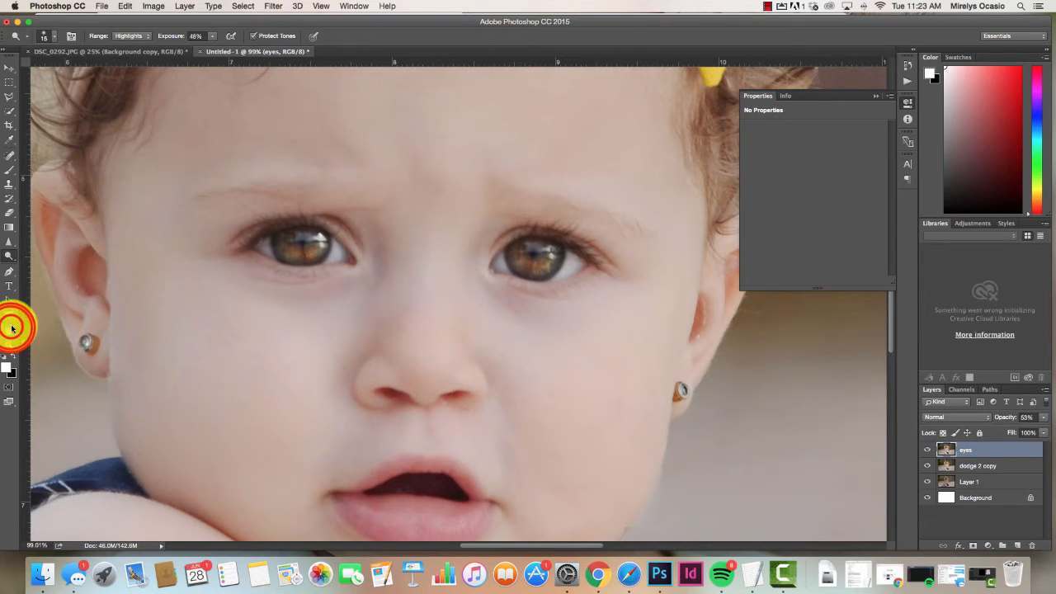
{"action": "double_click", "coordinate": [12, 330]}
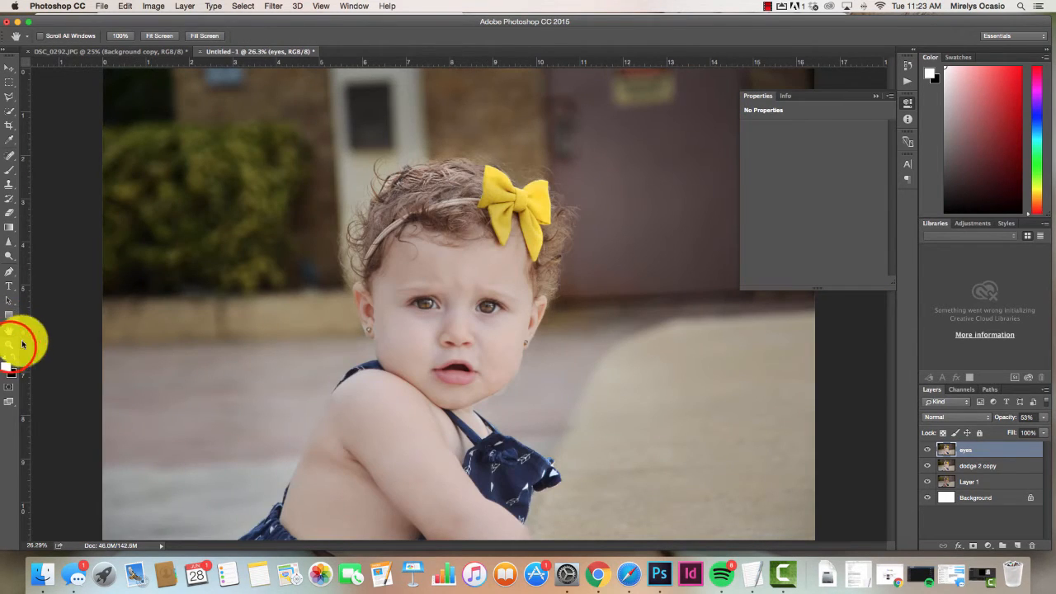
{"action": "left_click", "coordinate": [9, 346]}
{"action": "left_click_drag", "start_coordinate": [440, 323], "coordinate": [509, 320]}
{"action": "left_click", "coordinate": [1037, 423]}
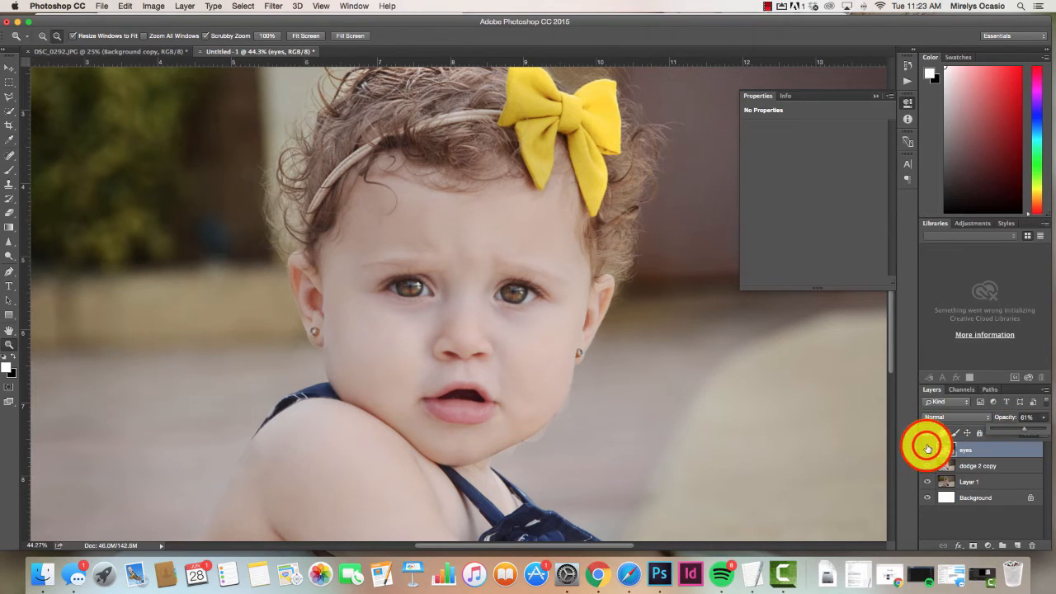
- Compare the portrait with and without the eyes layer, and lower that layer's opacity to 46%
{"action": "left_click", "coordinate": [927, 449]}
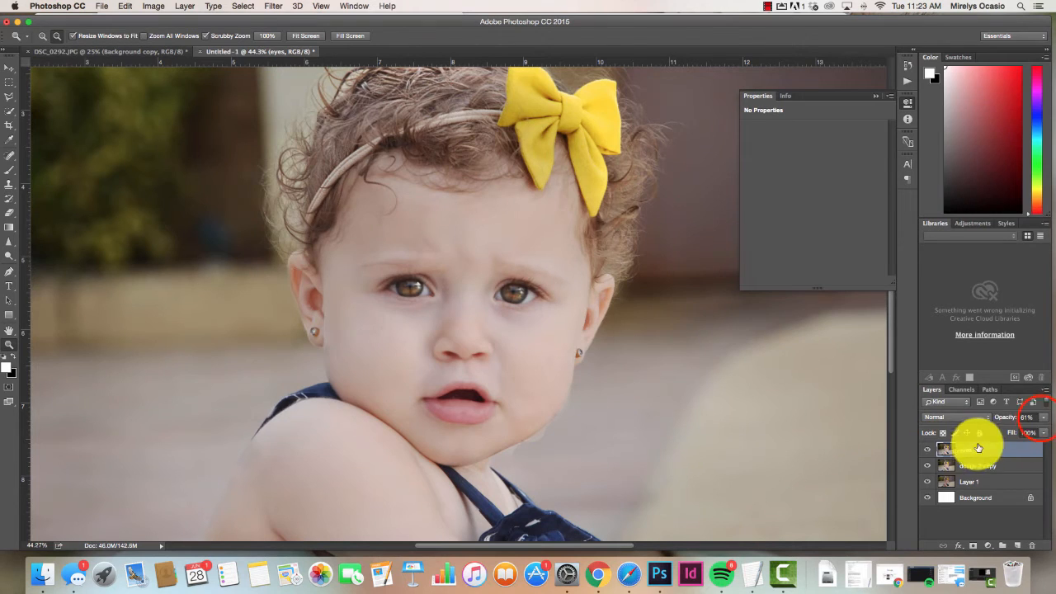
{"action": "left_click", "coordinate": [1041, 418]}
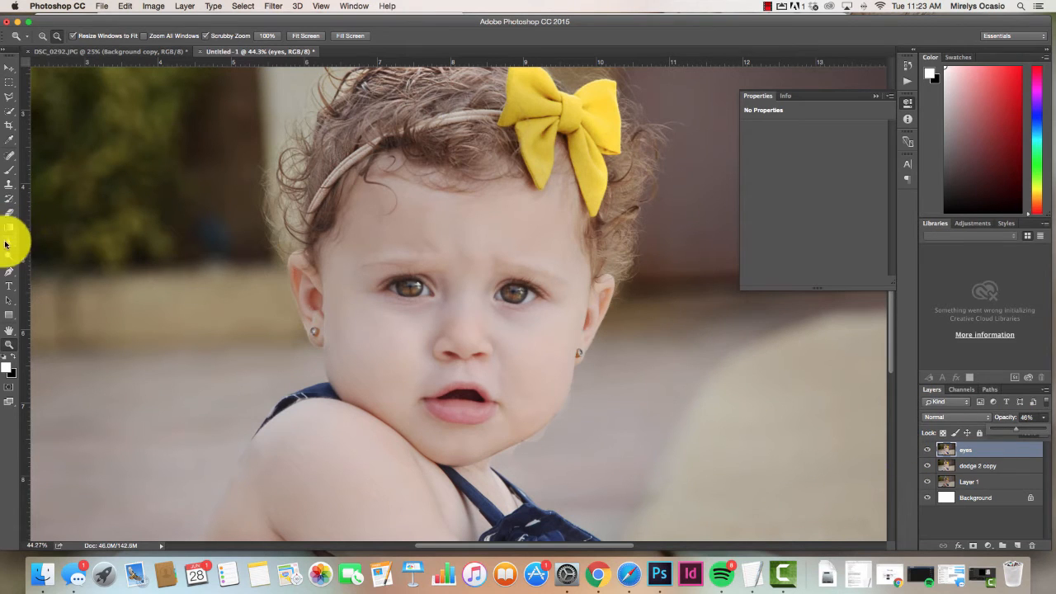
- Burn around the edges of both irises using the Midtones range at 62% exposure with a size 20 brush
{"action": "left_click", "coordinate": [9, 345]}
{"action": "left_click_drag", "start_coordinate": [388, 325], "coordinate": [422, 318]}
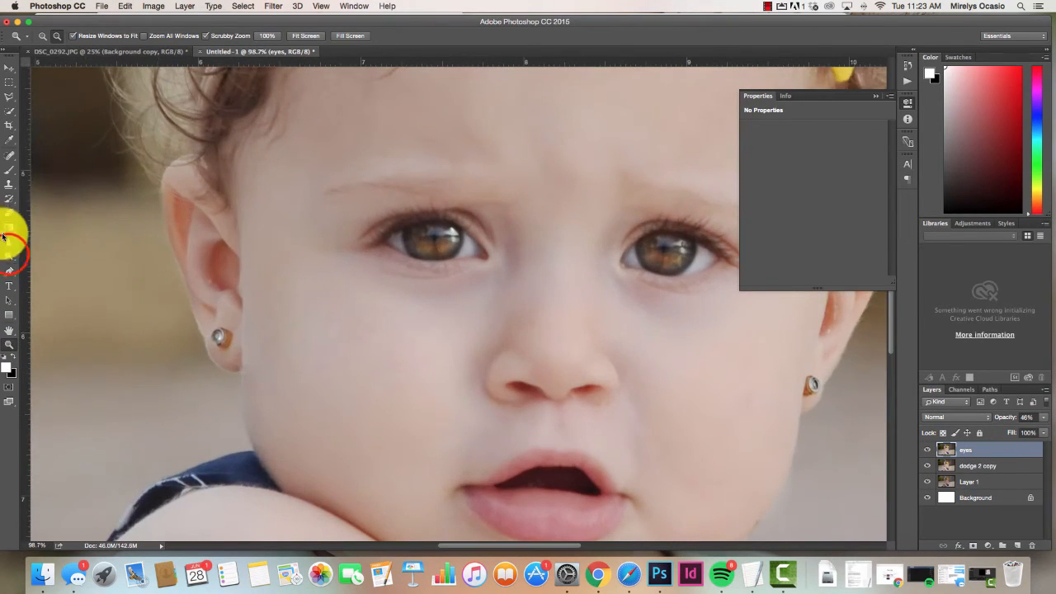
{"action": "left_click", "coordinate": [8, 257]}
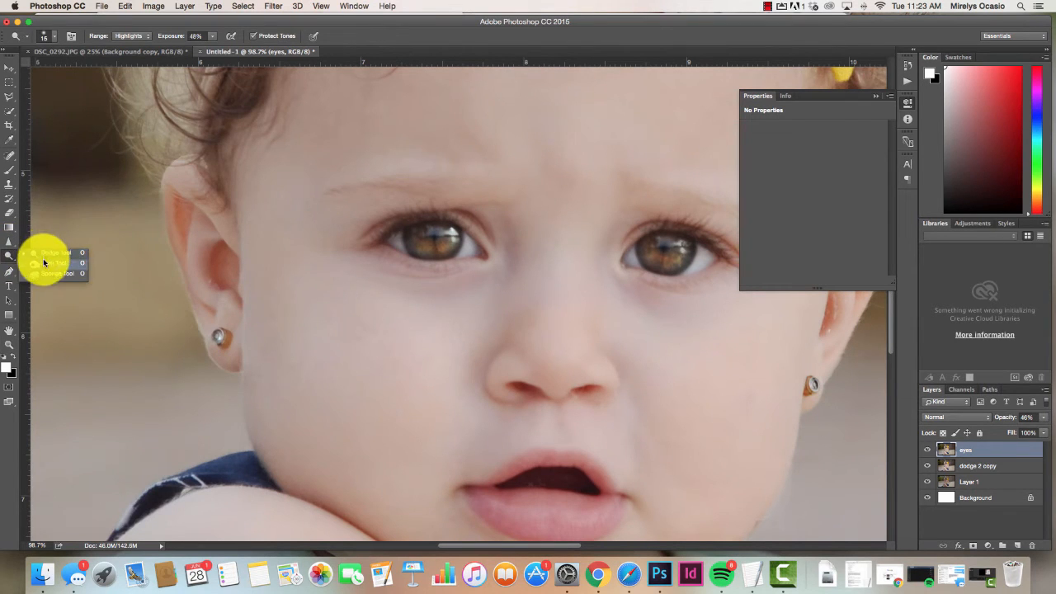
{"action": "left_click", "coordinate": [44, 262]}
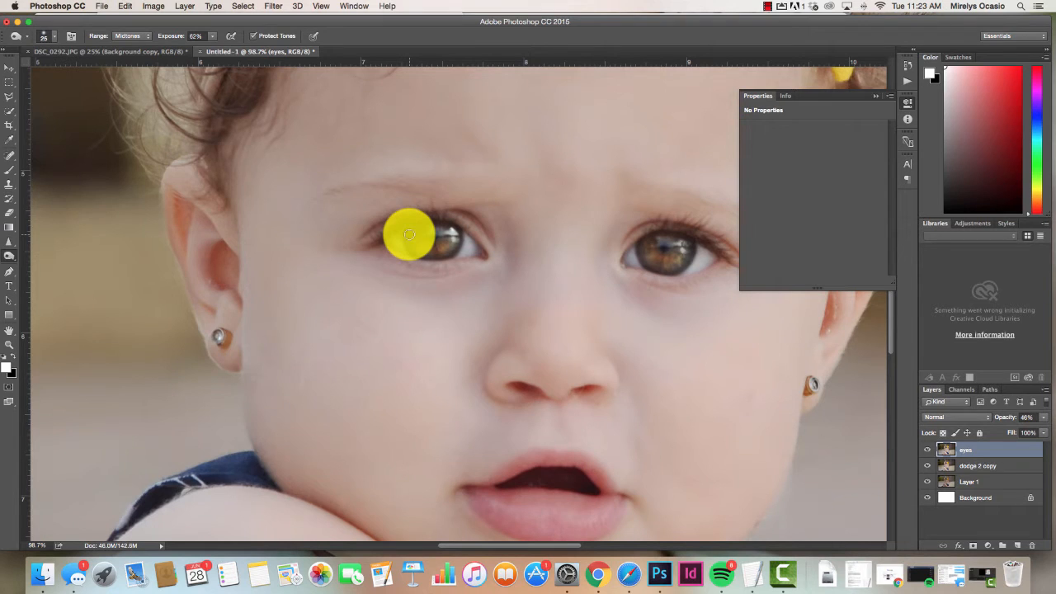
{"action": "mouse_move", "coordinate": [406, 233]}
{"action": "left_mouse_down"}
{"action": "mouse_move", "coordinate": [425, 258]}
{"action": "mouse_move", "coordinate": [459, 238]}
{"action": "left_mouse_up"}
{"action": "left_click", "coordinate": [437, 255]}
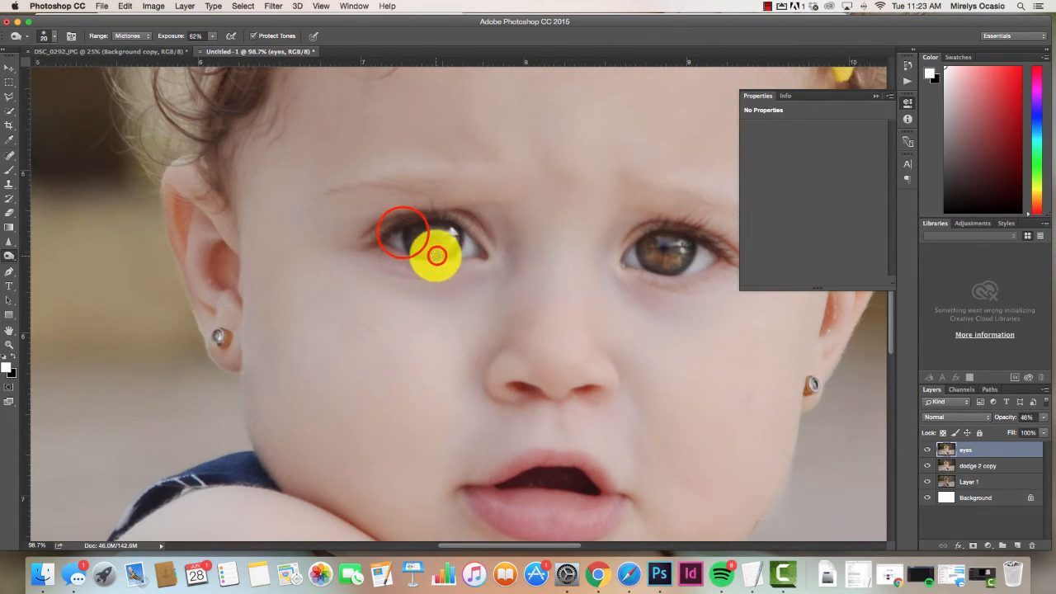
{"action": "left_click", "coordinate": [403, 235]}
{"action": "left_click", "coordinate": [639, 243]}
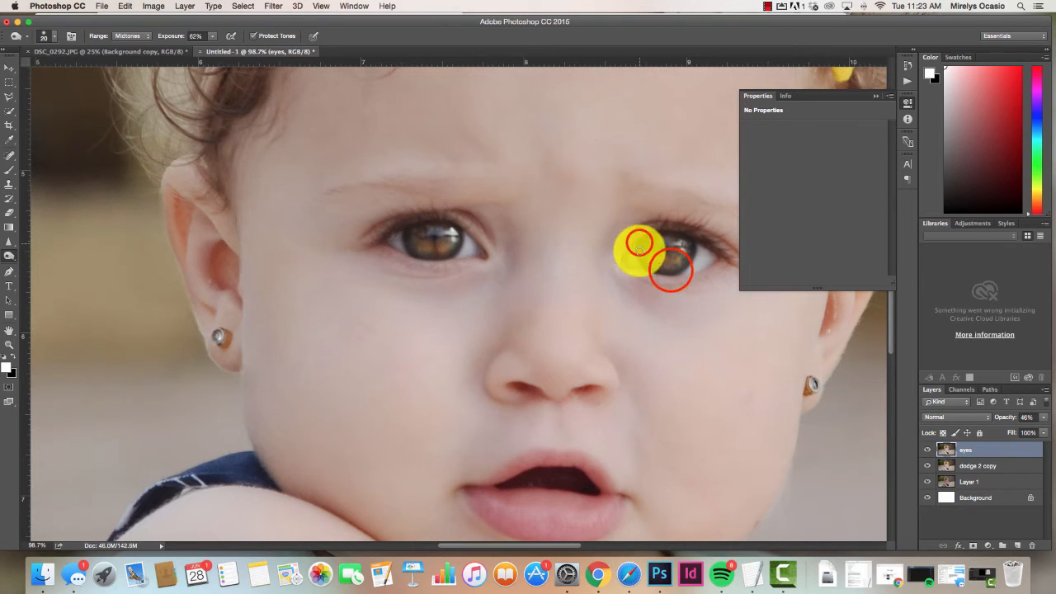
{"action": "left_click", "coordinate": [671, 274]}
{"action": "left_click", "coordinate": [693, 239]}
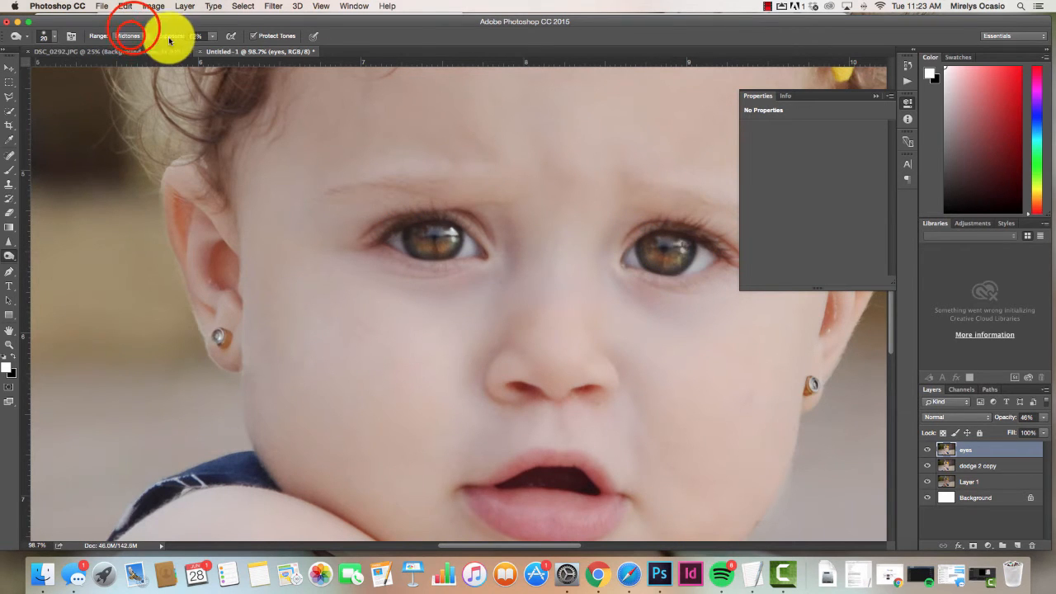
- Burn the edge of the iris beneath the bow using the Shadows range, undoing the last dab at its center
{"action": "left_click", "coordinate": [132, 35]}
{"action": "left_click", "coordinate": [128, 23]}
{"action": "left_click", "coordinate": [636, 246]}
{"action": "left_click", "coordinate": [665, 276]}
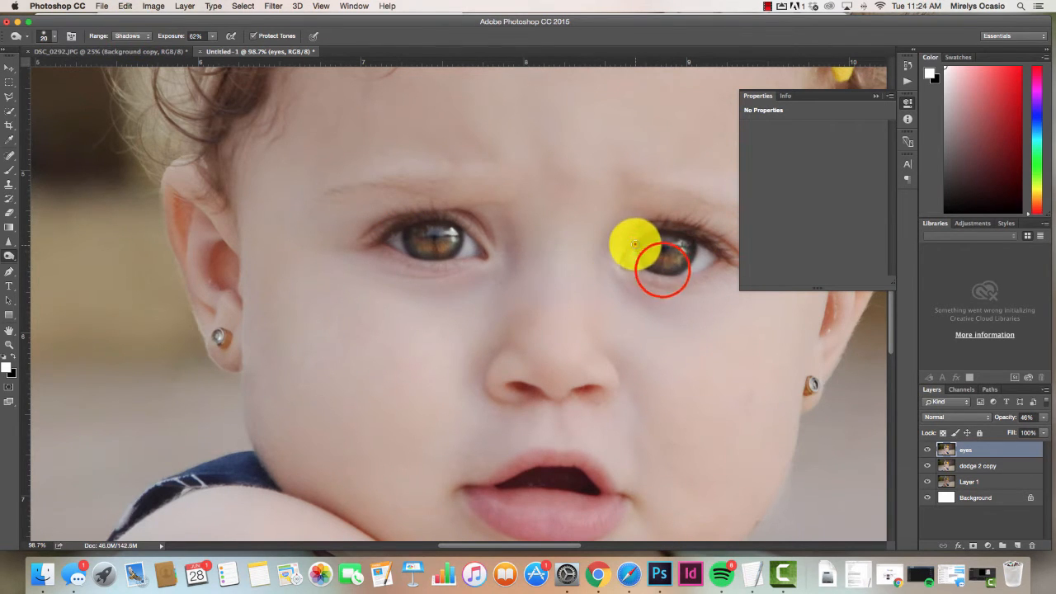
{"action": "left_click", "coordinate": [658, 264]}
{"action": "left_click", "coordinate": [688, 243]}
{"action": "left_click", "coordinate": [662, 246]}
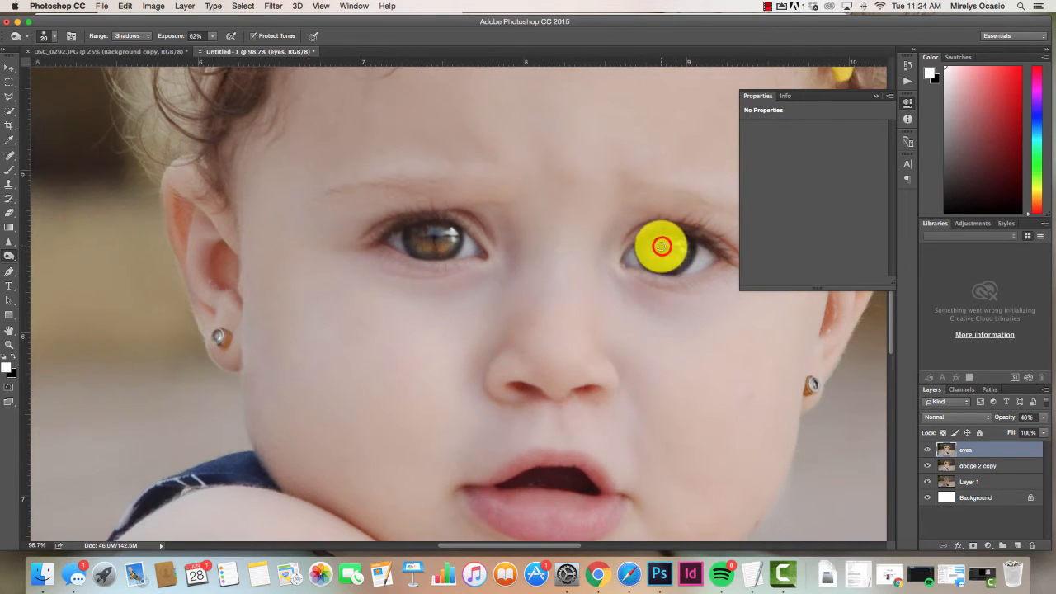
{"action": "key", "text": "super+z"}
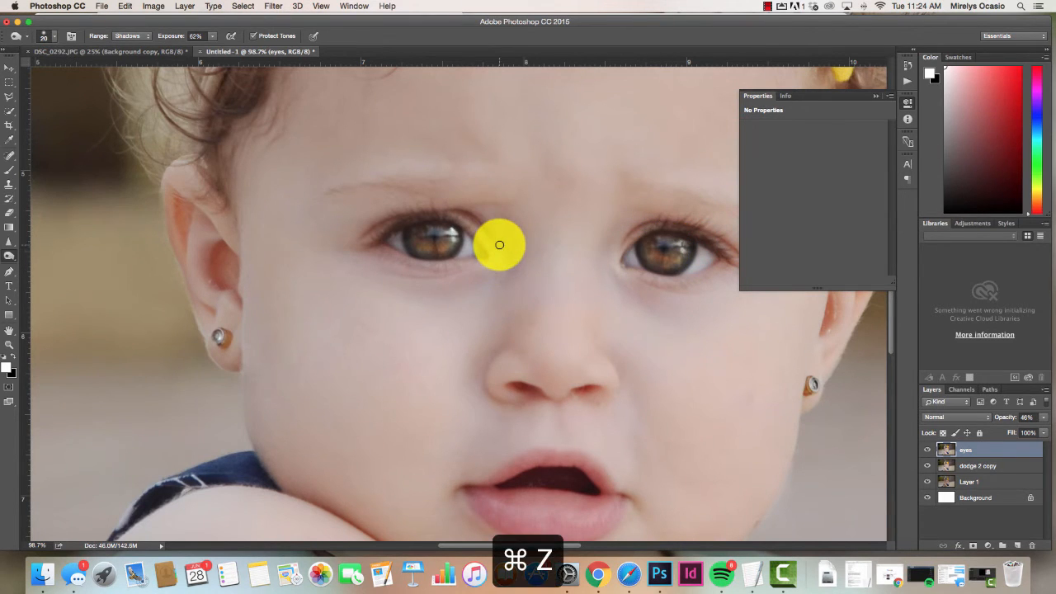
- Burn the shadows along the other iris's edge and toggle the eyes layer's visibility to compare
{"action": "left_click", "coordinate": [406, 238]}
{"action": "left_click", "coordinate": [404, 239]}
{"action": "left_click", "coordinate": [463, 236]}
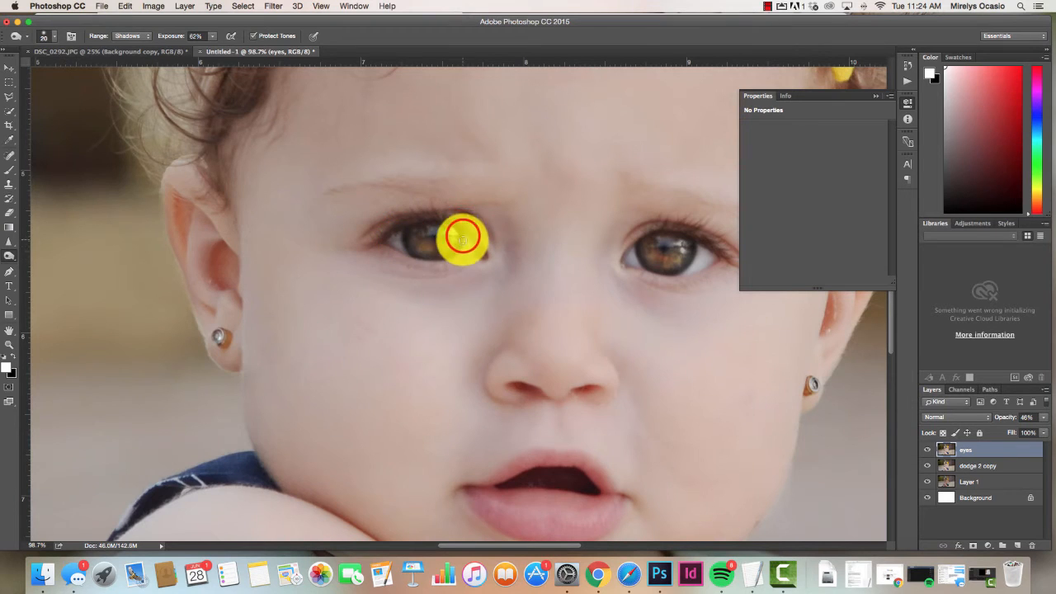
{"action": "left_click", "coordinate": [440, 257]}
{"action": "left_click", "coordinate": [465, 237]}
{"action": "left_click", "coordinate": [440, 258]}
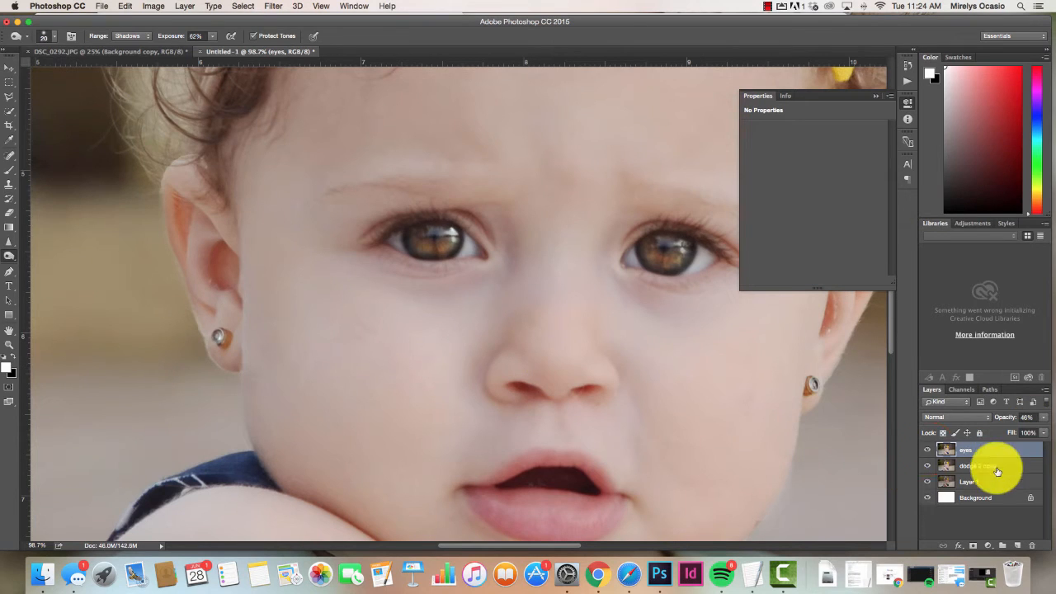
{"action": "left_click", "coordinate": [928, 450]}
{"action": "left_click", "coordinate": [928, 450]}
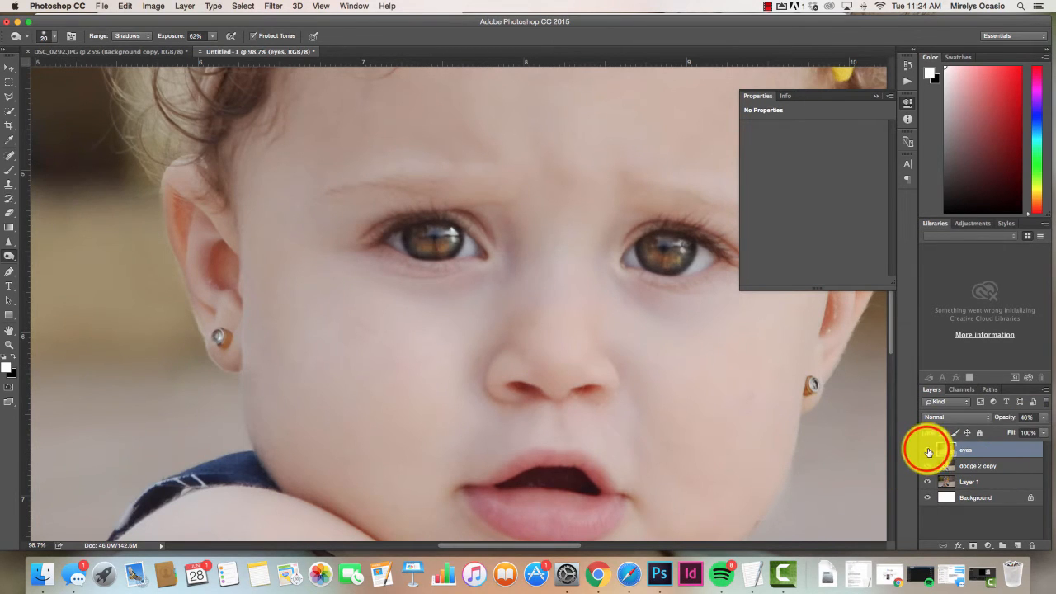
{"action": "left_click", "coordinate": [928, 449]}
{"action": "left_click", "coordinate": [927, 449]}
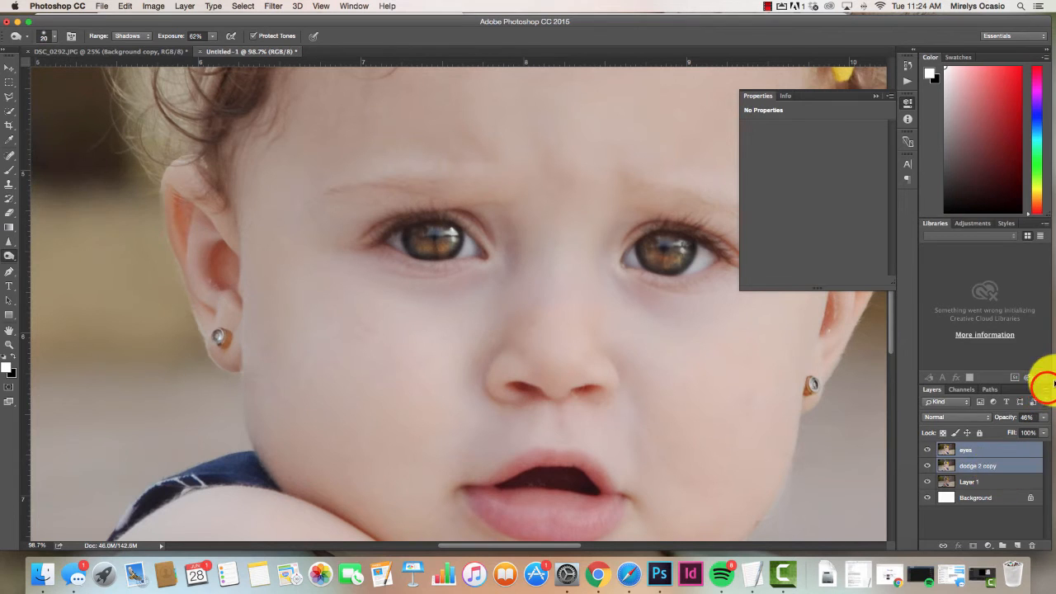
- Merge the eyes and dodge 2 copy layers into one
{"action": "left_click", "coordinate": [1044, 388]}
{"action": "left_click", "coordinate": [984, 470]}
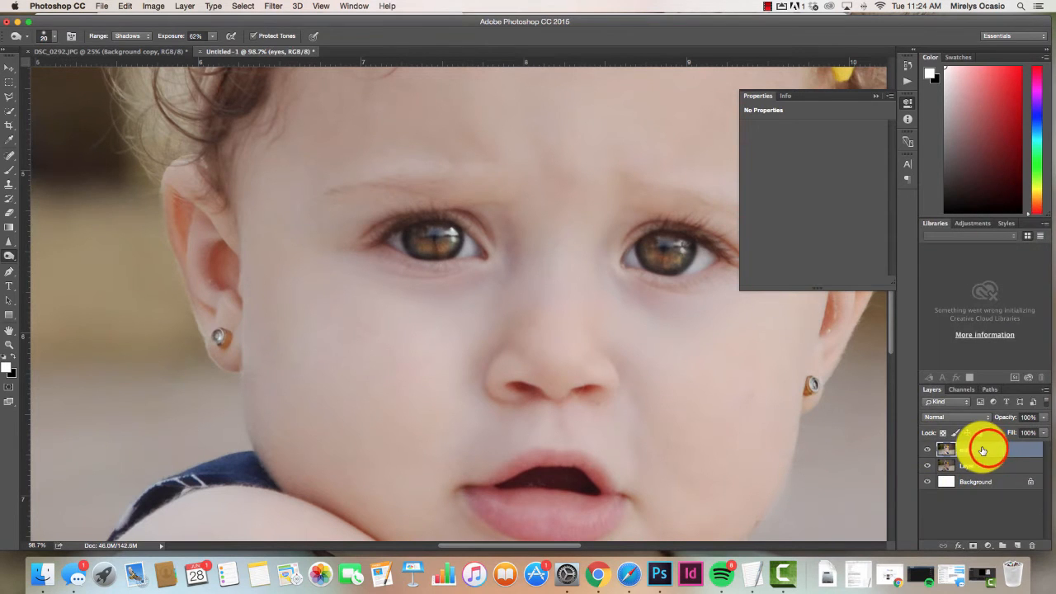
- Duplicate the merged eyes layer and name the copy lips
{"action": "left_click_drag", "start_coordinate": [989, 450], "coordinate": [1016, 544]}
{"action": "double_click", "coordinate": [974, 451]}
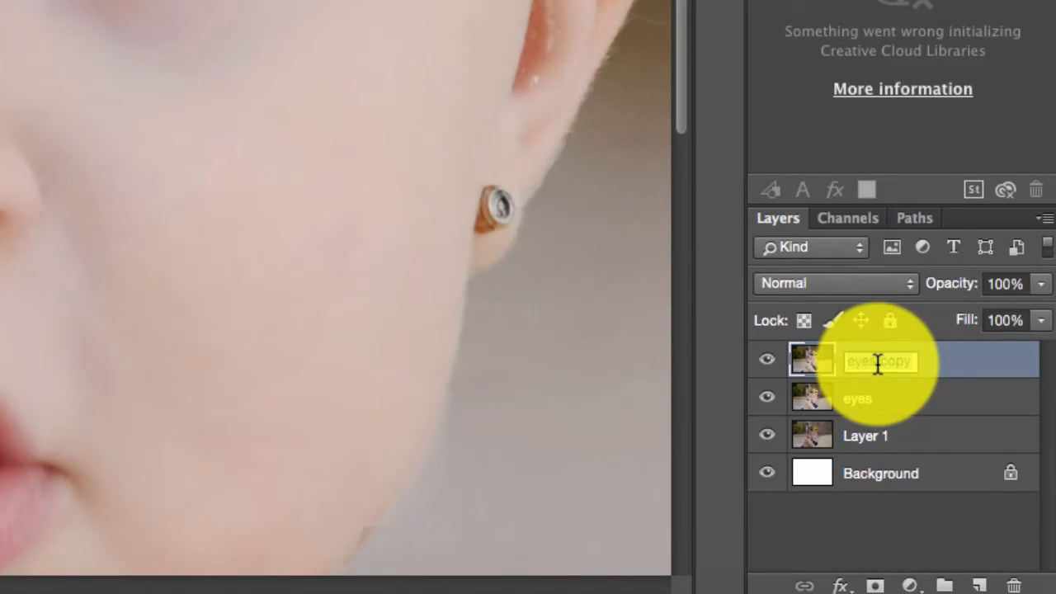
{"action": "type", "text": "lips"}
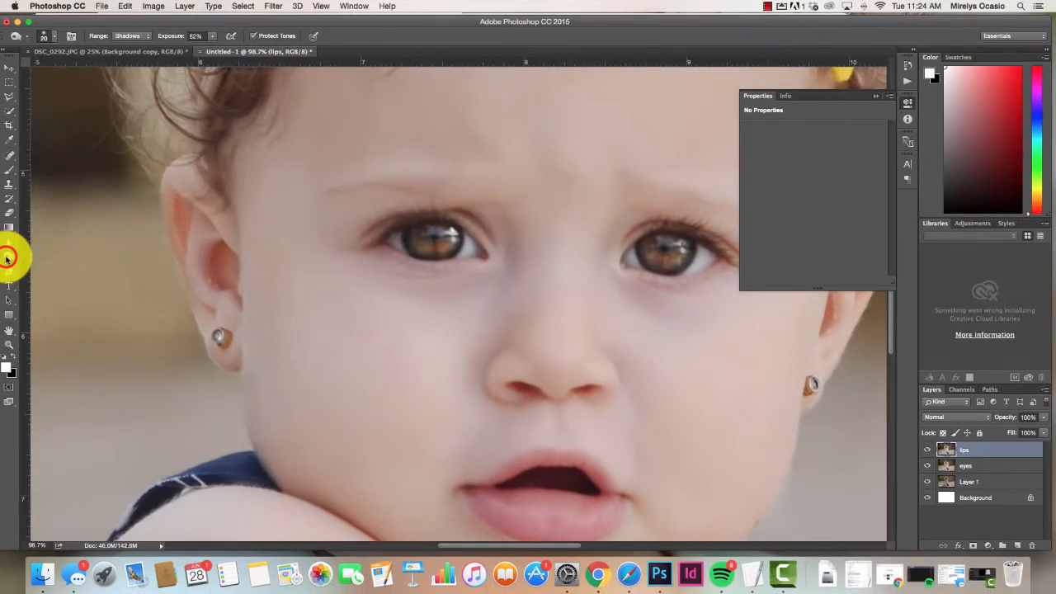
- Reduce the Dodge brush to size 9 and try lightening the lower lip at 48% exposure, undoing the strokes
{"action": "left_click", "coordinate": [6, 260]}
{"action": "left_click", "coordinate": [25, 262]}
{"action": "mouse_move", "coordinate": [495, 507]}
{"action": "left_mouse_down"}
{"action": "mouse_move", "coordinate": [537, 506]}
{"action": "mouse_move", "coordinate": [518, 515]}
{"action": "left_mouse_up"}
{"action": "key", "text": "super+z"}
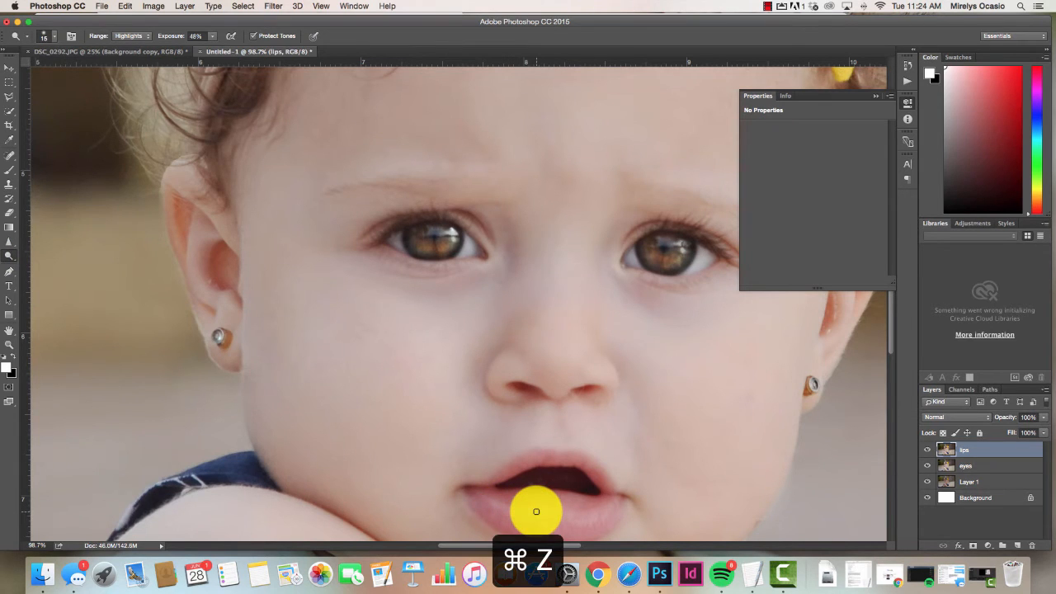
{"action": "key", "text": "bracketleft"}
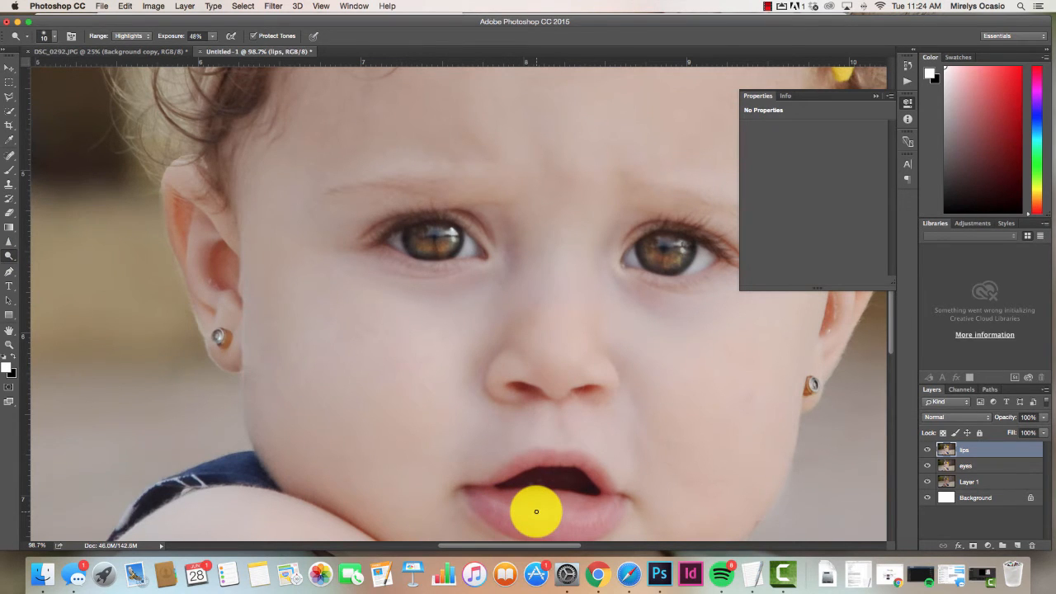
{"action": "scroll", "coordinate": [575, 453], "scroll_direction": "down", "scroll_amount": 5}
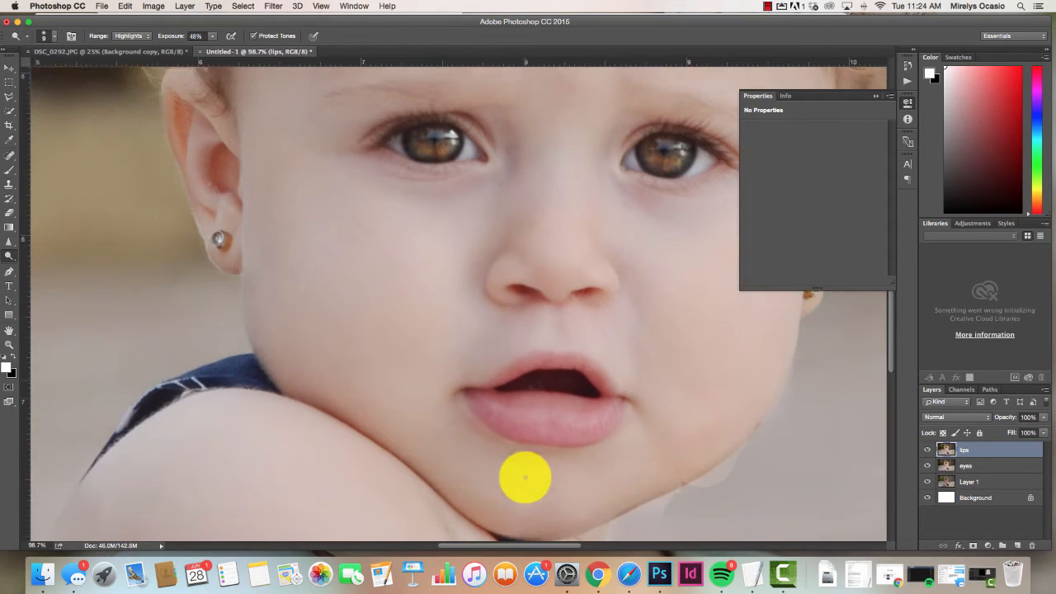
{"action": "left_click_drag", "start_coordinate": [486, 378], "coordinate": [580, 385]}
{"action": "key", "text": "super+z"}
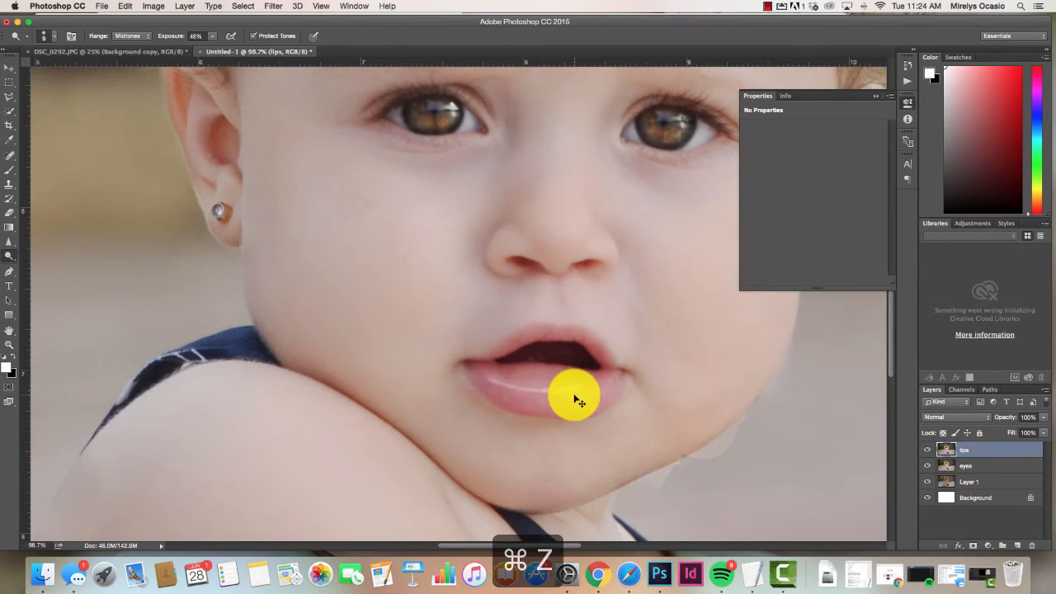
- Set the Dodge exposure to 17% and brush soft Midtones highlights along the lower lip, undoing one stroke
{"action": "left_click", "coordinate": [212, 36]}
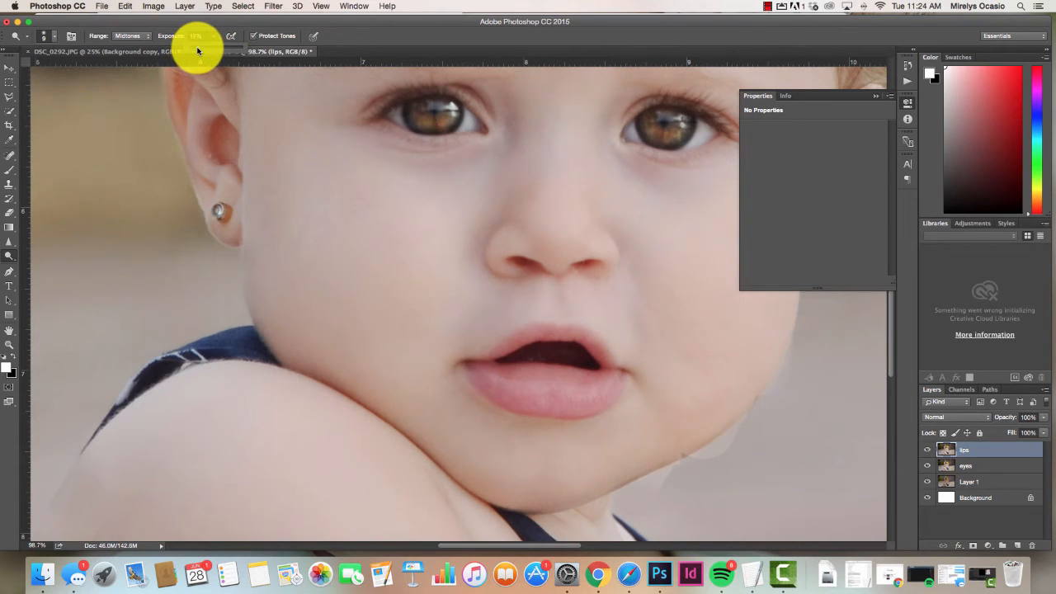
{"action": "left_click", "coordinate": [197, 51]}
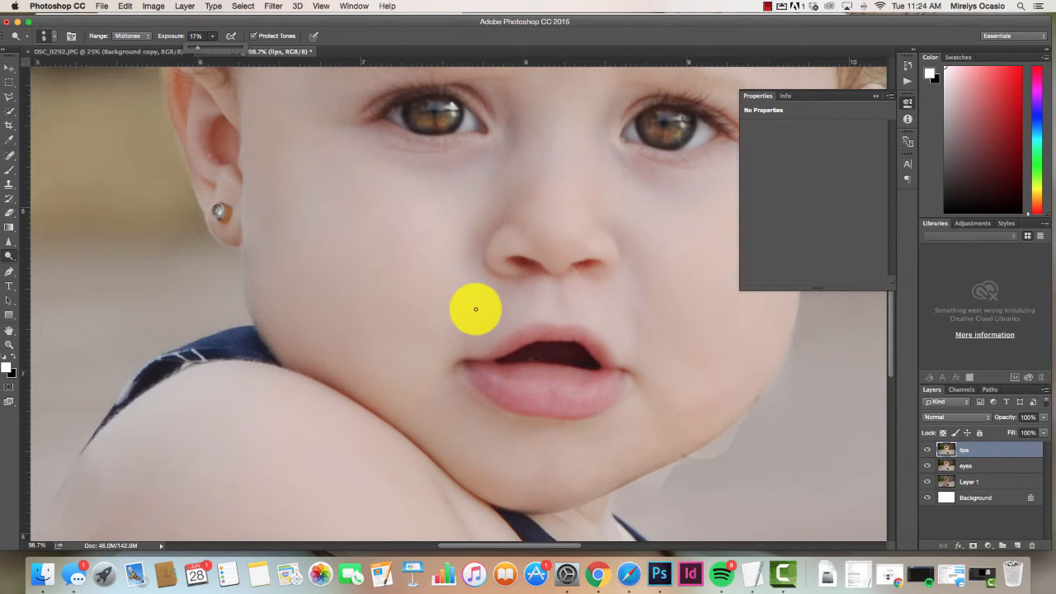
{"action": "left_click_drag", "start_coordinate": [601, 396], "coordinate": [572, 391]}
{"action": "left_click", "coordinate": [603, 395]}
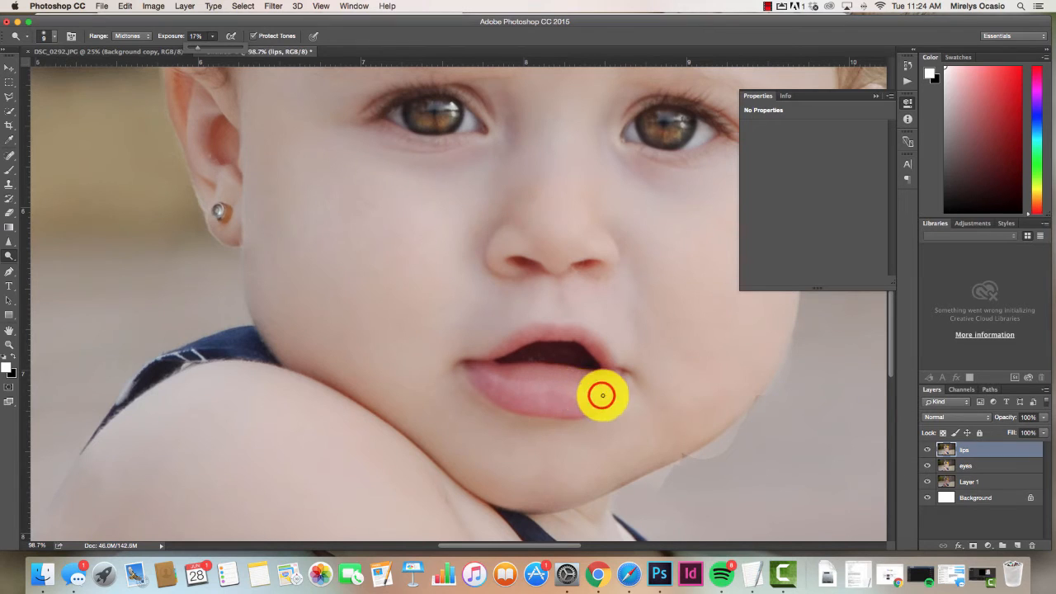
{"action": "key", "text": "super+z"}
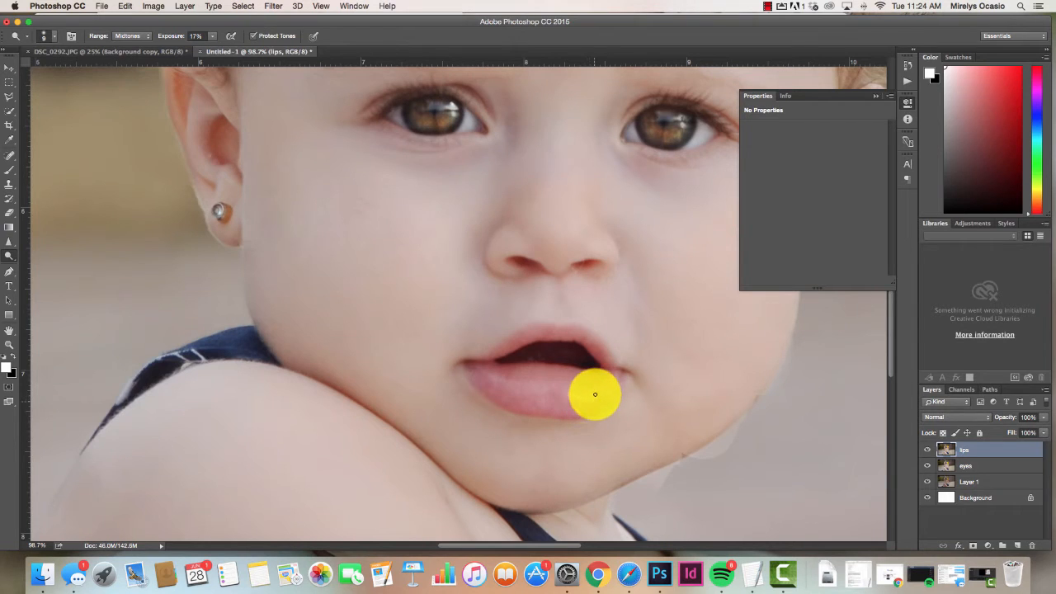
{"action": "left_click", "coordinate": [569, 396]}
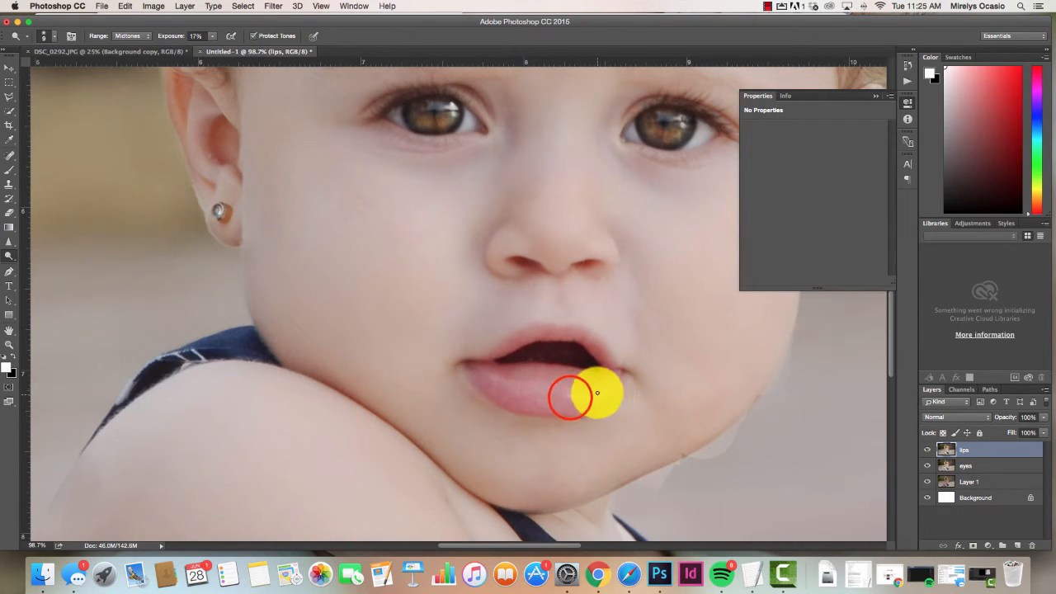
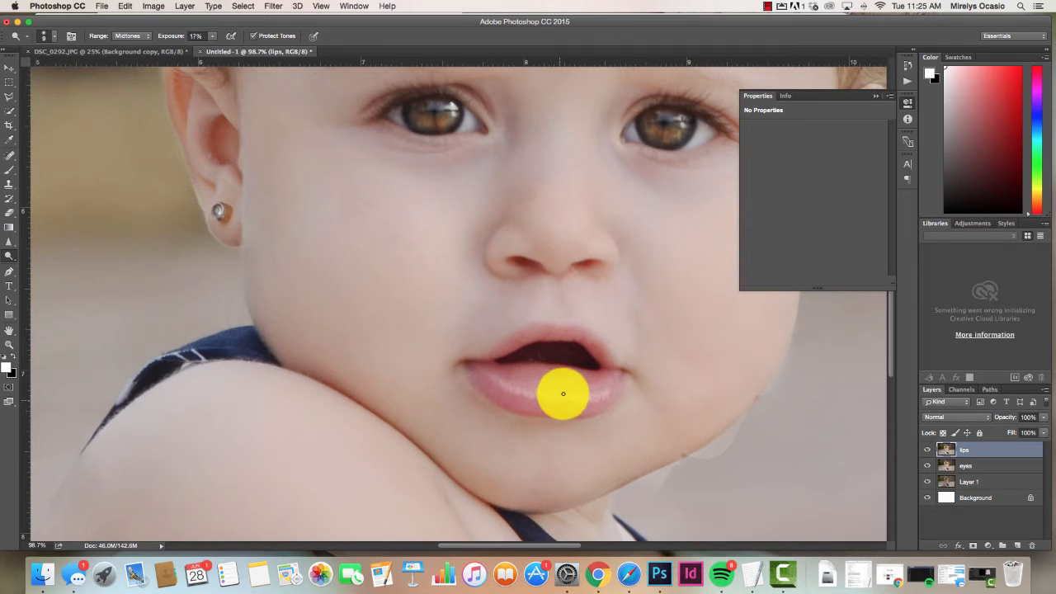
- Lower the lips layer's opacity to 58% and keep that layer selected
{"action": "left_click", "coordinate": [1042, 417]}
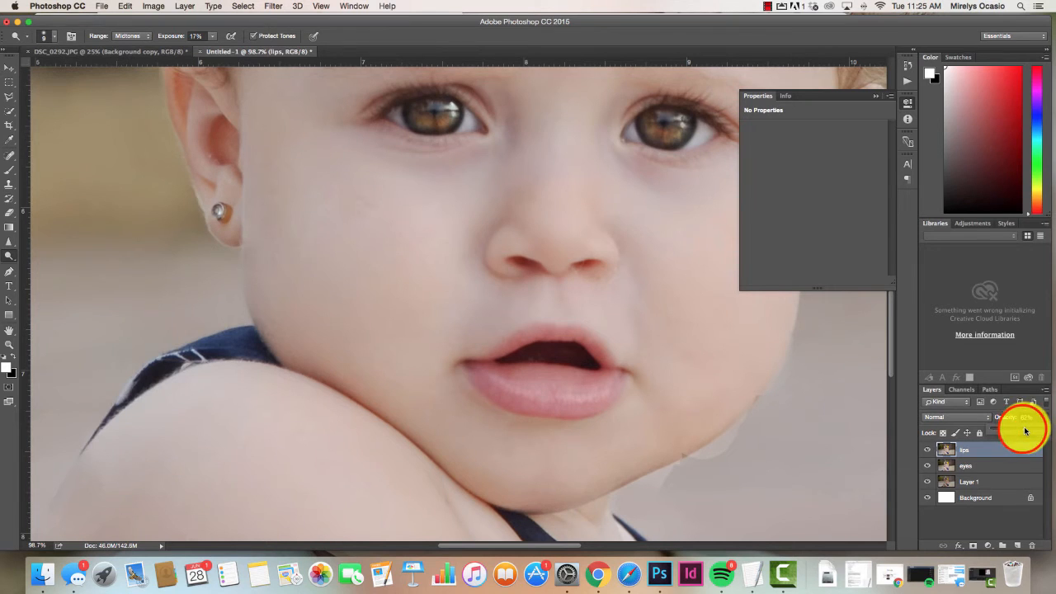
{"action": "left_click_drag", "start_coordinate": [1023, 431], "coordinate": [1022, 433]}
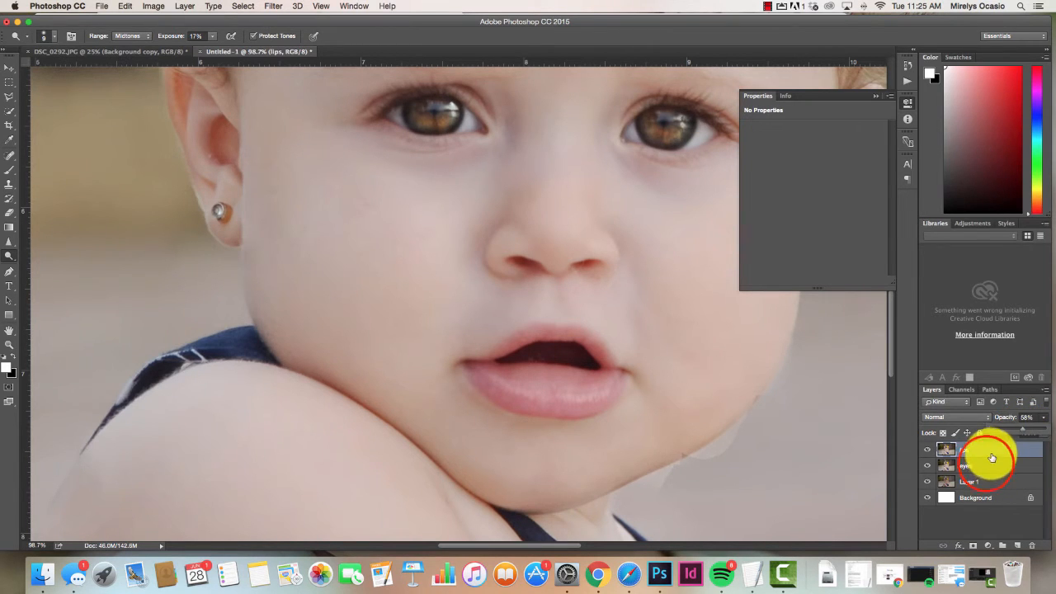
{"action": "left_click", "coordinate": [987, 467]}
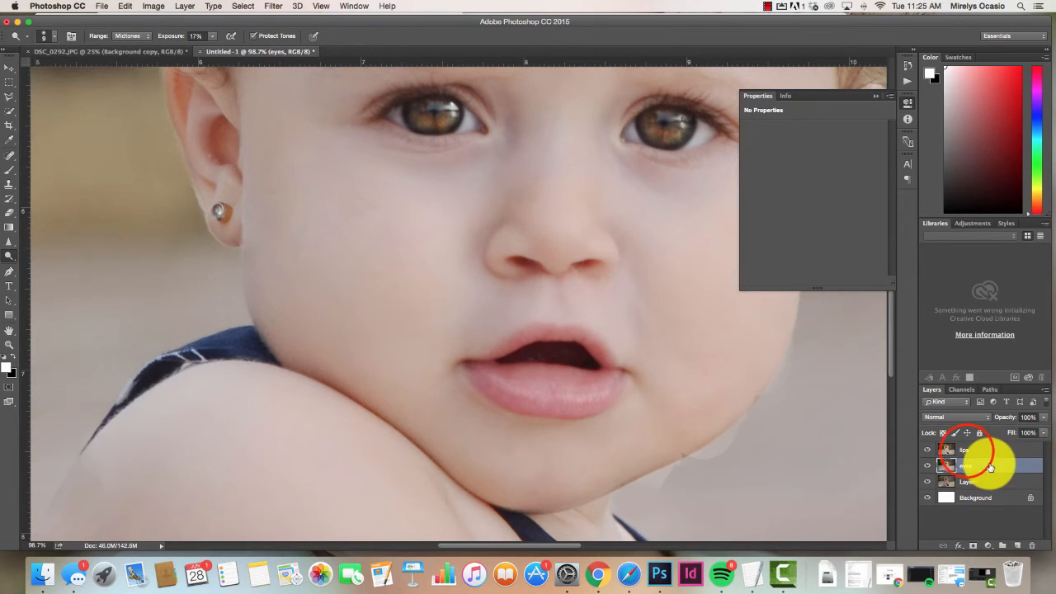
{"action": "left_click", "coordinate": [963, 450]}
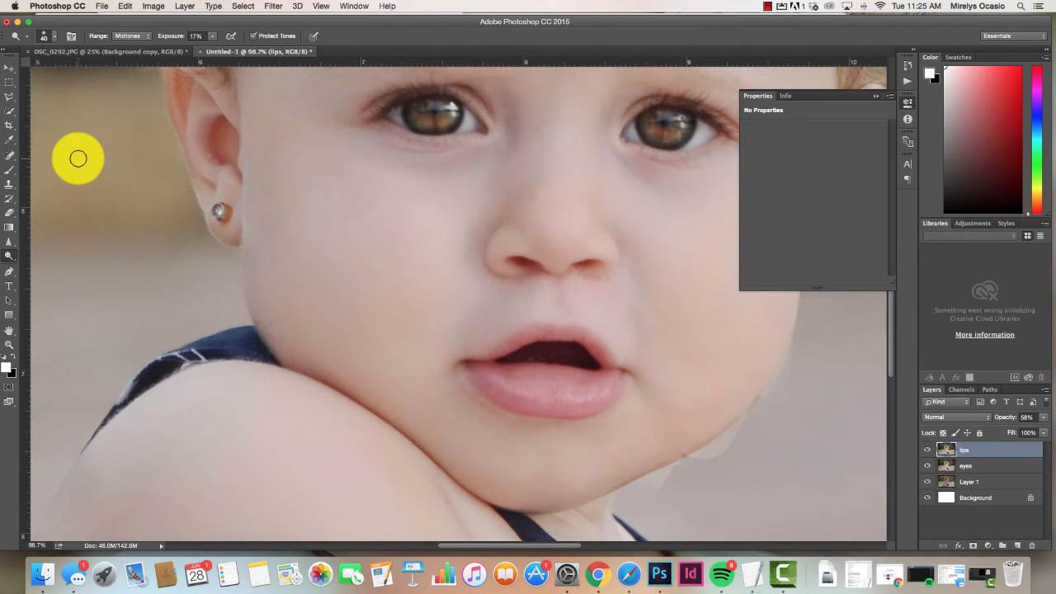
- Dodge across the lower lip with a size 40 brush in Midtones at 13% exposure
{"action": "left_click", "coordinate": [212, 36]}
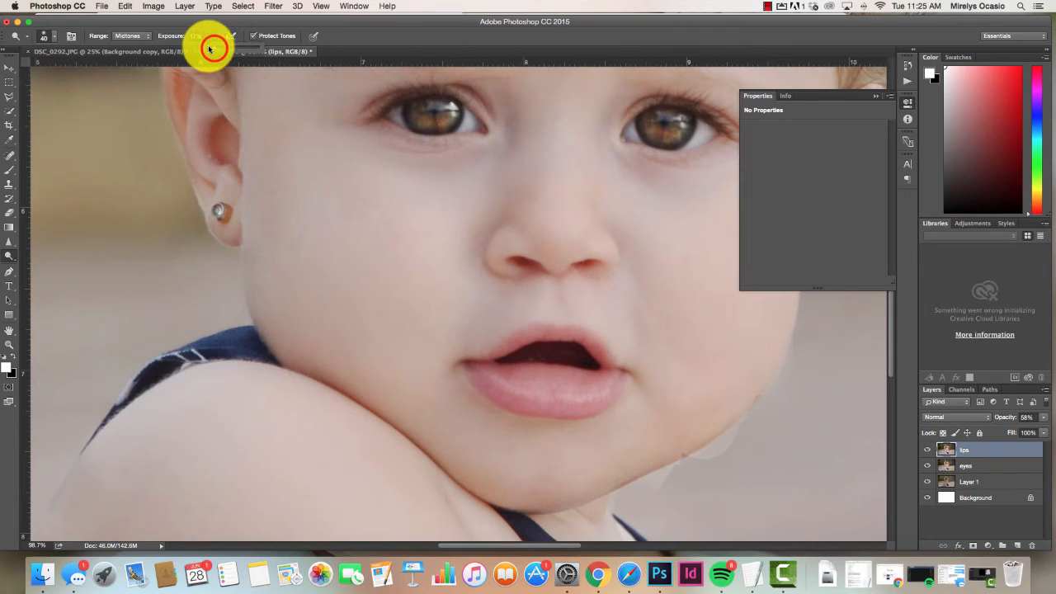
{"action": "left_click", "coordinate": [213, 49]}
{"action": "left_click", "coordinate": [217, 18]}
{"action": "left_click_drag", "start_coordinate": [506, 384], "coordinate": [606, 380]}
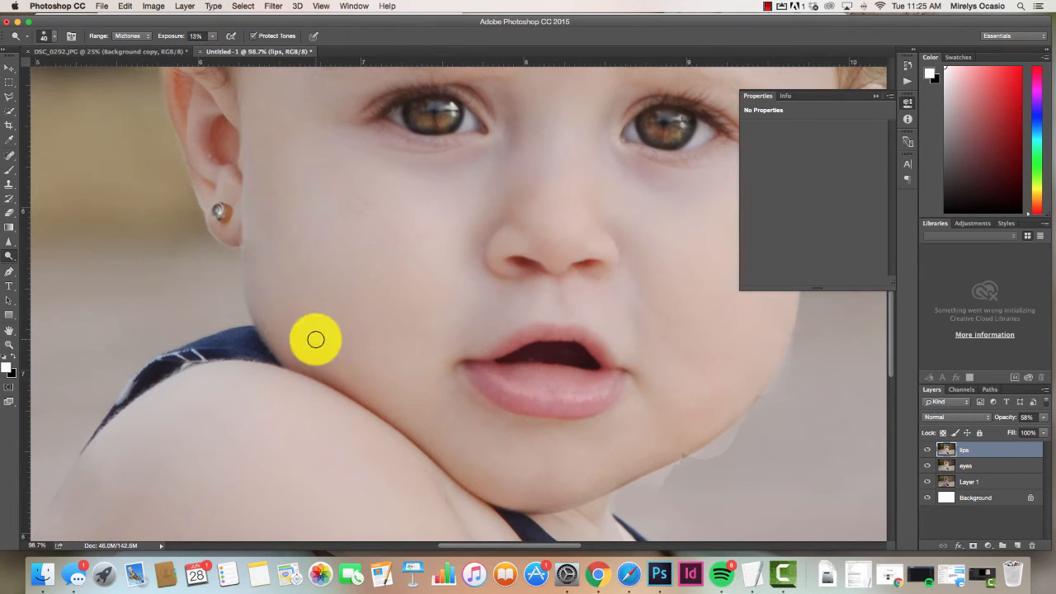
- Set the Dodge range to Highlights and try a stroke across the lower lip at 13% exposure, undoing it
{"action": "left_click", "coordinate": [213, 36]}
{"action": "left_click", "coordinate": [134, 38]}
{"action": "left_click", "coordinate": [132, 44]}
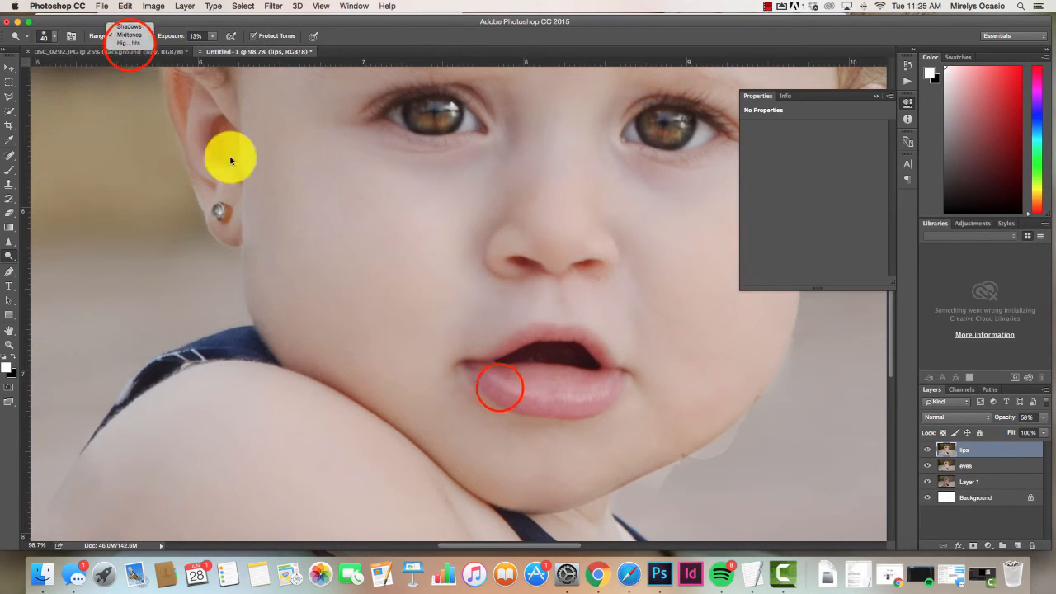
{"action": "mouse_move", "coordinate": [500, 384]}
{"action": "left_mouse_down"}
{"action": "mouse_move", "coordinate": [559, 396]}
{"action": "mouse_move", "coordinate": [607, 386]}
{"action": "left_mouse_up"}
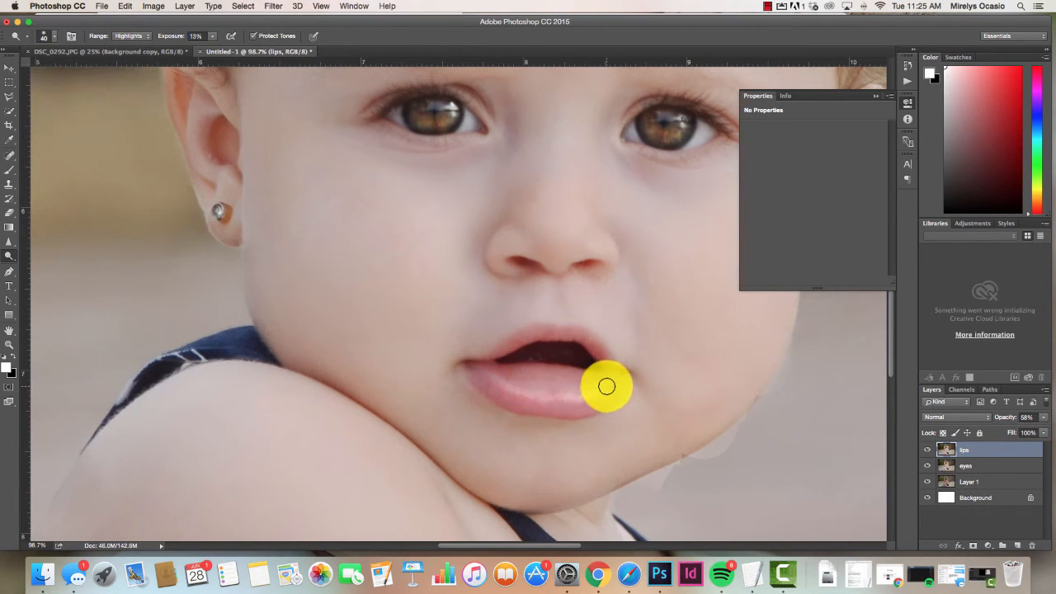
{"action": "key", "text": "super+z"}
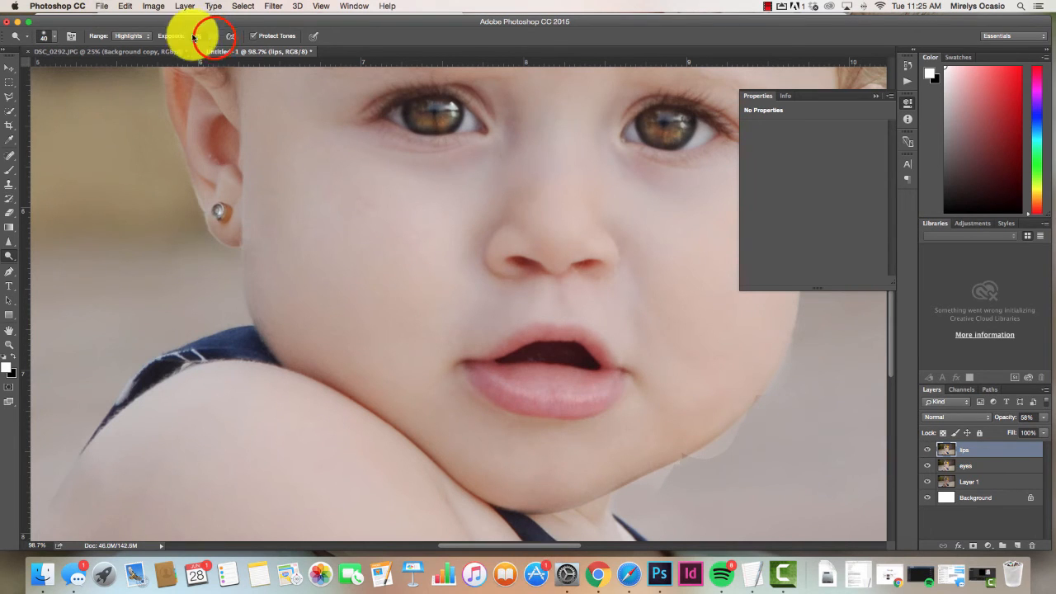
- Lower the Dodge exposure to 6% and brush Highlights along the lower lip, undoing the first stroke
{"action": "left_click", "coordinate": [212, 36]}
{"action": "left_click", "coordinate": [244, 23]}
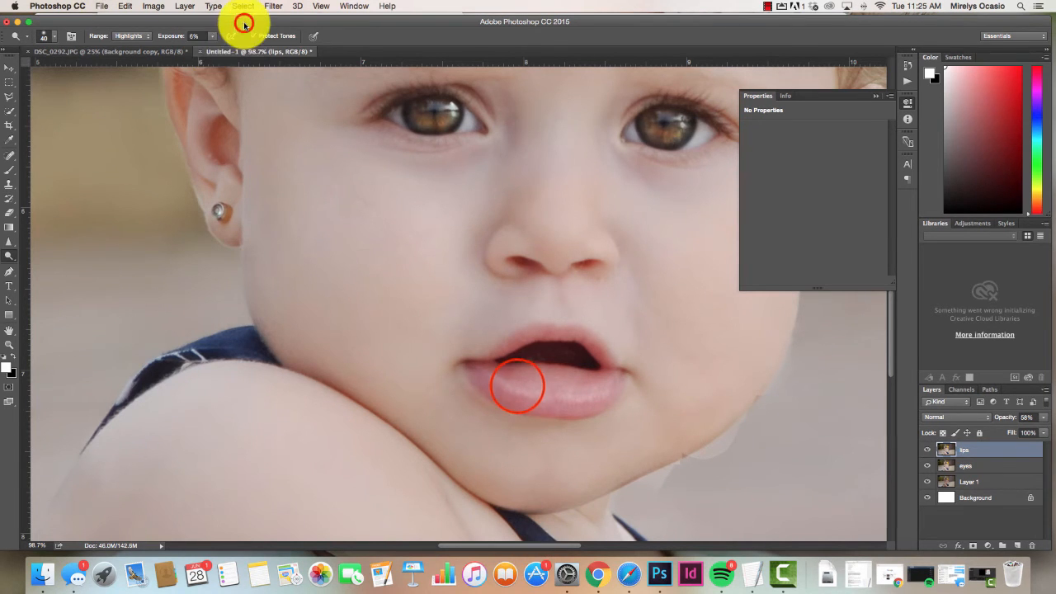
{"action": "mouse_move", "coordinate": [517, 385]}
{"action": "left_mouse_down"}
{"action": "mouse_move", "coordinate": [603, 375]}
{"action": "mouse_move", "coordinate": [605, 399]}
{"action": "left_mouse_up"}
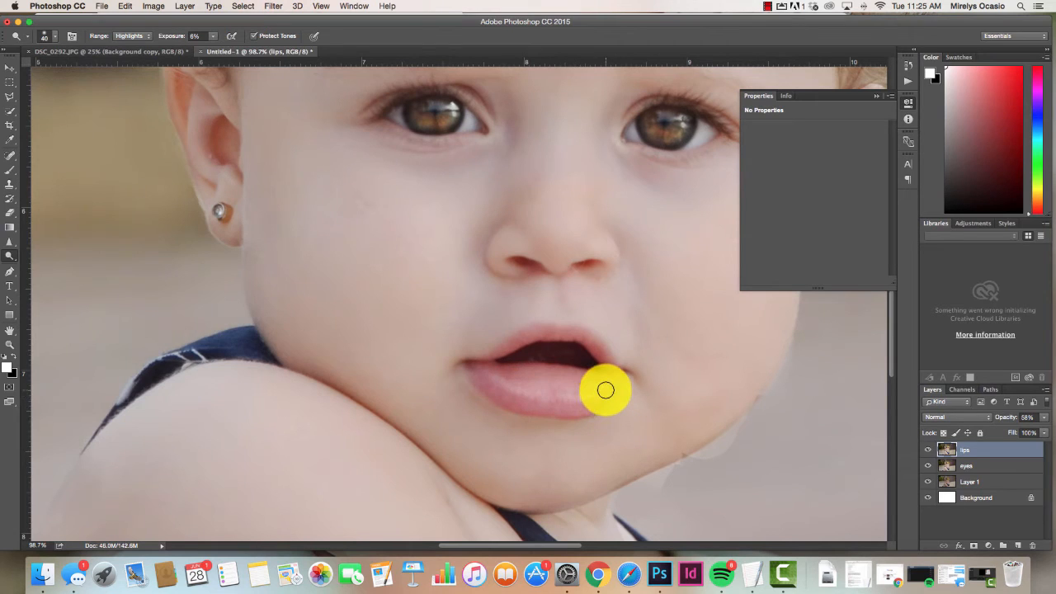
{"action": "key", "text": "super+z"}
{"action": "left_click_drag", "start_coordinate": [497, 391], "coordinate": [586, 405]}
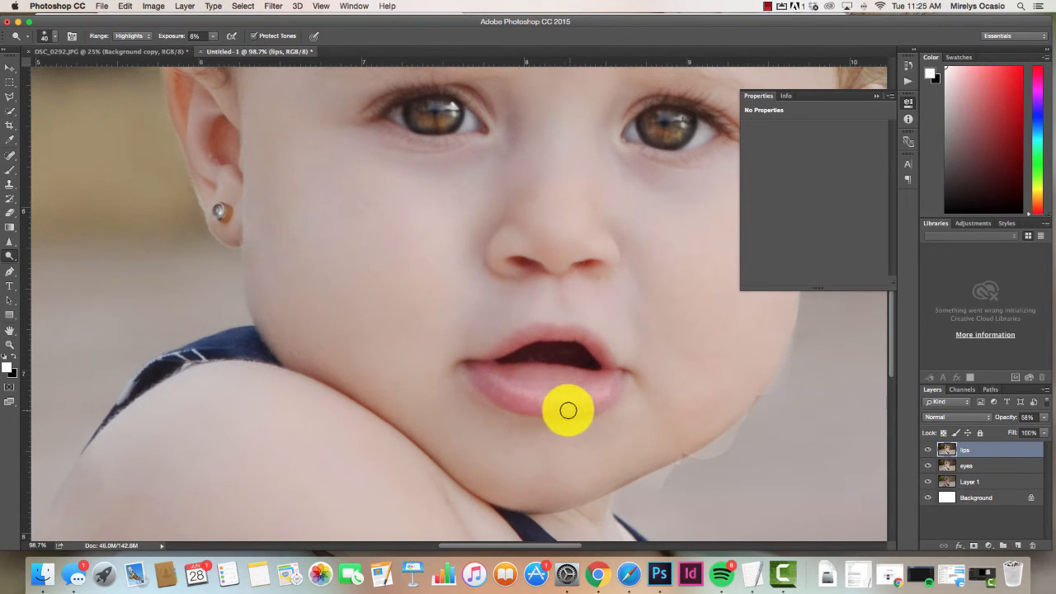
- Switch to the Burn tool and try darkening the lower lip's bottom edge in Shadows at 62% exposure, undoing the strokes
{"action": "left_click", "coordinate": [13, 256]}
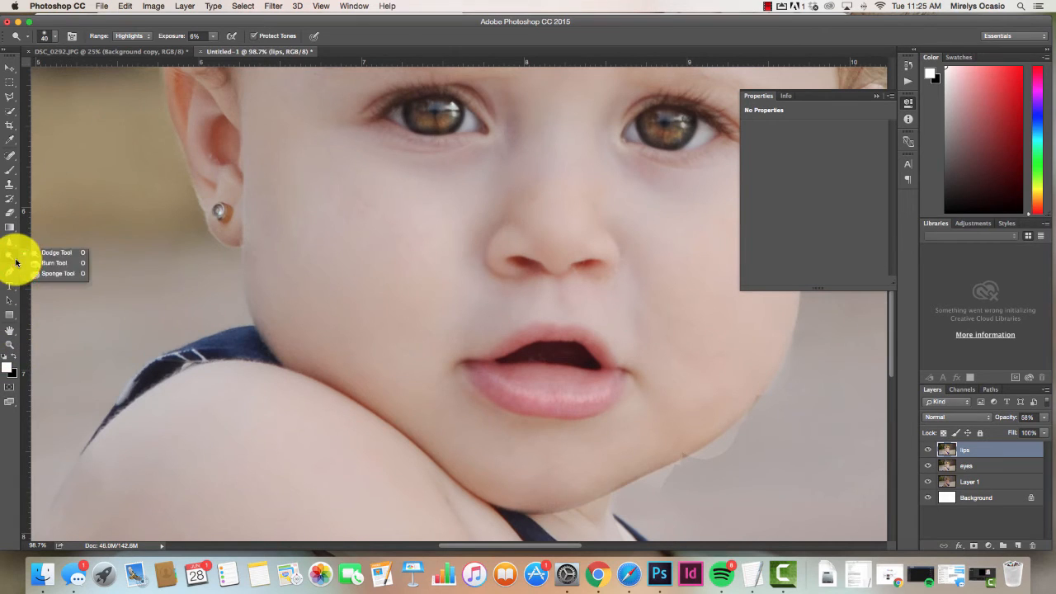
{"action": "left_click", "coordinate": [50, 262]}
{"action": "left_click", "coordinate": [492, 410]}
{"action": "left_click_drag", "start_coordinate": [510, 408], "coordinate": [566, 410]}
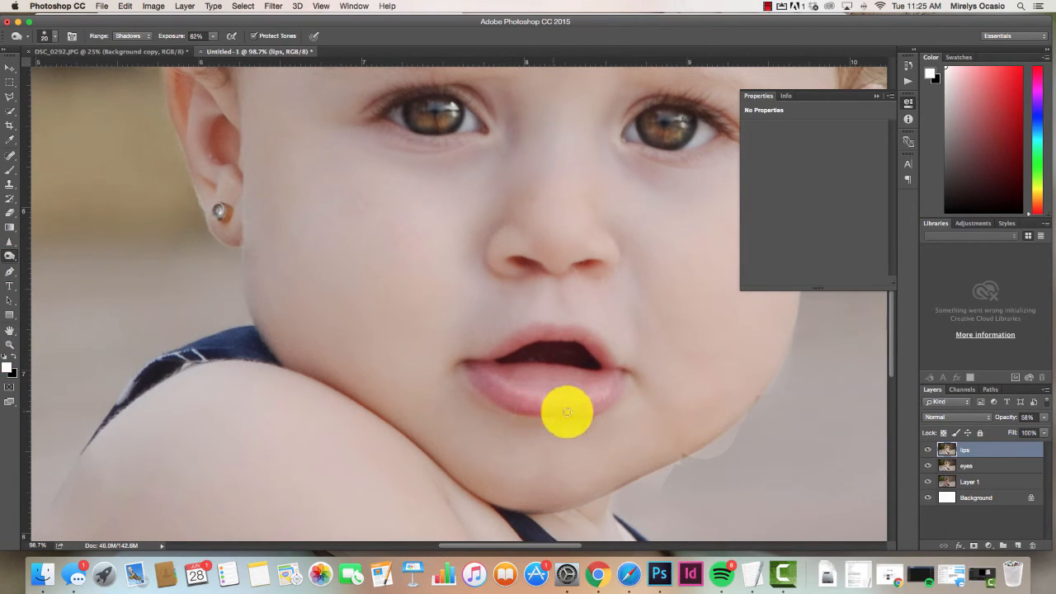
{"action": "key", "text": "super+z"}
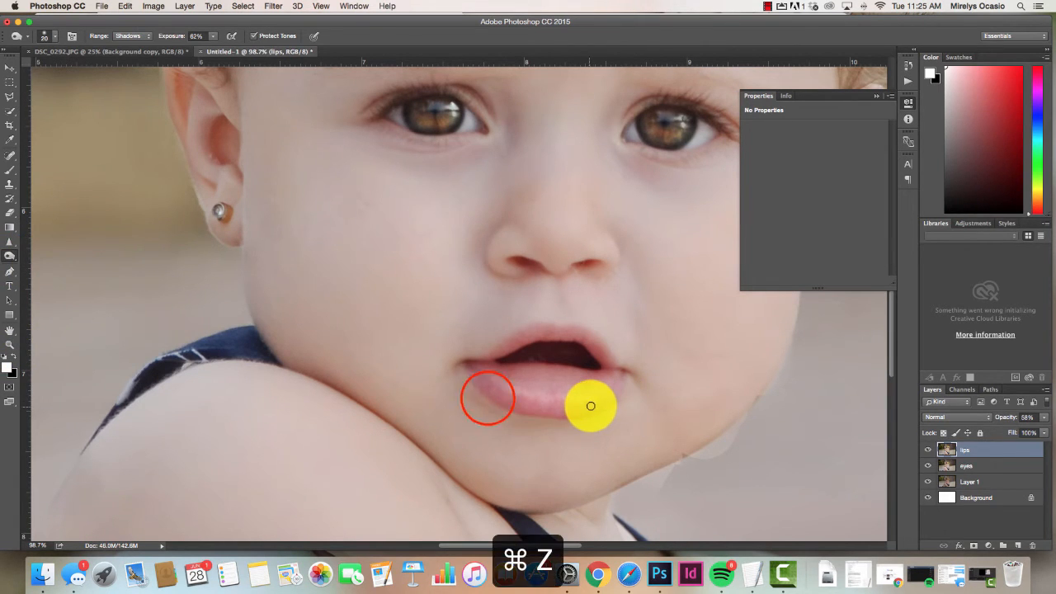
{"action": "mouse_move", "coordinate": [485, 402]}
{"action": "left_mouse_down"}
{"action": "mouse_move", "coordinate": [577, 415]}
{"action": "mouse_move", "coordinate": [618, 402]}
{"action": "left_mouse_up"}
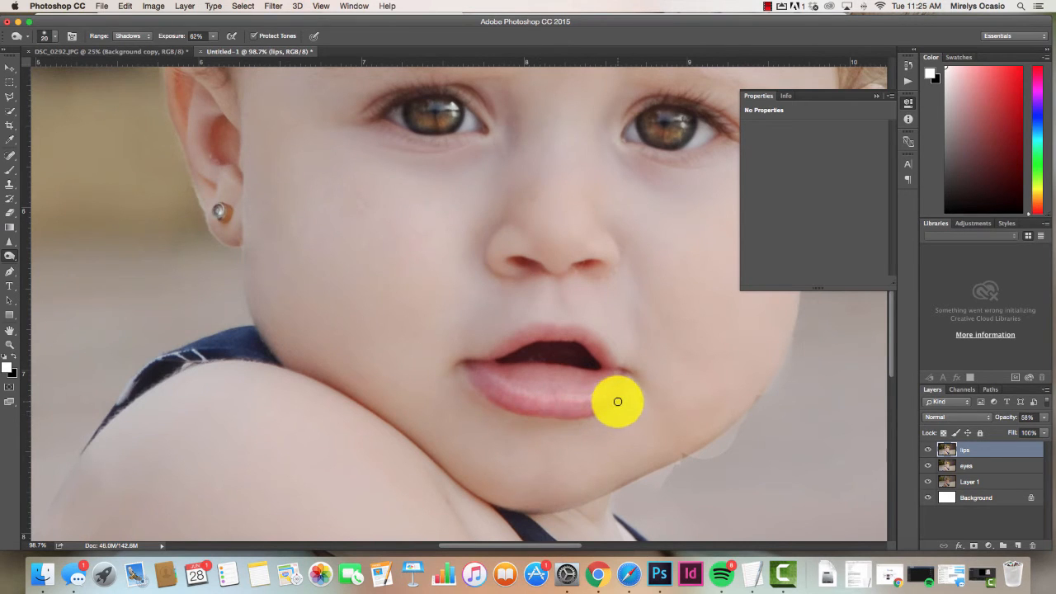
{"action": "key", "text": "super+z"}
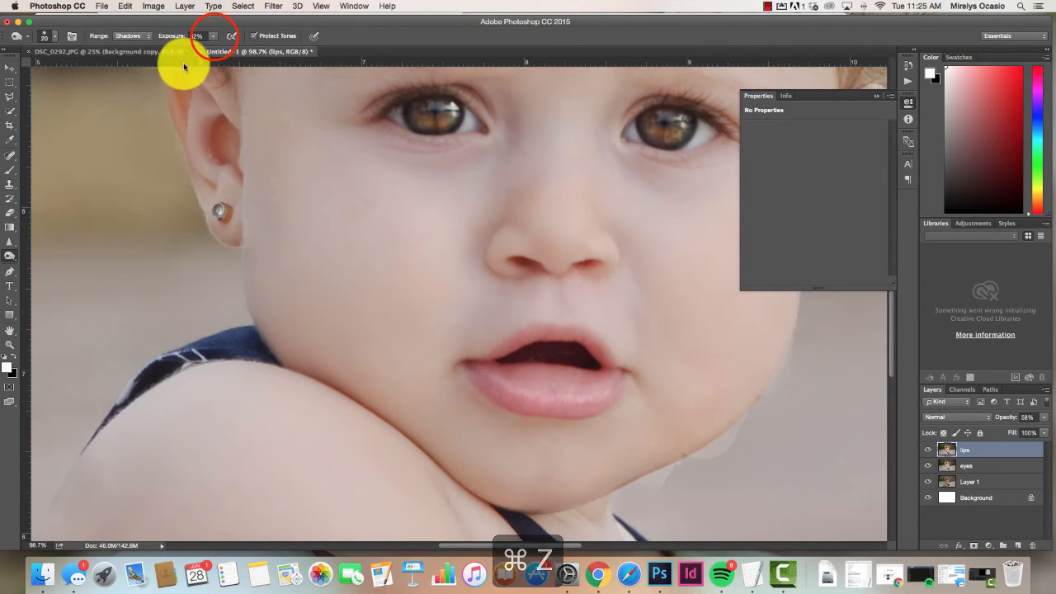
- Reduce the Burn exposure to 23% and darken the edge and corner of the lips in Shadows
{"action": "mouse_move", "coordinate": [212, 36]}
{"action": "left_mouse_down"}
{"action": "mouse_move", "coordinate": [194, 49]}
{"action": "mouse_move", "coordinate": [200, 42]}
{"action": "left_mouse_up"}
{"action": "mouse_move", "coordinate": [493, 401]}
{"action": "left_mouse_down"}
{"action": "mouse_move", "coordinate": [586, 409]}
{"action": "mouse_move", "coordinate": [615, 385]}
{"action": "mouse_move", "coordinate": [616, 368]}
{"action": "mouse_move", "coordinate": [592, 331]}
{"action": "mouse_move", "coordinate": [537, 320]}
{"action": "mouse_move", "coordinate": [556, 328]}
{"action": "mouse_move", "coordinate": [484, 358]}
{"action": "left_mouse_up"}
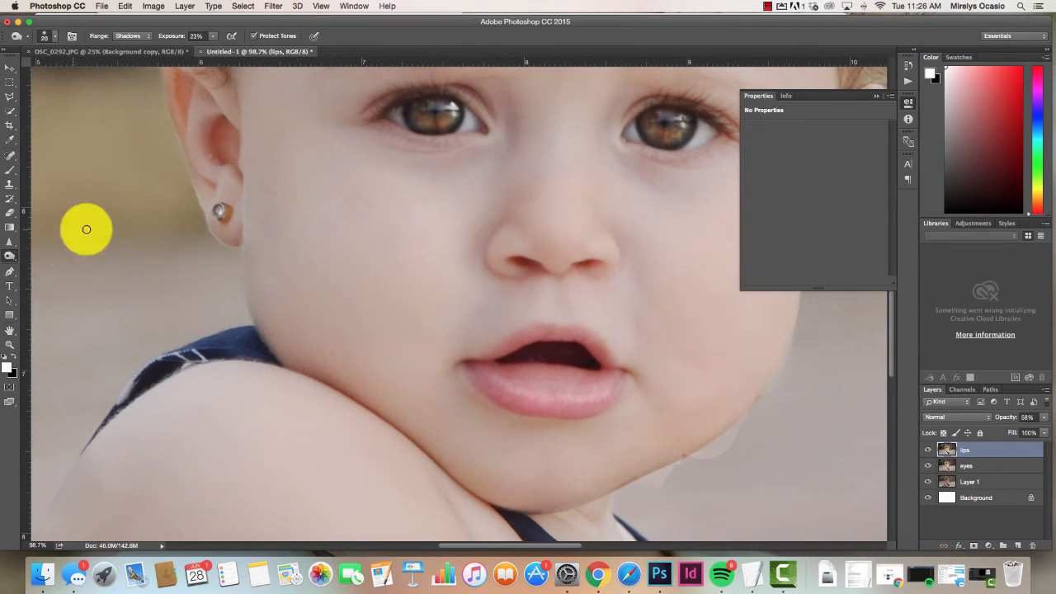
- Lower the lips layer's opacity to 40% and check its effect on the whole portrait
{"action": "double_click", "coordinate": [9, 330]}
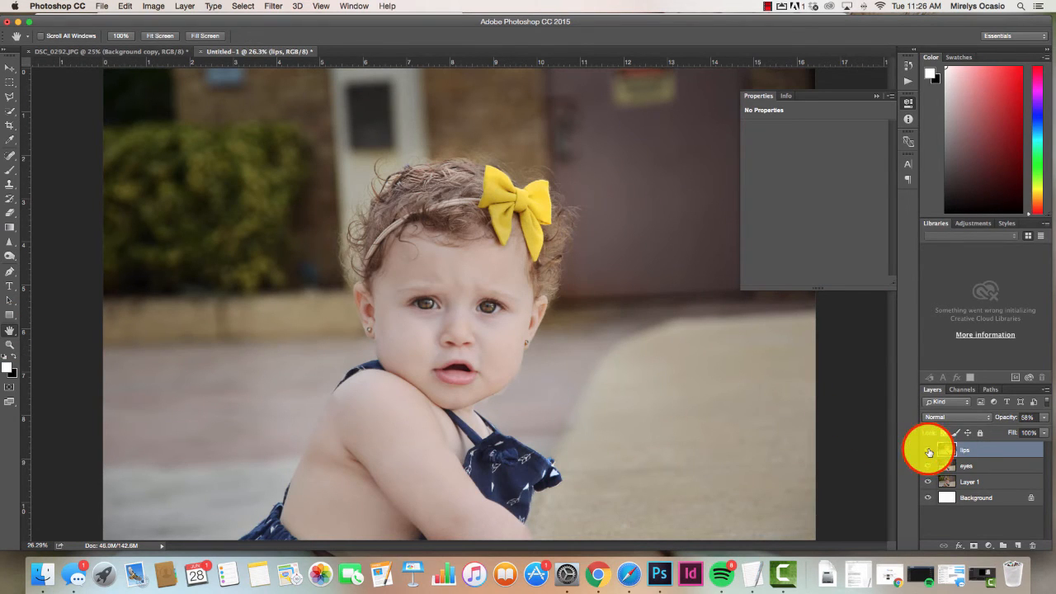
{"action": "left_click", "coordinate": [1043, 417]}
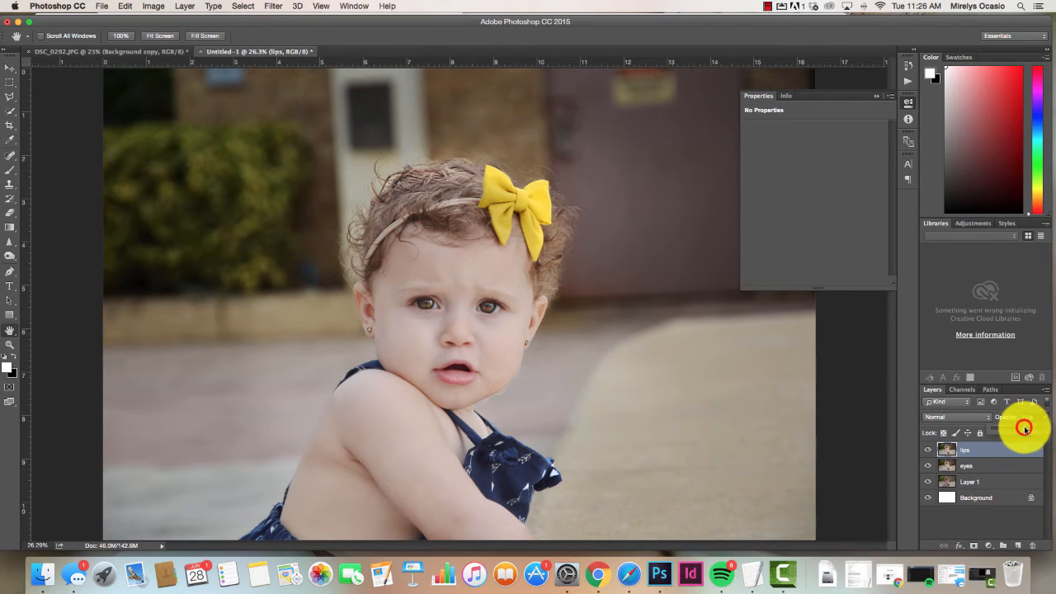
{"action": "left_click_drag", "start_coordinate": [1041, 429], "coordinate": [1013, 433]}
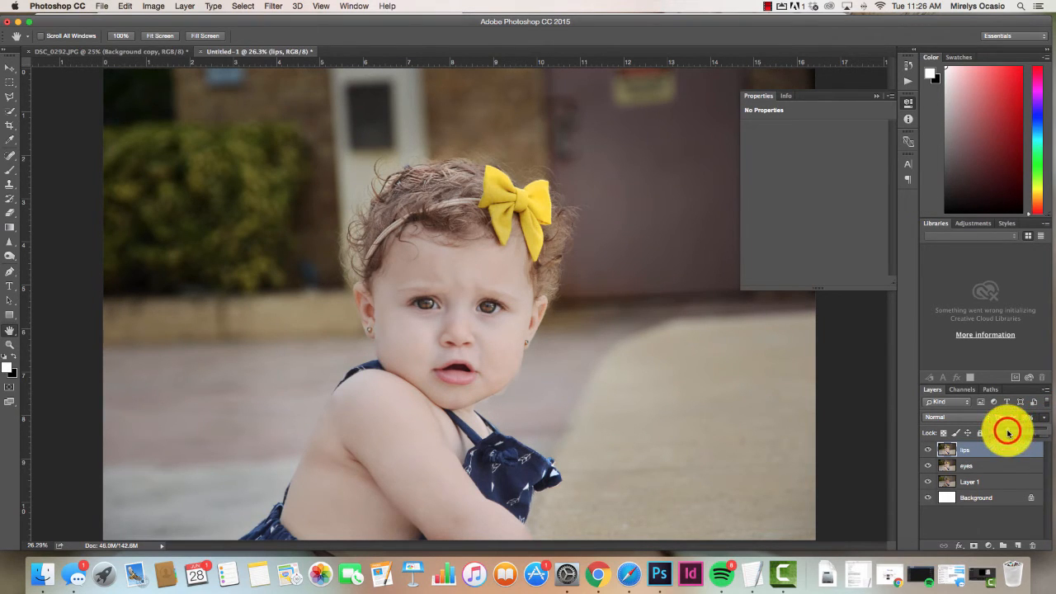
{"action": "left_click_drag", "start_coordinate": [1009, 430], "coordinate": [1013, 432]}
{"action": "left_click", "coordinate": [928, 450]}
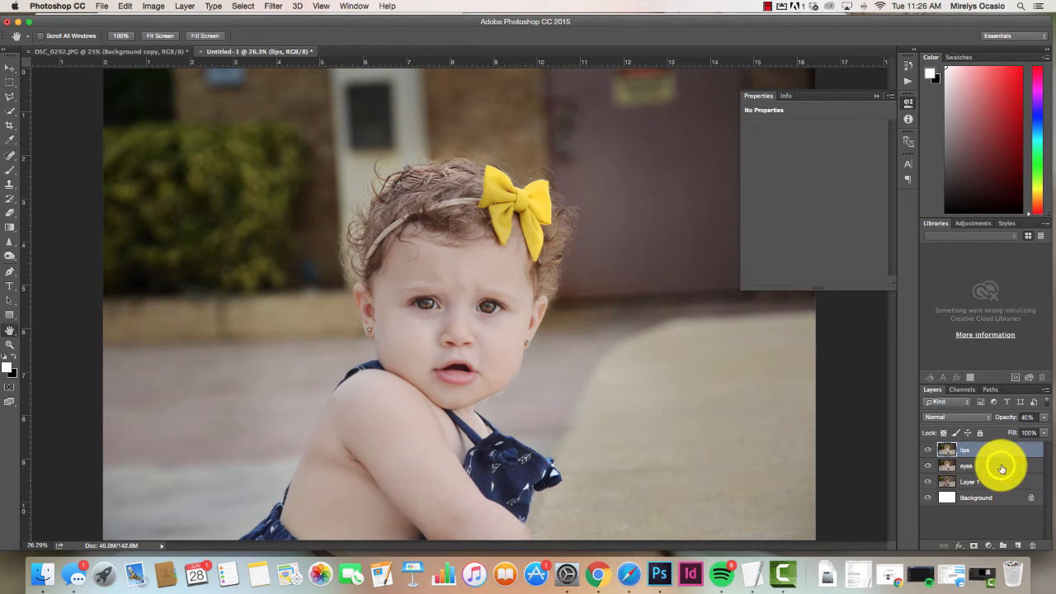
- Merge the lips and eyes layers into one layer
{"action": "left_click", "coordinate": [1044, 388]}
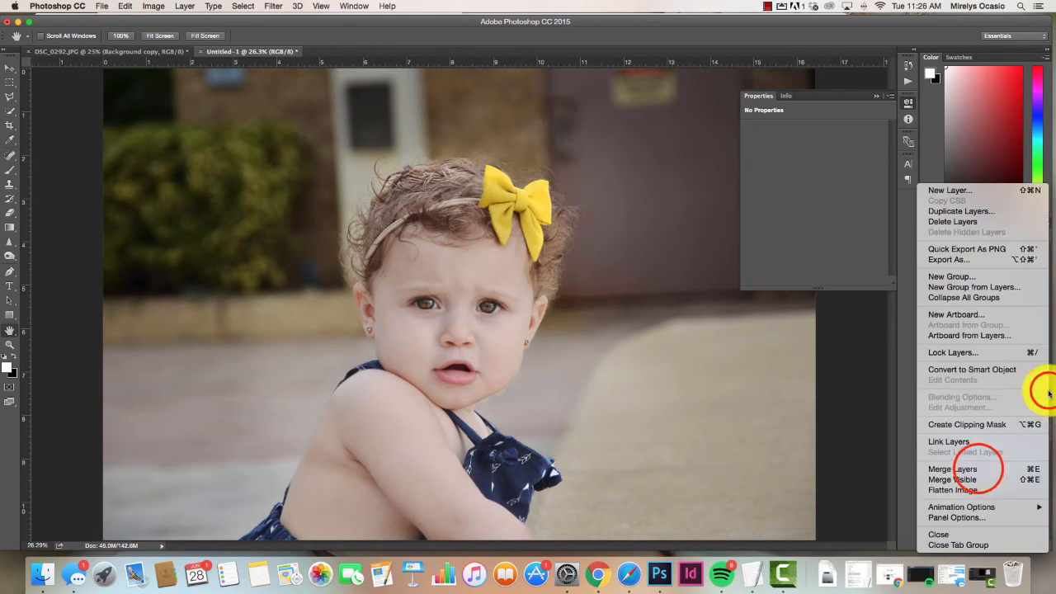
{"action": "left_click", "coordinate": [974, 480]}
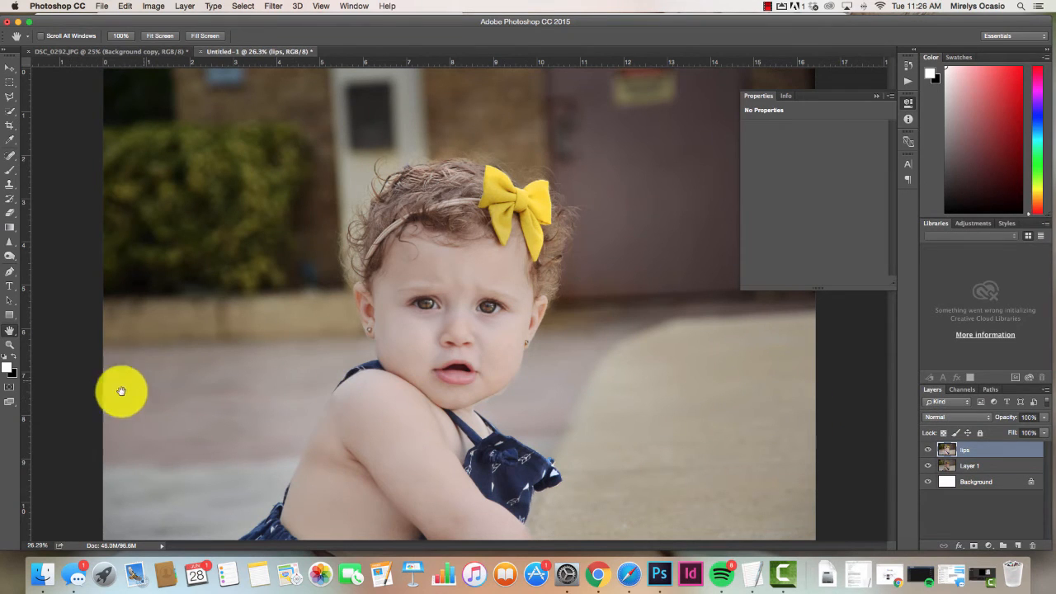
- Compare the child's mouth and jaw with the merged lips layer hidden and shown
{"action": "left_click", "coordinate": [10, 348]}
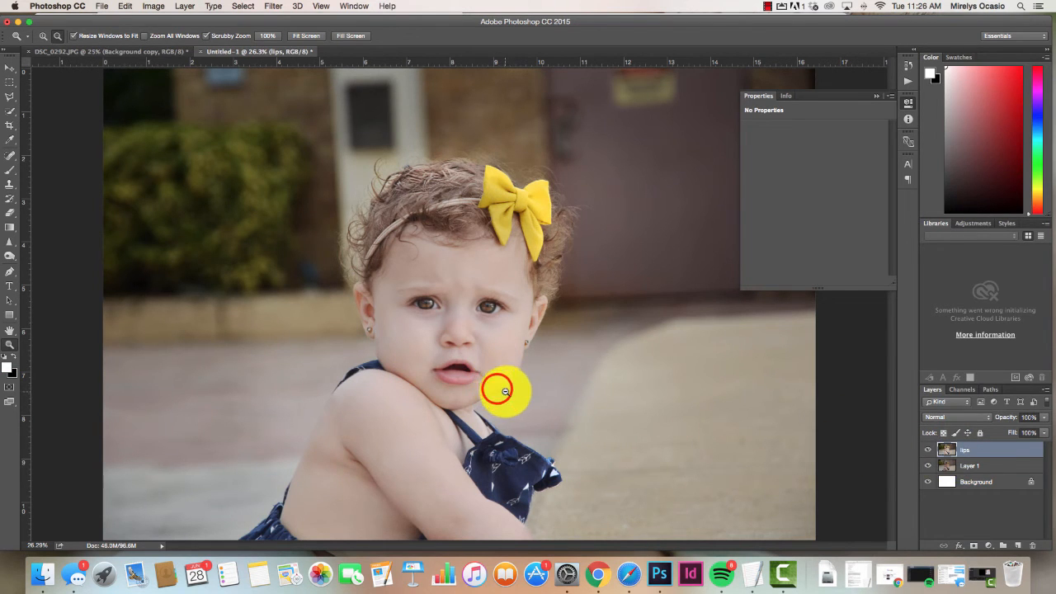
{"action": "left_click_drag", "start_coordinate": [498, 388], "coordinate": [549, 390]}
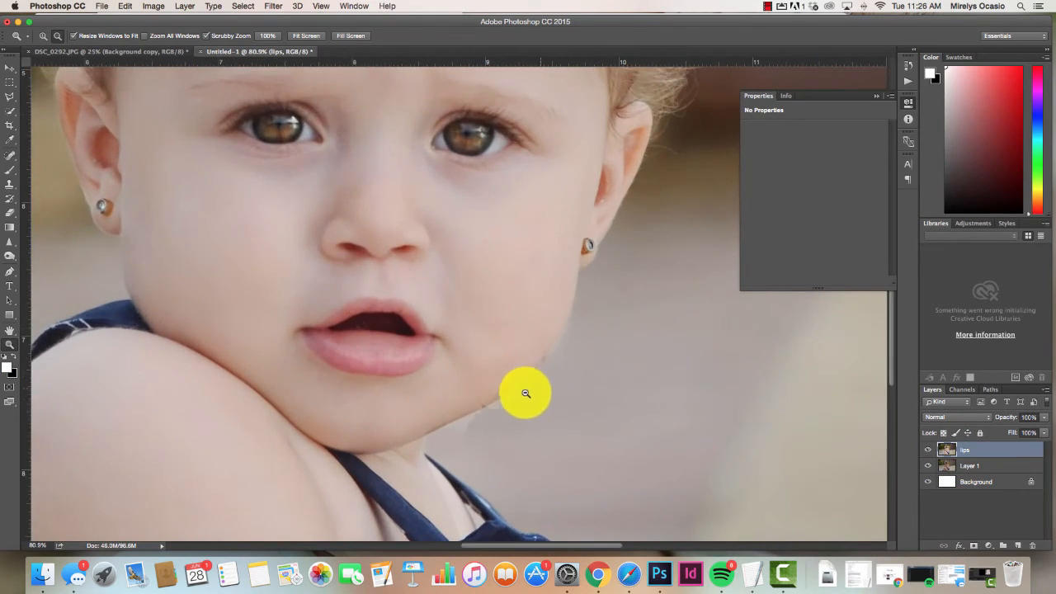
{"action": "left_click", "coordinate": [927, 449]}
{"action": "left_click", "coordinate": [926, 449]}
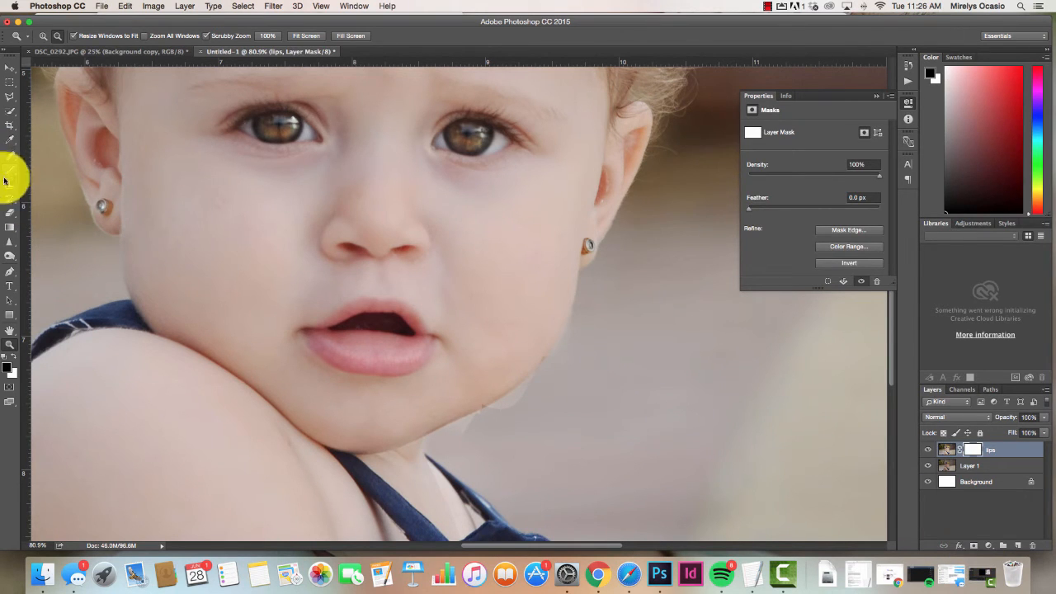
- Try painting black on the lips layer's mask beside the child's neck and jaw with a 42% opacity brush, undoing the stroke
{"action": "double_click", "coordinate": [10, 331]}
{"action": "left_click", "coordinate": [10, 169]}
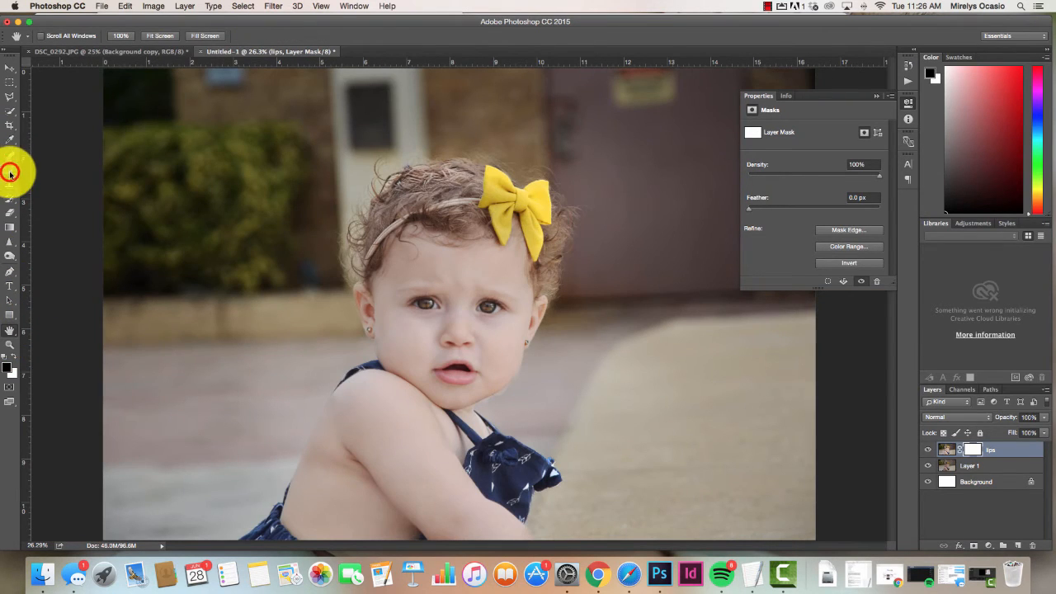
{"action": "left_click_drag", "start_coordinate": [433, 446], "coordinate": [520, 422]}
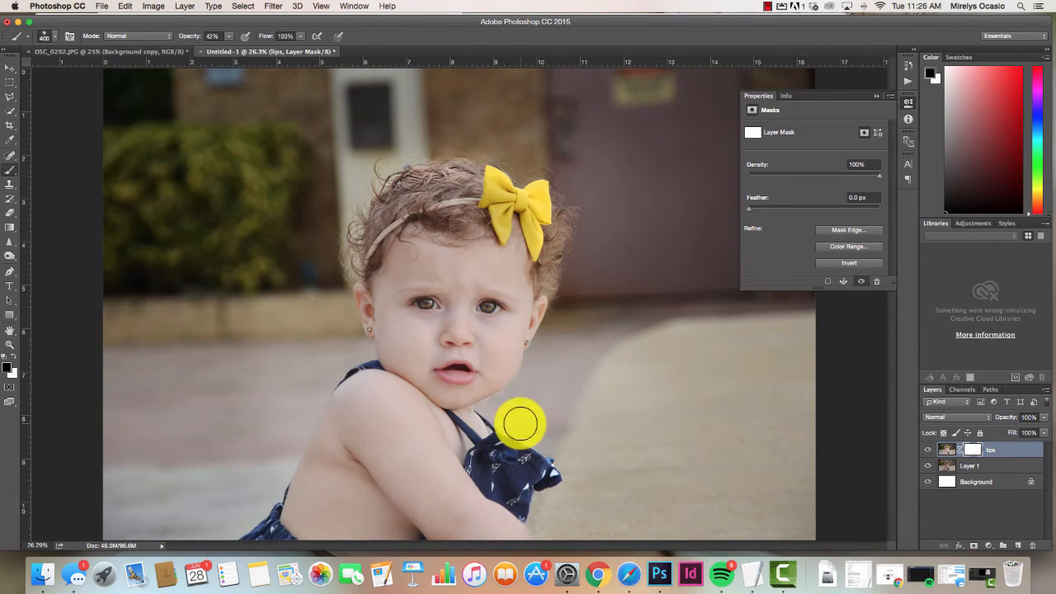
{"action": "mouse_move", "coordinate": [521, 422]}
{"action": "left_mouse_down"}
{"action": "mouse_move", "coordinate": [507, 394]}
{"action": "mouse_move", "coordinate": [478, 415]}
{"action": "mouse_move", "coordinate": [527, 374]}
{"action": "mouse_move", "coordinate": [509, 405]}
{"action": "mouse_move", "coordinate": [571, 401]}
{"action": "left_mouse_up"}
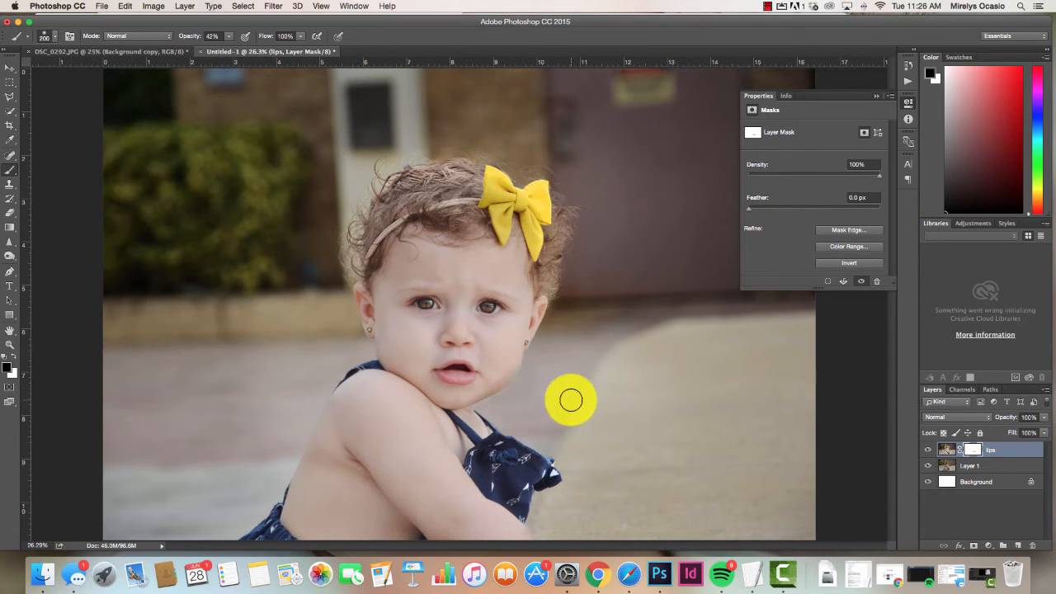
{"action": "key", "text": "super+z"}
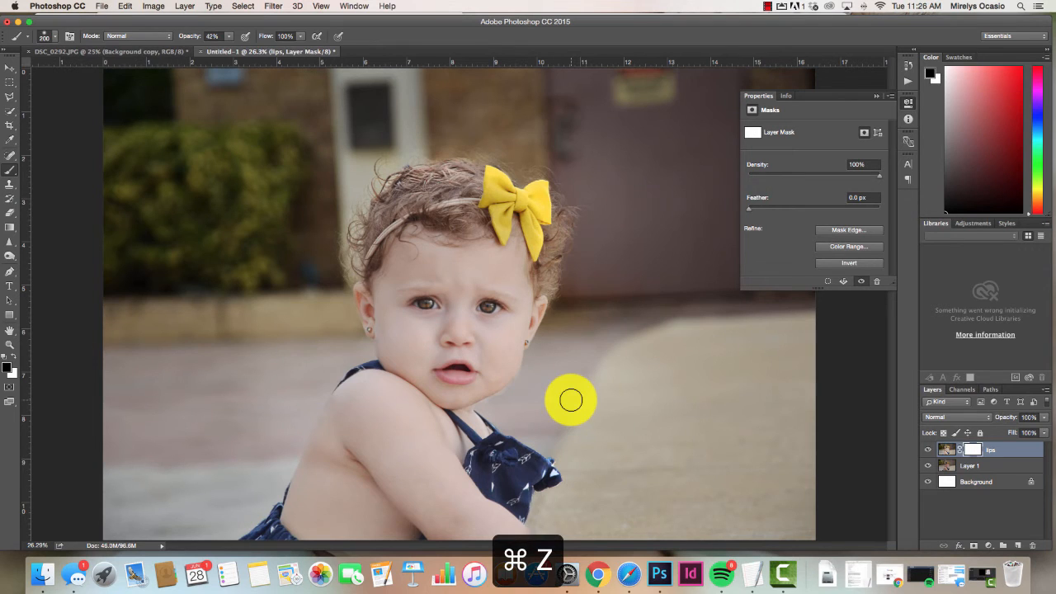
- Compare the portrait before and after editing by hiding and showing the lips layer and Layer 1
{"action": "left_click", "coordinate": [924, 450]}
{"action": "left_click", "coordinate": [927, 450]}
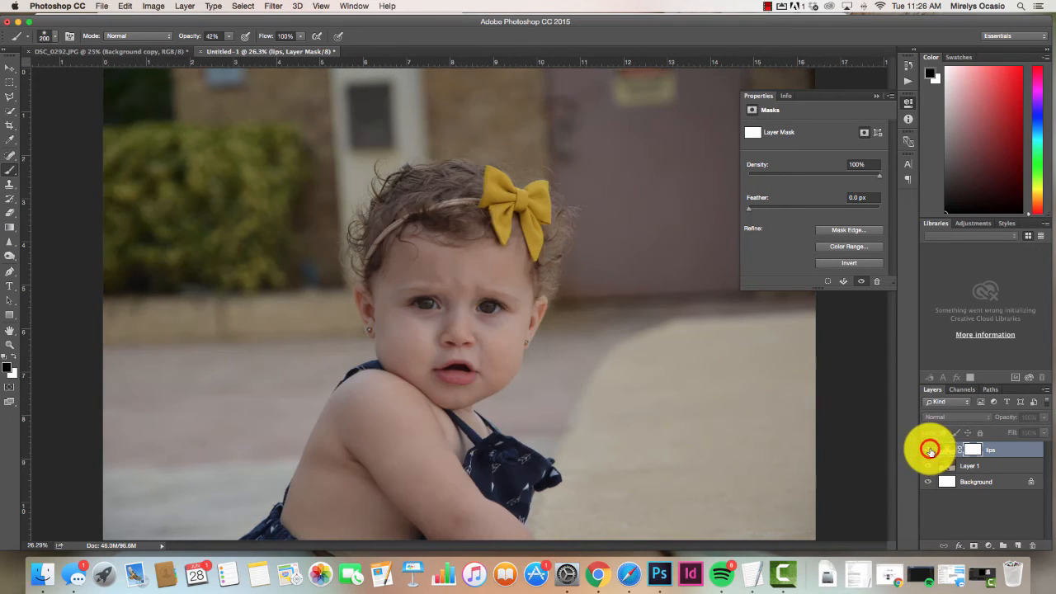
{"action": "left_click", "coordinate": [929, 451]}
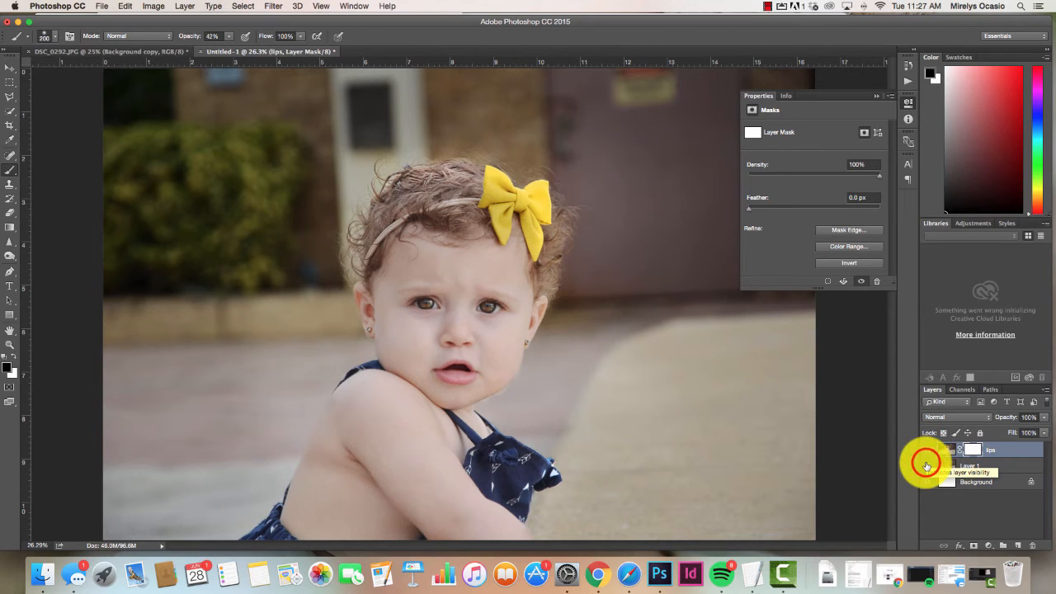
{"action": "left_click", "coordinate": [927, 466]}
{"action": "left_click", "coordinate": [928, 450]}
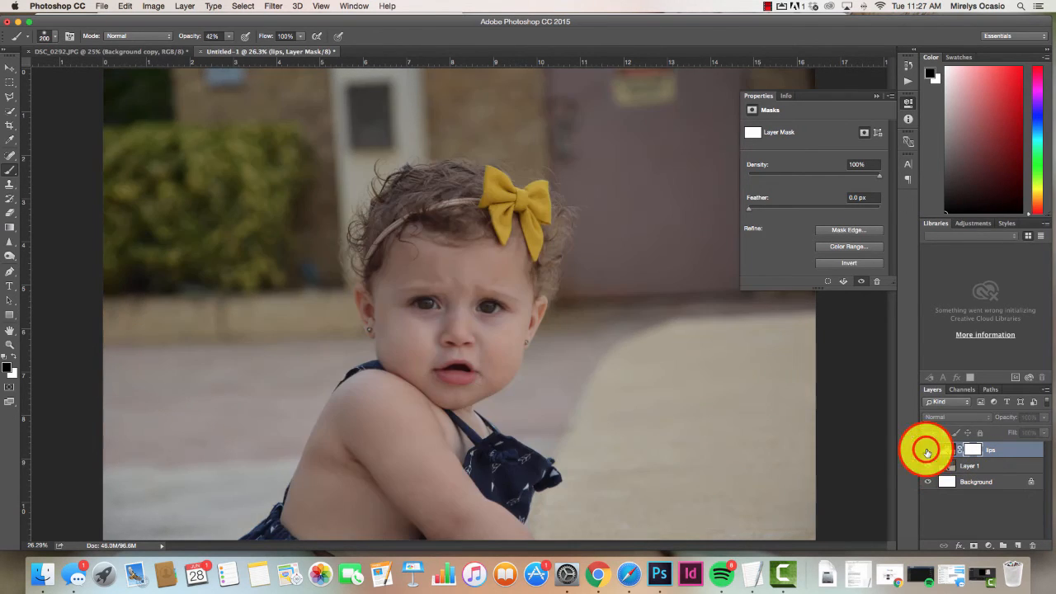
{"action": "left_click", "coordinate": [927, 451]}
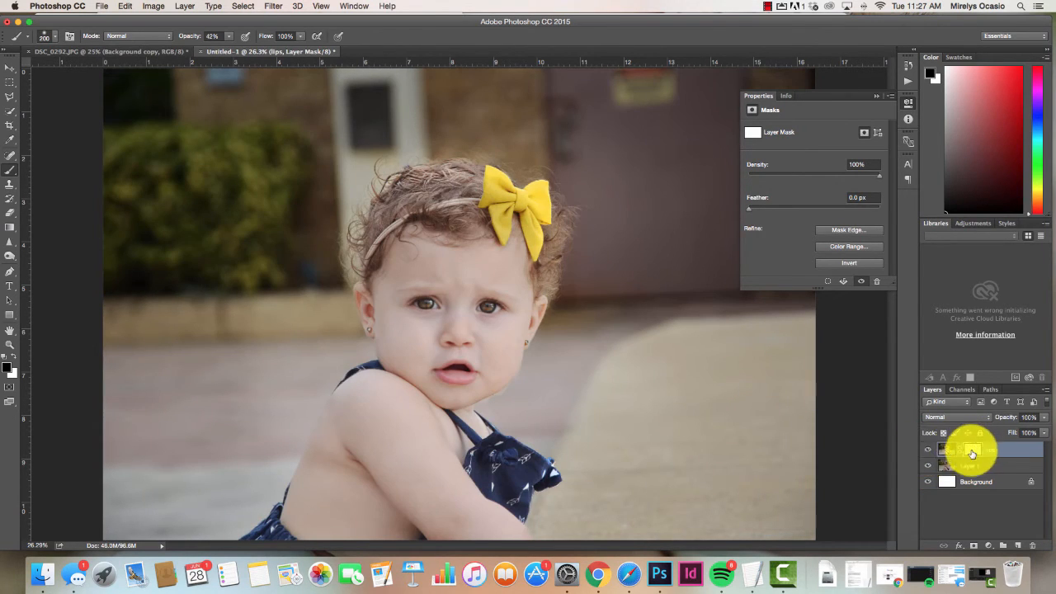
- Delete the layer mask from the lips layer
{"action": "left_click", "coordinate": [12, 345]}
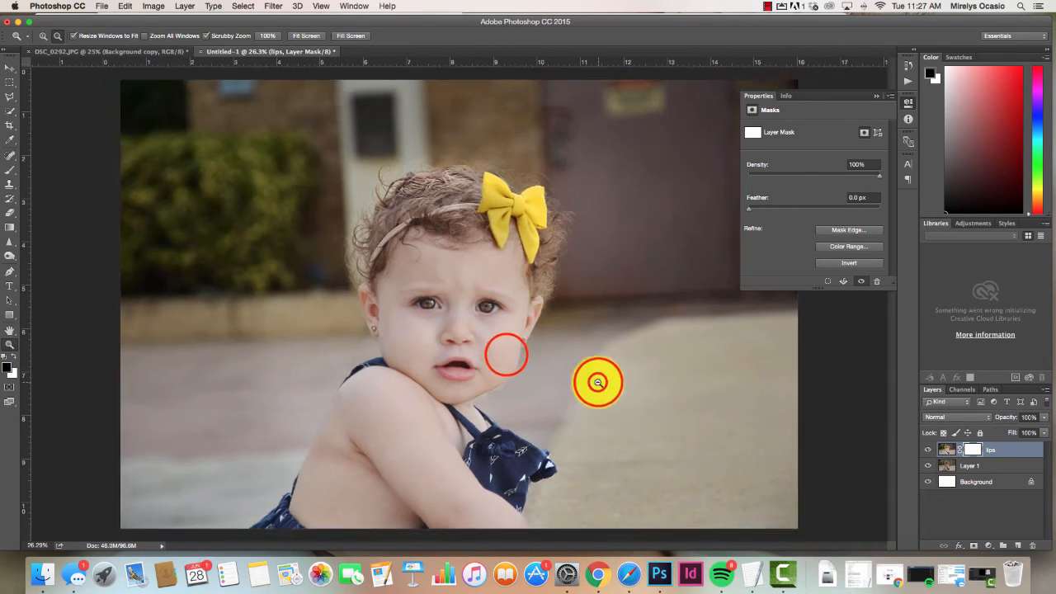
{"action": "left_click_drag", "start_coordinate": [599, 379], "coordinate": [576, 350]}
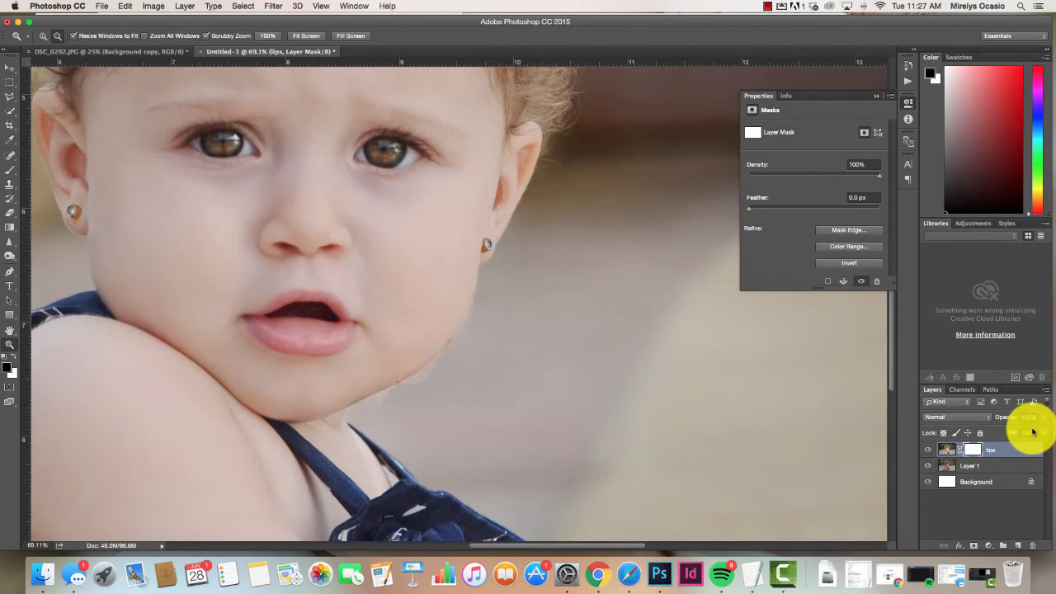
{"action": "right_click", "coordinate": [973, 445]}
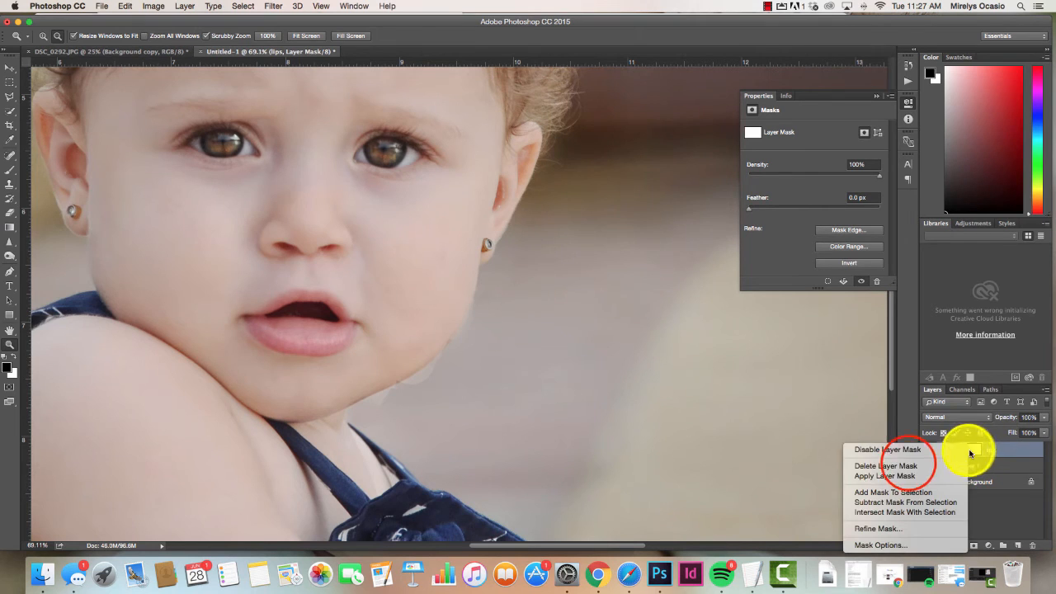
{"action": "left_click", "coordinate": [909, 466]}
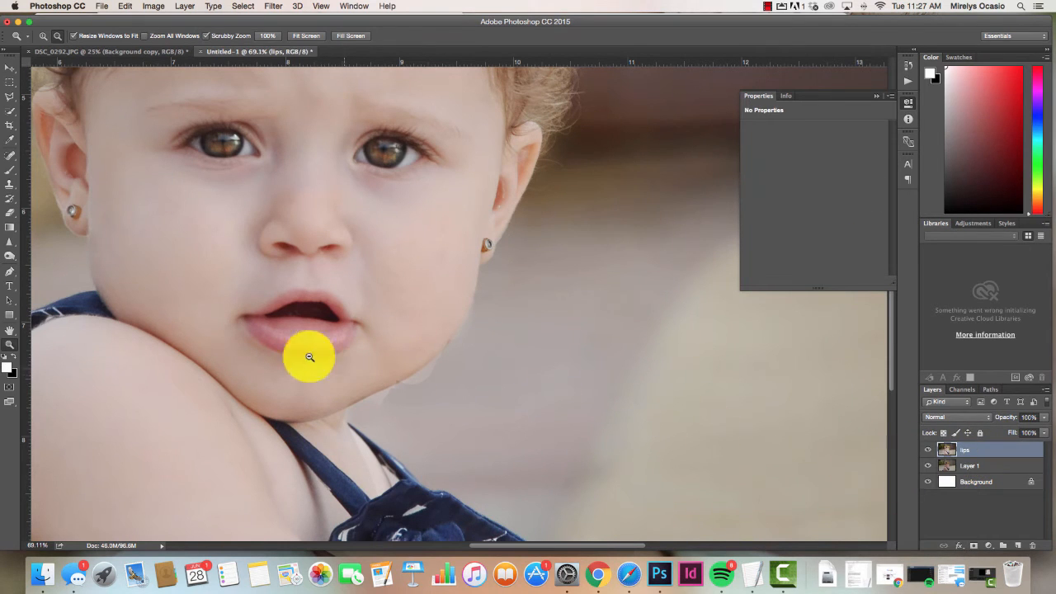
- Select the background area beside the child's jaw and neck with the Magnetic Lasso, following the jawline
{"action": "left_click", "coordinate": [11, 99]}
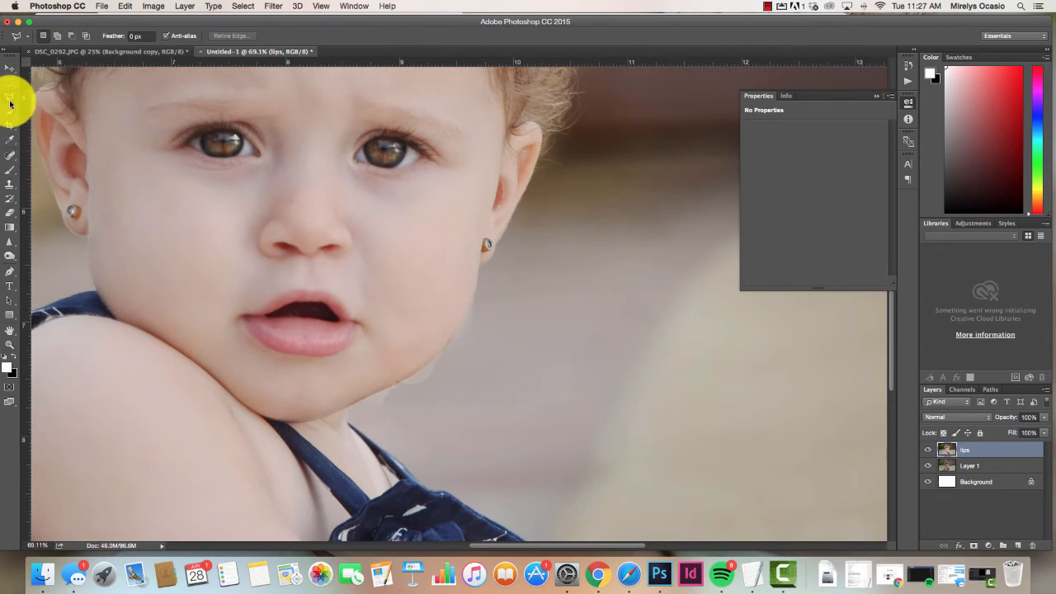
{"action": "left_click", "coordinate": [66, 113]}
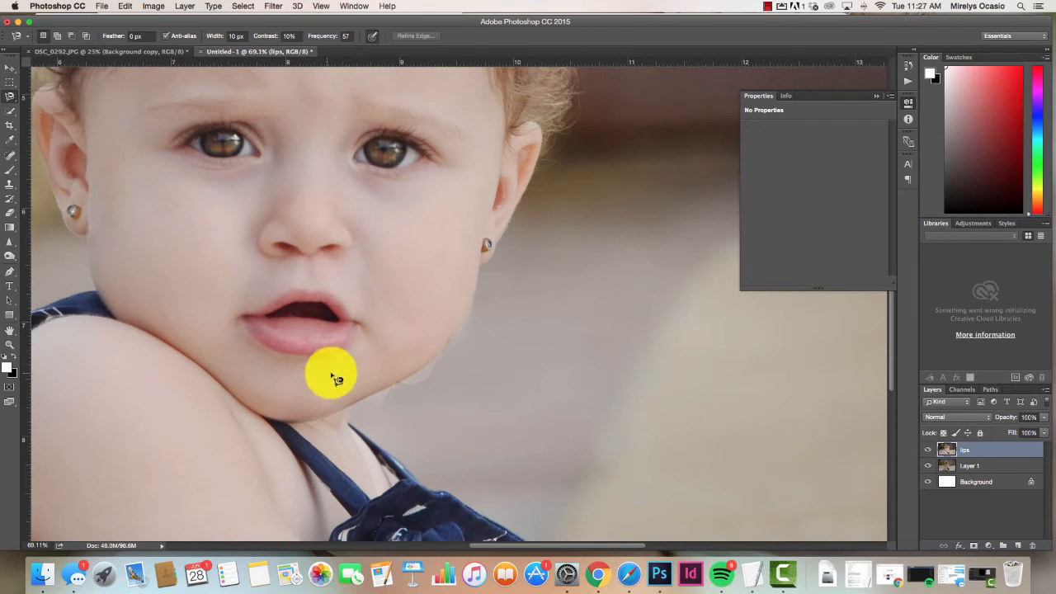
{"action": "left_click", "coordinate": [346, 410]}
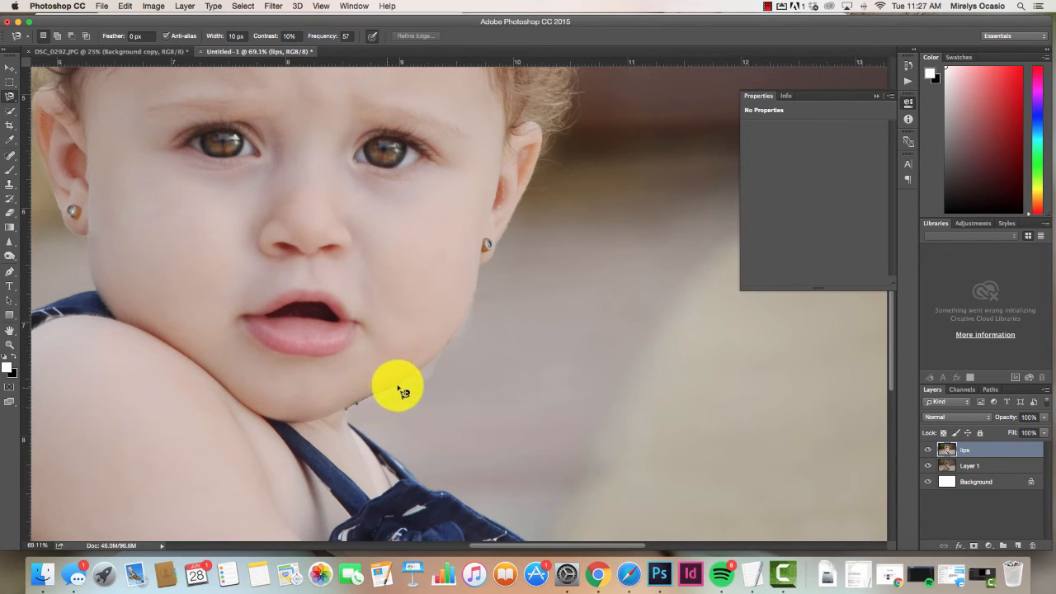
{"action": "left_click", "coordinate": [459, 325]}
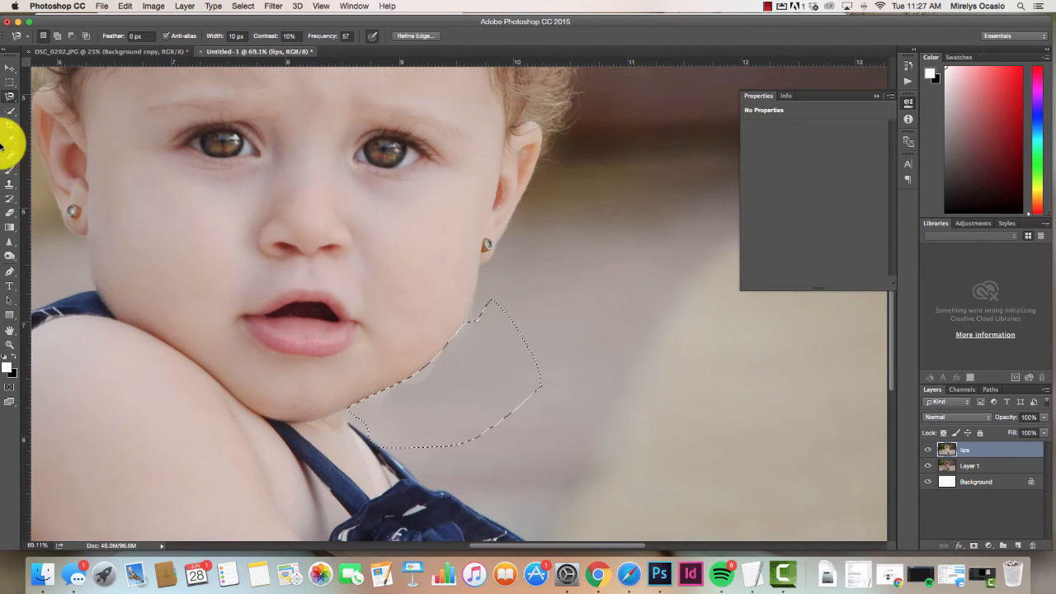
- Set the Clone Stamp to 64% opacity and 83% flow with a 125 px brush
{"action": "left_click", "coordinate": [9, 183]}
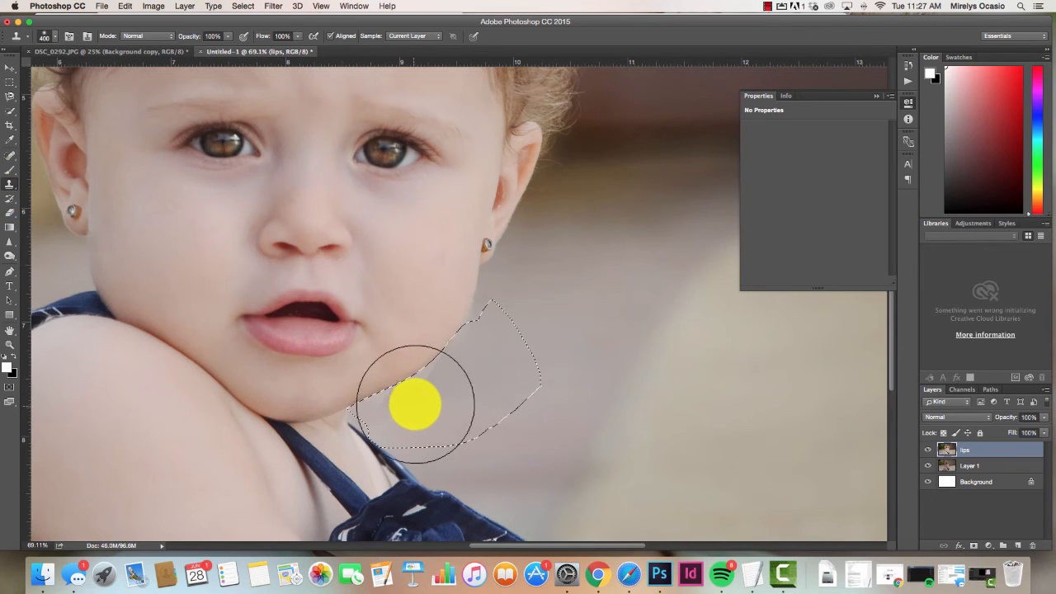
{"action": "left_click", "coordinate": [227, 36]}
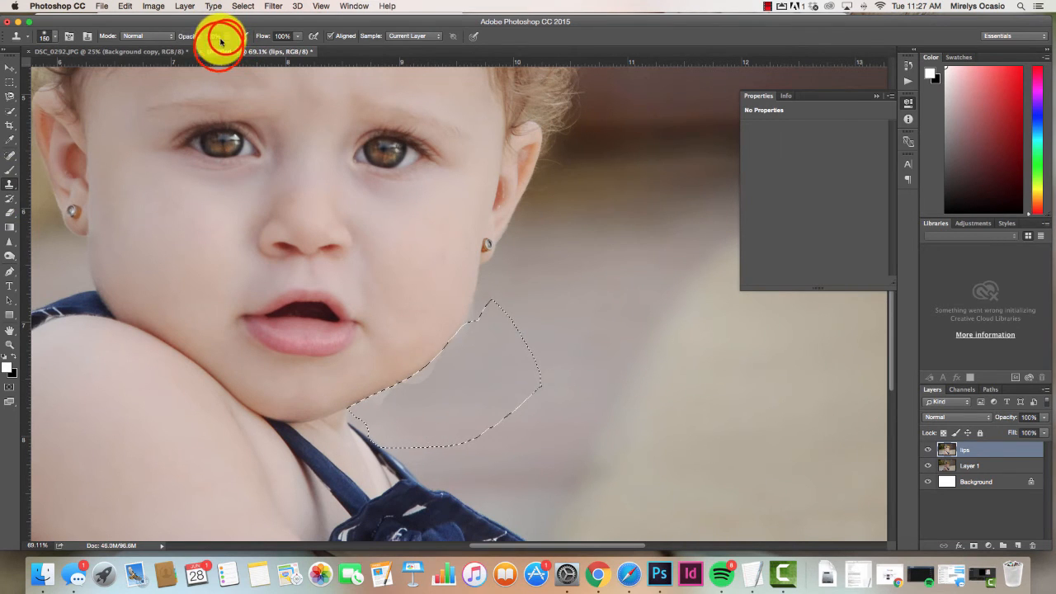
{"action": "left_click_drag", "start_coordinate": [246, 47], "coordinate": [211, 47]}
{"action": "left_click", "coordinate": [299, 36]}
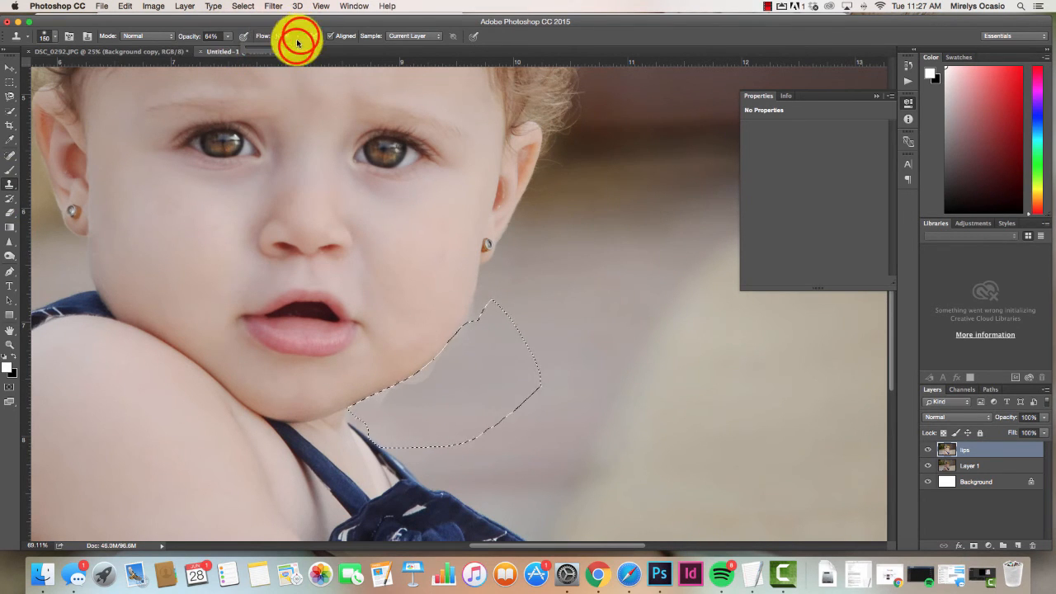
{"action": "left_click_drag", "start_coordinate": [296, 47], "coordinate": [289, 47]}
{"action": "left_click", "coordinate": [278, 23]}
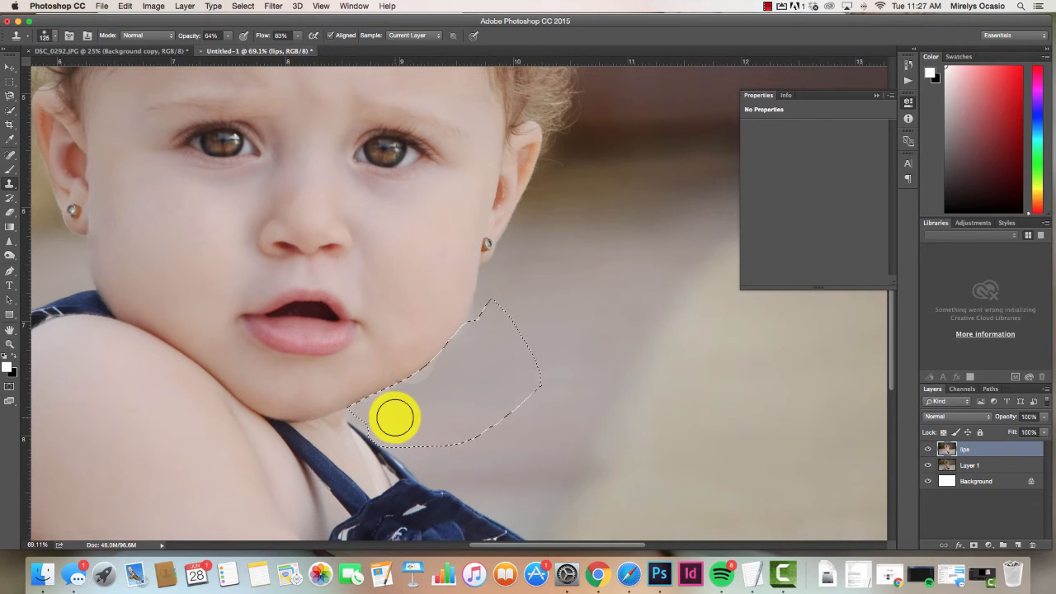
- Clone clean background over the pale halo along the jaw inside the selection, and clear the selection
{"action": "scroll", "coordinate": [395, 418], "scroll_direction": "right", "scroll_amount": 5}
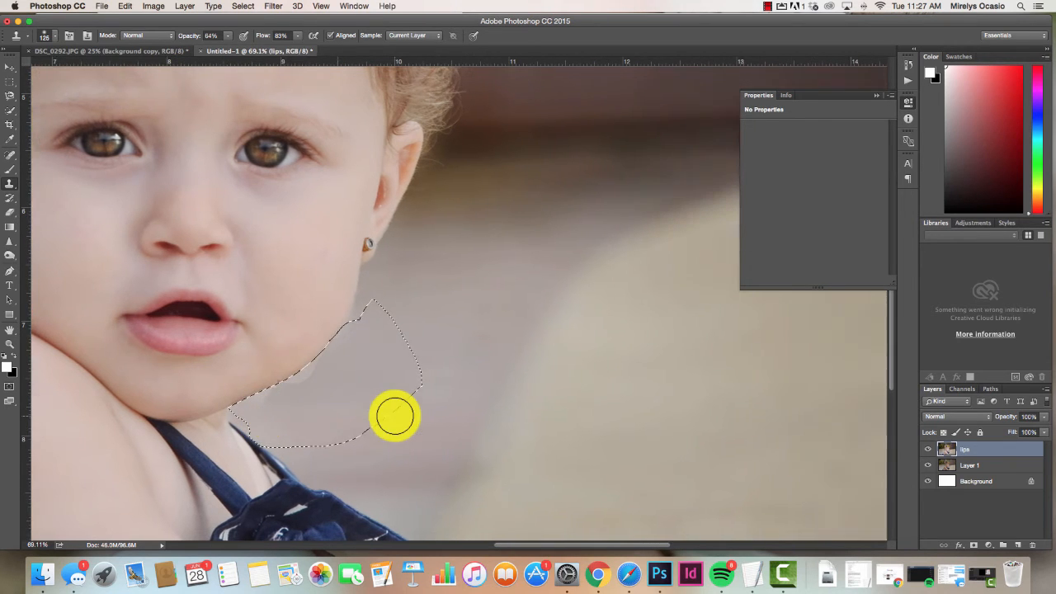
{"action": "scroll", "coordinate": [274, 412], "scroll_direction": "down", "scroll_amount": 15}
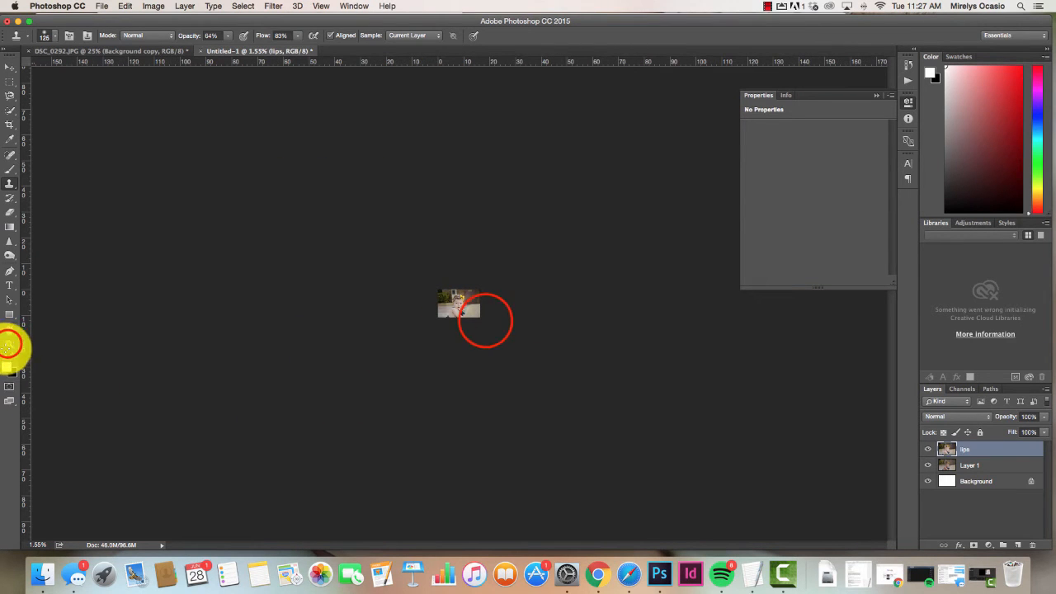
{"action": "left_click", "coordinate": [9, 344]}
{"action": "left_click_drag", "start_coordinate": [483, 308], "coordinate": [624, 315]}
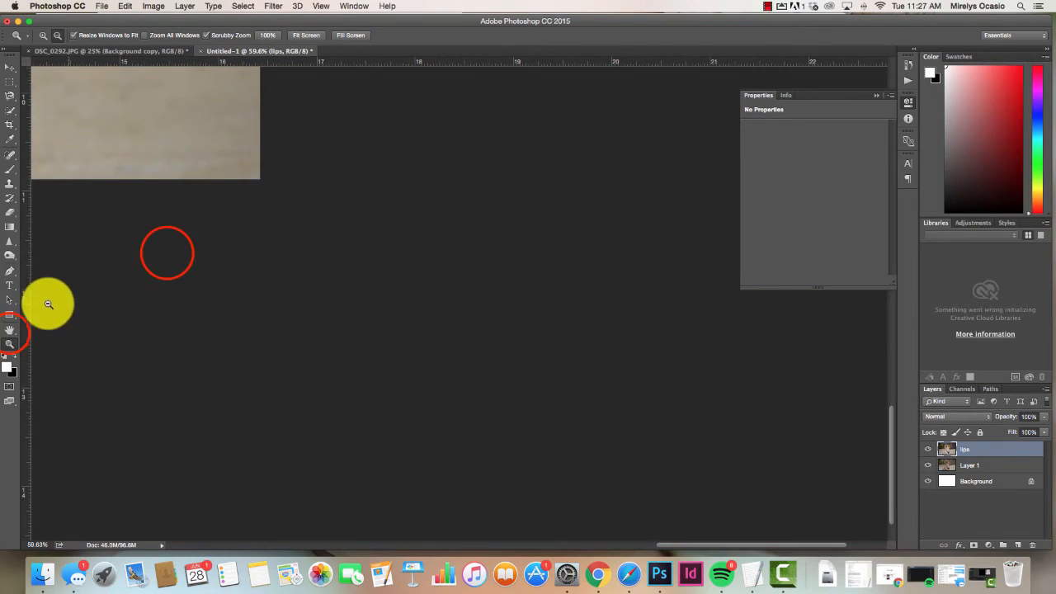
{"action": "left_click", "coordinate": [10, 330]}
{"action": "left_click_drag", "start_coordinate": [165, 330], "coordinate": [426, 446]}
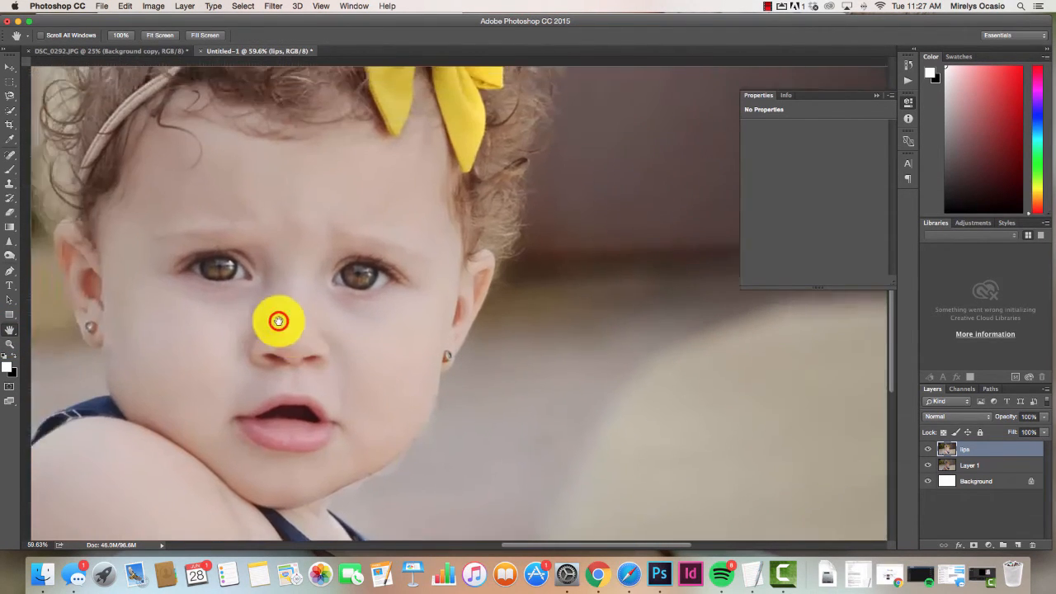
{"action": "left_click_drag", "start_coordinate": [278, 313], "coordinate": [247, 299]}
{"action": "left_click", "coordinate": [10, 193]}
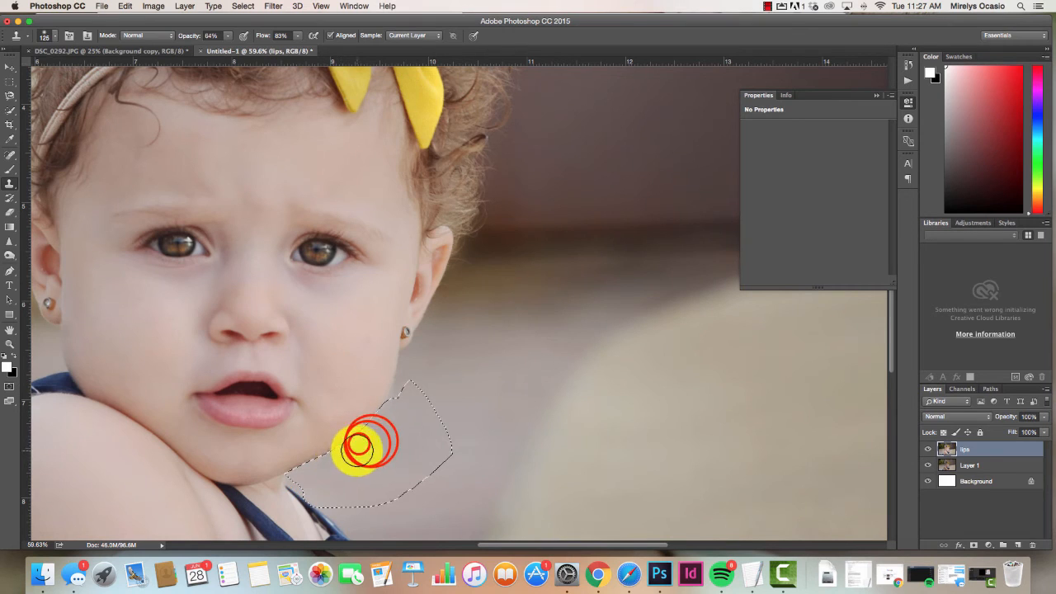
{"action": "left_click", "coordinate": [331, 460]}
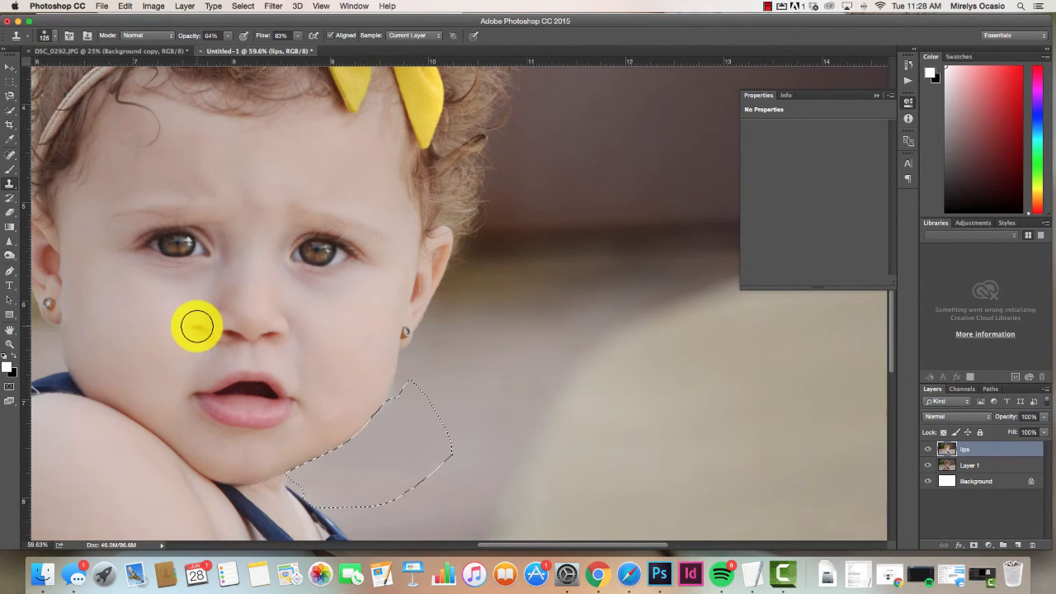
{"action": "left_click", "coordinate": [9, 81]}
{"action": "left_click", "coordinate": [221, 193]}
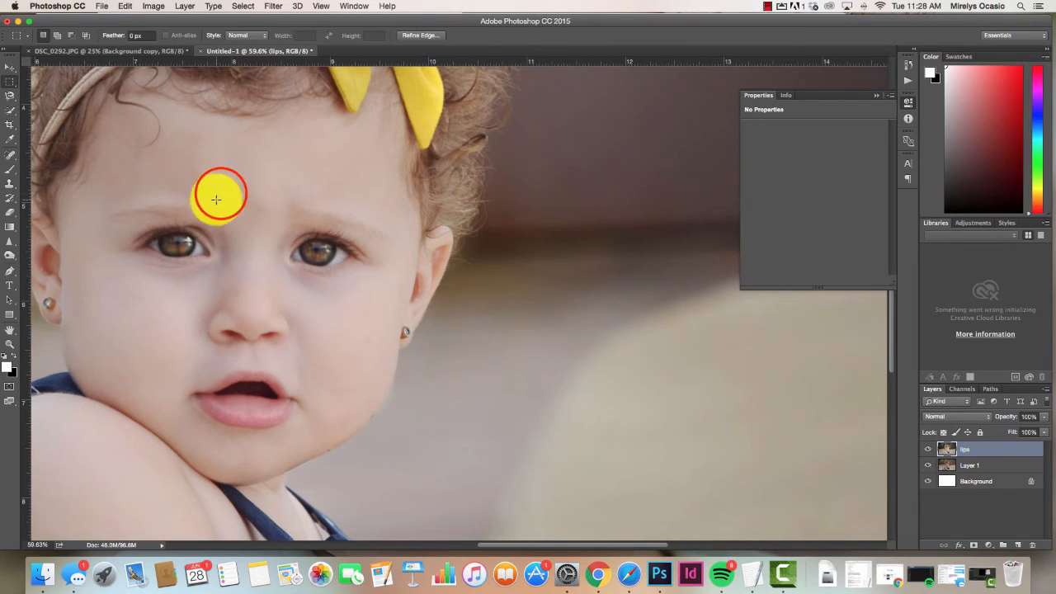
- Select the child's lower cheek and jaw with the Magnetic Lasso, clone skin along its edge with a 40 px brush, and deselect
{"action": "left_click", "coordinate": [9, 97]}
{"action": "left_click", "coordinate": [303, 463]}
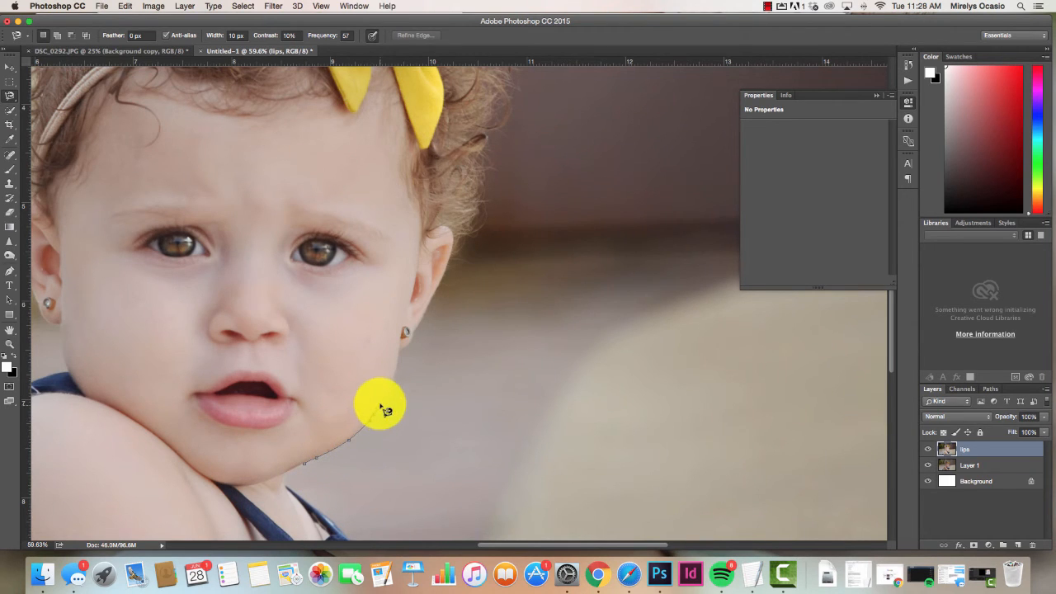
{"action": "left_click", "coordinate": [281, 439]}
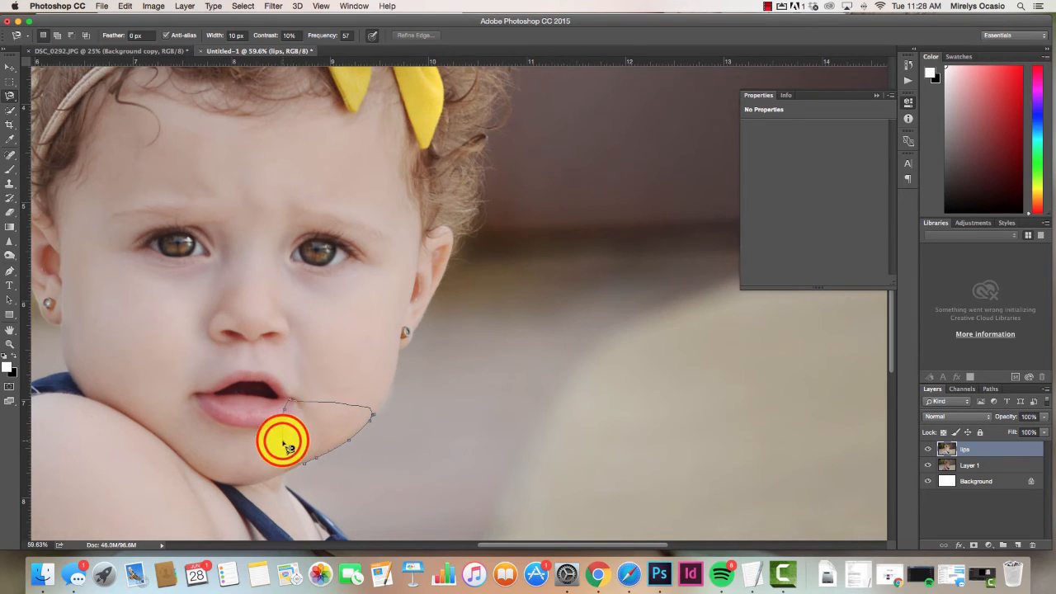
{"action": "double_click", "coordinate": [283, 445]}
{"action": "left_click", "coordinate": [10, 183]}
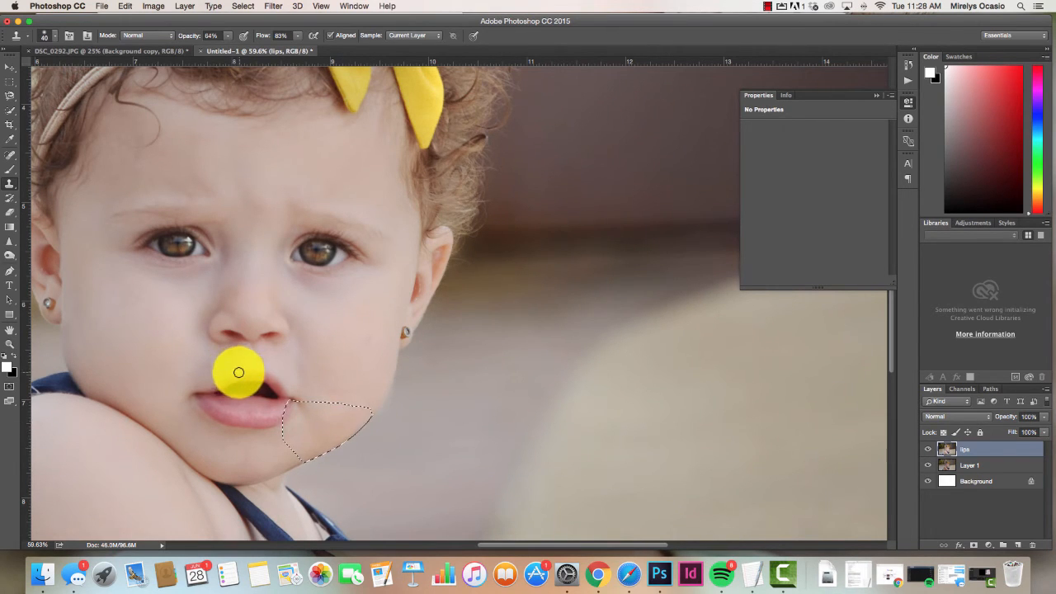
{"action": "left_click", "coordinate": [9, 82]}
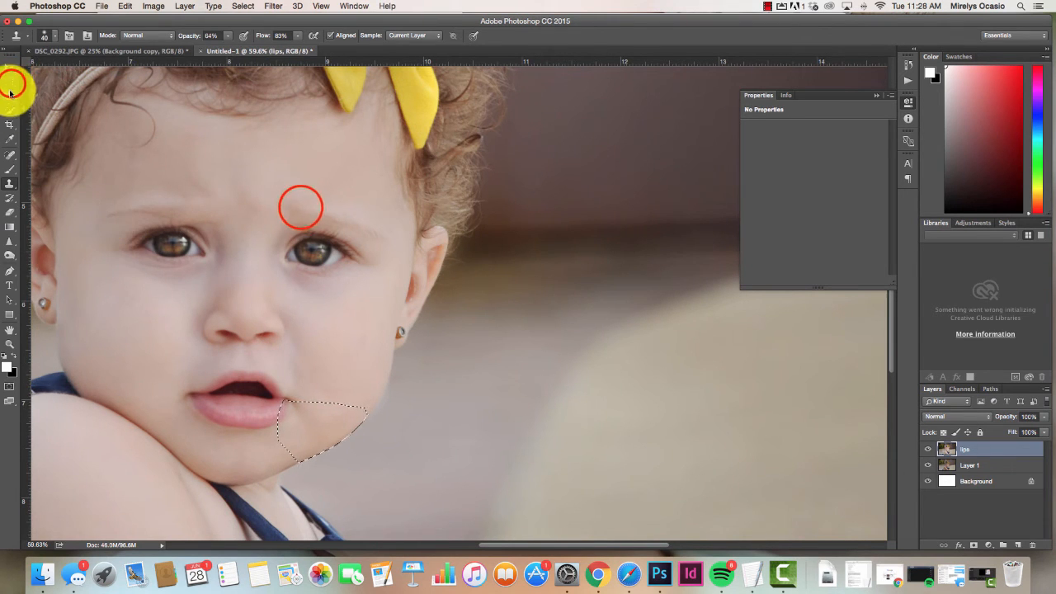
{"action": "left_click", "coordinate": [299, 206]}
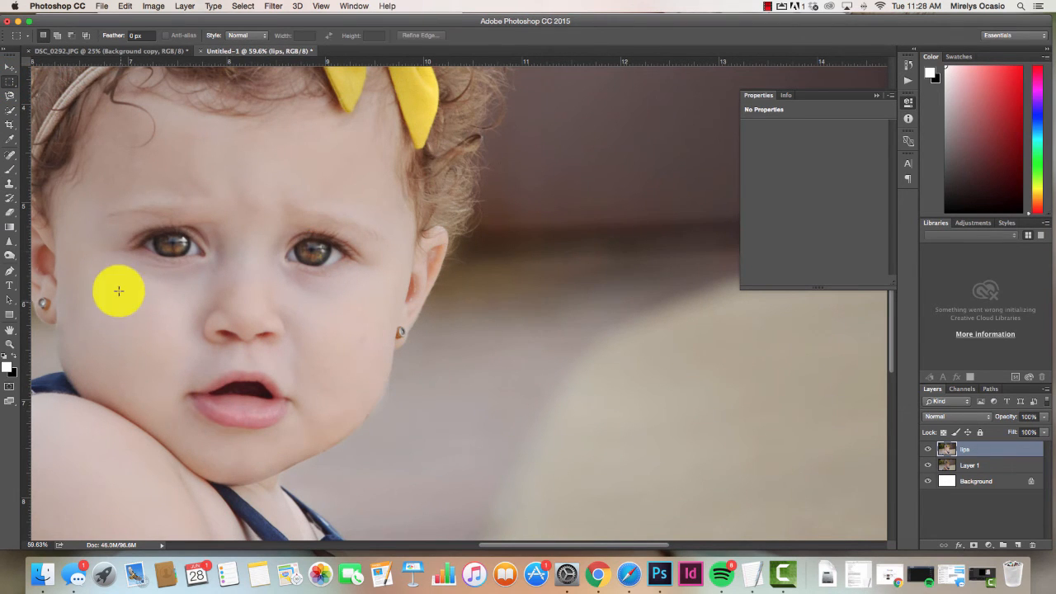
- Select a narrow strip of skin along the jaw edge, touch it up with the 40 px Clone Stamp, and deselect
{"action": "left_click_drag", "start_coordinate": [10, 95], "coordinate": [33, 122]}
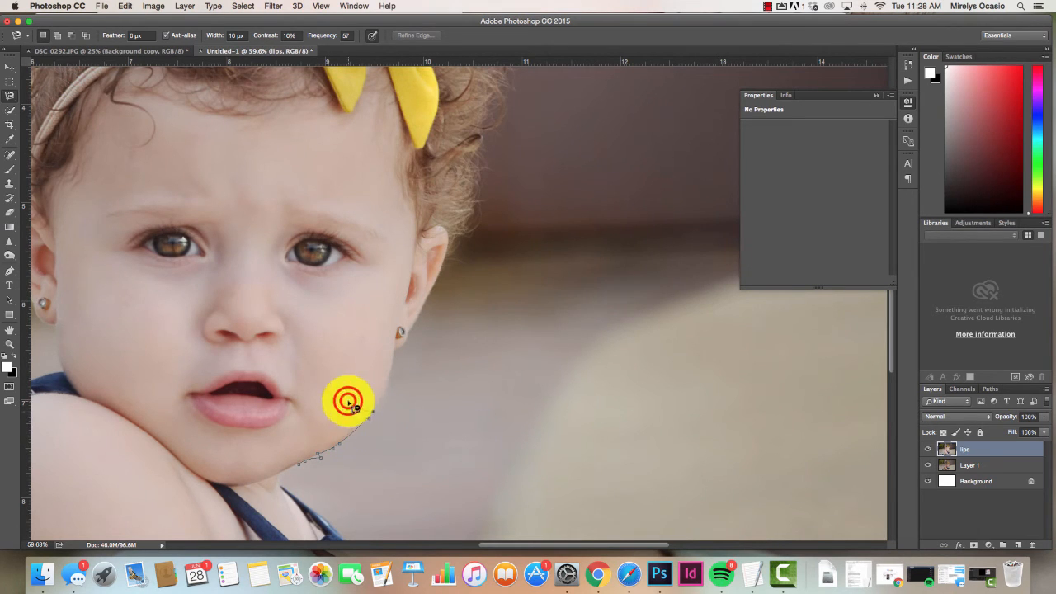
{"action": "left_click", "coordinate": [10, 168]}
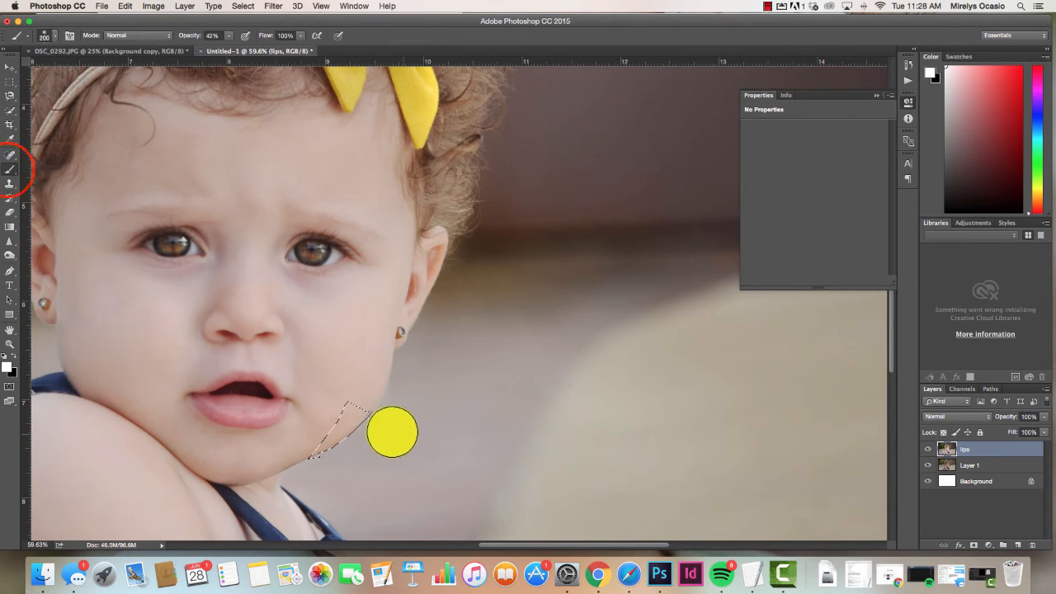
{"action": "left_click", "coordinate": [10, 183]}
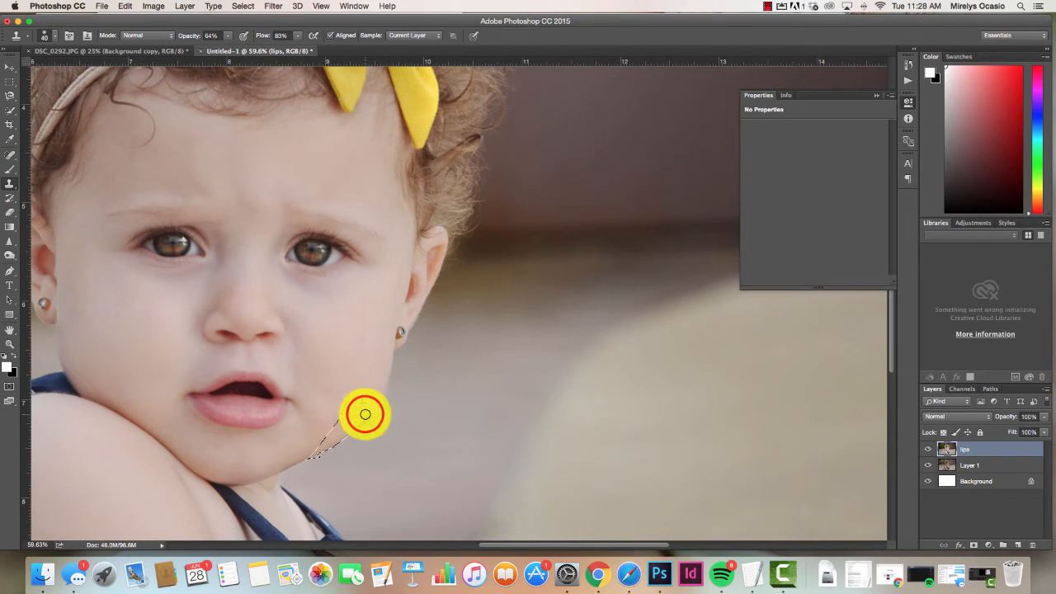
{"action": "left_click_drag", "start_coordinate": [365, 414], "coordinate": [325, 446]}
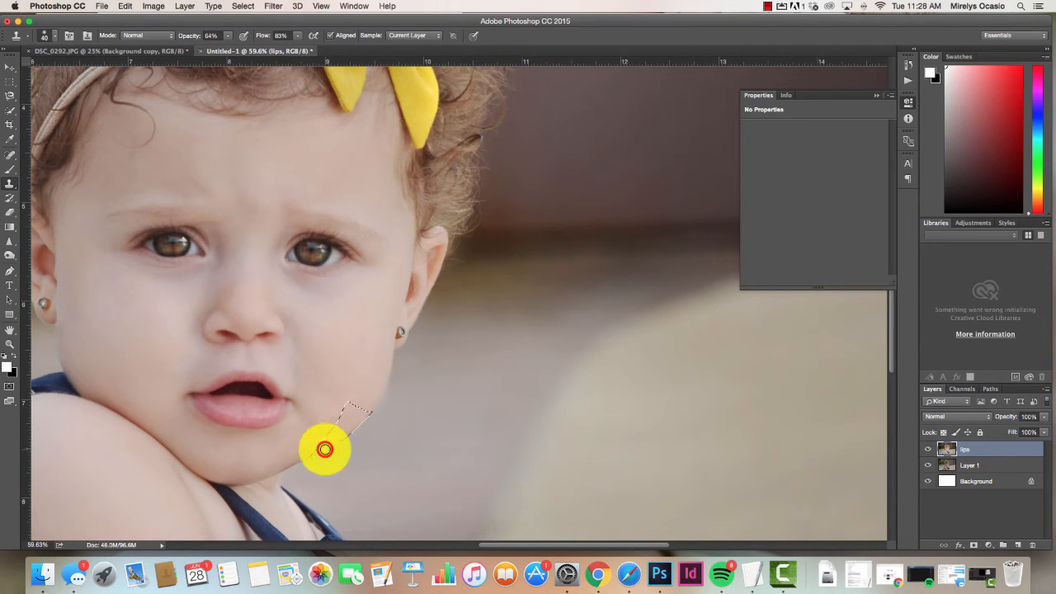
{"action": "left_click", "coordinate": [10, 82]}
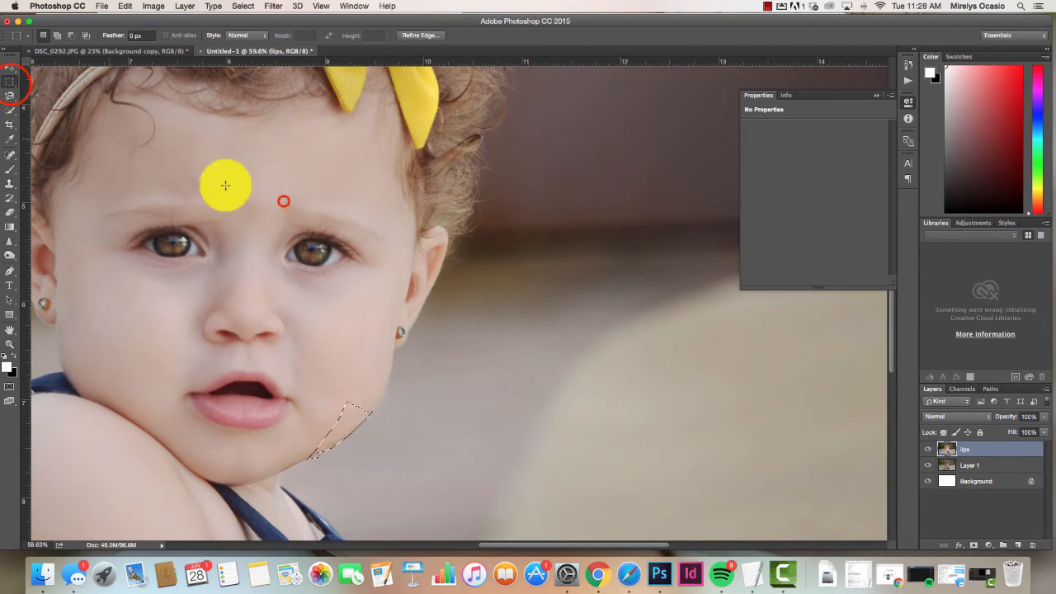
{"action": "left_click", "coordinate": [284, 201]}
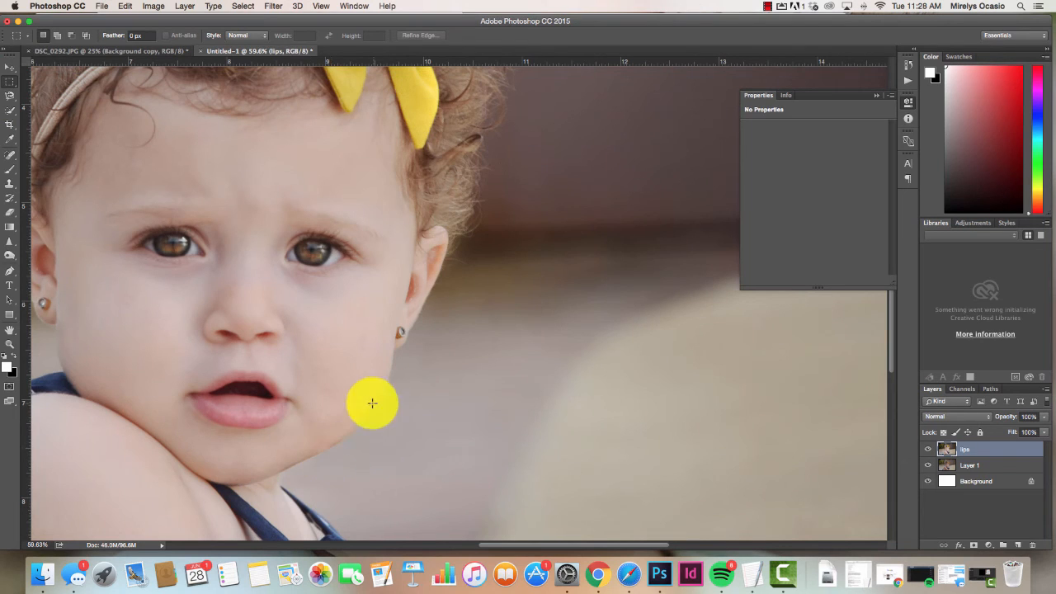
- Smooth the child's jaw edge with a 10 px Content-Aware Spot Healing Brush
{"action": "left_click", "coordinate": [8, 108]}
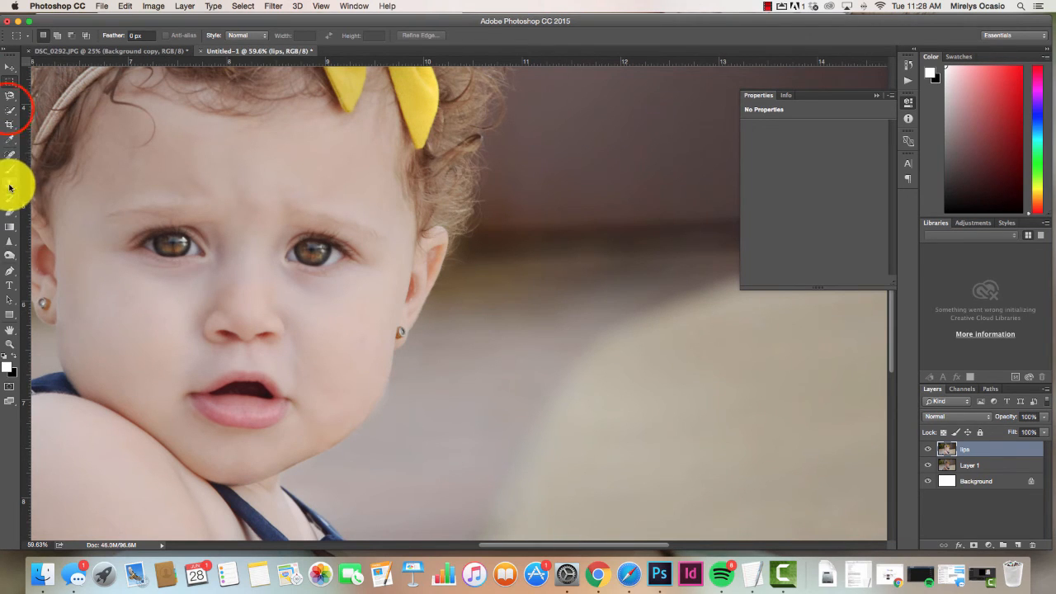
{"action": "left_click_drag", "start_coordinate": [10, 109], "coordinate": [38, 112]}
{"action": "left_click", "coordinate": [10, 155]}
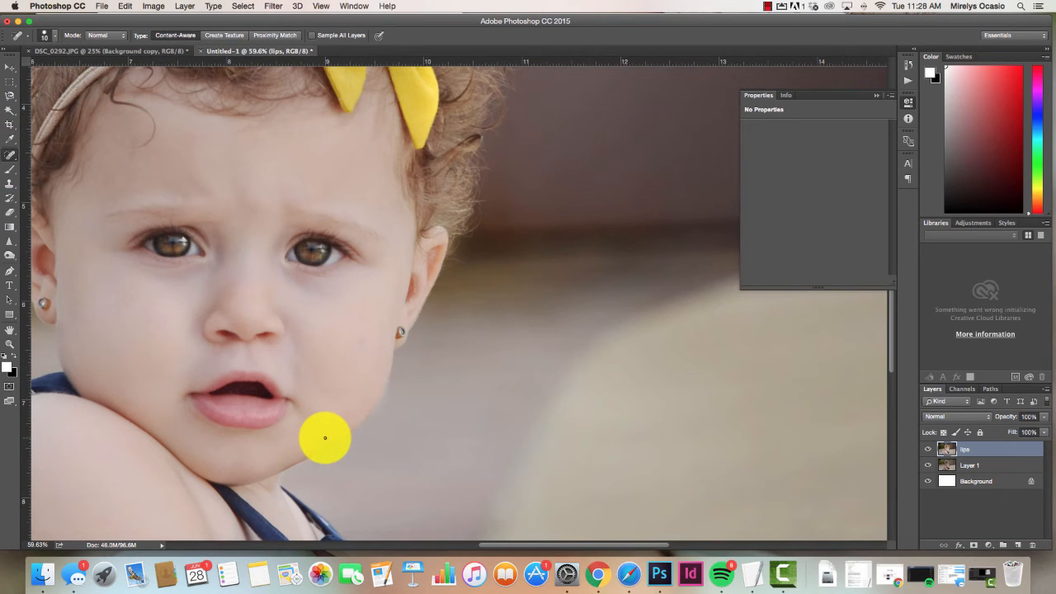
{"action": "left_click", "coordinate": [317, 445]}
{"action": "left_click_drag", "start_coordinate": [323, 450], "coordinate": [368, 410]}
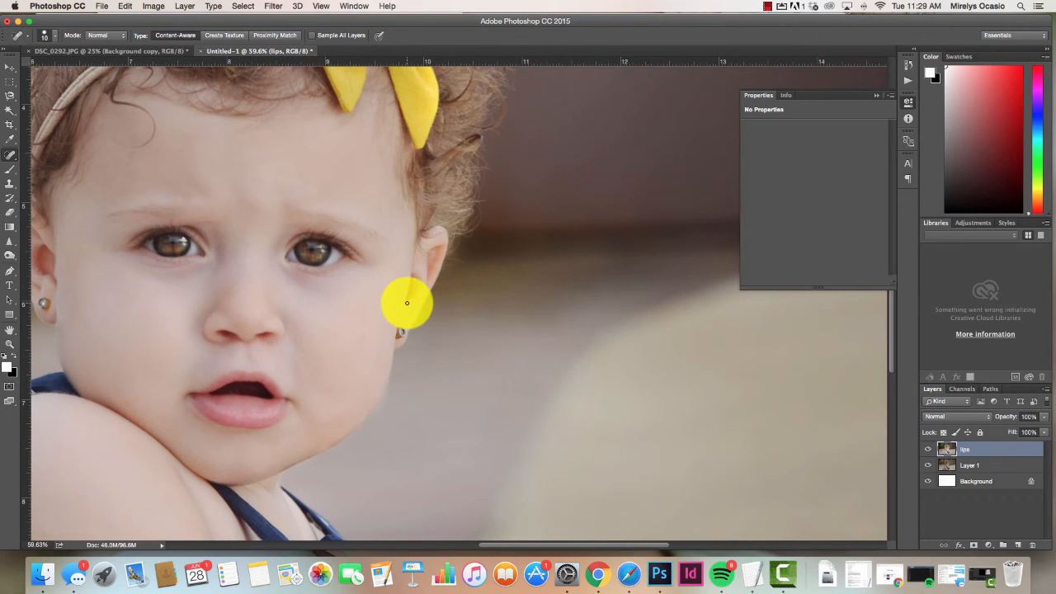
- Rename the lips layer as skin
{"action": "left_click", "coordinate": [962, 445]}
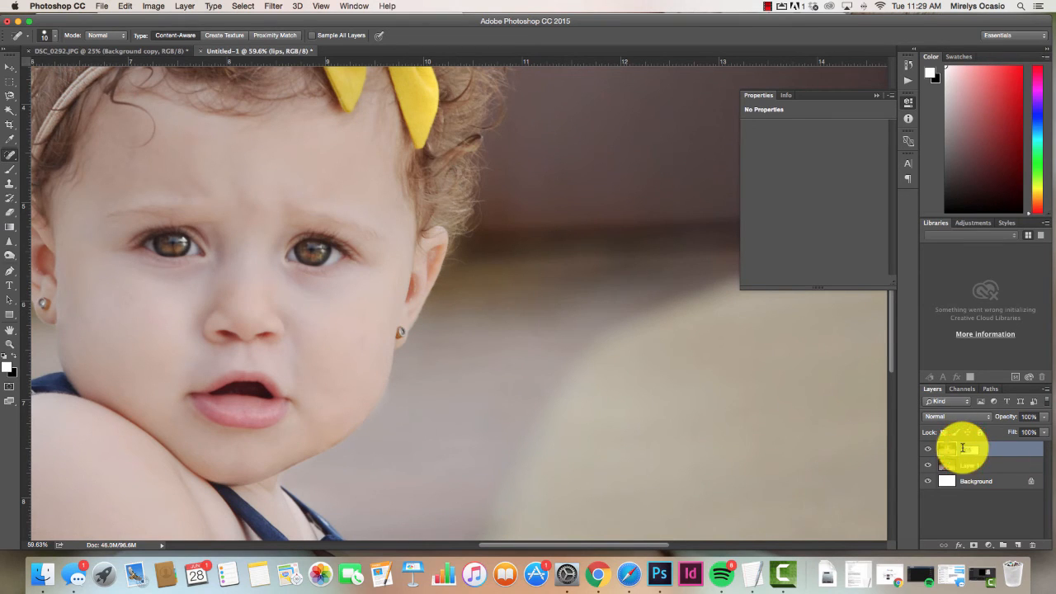
{"action": "double_click", "coordinate": [962, 447]}
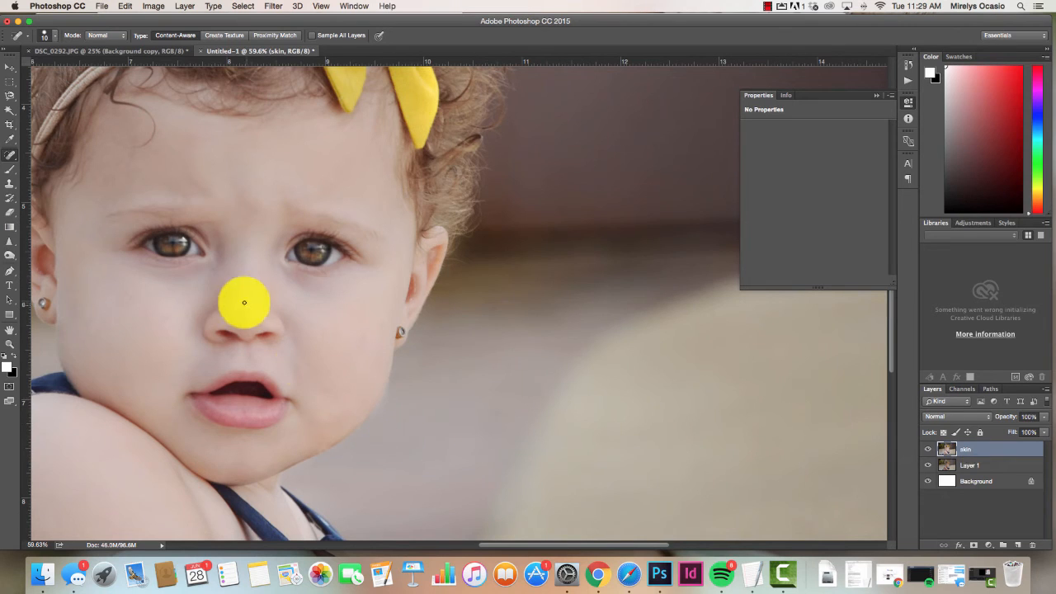
- Spot-heal the skin around the child's nostril with a 20 px brush and the skin beside the ear with a smaller one
{"action": "left_click", "coordinate": [255, 340]}
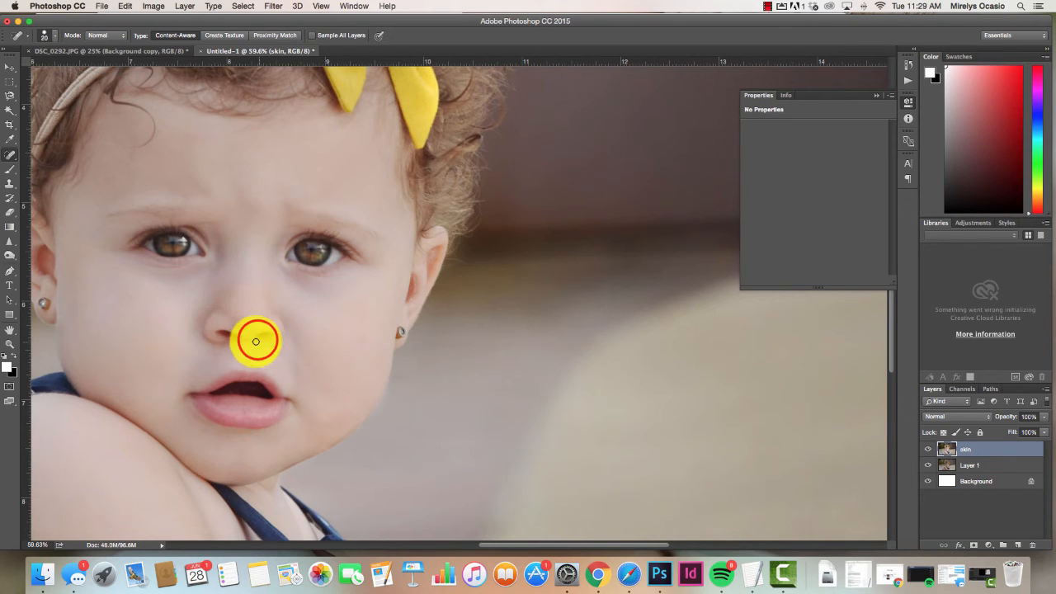
{"action": "left_click", "coordinate": [275, 343]}
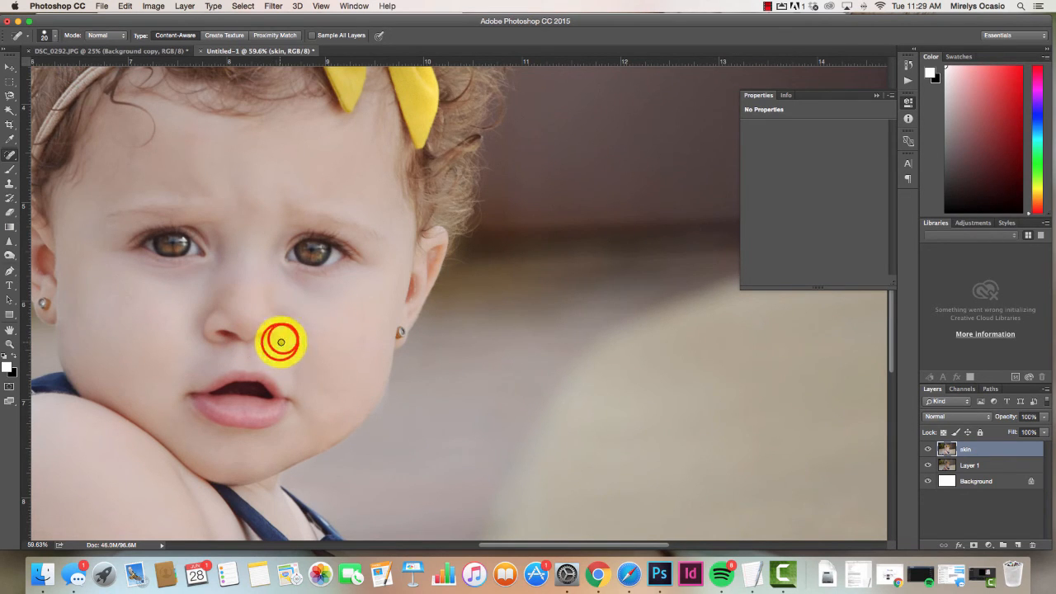
{"action": "left_click", "coordinate": [282, 339]}
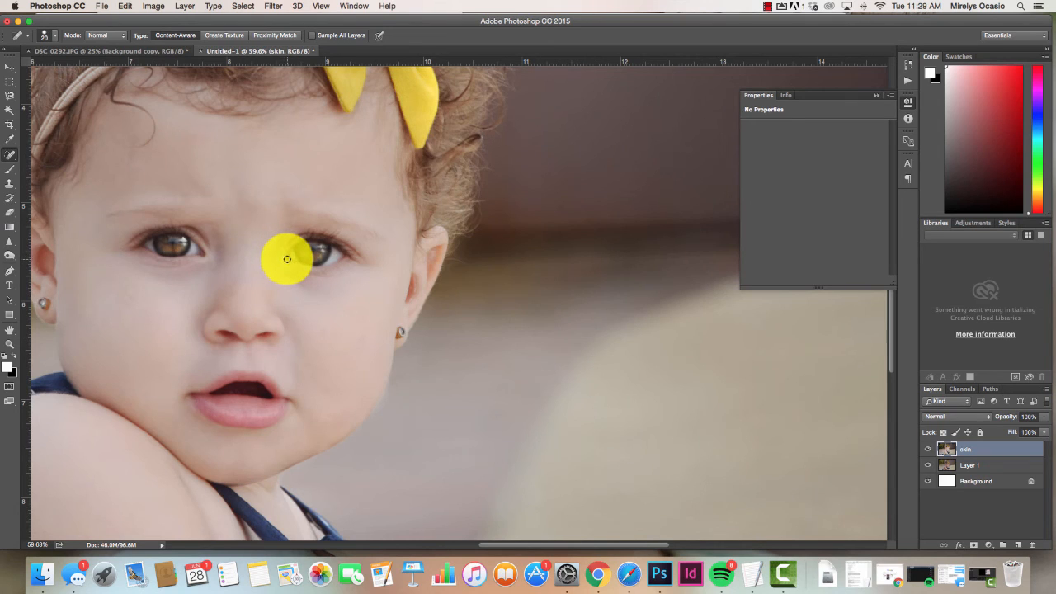
{"action": "left_click", "coordinate": [411, 306]}
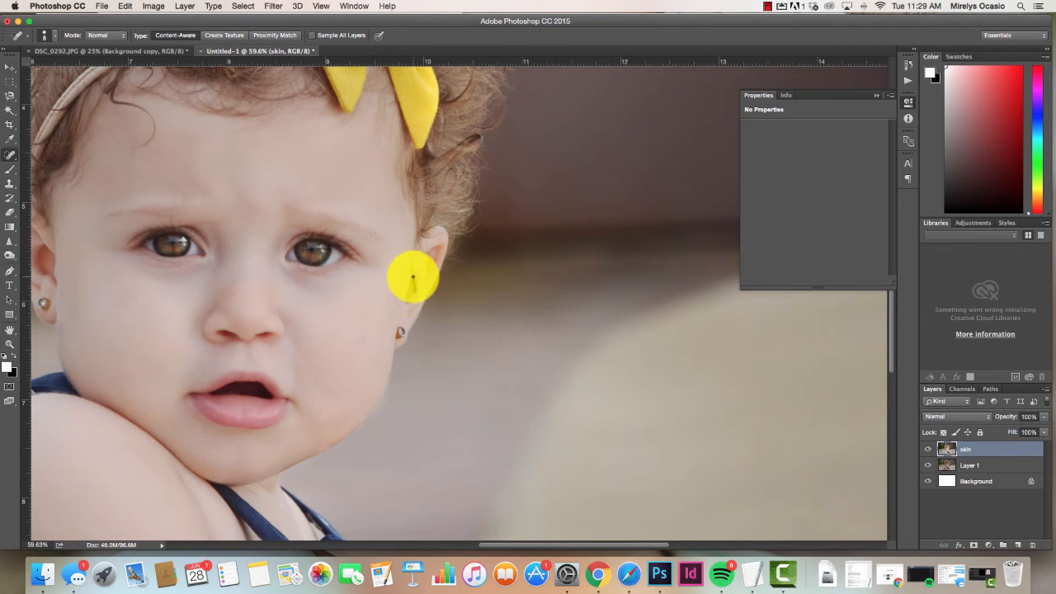
- Spot-heal the mark on the cheek beside one ear and the skin just above the opposite ear's earring
{"action": "mouse_move", "coordinate": [415, 277]}
{"action": "left_mouse_down"}
{"action": "mouse_move", "coordinate": [411, 288]}
{"action": "mouse_move", "coordinate": [432, 292]}
{"action": "mouse_move", "coordinate": [413, 277]}
{"action": "left_mouse_up"}
{"action": "left_click", "coordinate": [414, 289]}
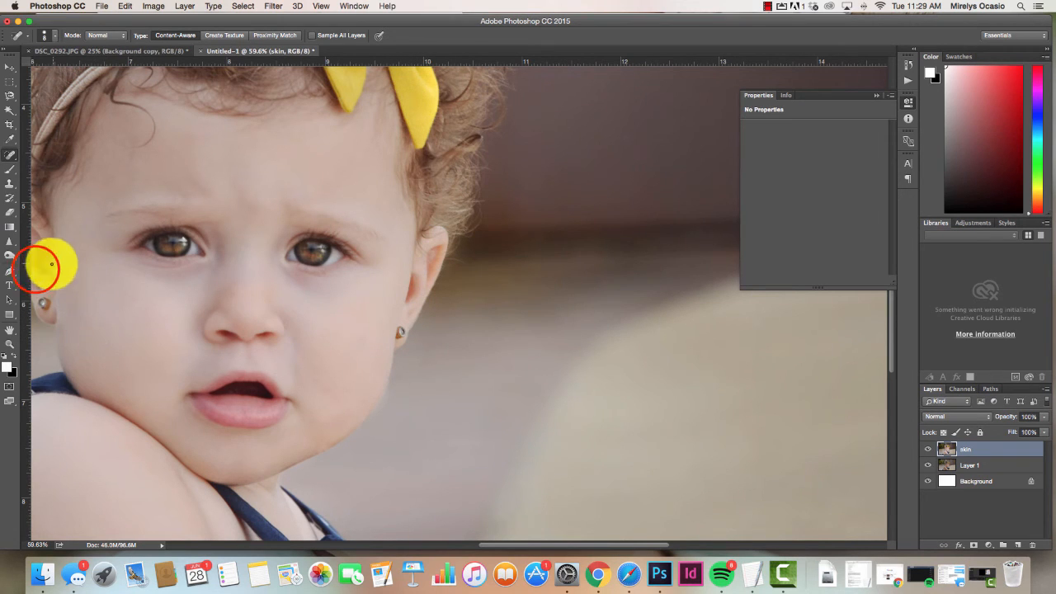
{"action": "left_click_drag", "start_coordinate": [43, 264], "coordinate": [38, 273]}
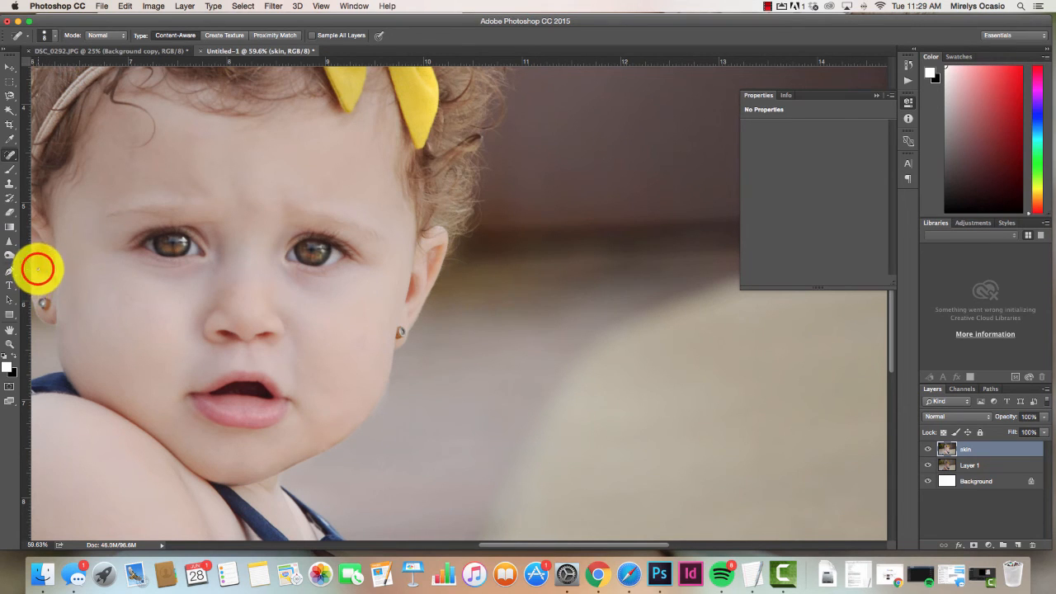
- Spot-heal the navy dress fabric beside the arm with a 15 px Content-Aware brush
{"action": "scroll", "coordinate": [108, 312], "scroll_direction": "down", "scroll_amount": 5}
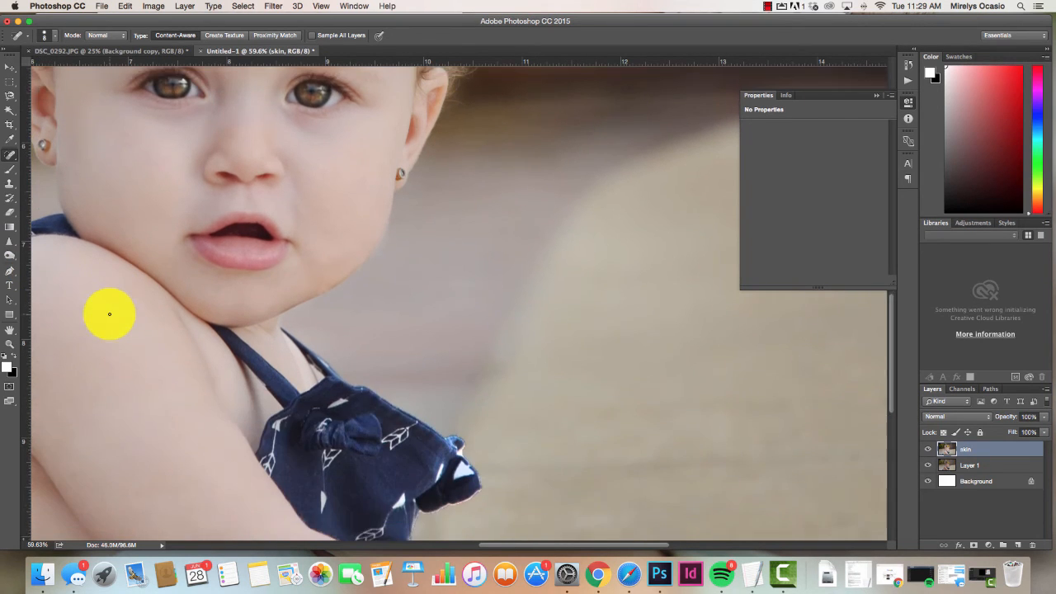
{"action": "scroll", "coordinate": [109, 313], "scroll_direction": "down", "scroll_amount": 4}
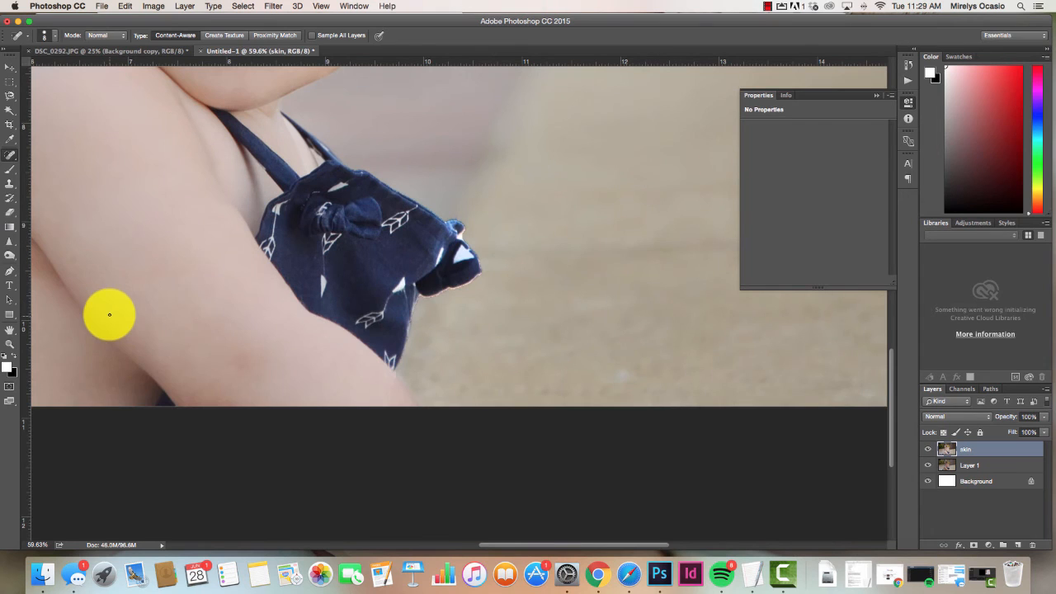
{"action": "scroll", "coordinate": [109, 314], "scroll_direction": "up", "scroll_amount": 4}
{"action": "scroll", "coordinate": [109, 318], "scroll_direction": "up", "scroll_amount": 2}
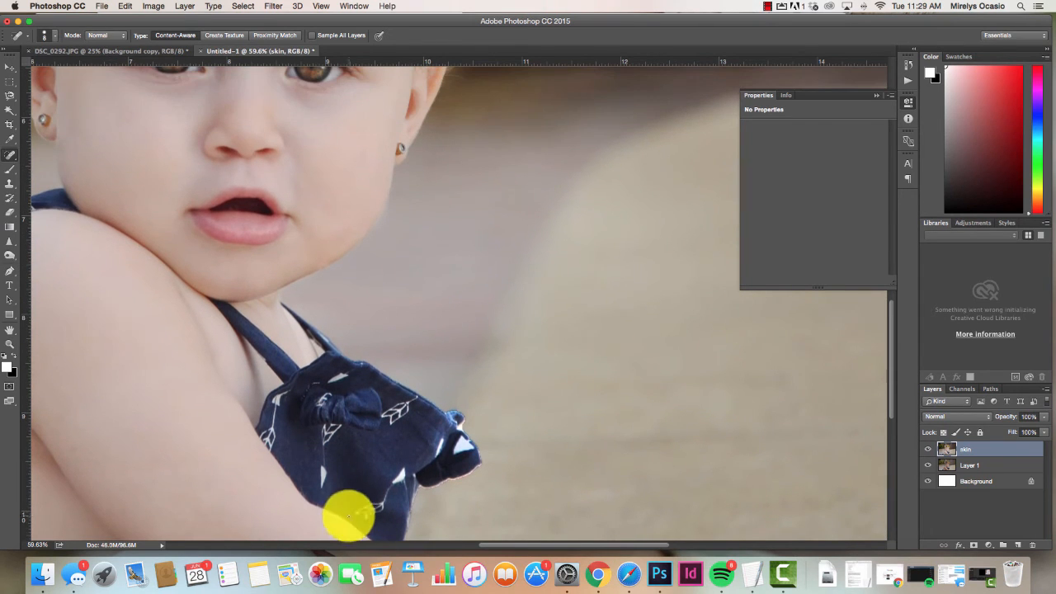
{"action": "left_click", "coordinate": [314, 449]}
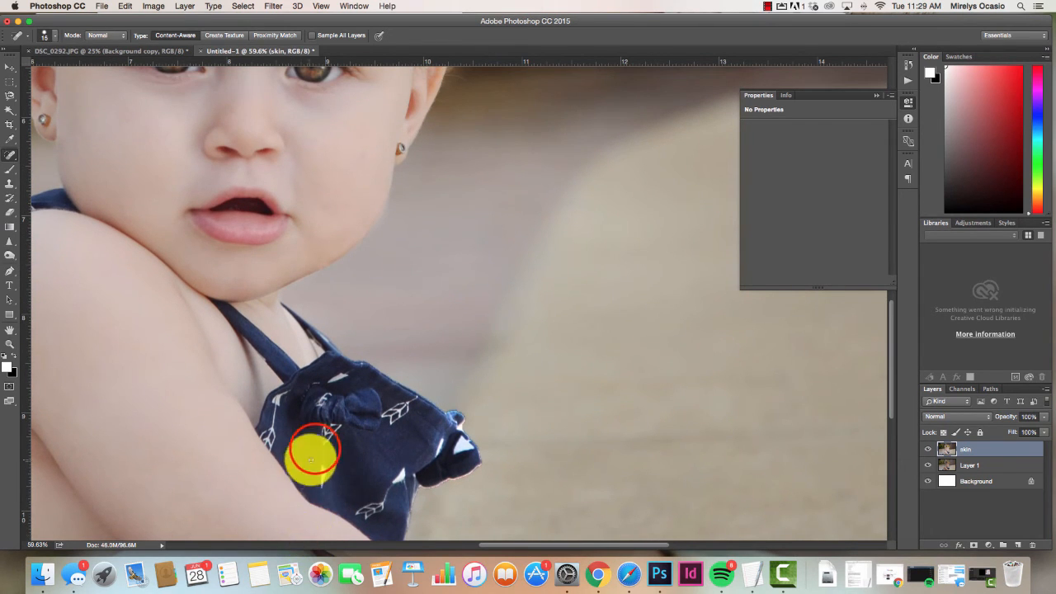
{"action": "left_click", "coordinate": [314, 449]}
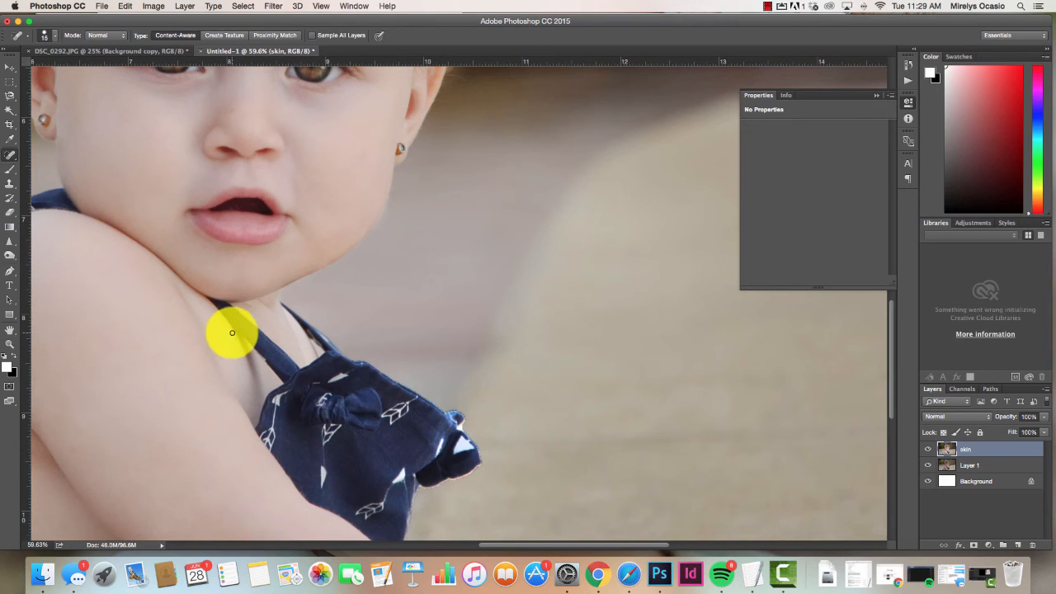
- Clean up the child's jaw edge between the chin and the cheek with the 15 px Spot Healing Brush
{"action": "scroll", "coordinate": [286, 282], "scroll_direction": "up", "scroll_amount": 1}
{"action": "left_click", "coordinate": [320, 273]}
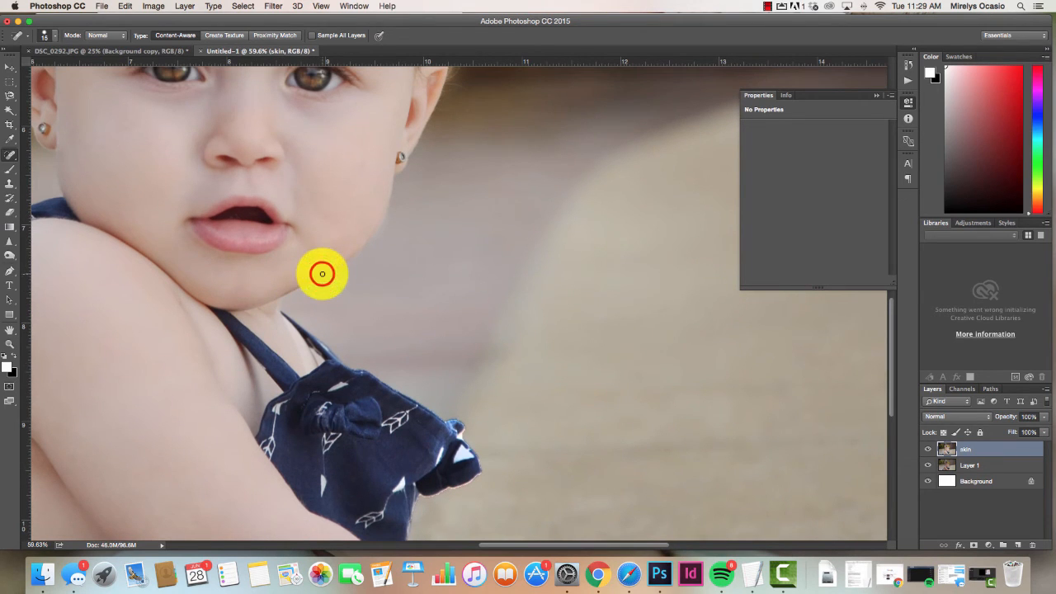
{"action": "left_click", "coordinate": [322, 281]}
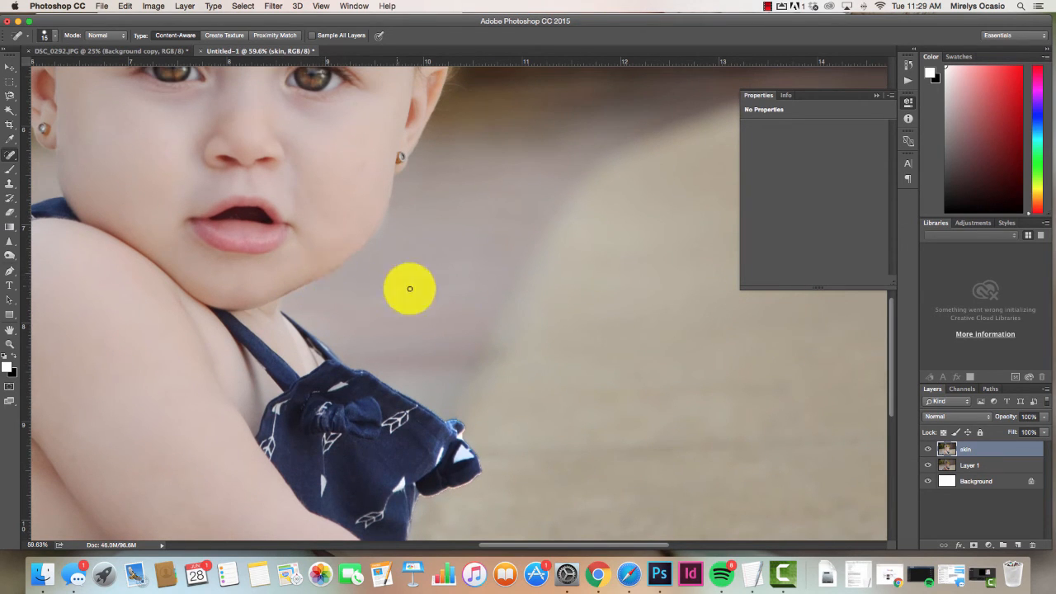
{"action": "left_click", "coordinate": [371, 240]}
{"action": "left_click", "coordinate": [369, 243]}
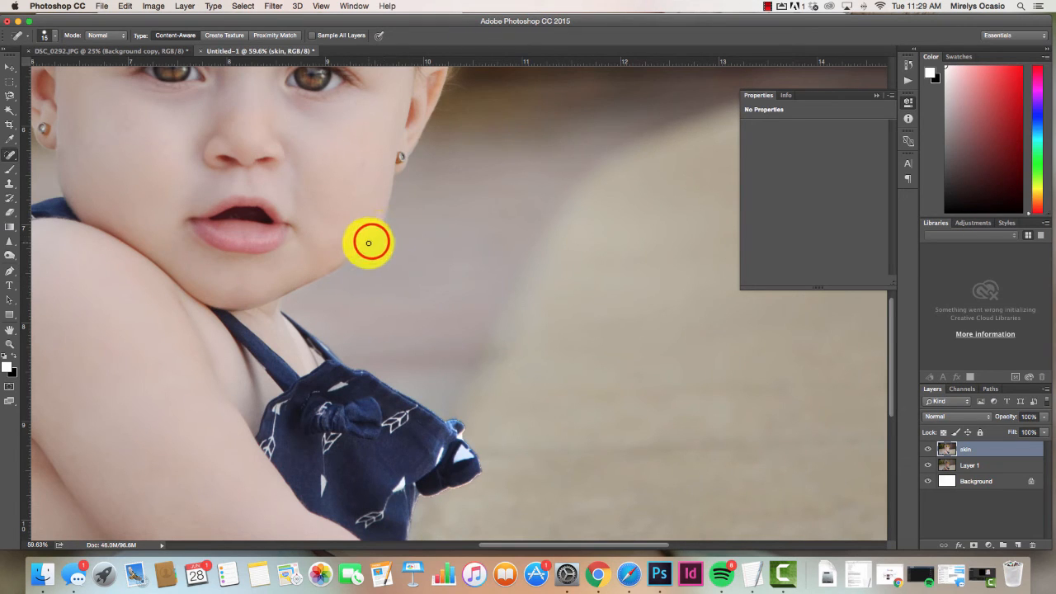
- Try spot-healing the cheek edge below the earring with 15 px and 30 px brushes, and undo the strokes
{"action": "left_click_drag", "start_coordinate": [379, 224], "coordinate": [387, 191]}
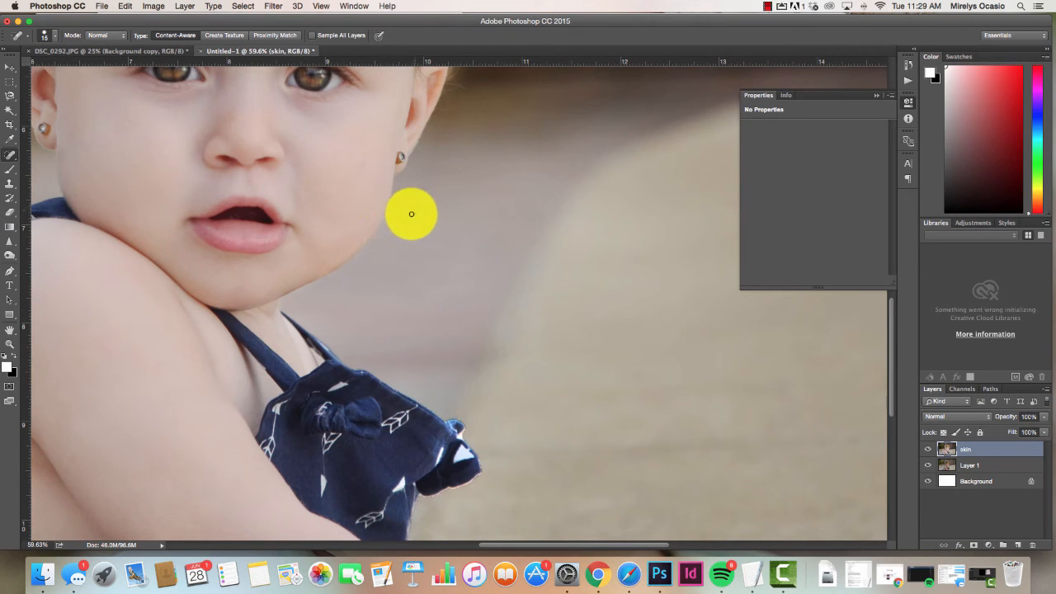
{"action": "key", "text": "super+z"}
{"action": "key", "text": "bracketright"}
{"action": "key", "text": "bracketright"}
{"action": "key", "text": "bracketright"}
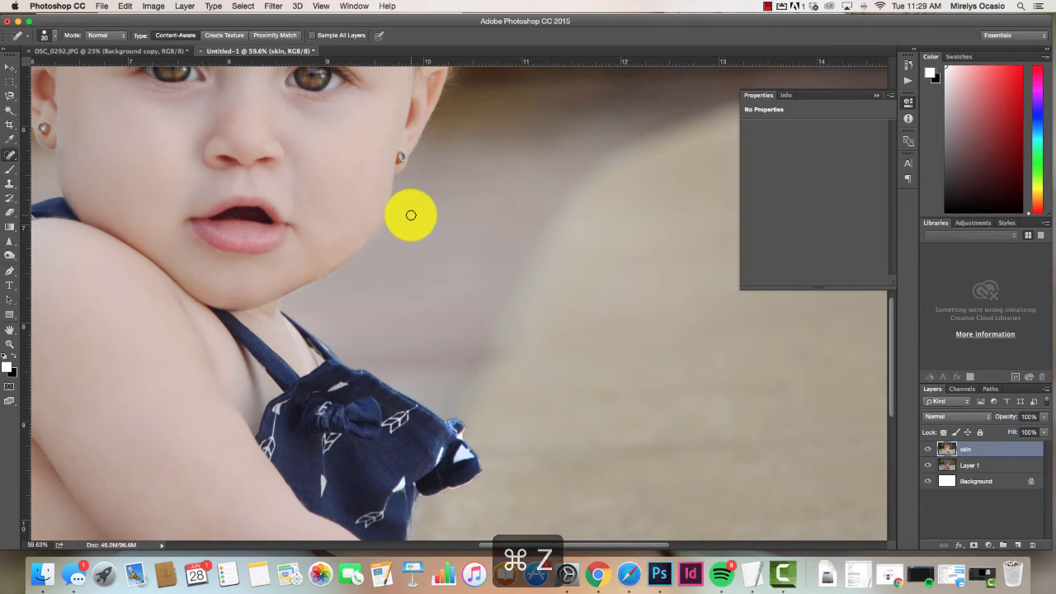
{"action": "left_click", "coordinate": [374, 242]}
{"action": "left_click_drag", "start_coordinate": [373, 243], "coordinate": [390, 200]}
{"action": "key", "text": "super+z"}
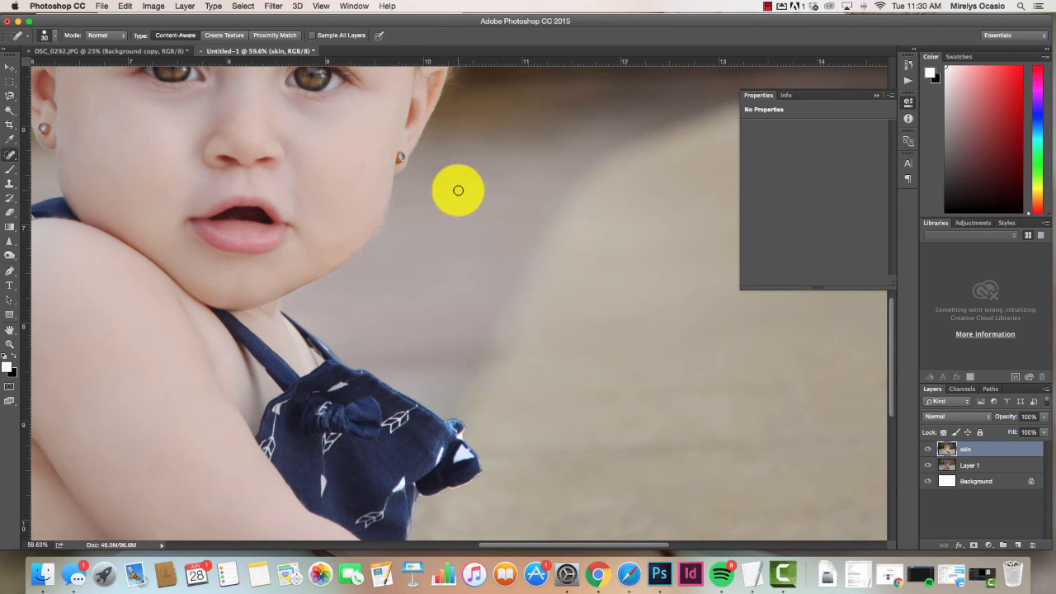
{"action": "key", "text": "super+z"}
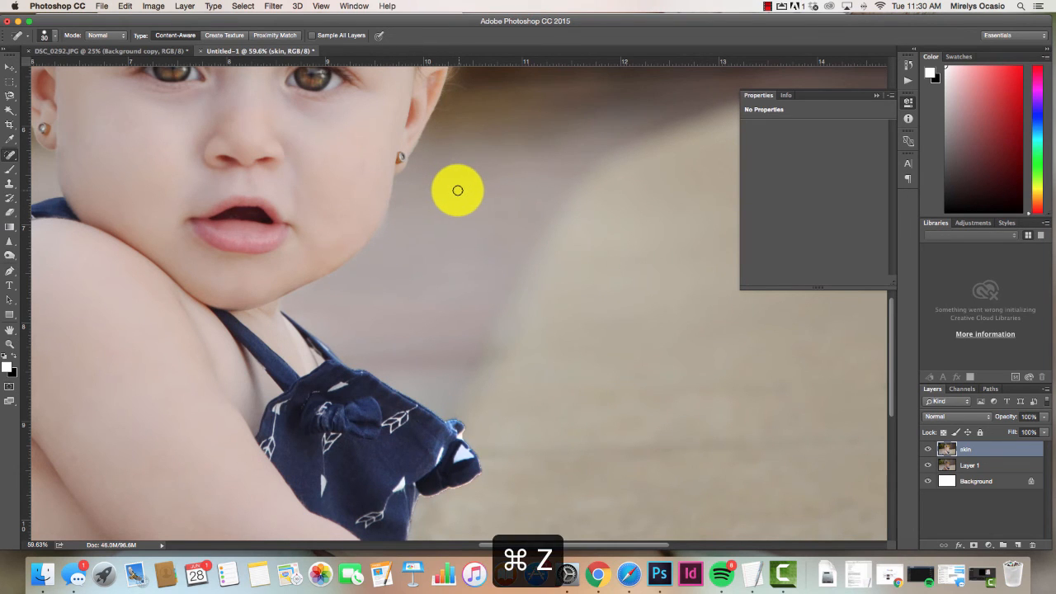
- Smooth the cheek and jaw edge below the earring with the Smudge tool at 50% strength
{"action": "scroll", "coordinate": [302, 264], "scroll_direction": "up", "scroll_amount": 3}
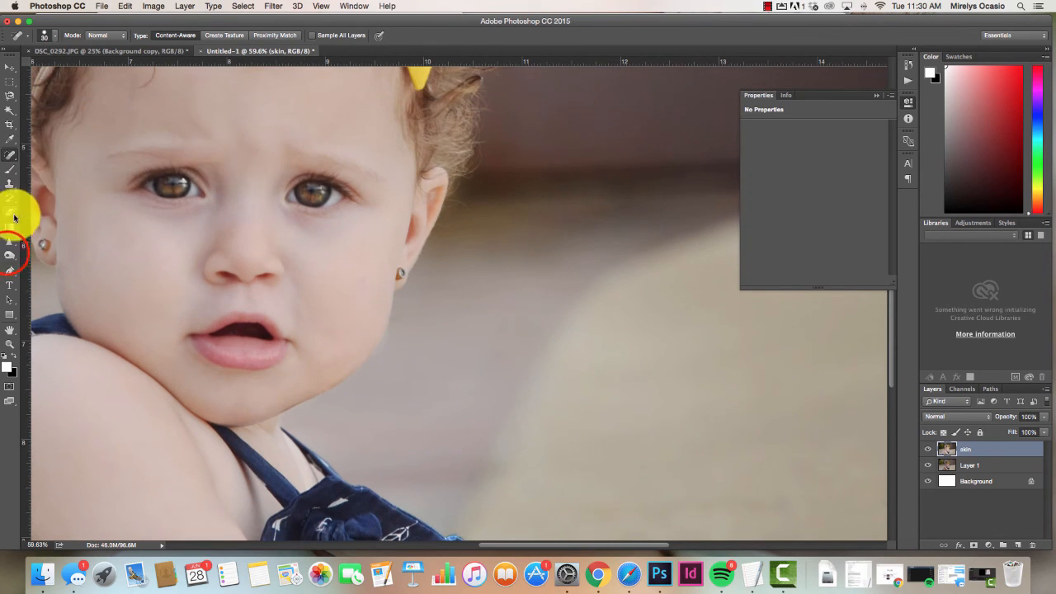
{"action": "left_click", "coordinate": [10, 254]}
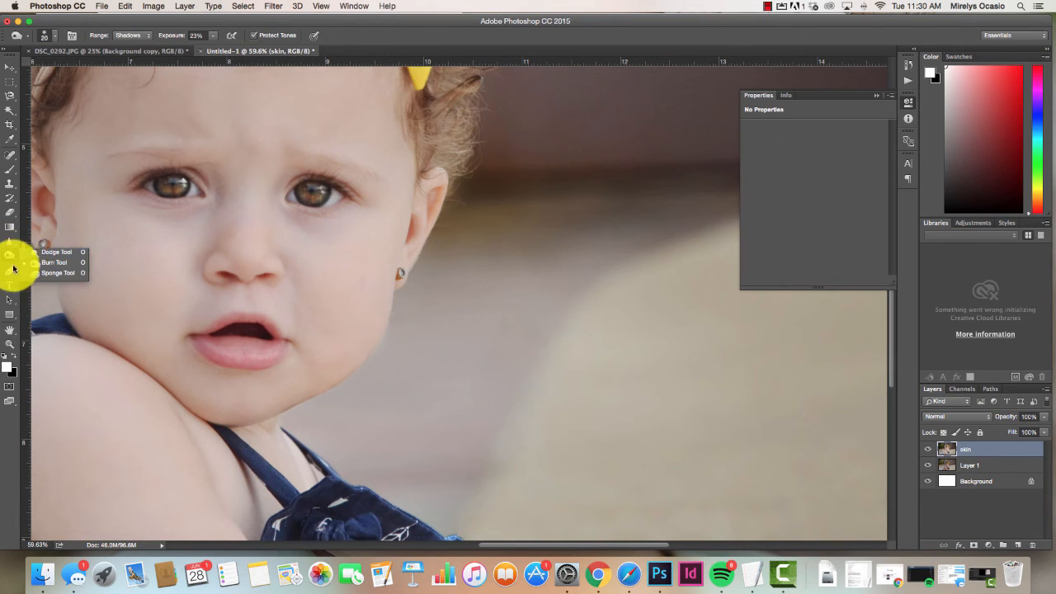
{"action": "left_click", "coordinate": [11, 256]}
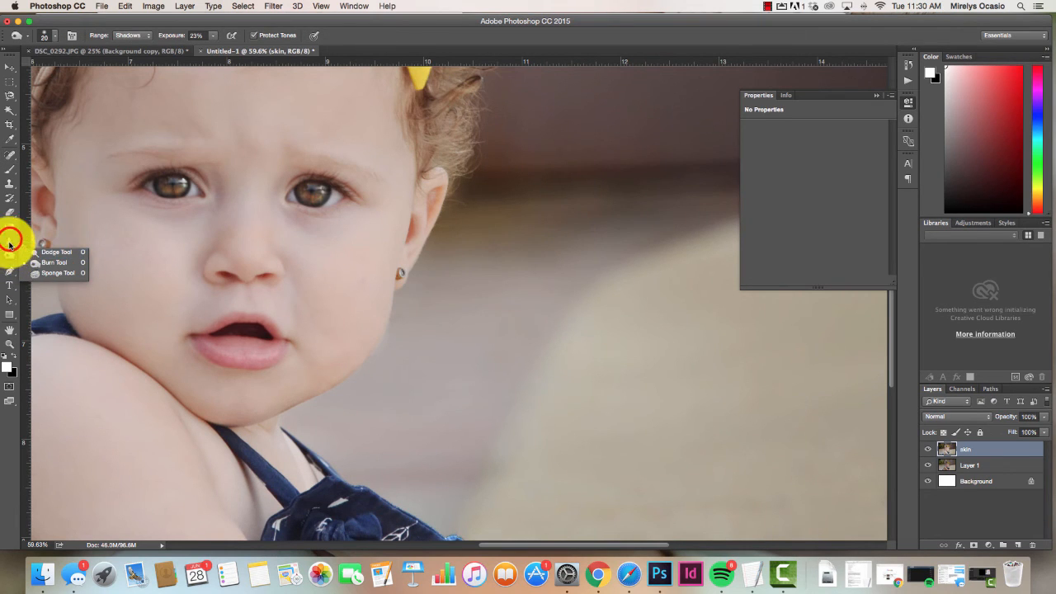
{"action": "left_click", "coordinate": [11, 240]}
{"action": "left_click", "coordinate": [55, 258]}
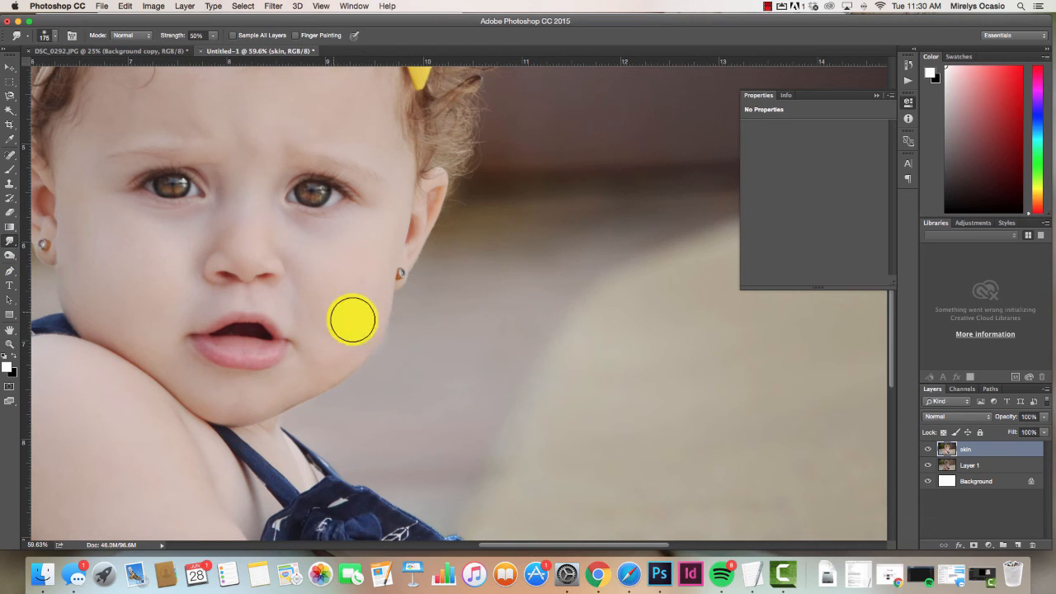
{"action": "left_click", "coordinate": [374, 358]}
{"action": "mouse_move", "coordinate": [385, 345]}
{"action": "left_mouse_down"}
{"action": "mouse_move", "coordinate": [394, 314]}
{"action": "mouse_move", "coordinate": [393, 331]}
{"action": "mouse_move", "coordinate": [404, 323]}
{"action": "left_mouse_up"}
{"action": "left_click", "coordinate": [397, 319]}
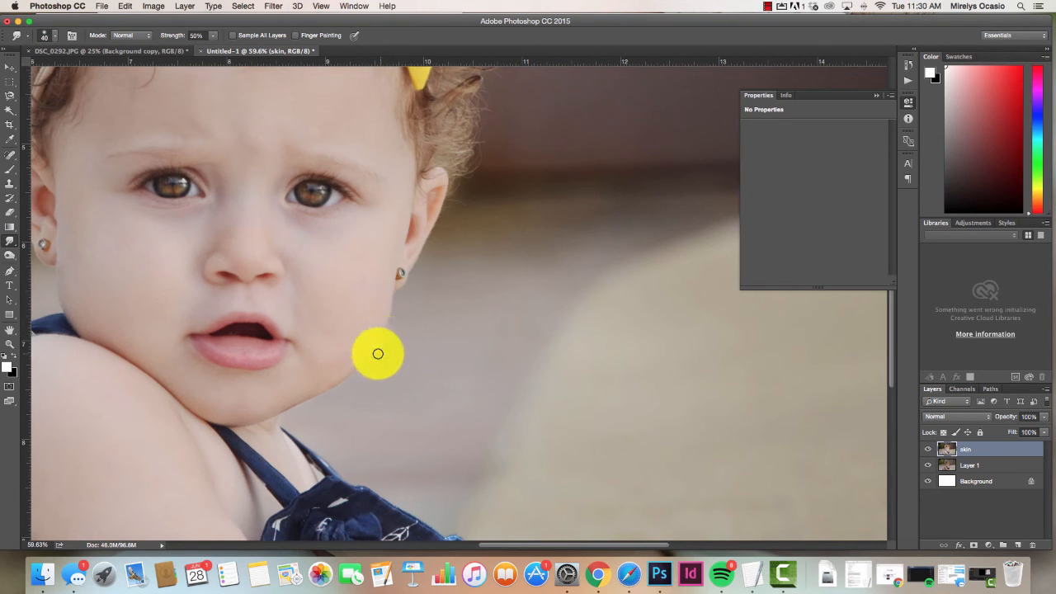
- Spot-heal the blemishes on the child's arm near the elbow with a 60 px Content-Aware brush
{"action": "left_click", "coordinate": [10, 185]}
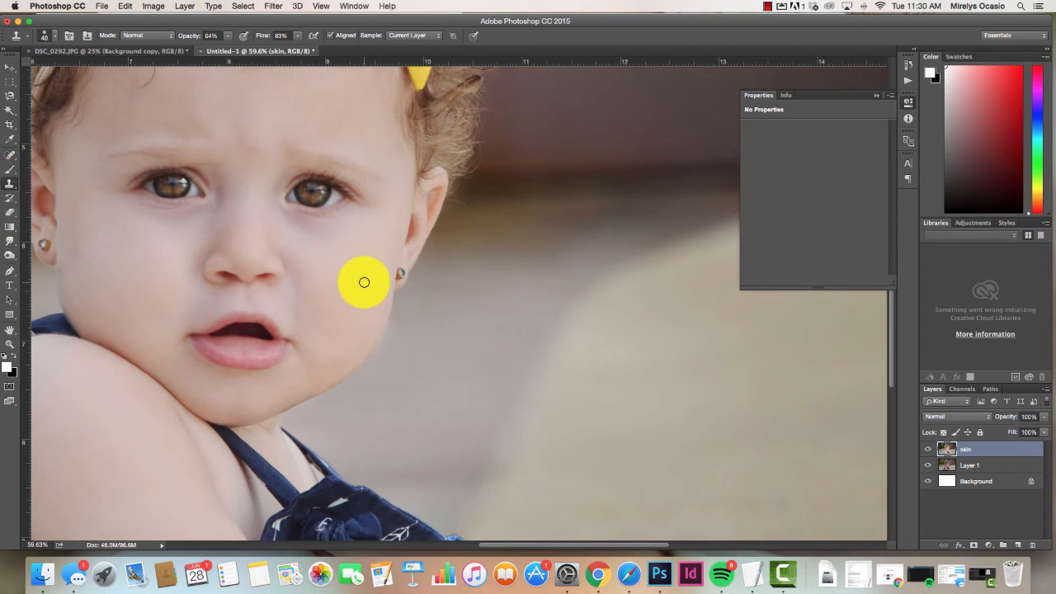
{"action": "left_click", "coordinate": [10, 154]}
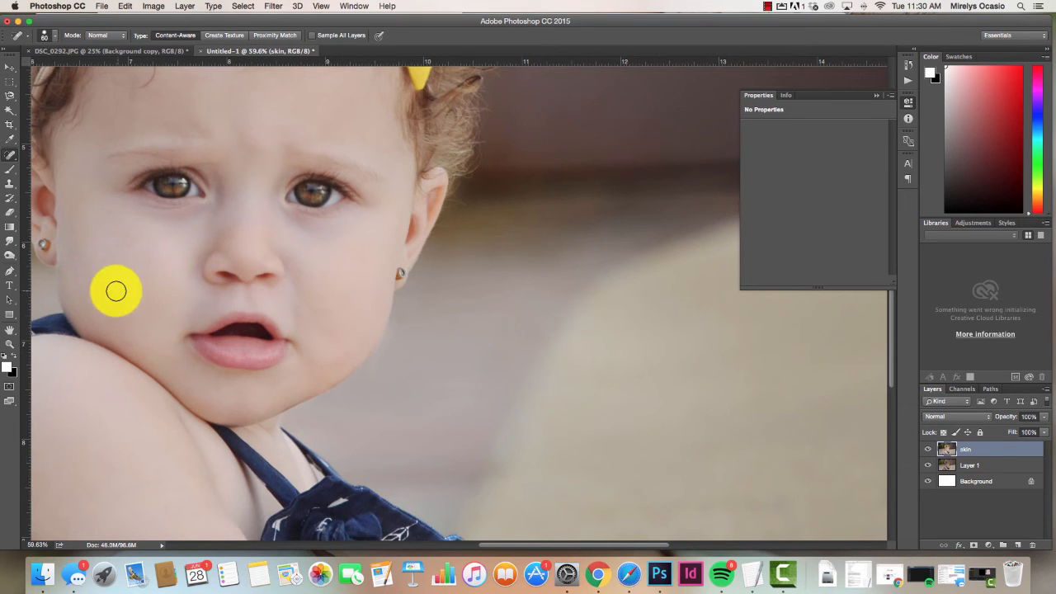
{"action": "left_click", "coordinate": [8, 330]}
{"action": "left_click_drag", "start_coordinate": [268, 196], "coordinate": [434, 132]}
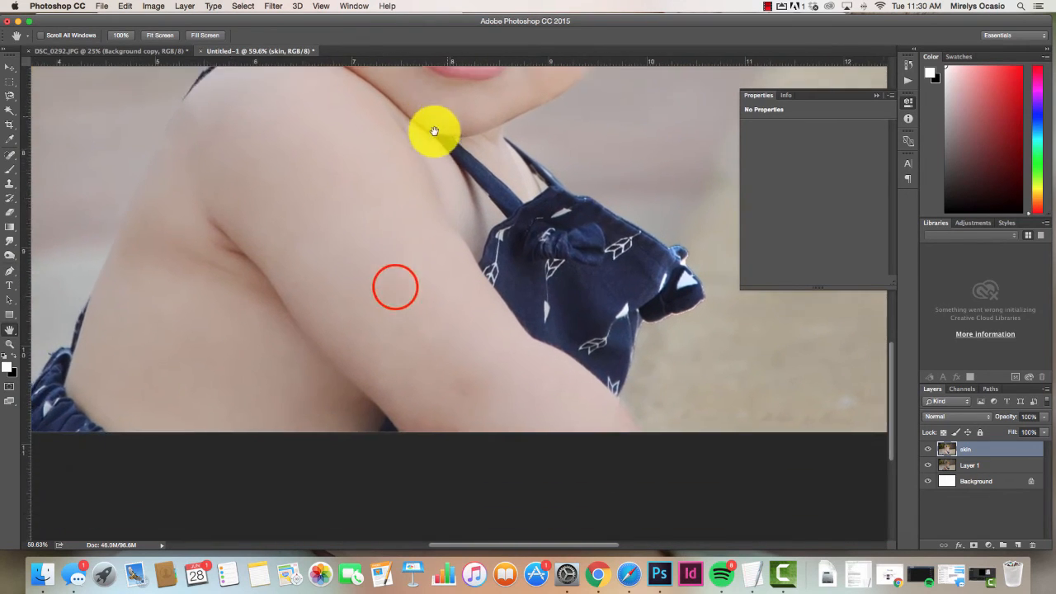
{"action": "left_click_drag", "start_coordinate": [396, 287], "coordinate": [392, 282]}
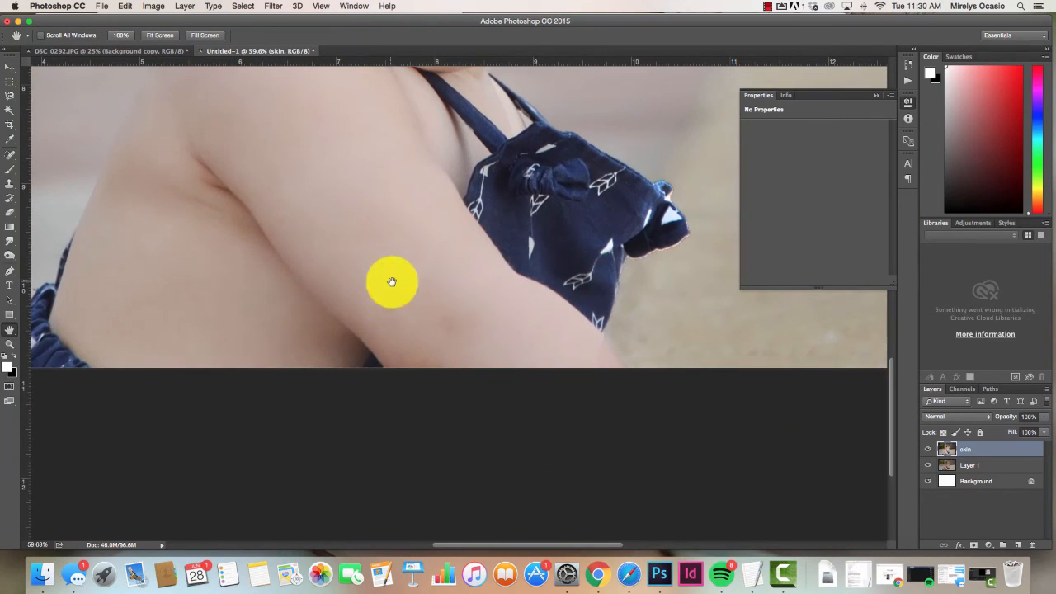
{"action": "left_click", "coordinate": [10, 154]}
{"action": "left_click", "coordinate": [448, 319]}
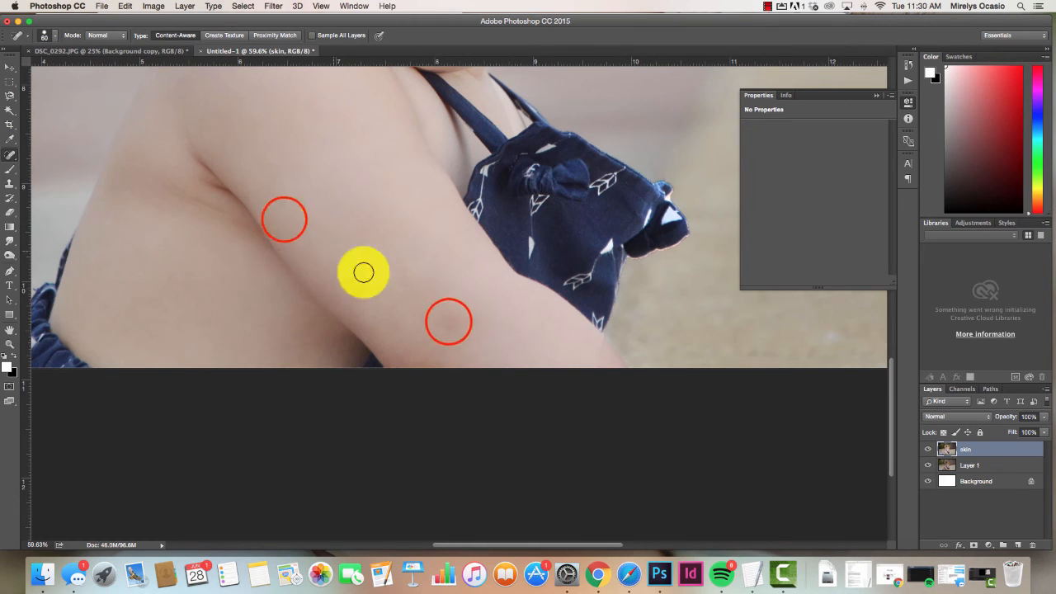
{"action": "left_click", "coordinate": [434, 322]}
{"action": "left_click", "coordinate": [435, 322]}
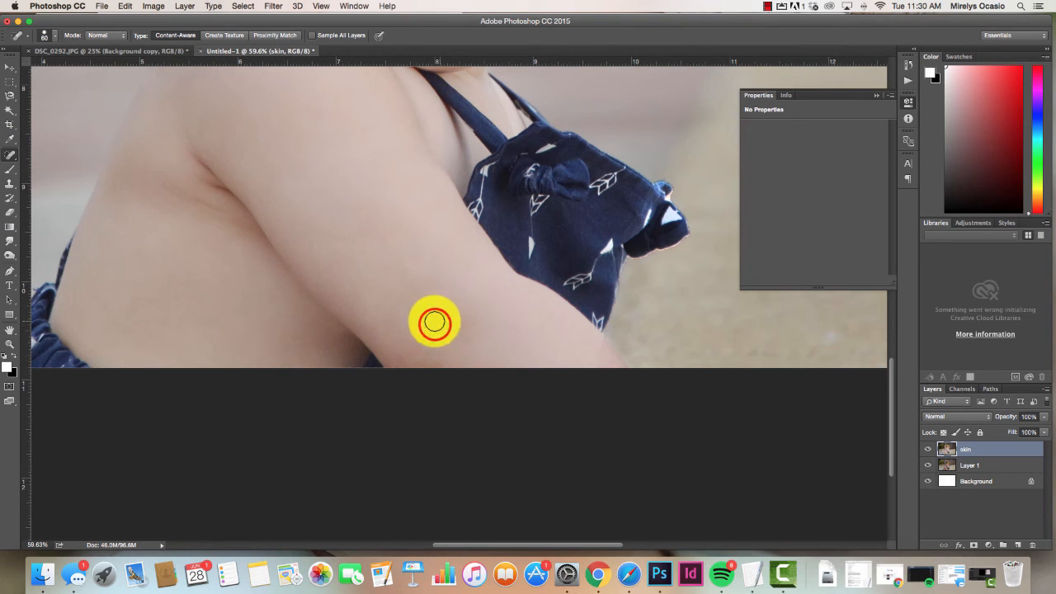
- Fit the whole portrait in view and compare it with the skin layer hidden and shown
{"action": "double_click", "coordinate": [10, 330]}
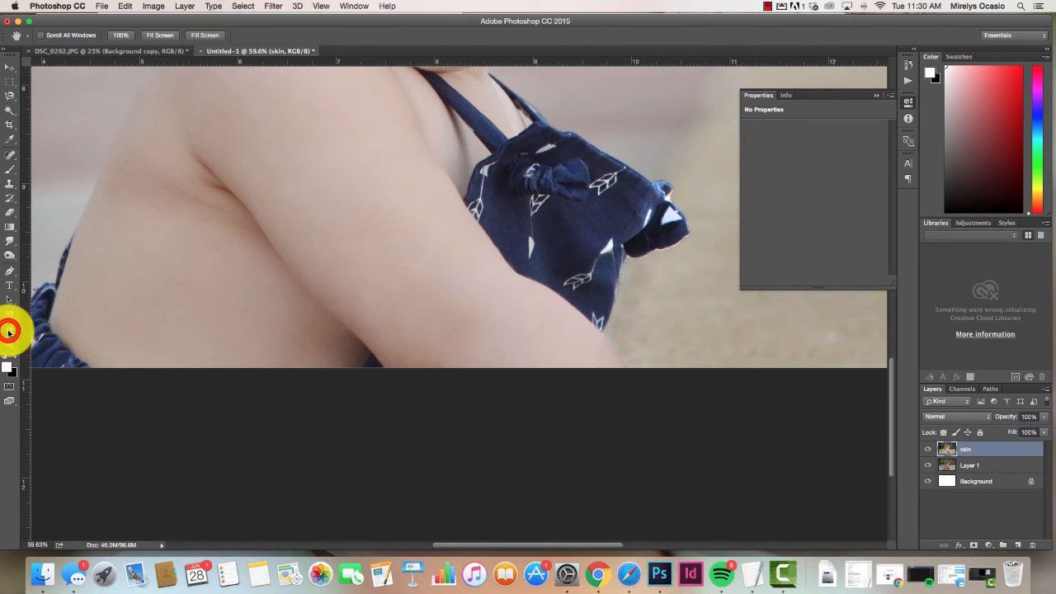
{"action": "left_click", "coordinate": [927, 449]}
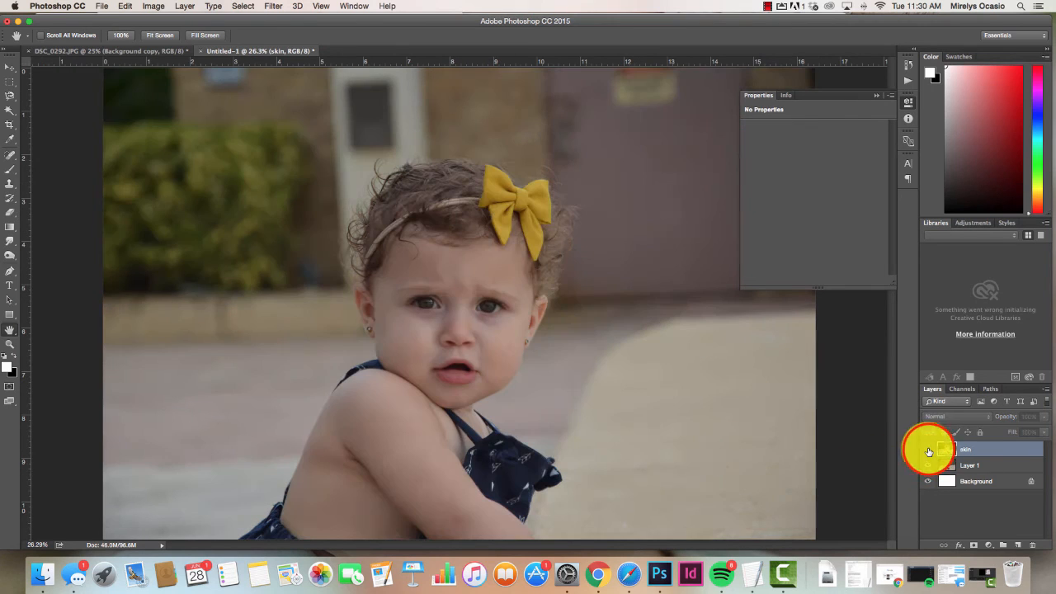
{"action": "left_click", "coordinate": [928, 450]}
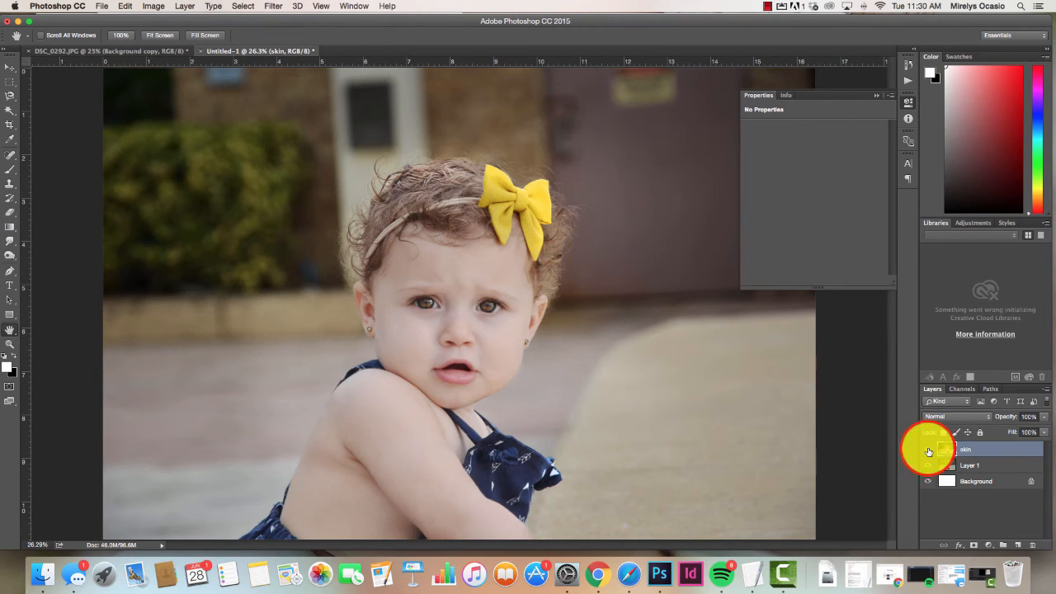
{"action": "left_click", "coordinate": [928, 450]}
{"action": "left_click", "coordinate": [928, 450]}
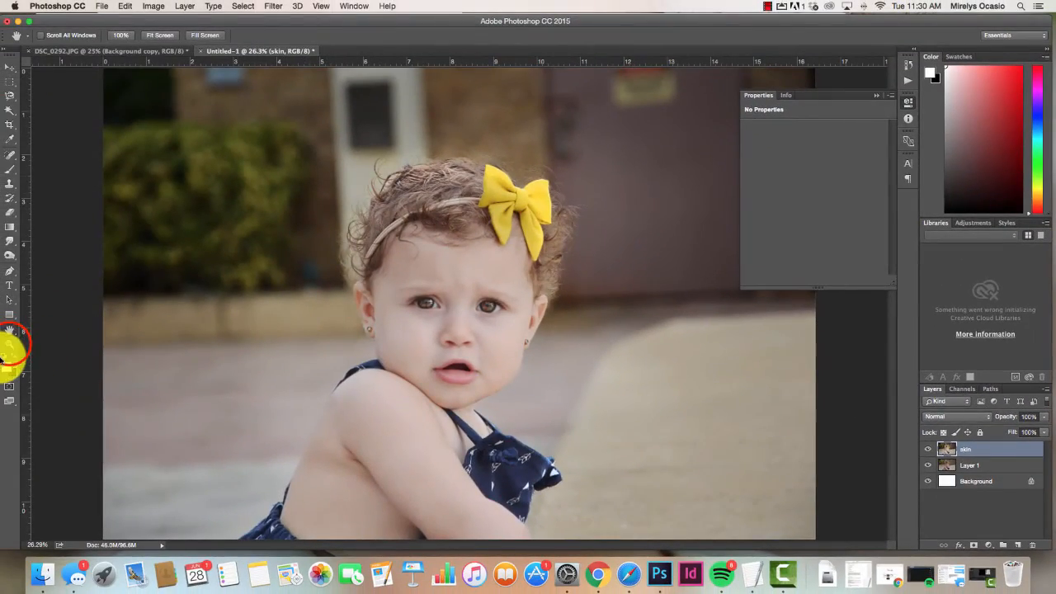
{"action": "left_click", "coordinate": [9, 344]}
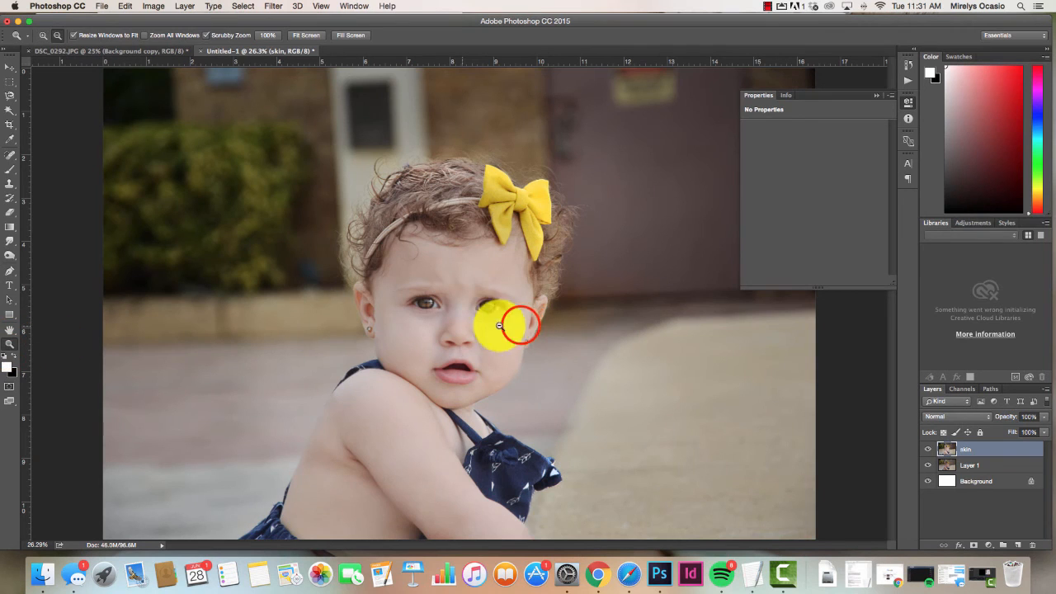
{"action": "mouse_move", "coordinate": [520, 325]}
{"action": "left_mouse_down"}
{"action": "mouse_move", "coordinate": [577, 322]}
{"action": "mouse_move", "coordinate": [504, 323]}
{"action": "left_mouse_up"}
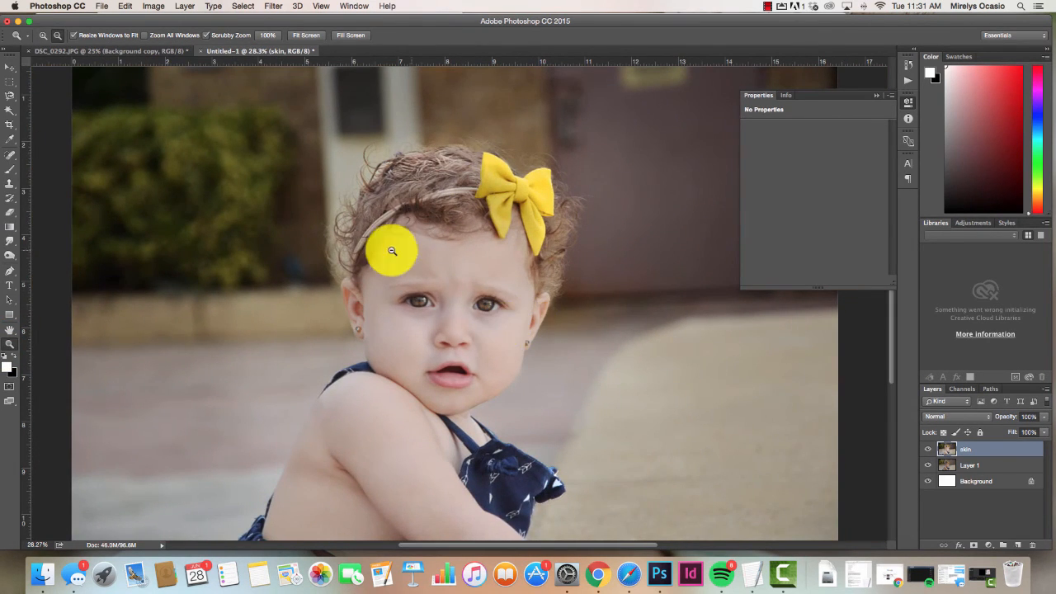
- Duplicate the skin layer and name the copy sharpen
{"action": "left_click_drag", "start_coordinate": [1018, 450], "coordinate": [1018, 544]}
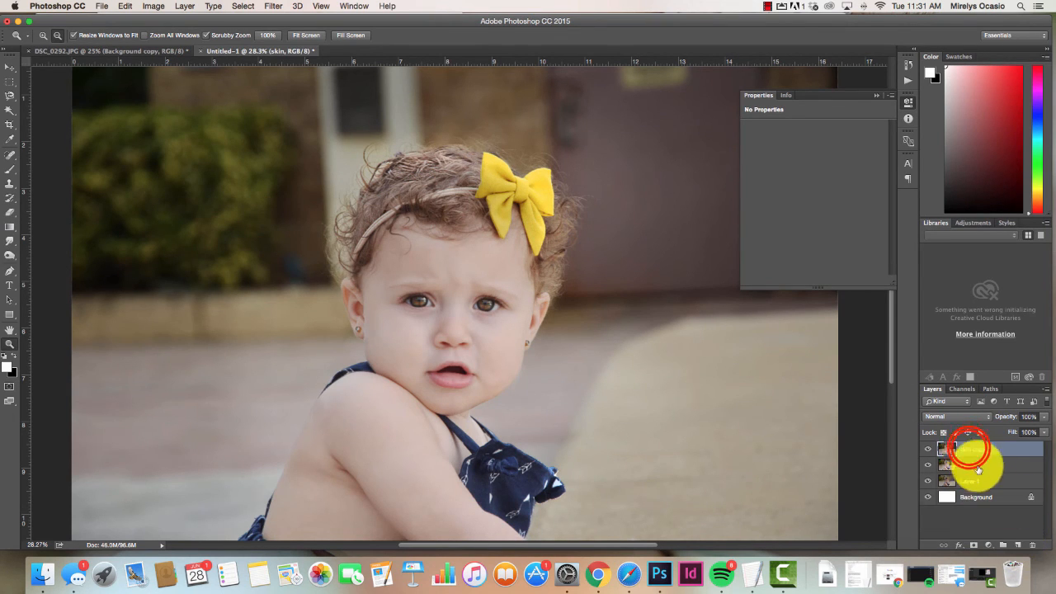
{"action": "left_click", "coordinate": [970, 448]}
{"action": "type", "text": "sharpen"}
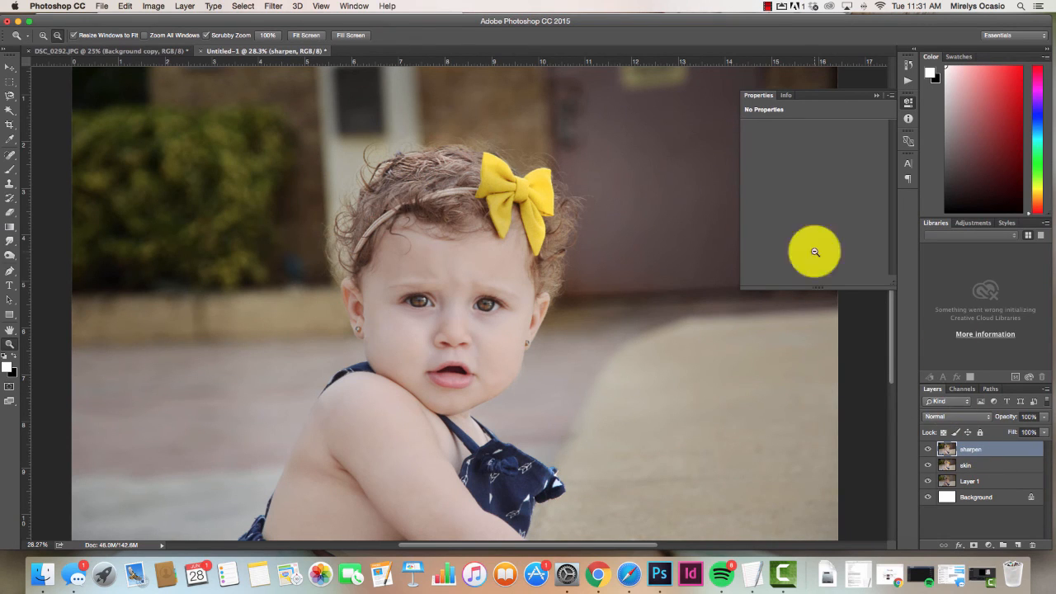
- Apply the Sharpen Edges filter followed by the Sharpen More filter to the sharpen layer
{"action": "left_click", "coordinate": [271, 7]}
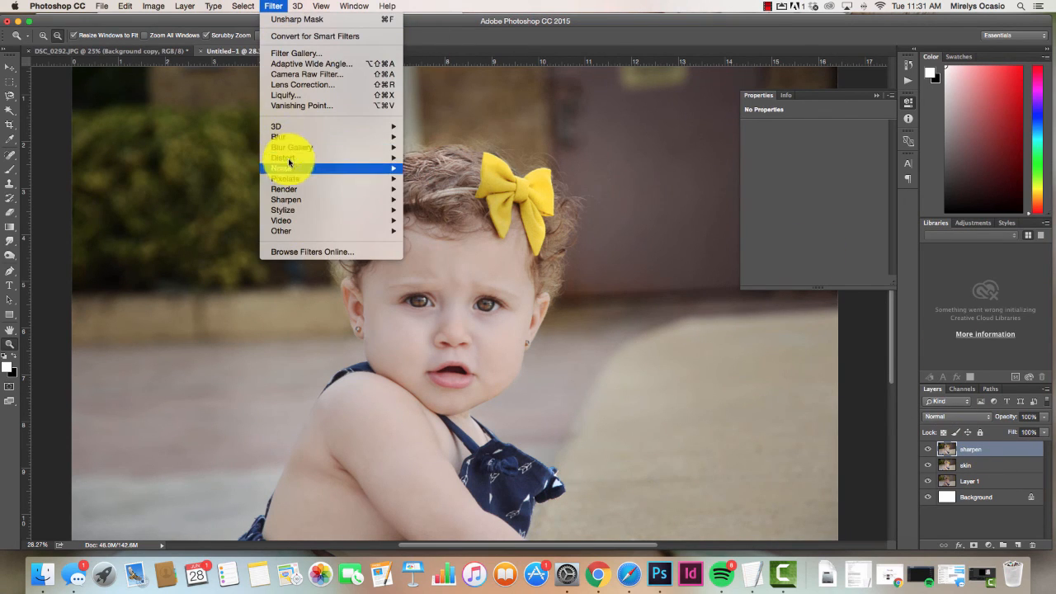
{"action": "mouse_move", "coordinate": [285, 211]}
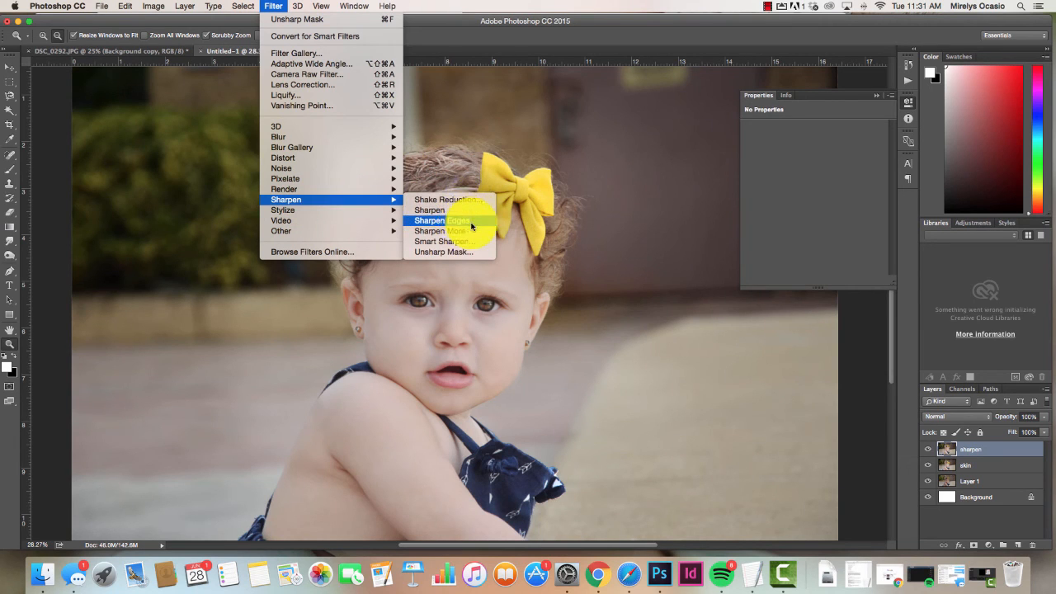
{"action": "left_click", "coordinate": [464, 224]}
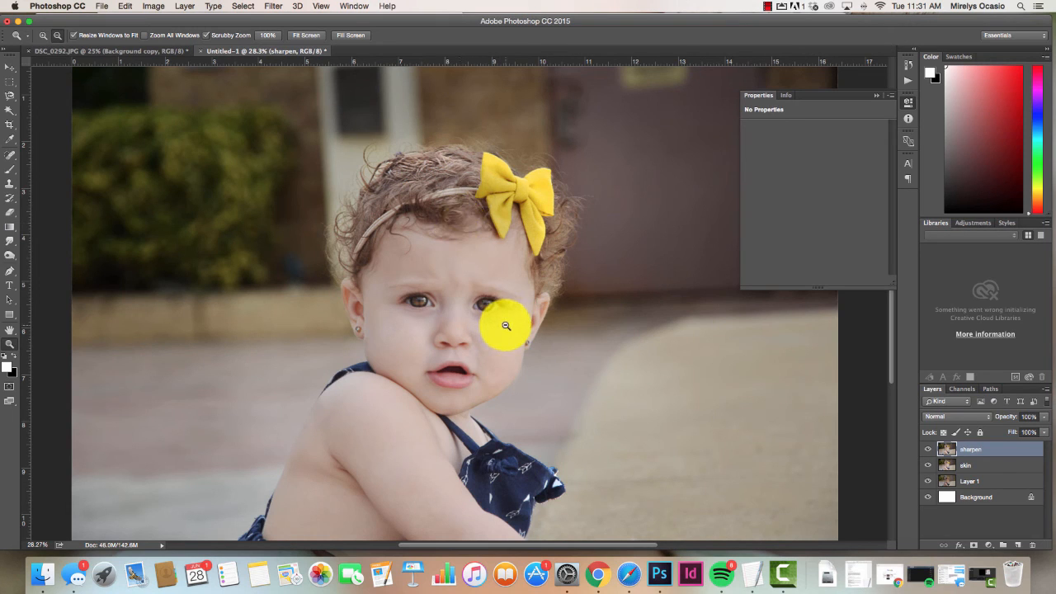
{"action": "left_click", "coordinate": [273, 7]}
{"action": "mouse_move", "coordinate": [309, 199]}
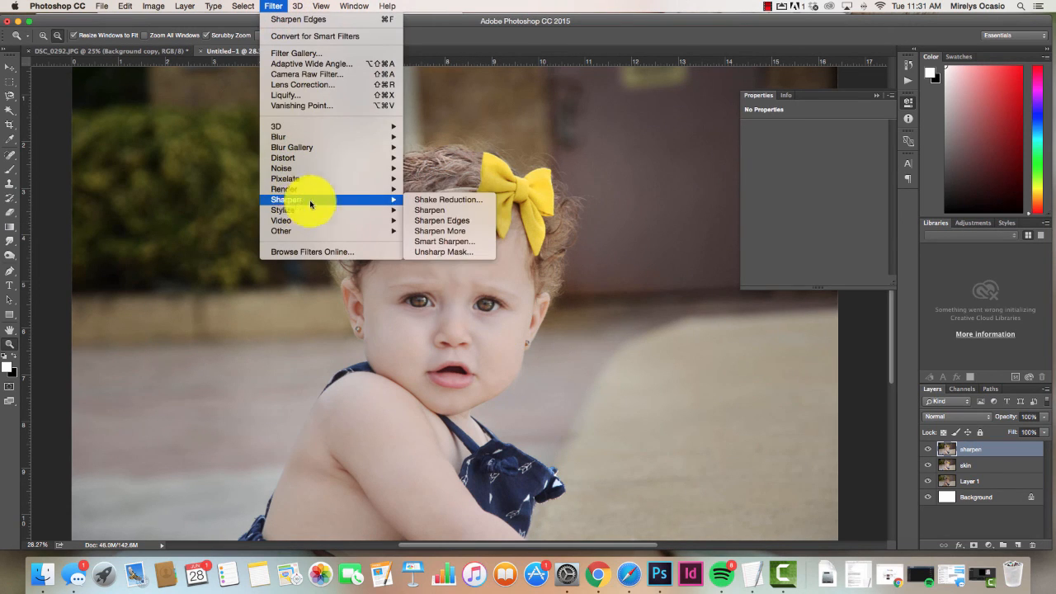
{"action": "left_click", "coordinate": [464, 232]}
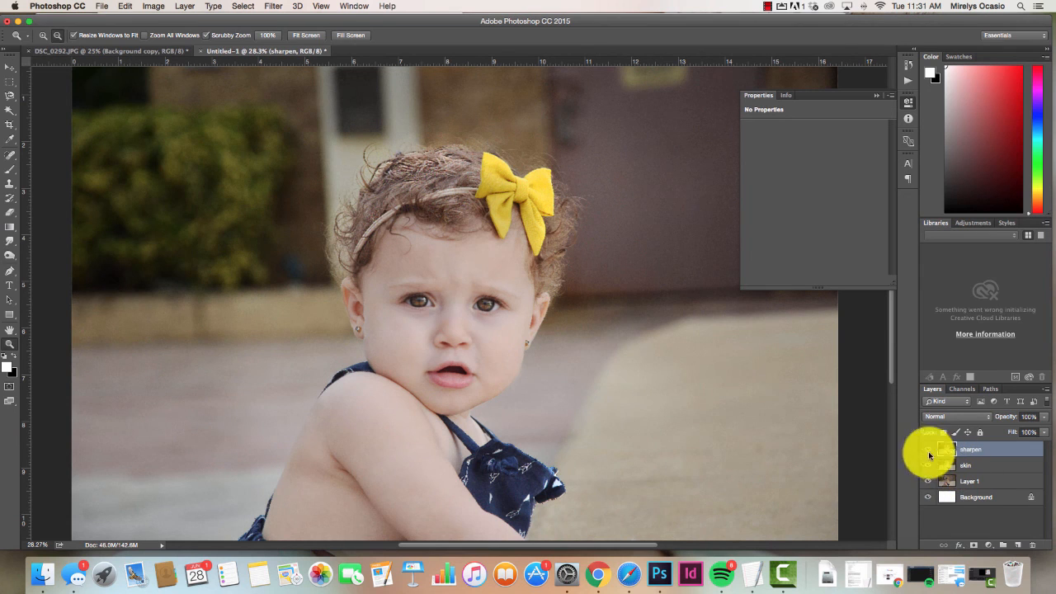
- Set the sharpen layer's opacity to 61% and compare the whole portrait with the layer hidden and shown
{"action": "left_click", "coordinate": [457, 319]}
{"action": "left_click", "coordinate": [457, 318]}
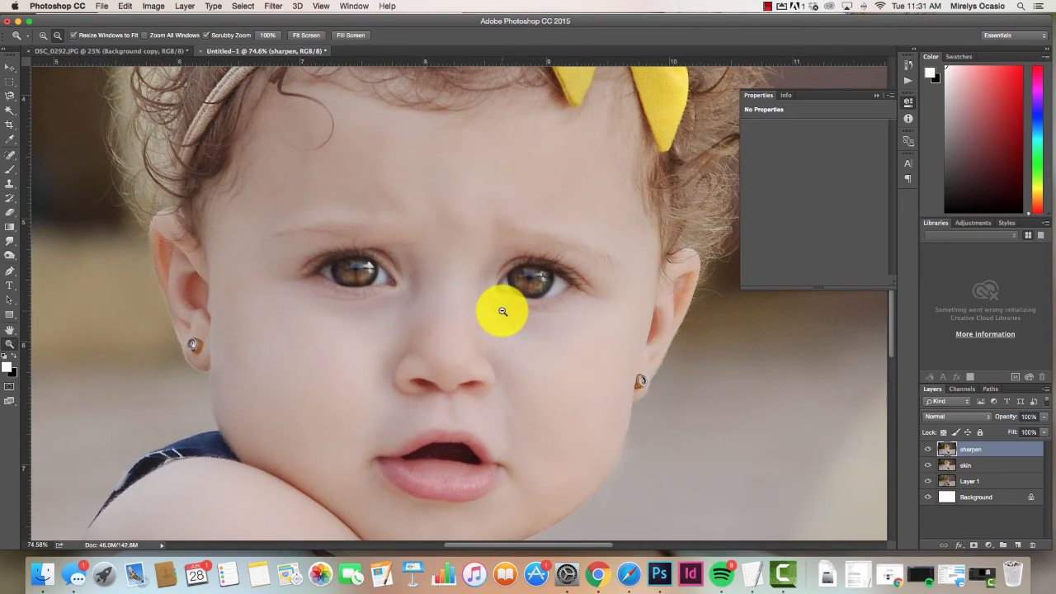
{"action": "left_click_drag", "start_coordinate": [1051, 427], "coordinate": [1023, 429]}
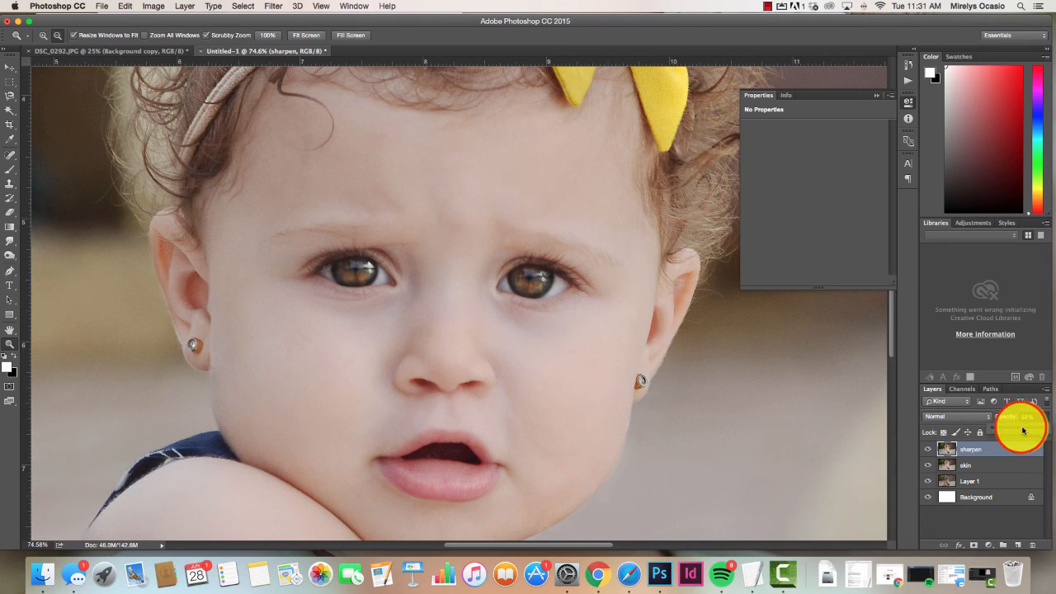
{"action": "double_click", "coordinate": [10, 331]}
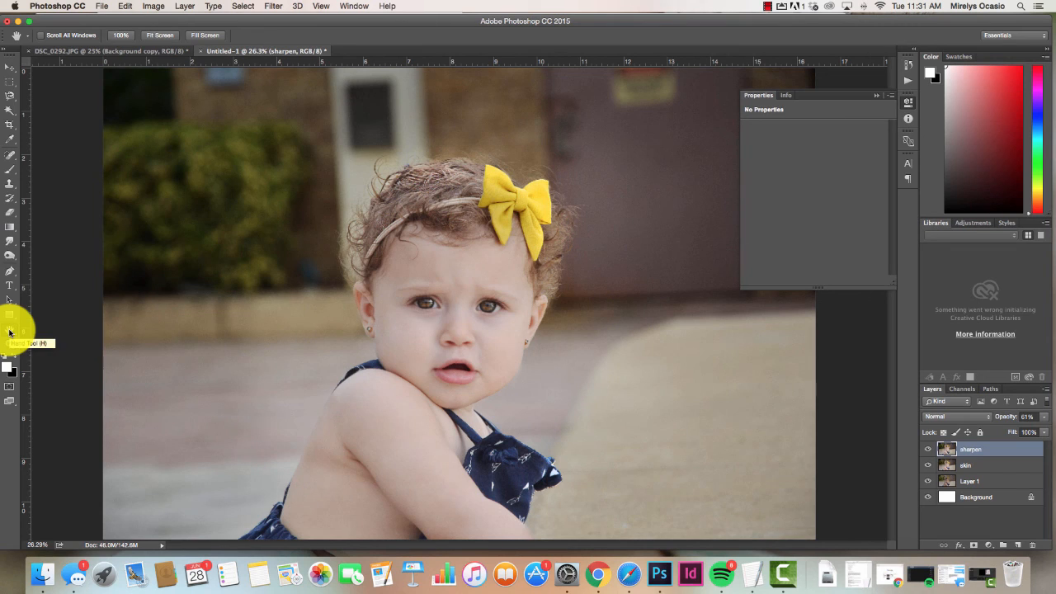
{"action": "left_click", "coordinate": [928, 449]}
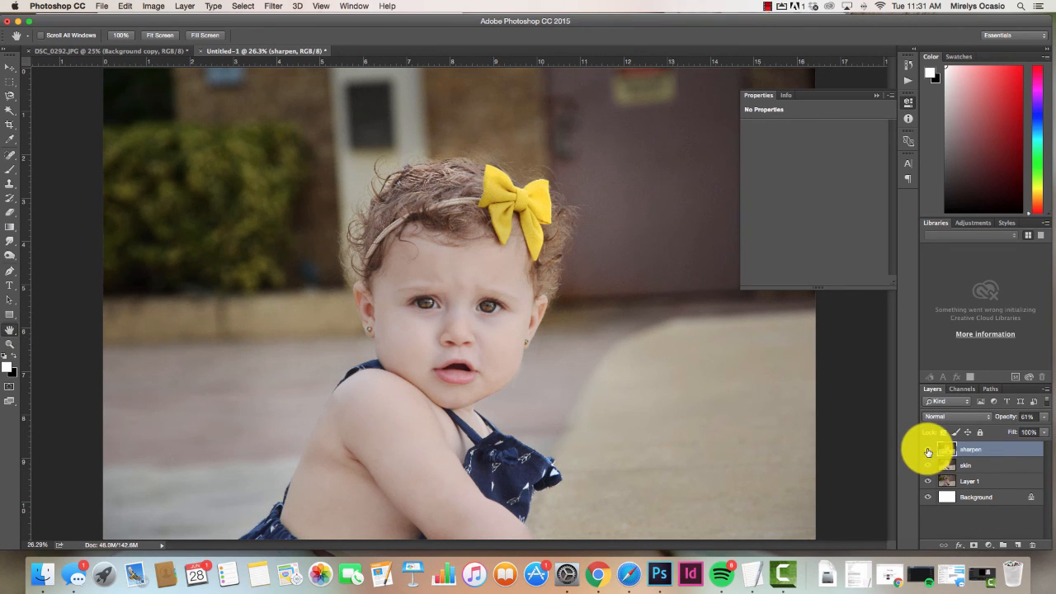
- Add a layer mask to the sharpen layer and fill it with black using the Paint Bucket tool
{"action": "left_click", "coordinate": [973, 546]}
{"action": "left_click_drag", "start_coordinate": [9, 226], "coordinate": [48, 234]}
{"action": "left_click", "coordinate": [418, 318]}
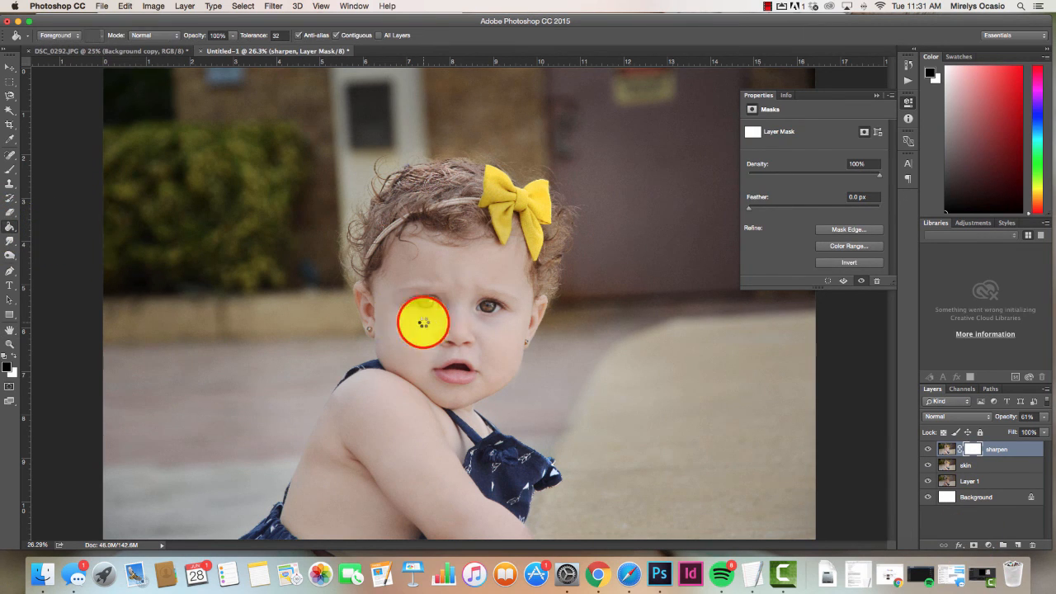
- Paint both eyes in white on the sharpen layer's mask with a 90 px brush at 35% opacity
{"action": "left_click", "coordinate": [10, 169]}
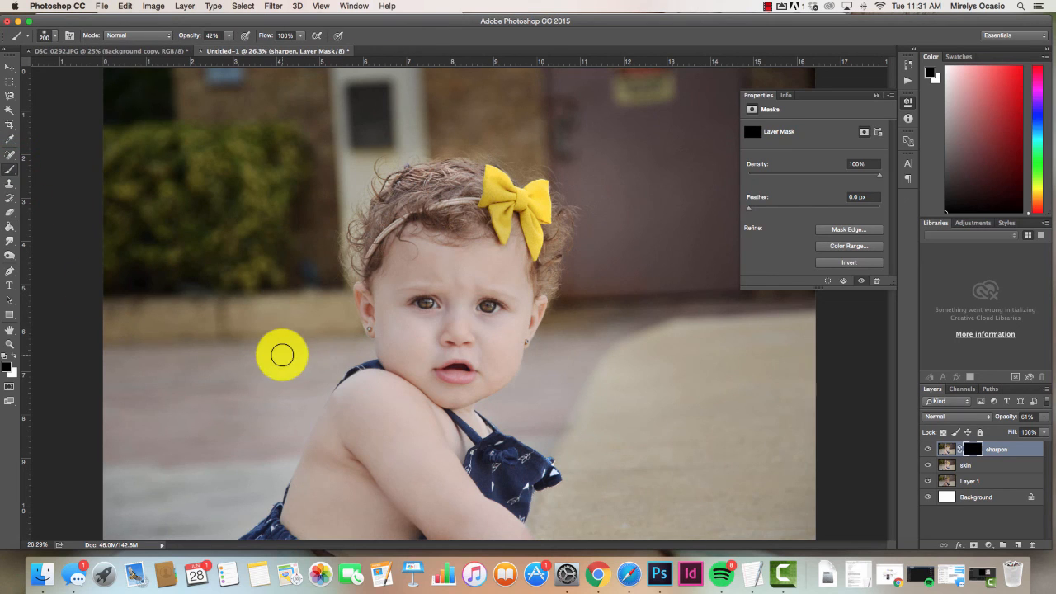
{"action": "left_click", "coordinate": [14, 356]}
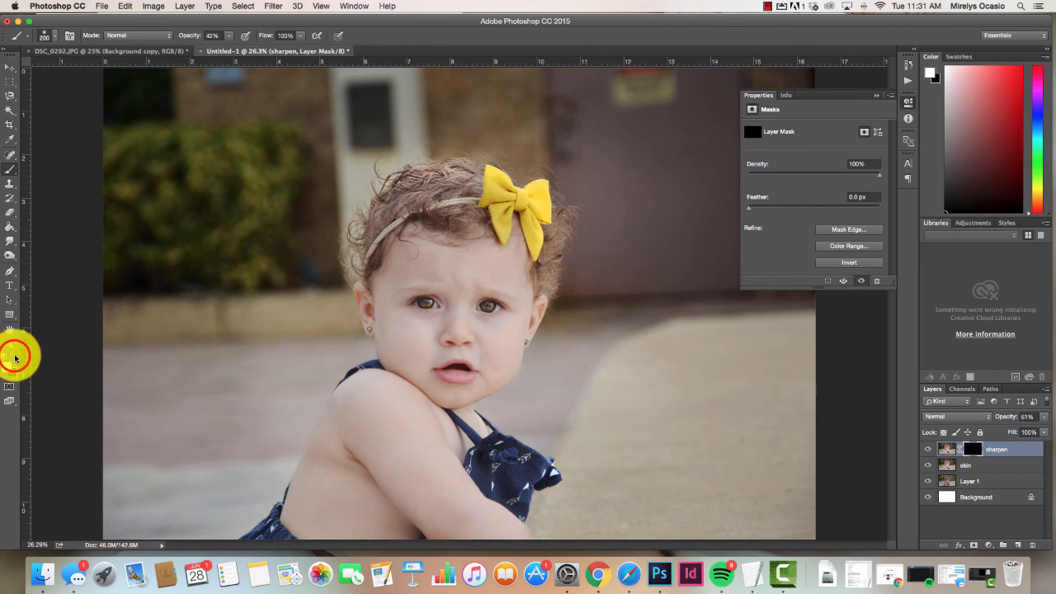
{"action": "left_click", "coordinate": [972, 449]}
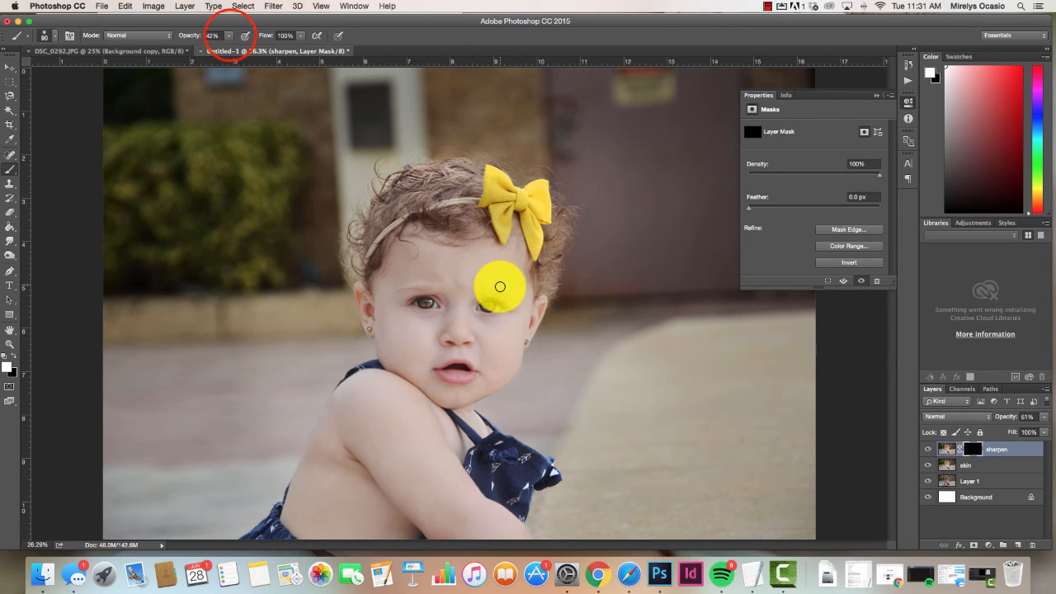
{"action": "left_click", "coordinate": [231, 35]}
{"action": "left_click", "coordinate": [228, 47]}
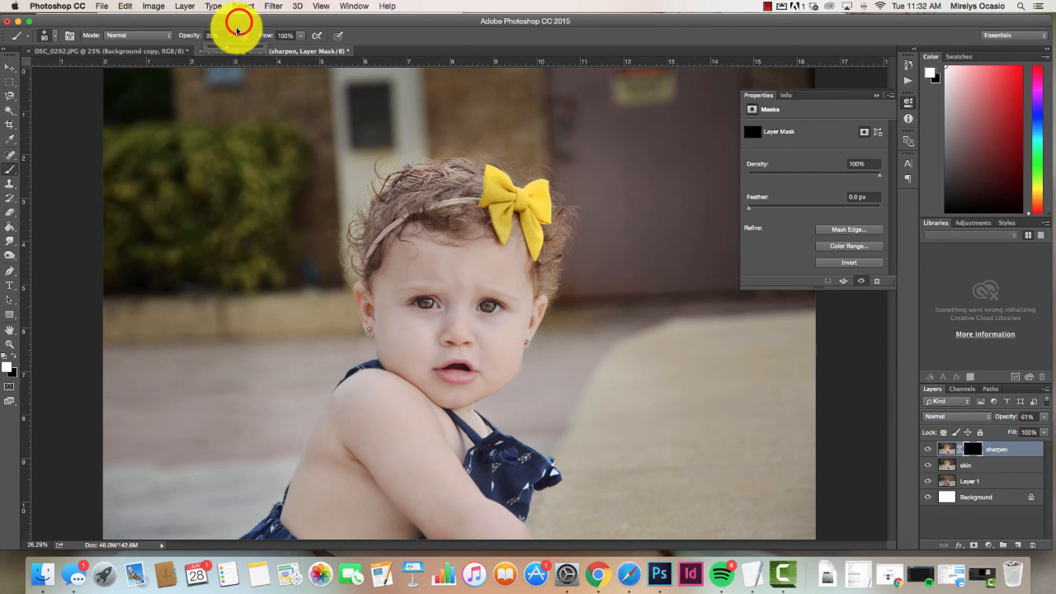
{"action": "left_click", "coordinate": [486, 289]}
{"action": "left_click", "coordinate": [486, 293]}
{"action": "left_click", "coordinate": [506, 303]}
{"action": "left_click", "coordinate": [504, 305]}
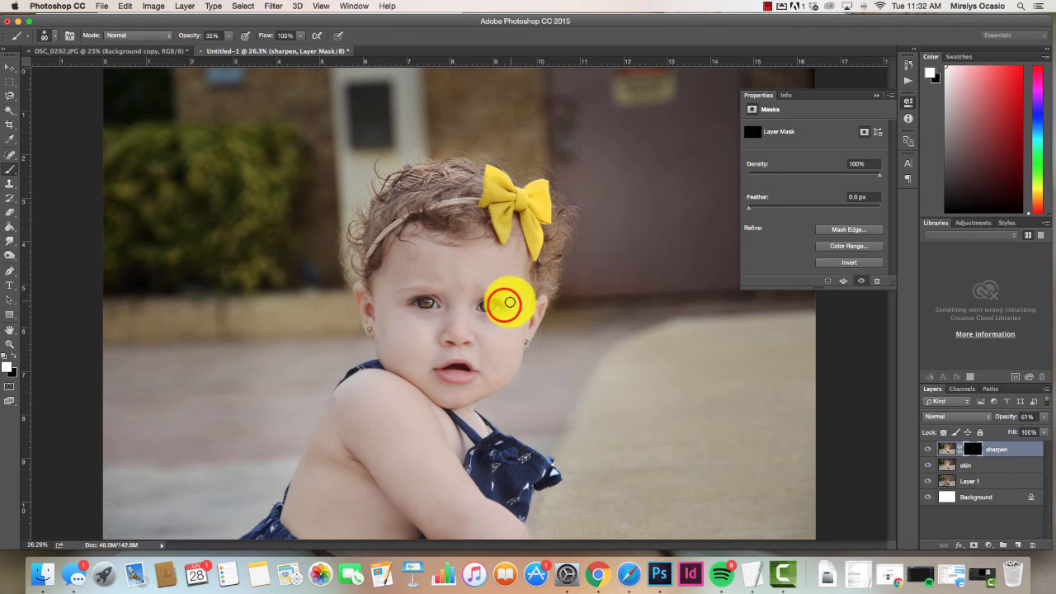
{"action": "left_click", "coordinate": [498, 302]}
{"action": "left_click", "coordinate": [493, 302]}
{"action": "left_click", "coordinate": [429, 298]}
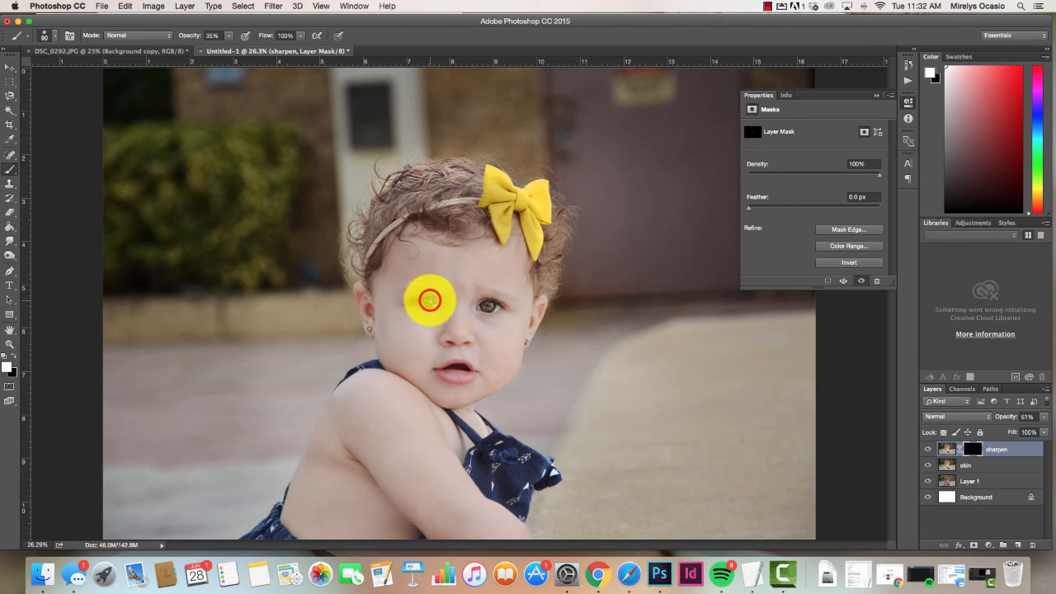
- Paint white on the sharpen layer's mask over the hair around the headband and beside the bow at 35% opacity
{"action": "left_click", "coordinate": [461, 218]}
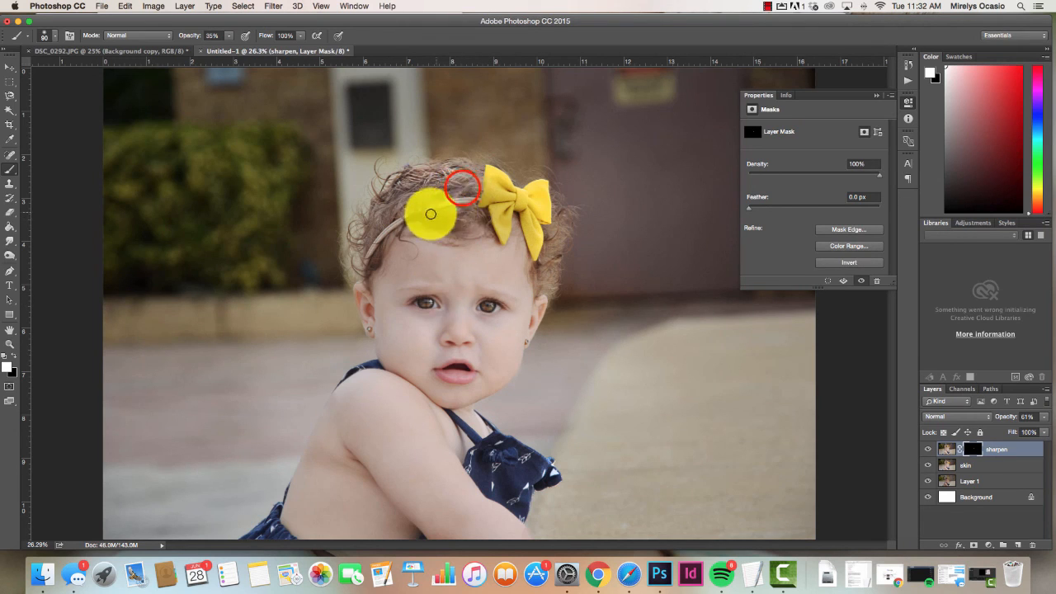
{"action": "mouse_move", "coordinate": [429, 192]}
{"action": "left_mouse_down"}
{"action": "mouse_move", "coordinate": [450, 174]}
{"action": "mouse_move", "coordinate": [438, 168]}
{"action": "mouse_move", "coordinate": [361, 236]}
{"action": "mouse_move", "coordinate": [408, 179]}
{"action": "left_mouse_up"}
{"action": "left_click_drag", "start_coordinate": [464, 180], "coordinate": [464, 179]}
{"action": "mouse_move", "coordinate": [564, 223]}
{"action": "left_mouse_down"}
{"action": "mouse_move", "coordinate": [403, 189]}
{"action": "mouse_move", "coordinate": [563, 222]}
{"action": "left_mouse_up"}
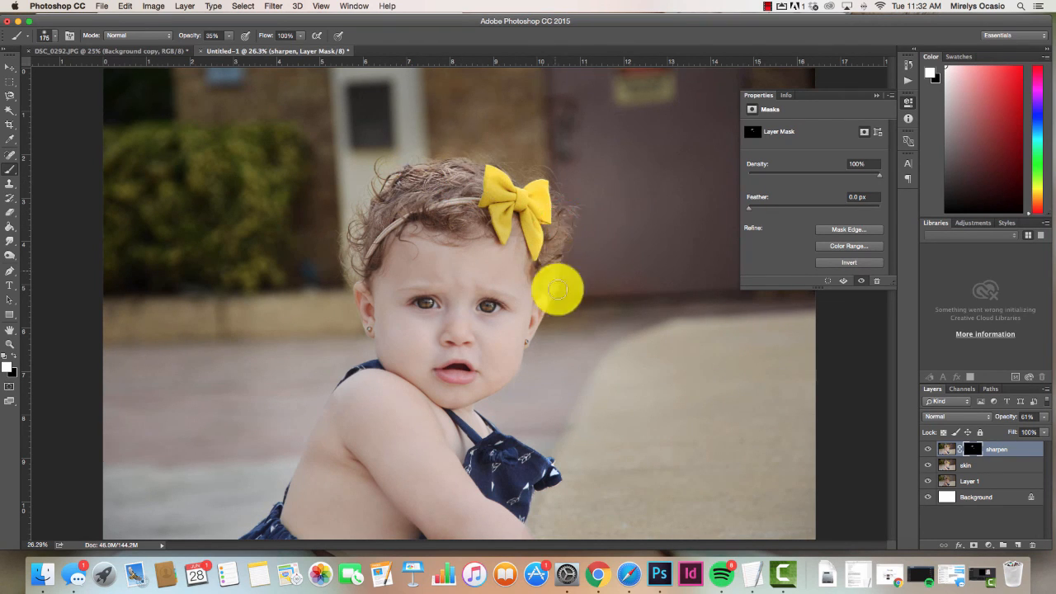
- Paint white on the sharpen mask over the dress, the hair above the ear and the eyes with a 175 px brush
{"action": "mouse_move", "coordinate": [469, 372]}
{"action": "left_mouse_down"}
{"action": "mouse_move", "coordinate": [493, 401]}
{"action": "mouse_move", "coordinate": [470, 375]}
{"action": "mouse_move", "coordinate": [455, 419]}
{"action": "mouse_move", "coordinate": [478, 442]}
{"action": "left_mouse_up"}
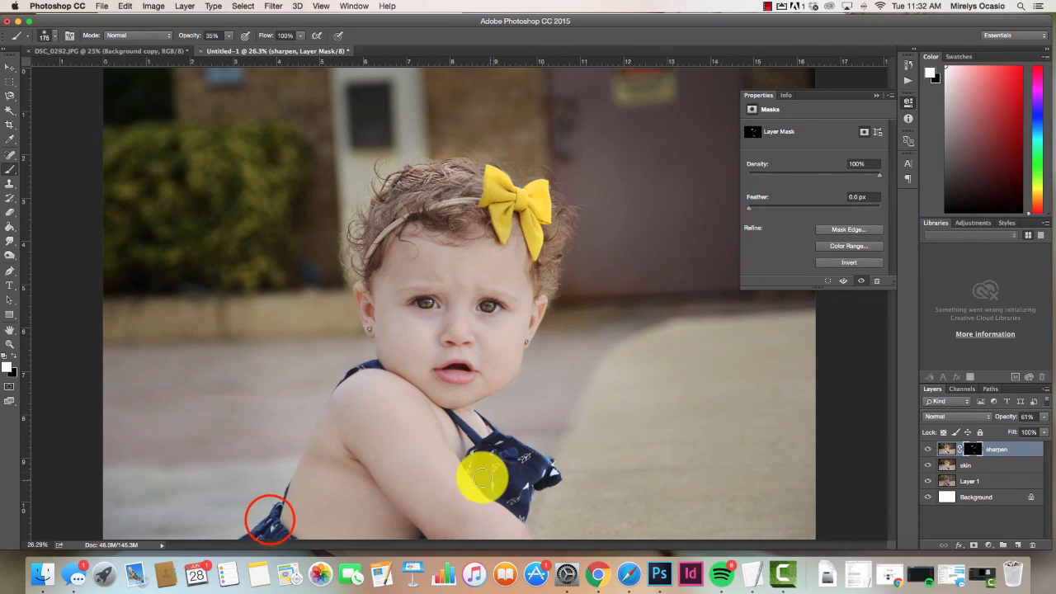
{"action": "mouse_move", "coordinate": [267, 518]}
{"action": "left_mouse_down"}
{"action": "mouse_move", "coordinate": [272, 530]}
{"action": "mouse_move", "coordinate": [258, 525]}
{"action": "left_mouse_up"}
{"action": "mouse_move", "coordinate": [382, 271]}
{"action": "left_mouse_down"}
{"action": "mouse_move", "coordinate": [356, 252]}
{"action": "mouse_move", "coordinate": [372, 229]}
{"action": "left_mouse_up"}
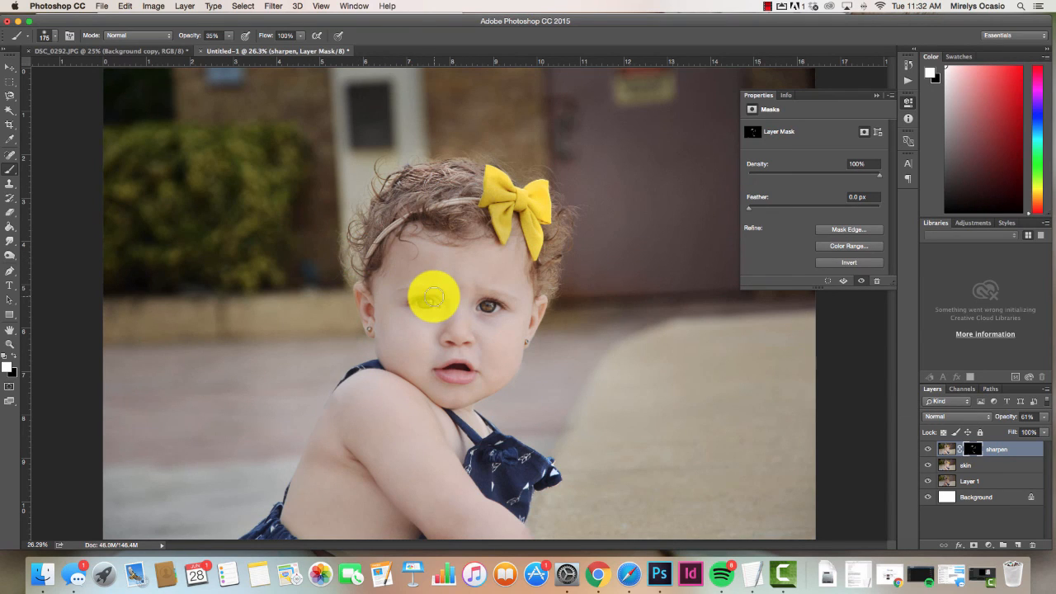
{"action": "mouse_move", "coordinate": [433, 299]}
{"action": "left_mouse_down"}
{"action": "mouse_move", "coordinate": [421, 301]}
{"action": "mouse_move", "coordinate": [521, 315]}
{"action": "left_mouse_up"}
- Set the sharpen layer's opacity to 71% and compare the face with the layer hidden and shown
{"action": "left_click", "coordinate": [10, 343]}
{"action": "left_click", "coordinate": [928, 449]}
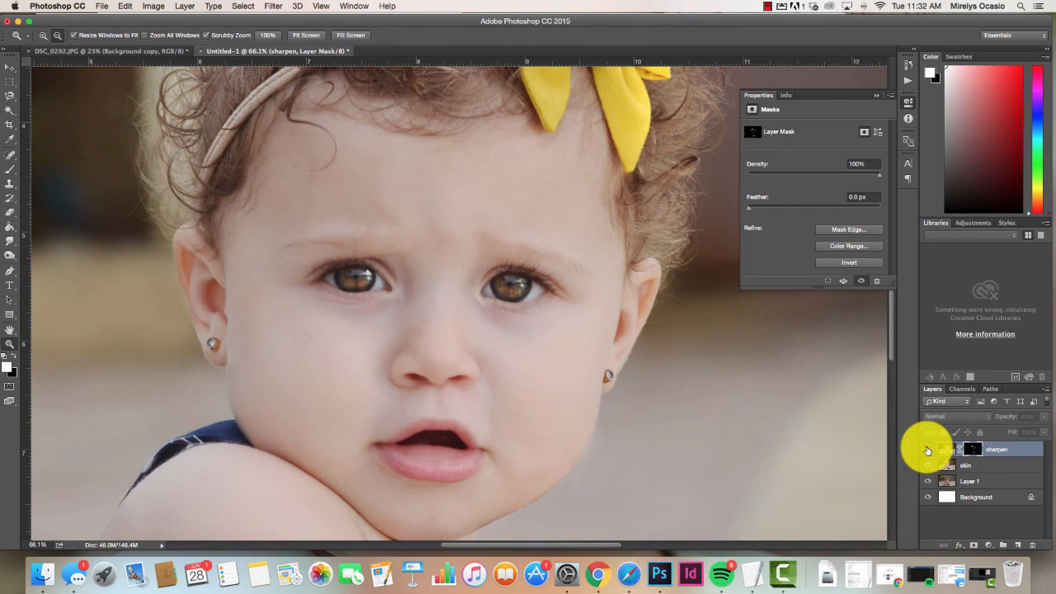
{"action": "left_click", "coordinate": [1044, 417]}
{"action": "left_click_drag", "start_coordinate": [1043, 419], "coordinate": [1033, 427]}
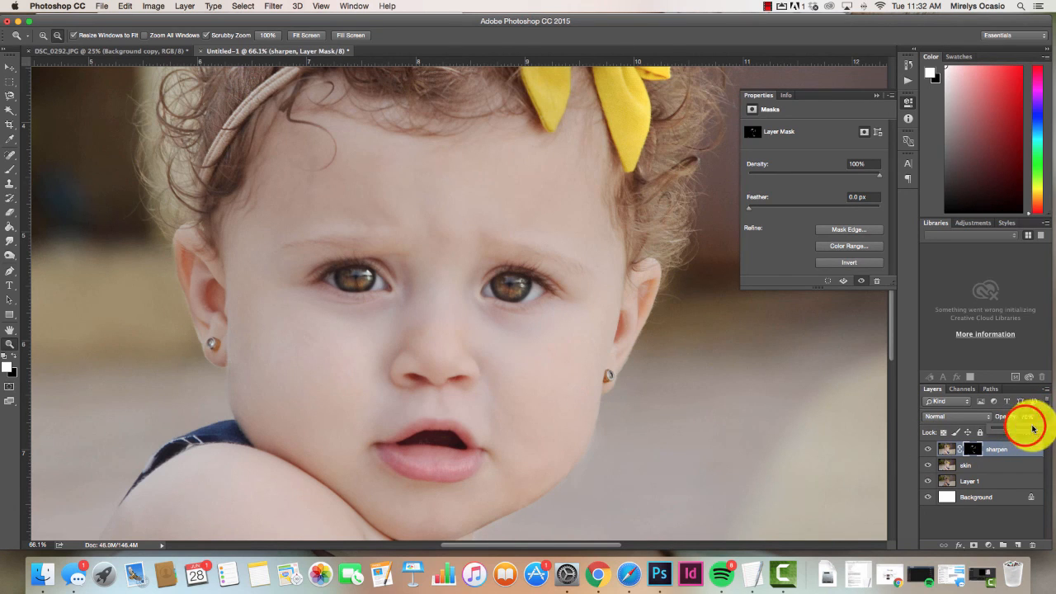
{"action": "left_click", "coordinate": [926, 449]}
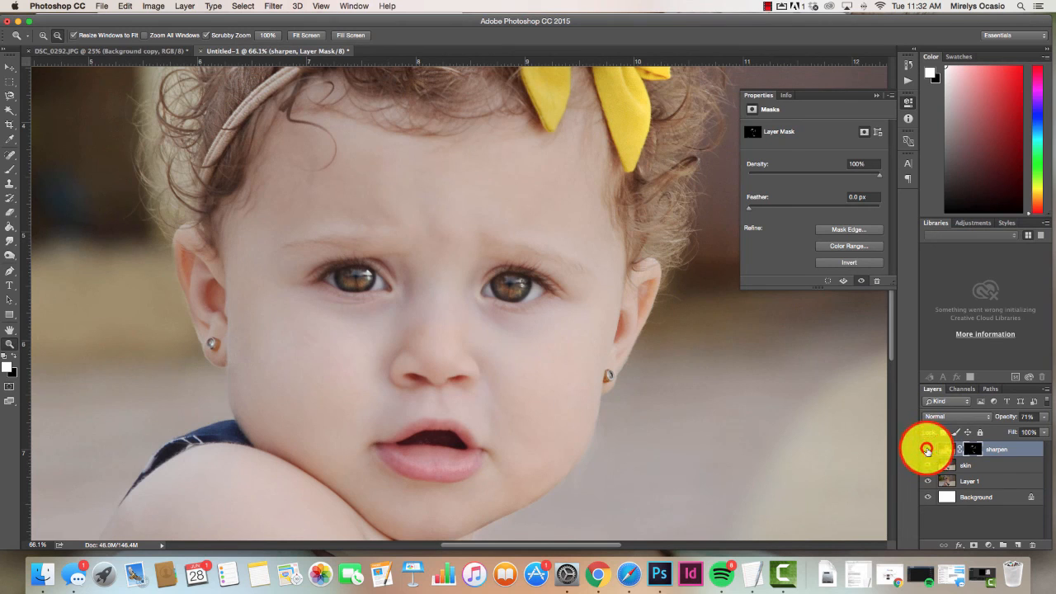
{"action": "left_click", "coordinate": [927, 451]}
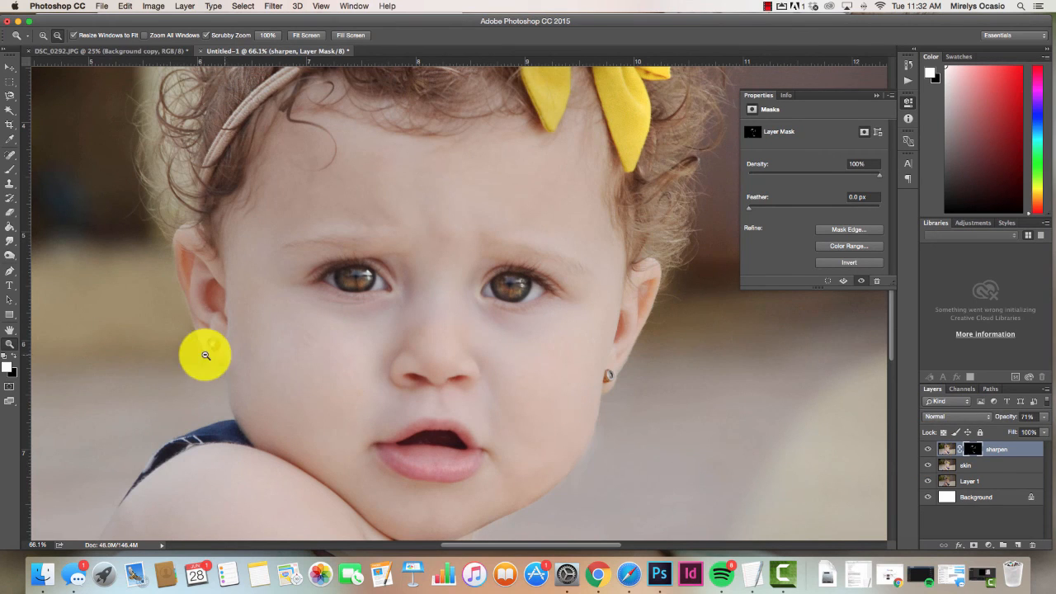
- Flatten the retouched portrait into a single background layer
{"action": "double_click", "coordinate": [10, 330]}
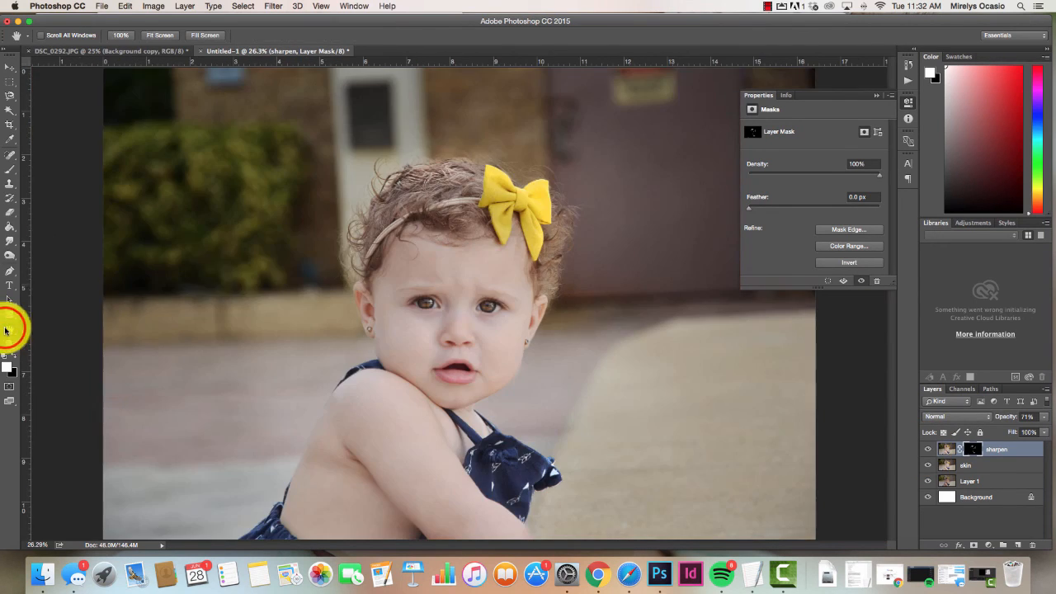
{"action": "left_click", "coordinate": [1047, 390]}
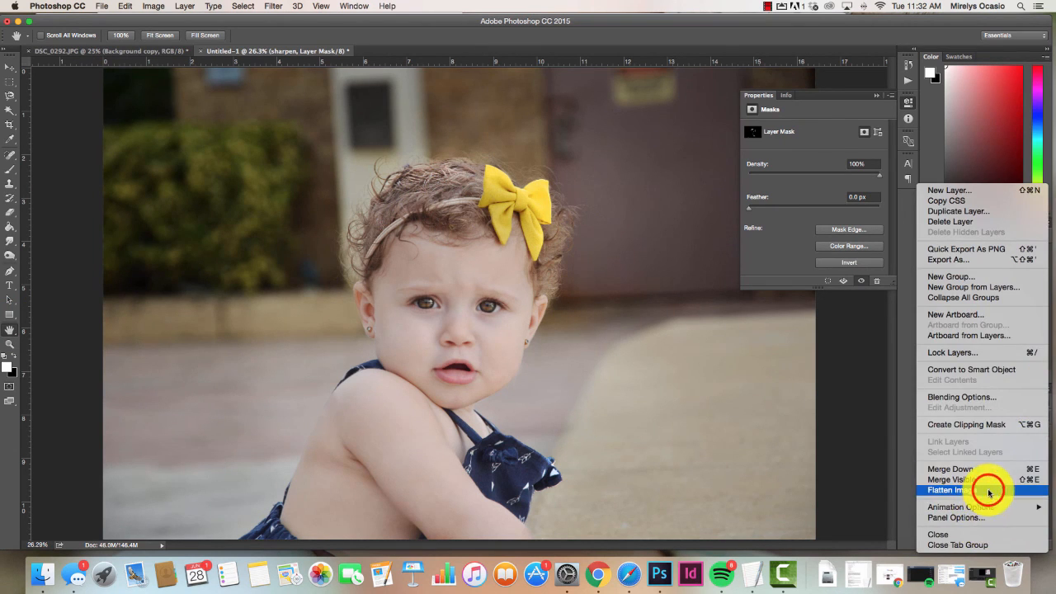
{"action": "left_click", "coordinate": [989, 493]}
- Compare the flattened portrait with the original photo in DSC_0292.JPG, alternating between the two documents
{"action": "left_click", "coordinate": [108, 50]}
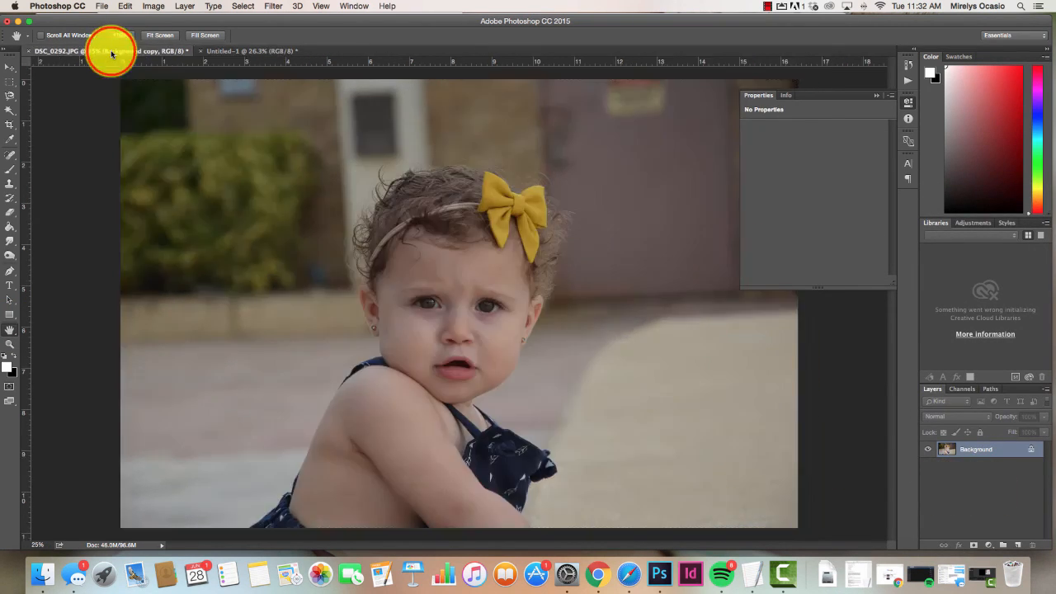
{"action": "left_click", "coordinate": [219, 51]}
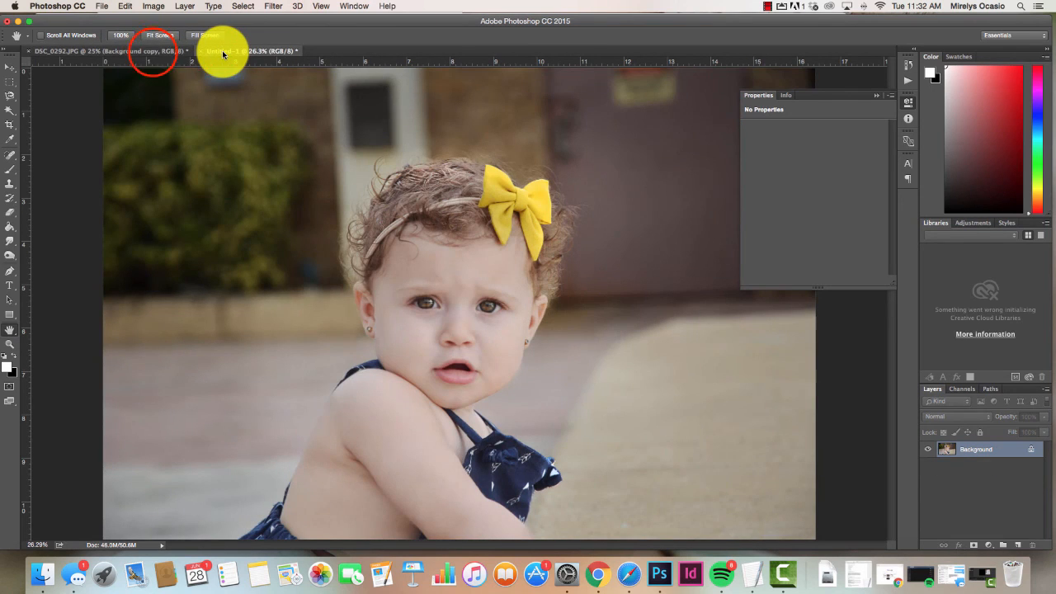
{"action": "left_click", "coordinate": [152, 52]}
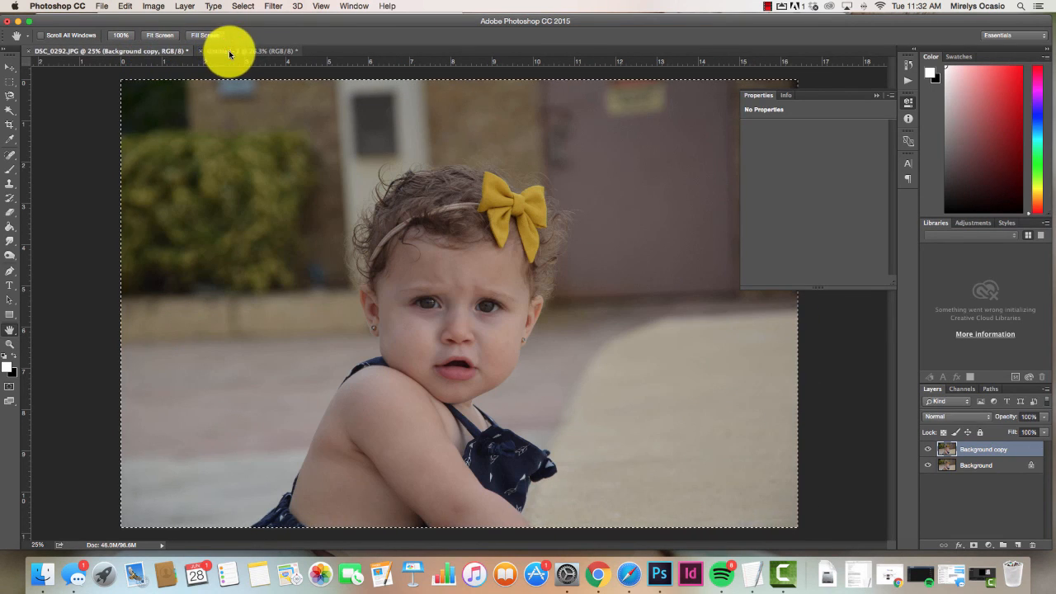
{"action": "left_click", "coordinate": [229, 52]}
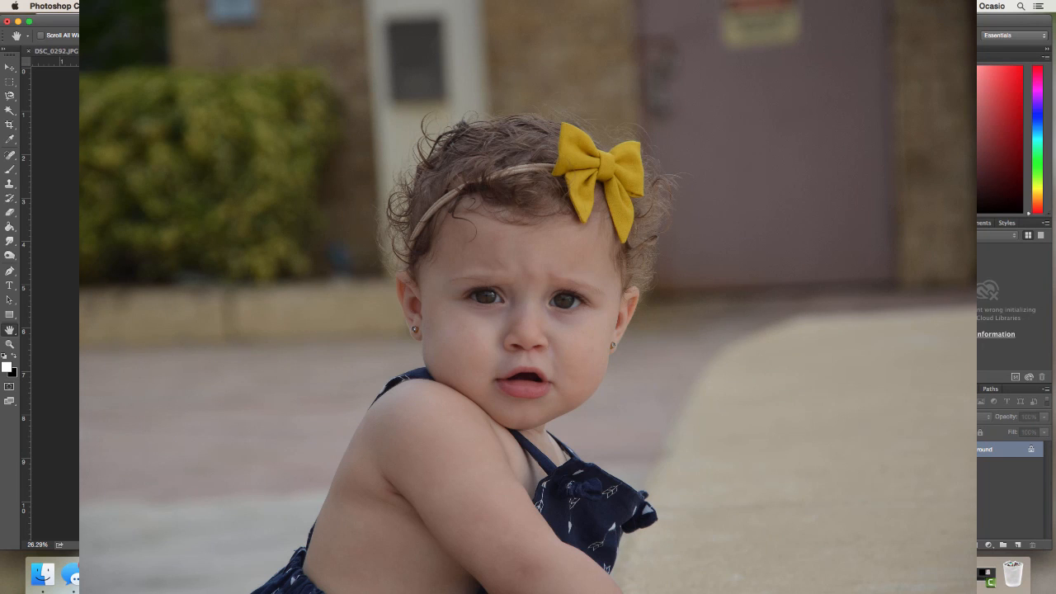